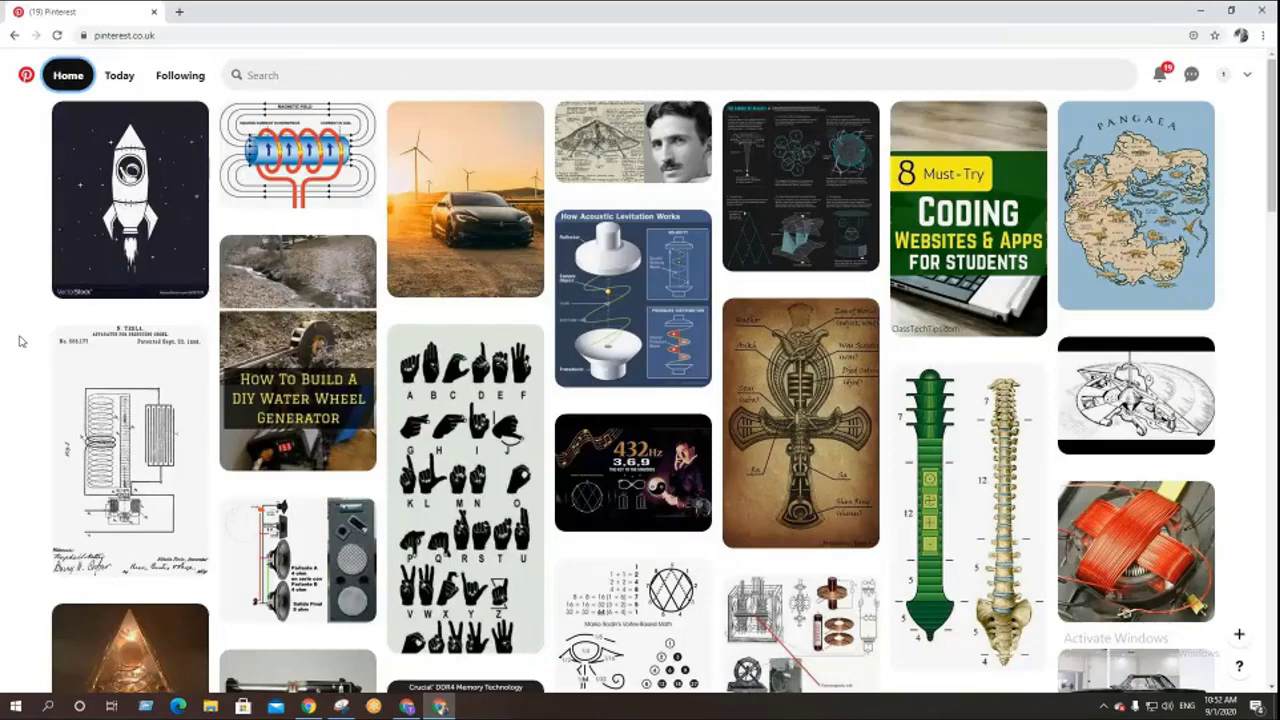
- Switch to the Google Meet window, close its extra logged-out Pinterest tab, and return to the logged-in Pinterest window
left_click(409, 707)
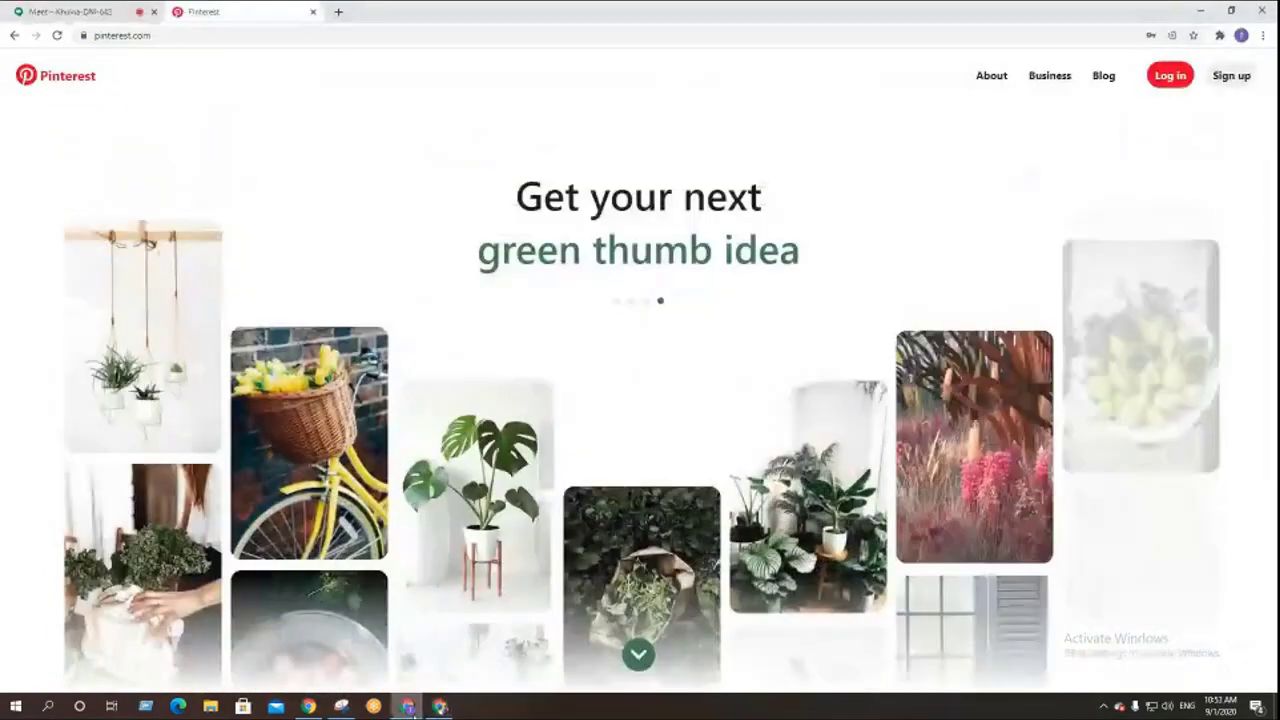
left_click(70, 12)
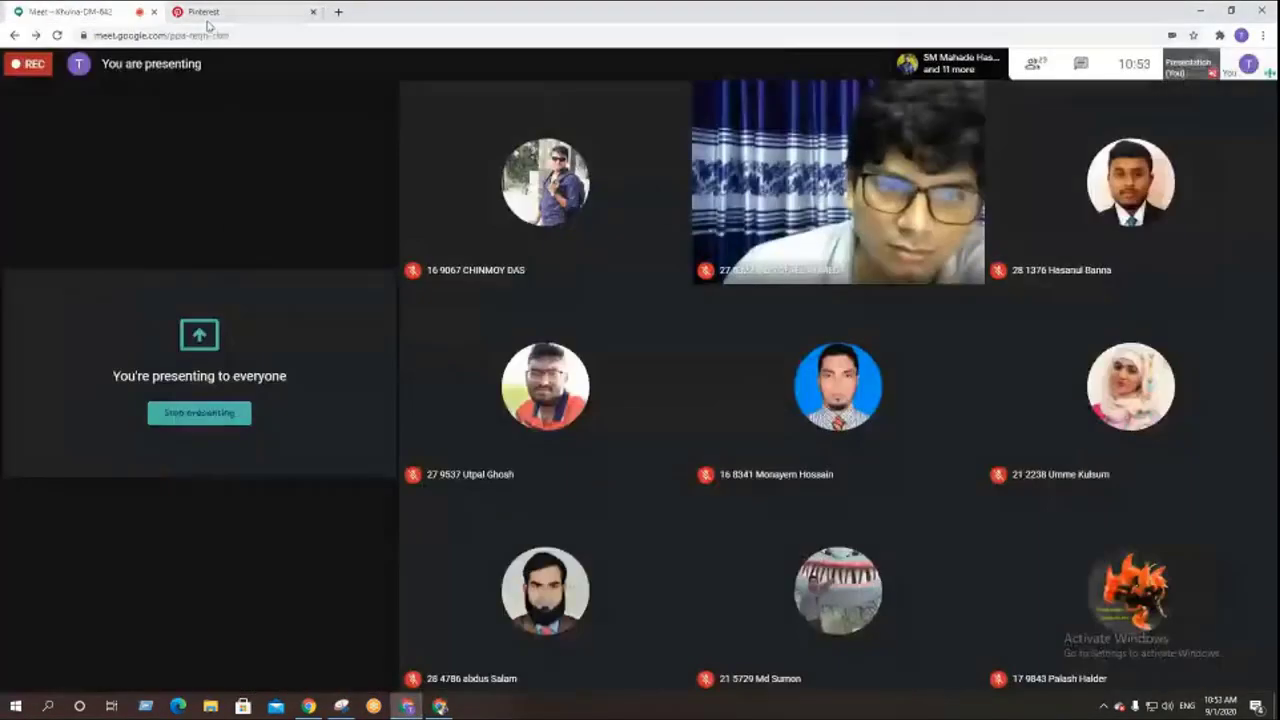
left_click(313, 12)
left_click(440, 707)
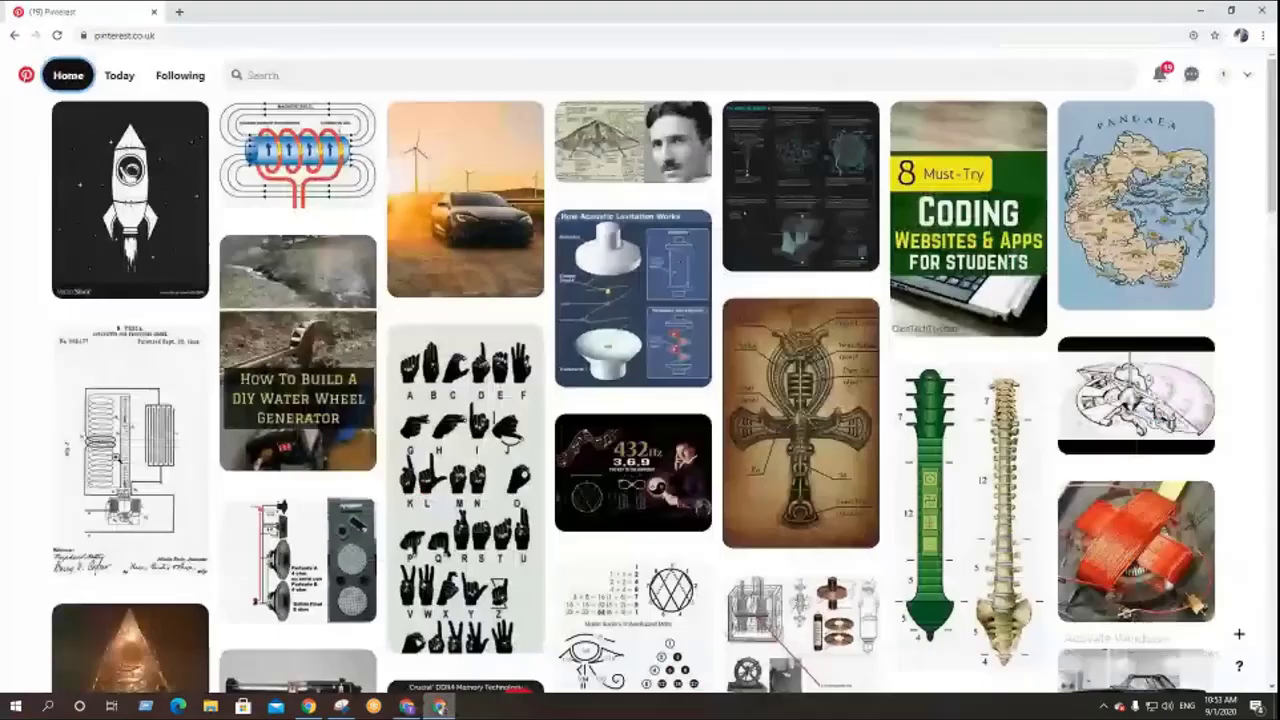
- Start adding a free business account to the current Pinterest account and block the site's notifications
mouse_move(1046, 318)
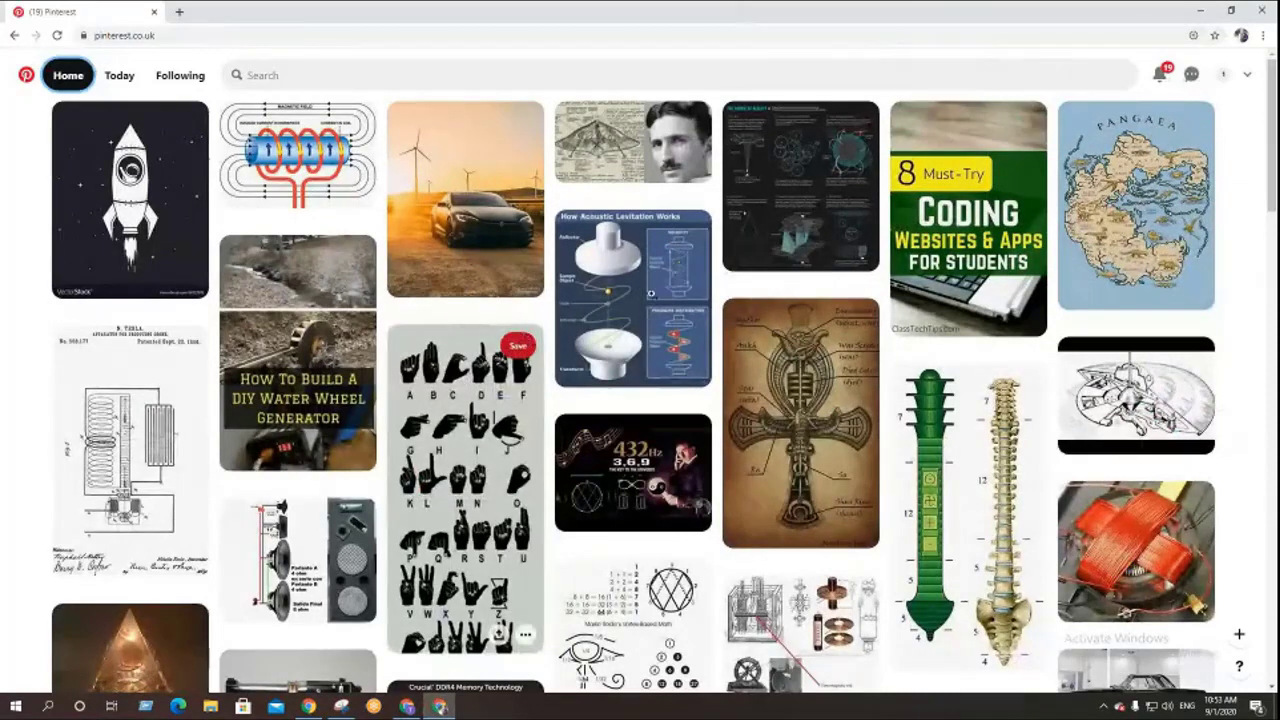
left_click(1253, 79)
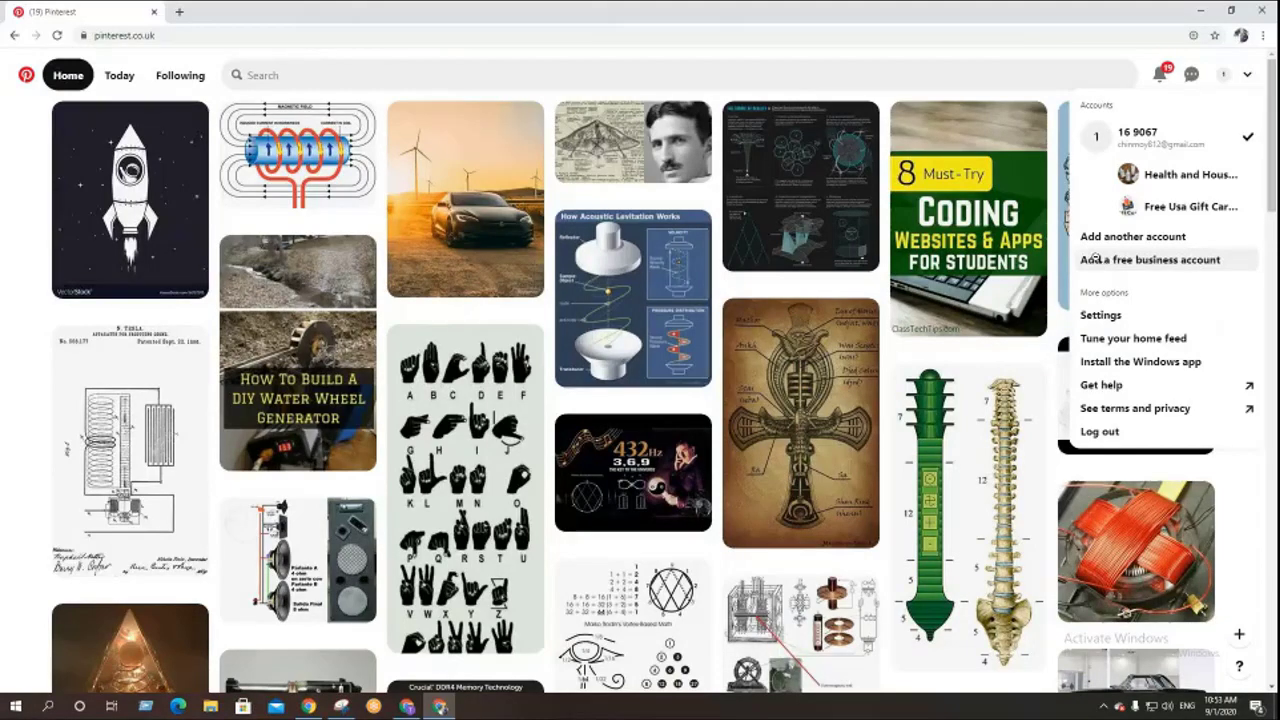
left_click(1095, 259)
left_click_drag(520, 292, 754, 300)
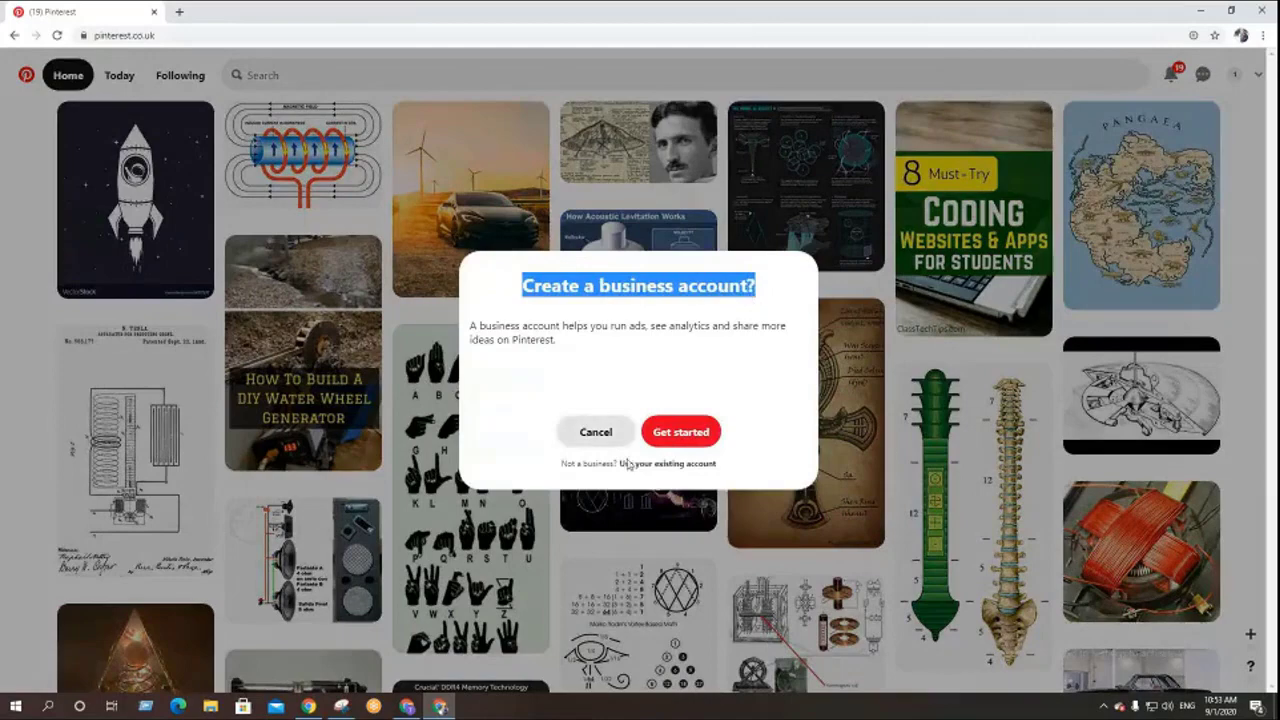
left_click(684, 431)
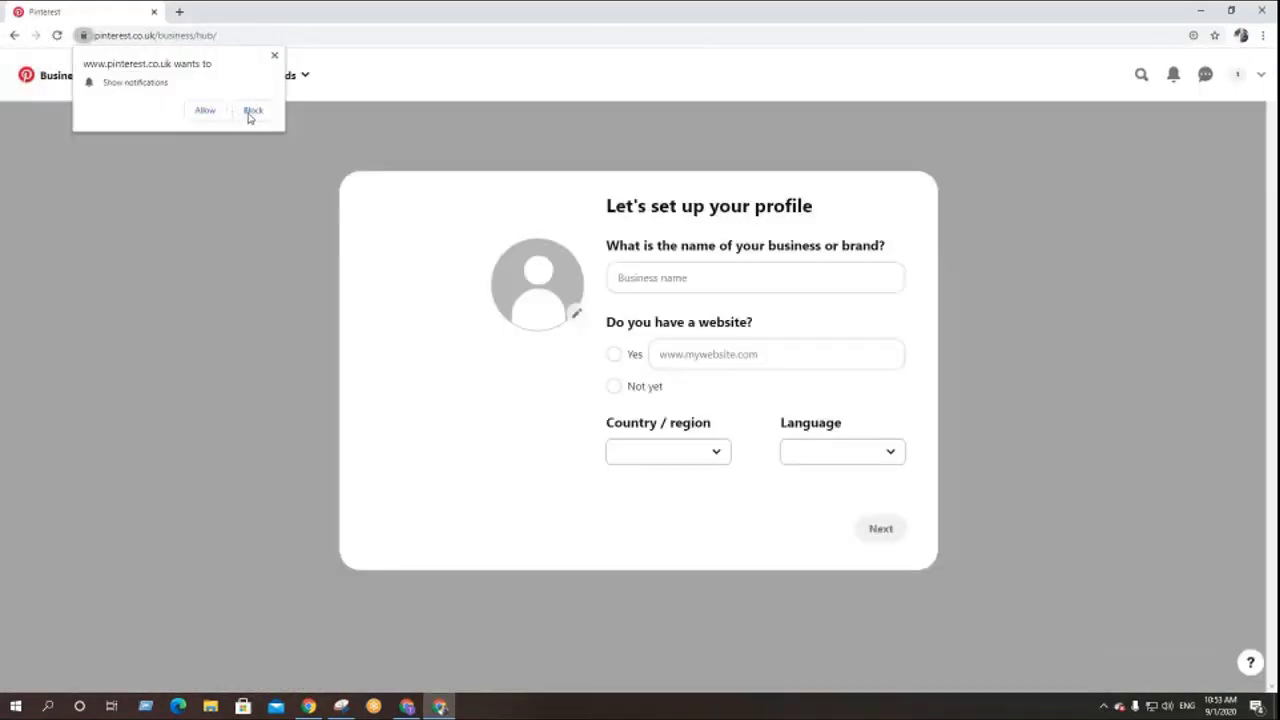
left_click(249, 110)
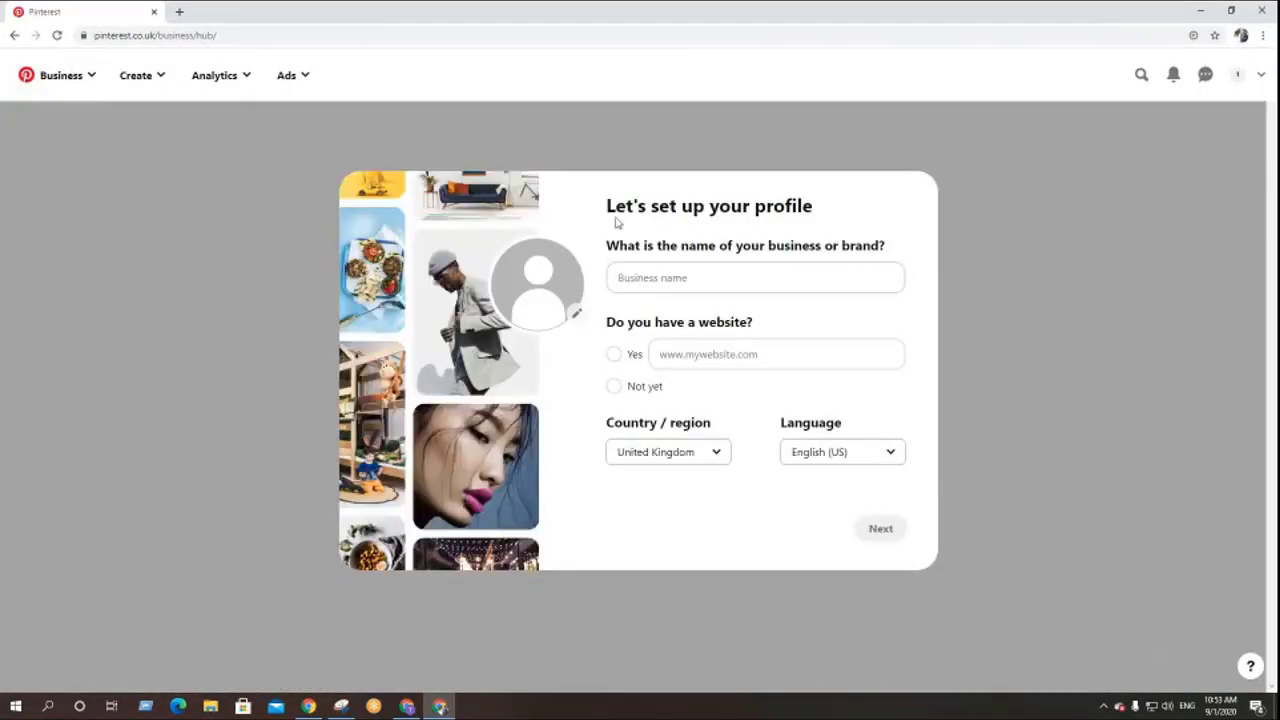
- Enter "Digital Marketing Tips | Digital Marketing" as the business name in the profile setup
left_click(655, 280)
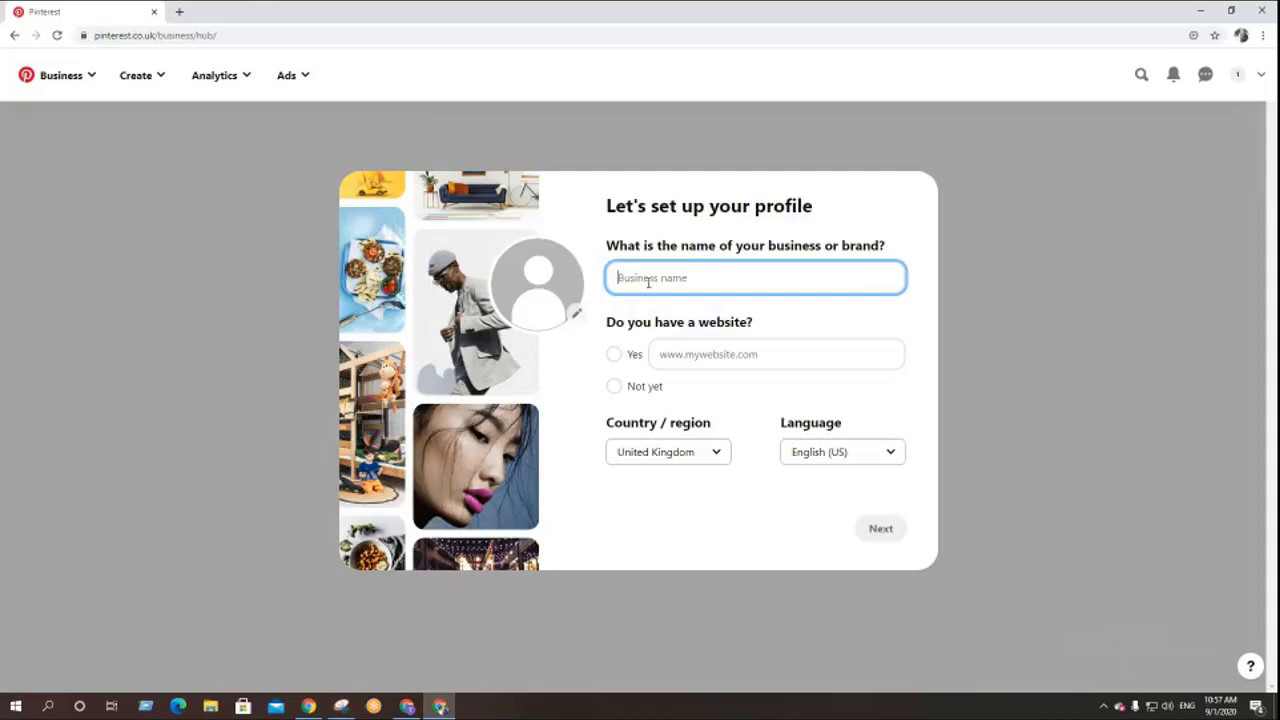
type("Digital Marketing Tips |")
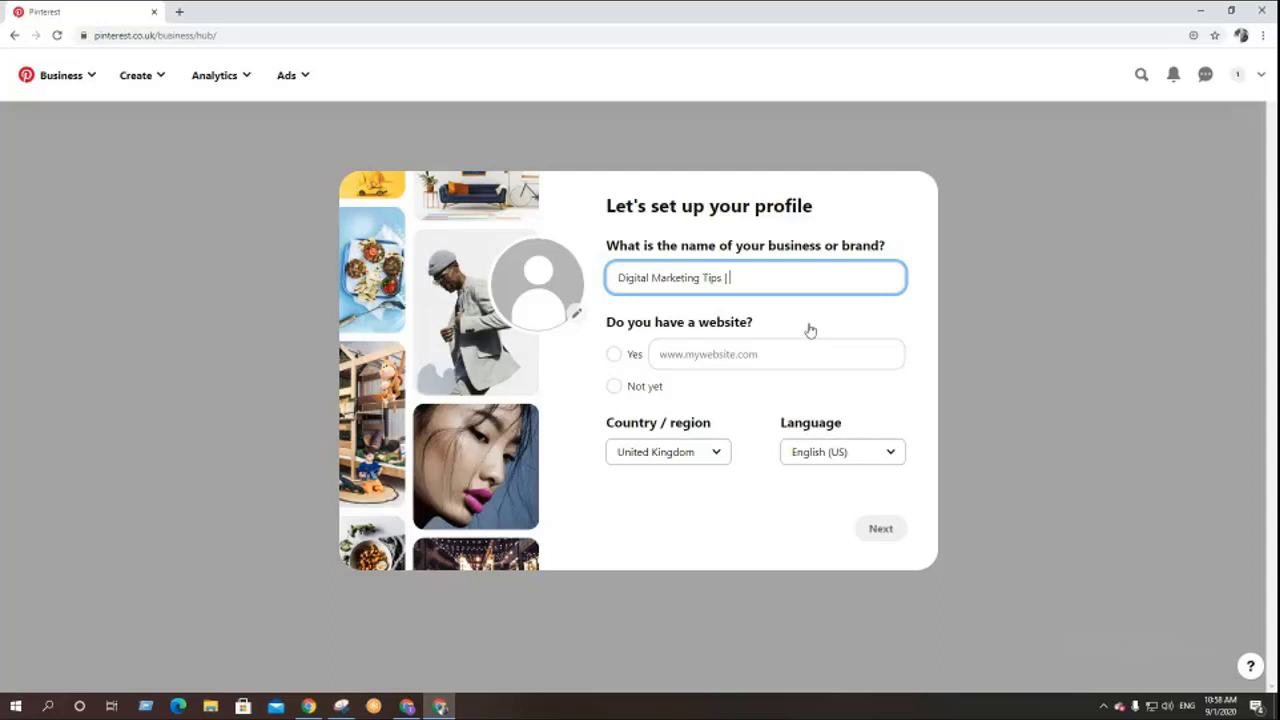
type("Digital Marketing")
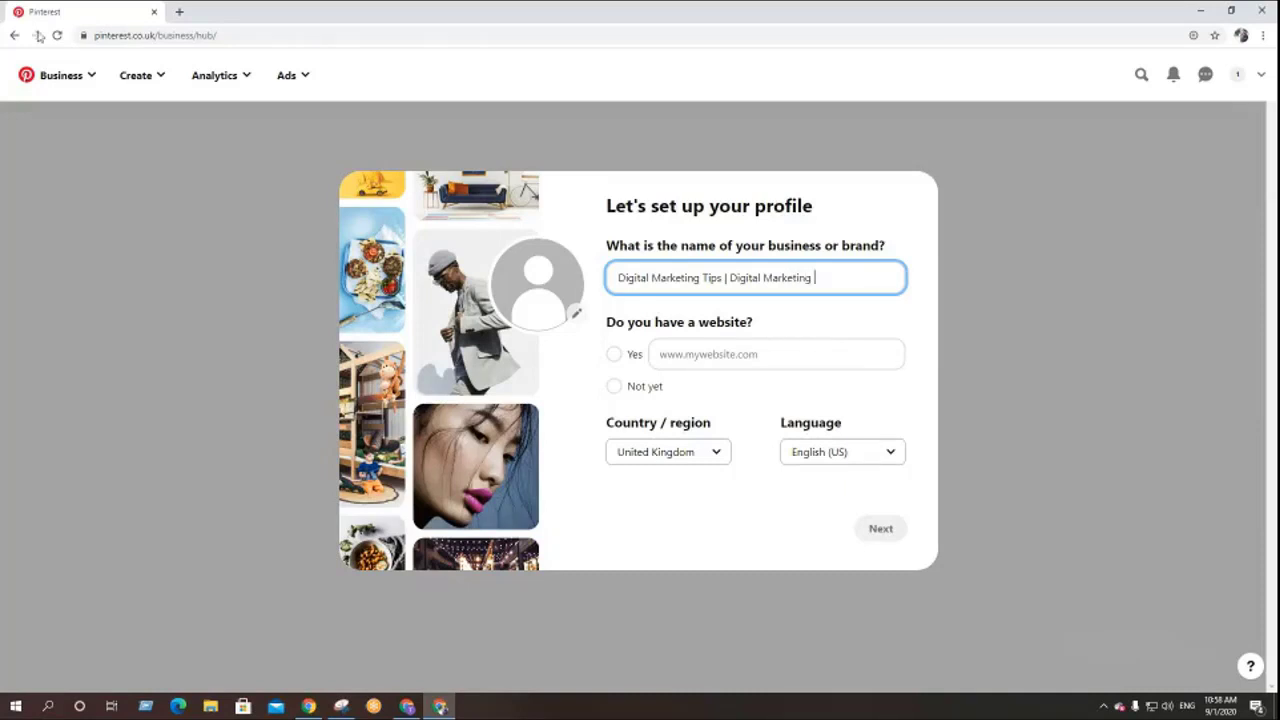
- Switch to the Google Meet call, mute and unmute the microphone, and return to the Pinterest window
mouse_move(407, 706)
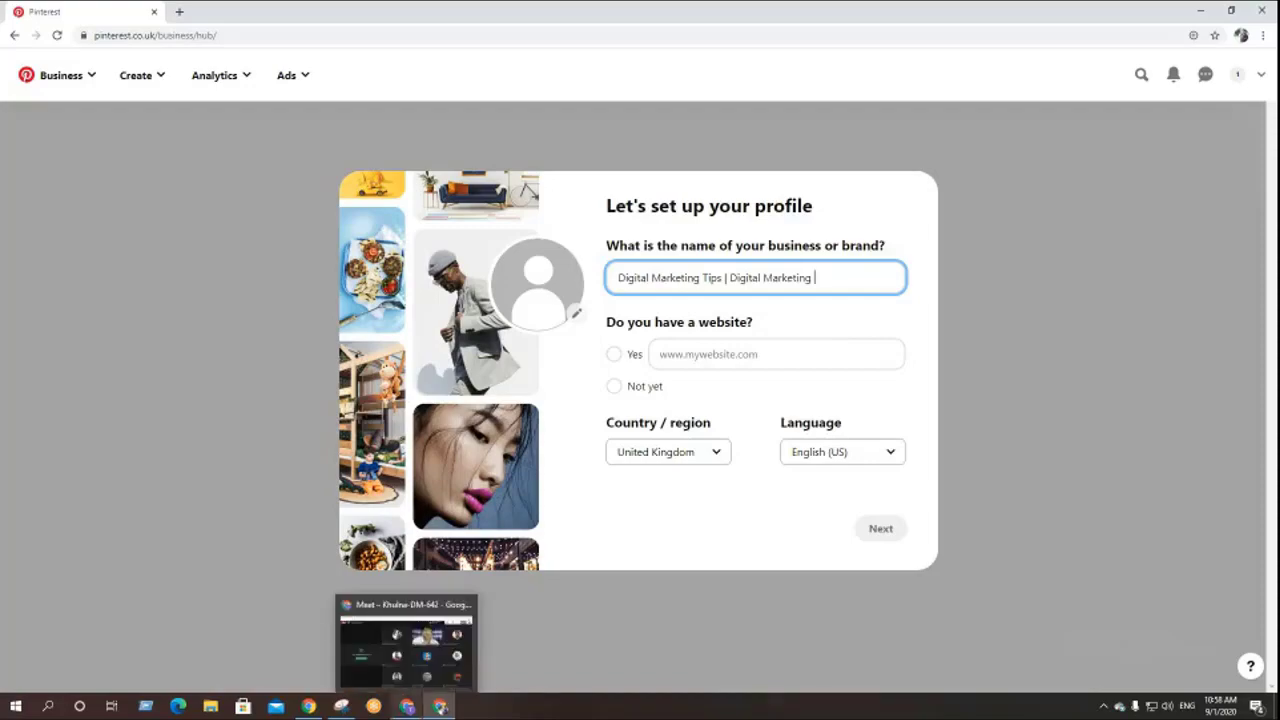
left_click(406, 650)
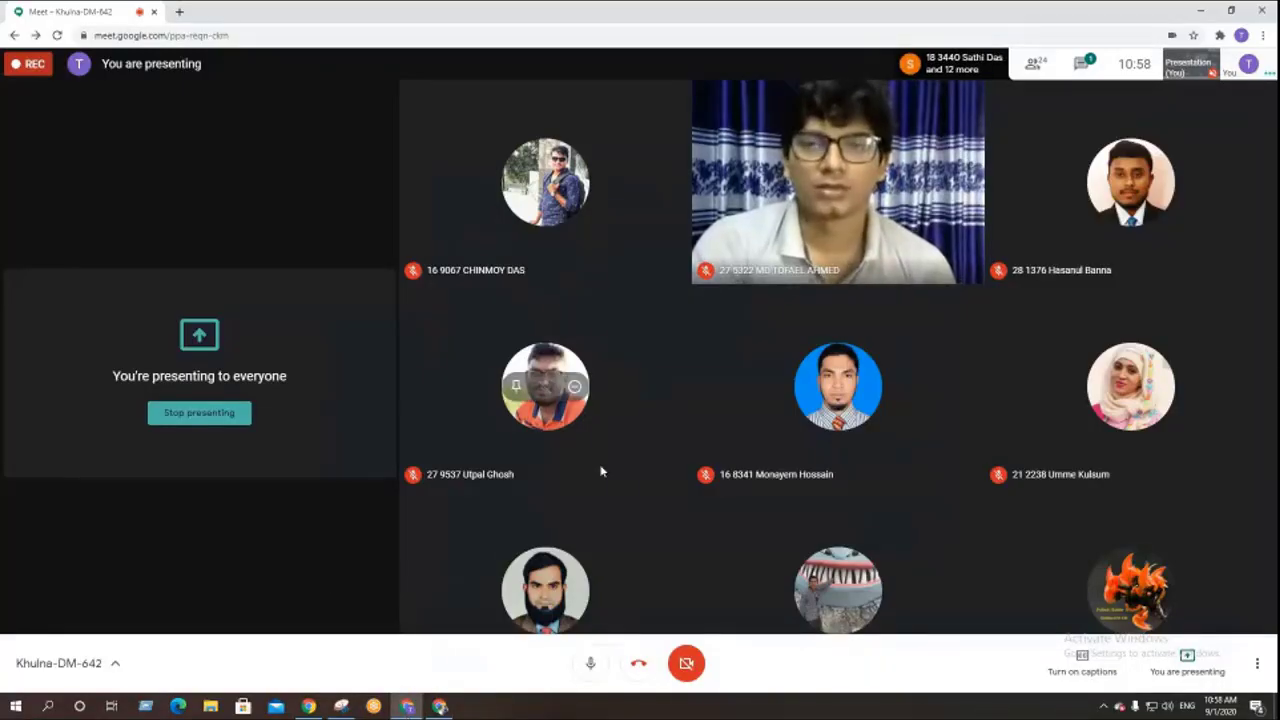
left_click(591, 663)
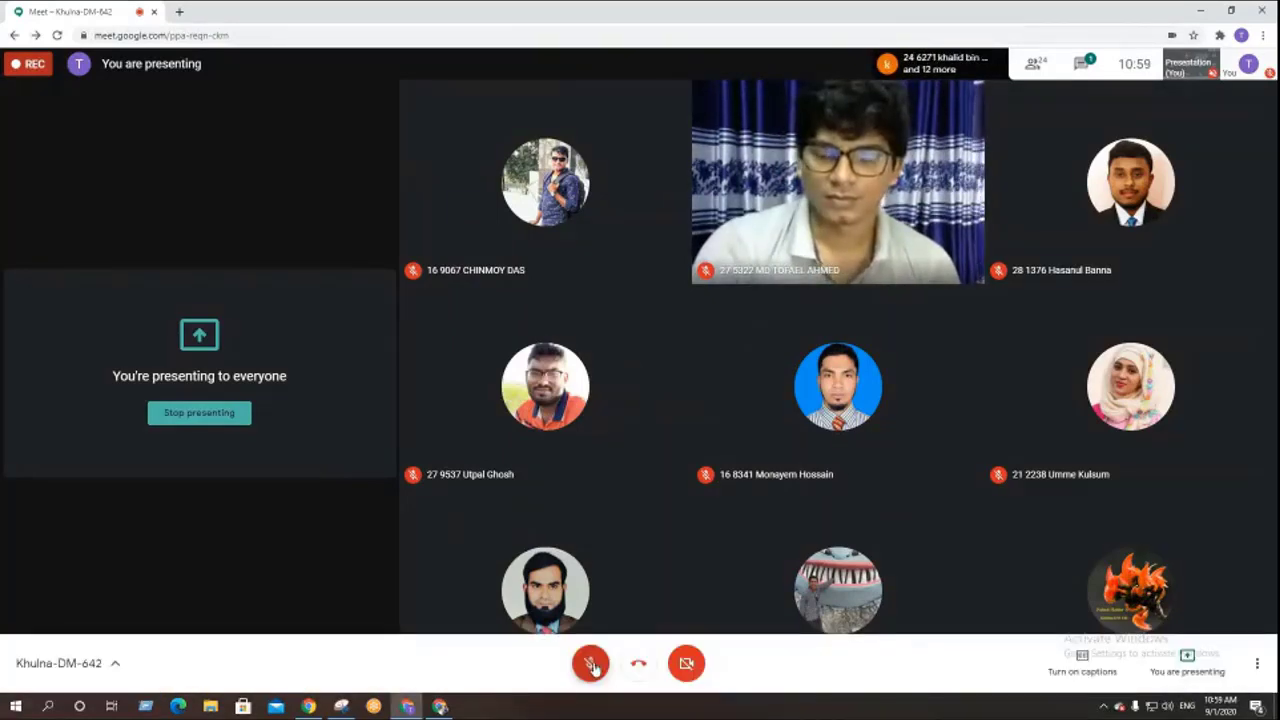
left_click(592, 665)
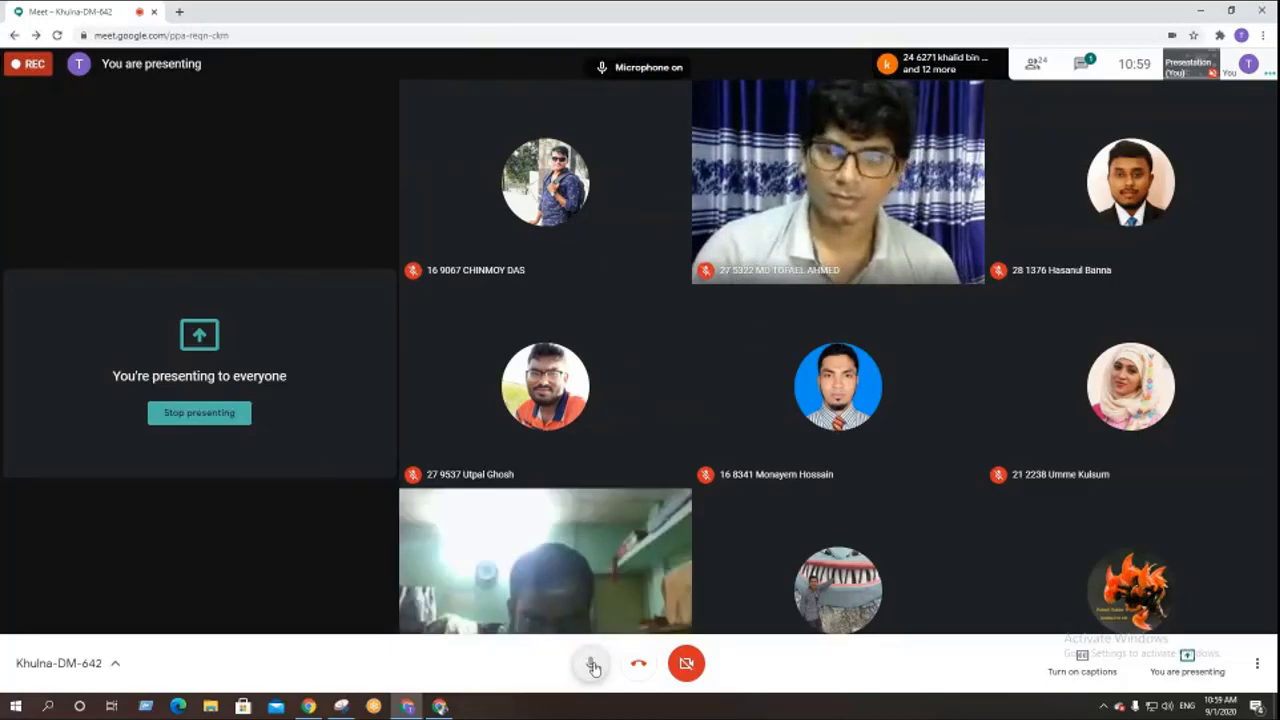
left_click(441, 706)
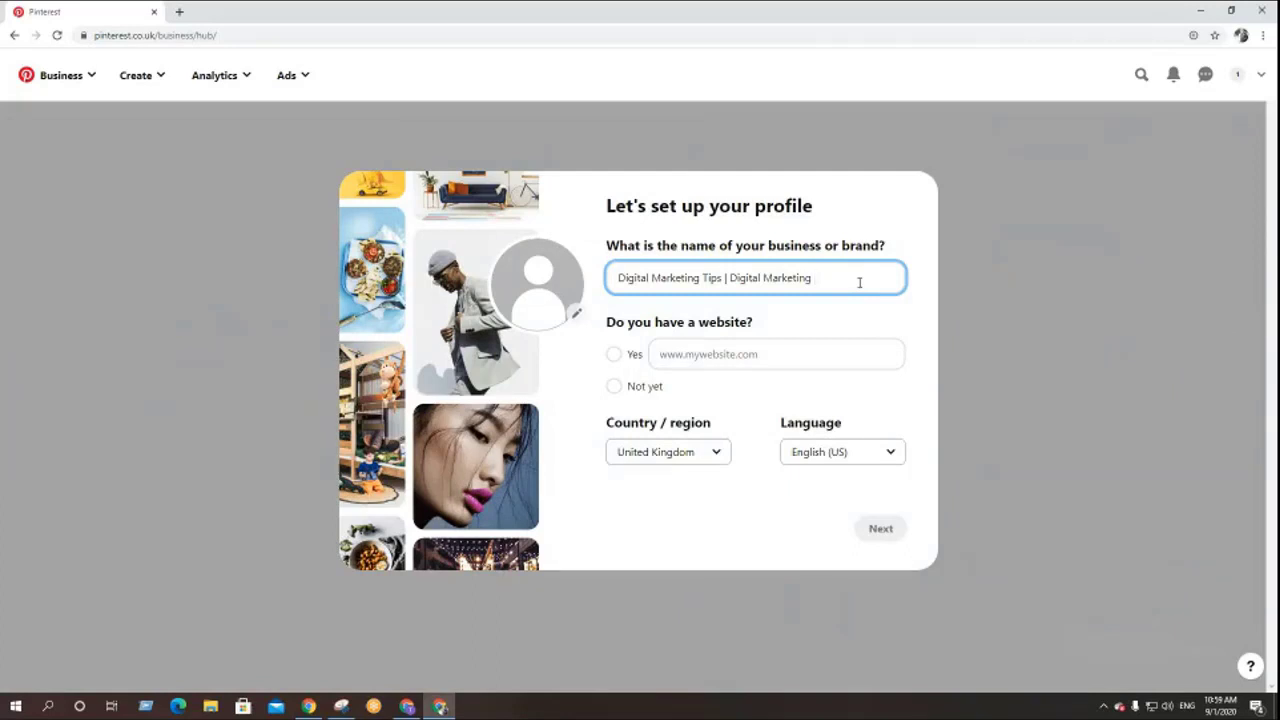
- Complete the business name by appending "Strategy" and answer the website question with "Not yet"
type("Strategy")
left_click(613, 354)
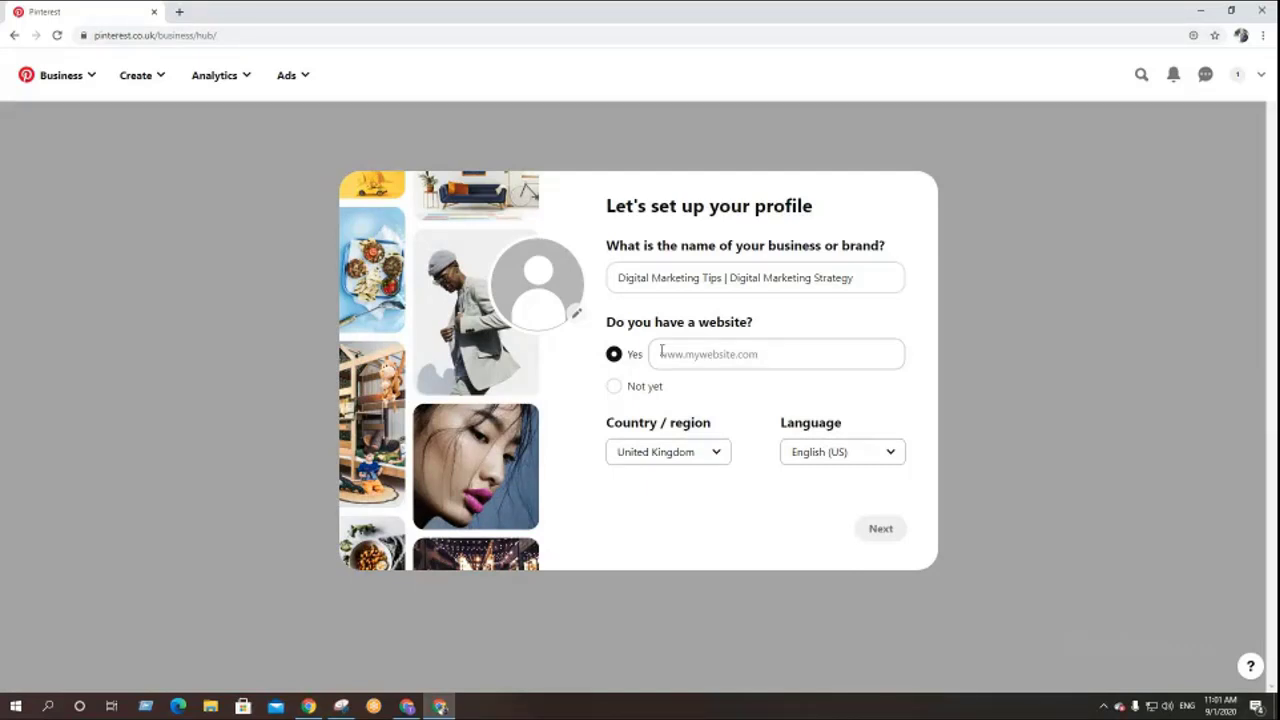
left_click(668, 356)
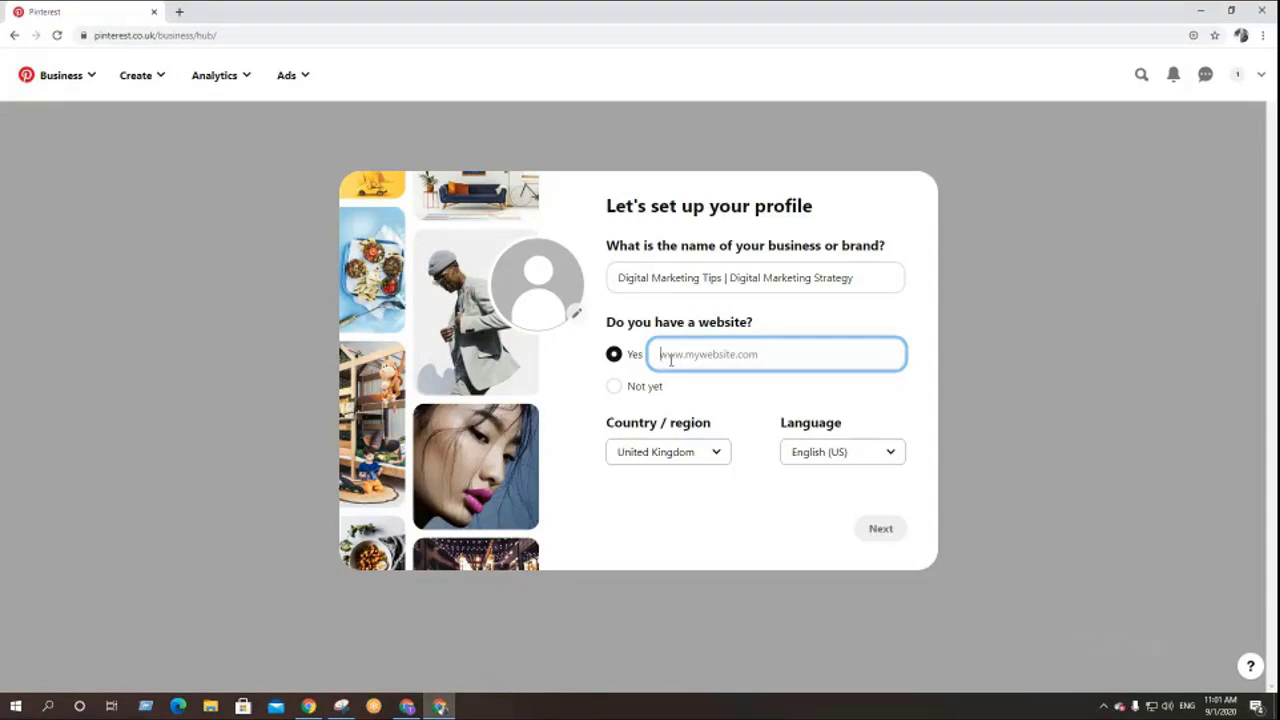
left_click(613, 388)
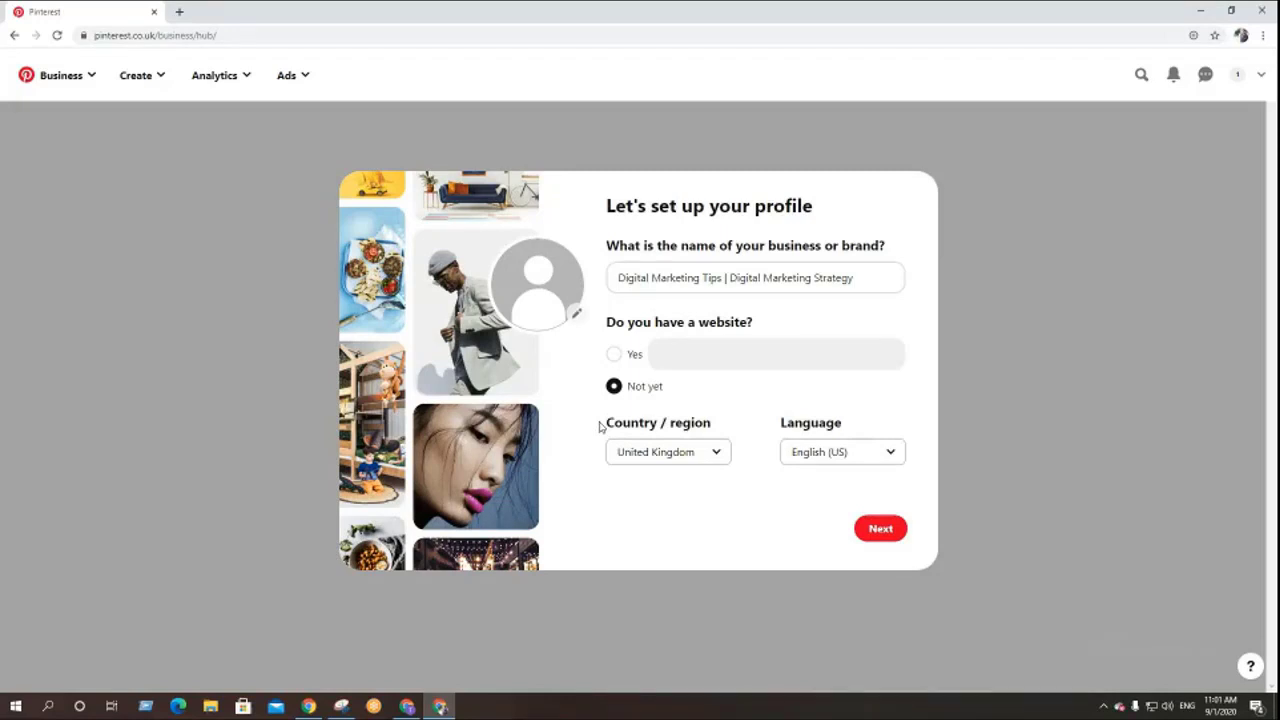
- Set the business profile's country to United States and continue to the brand description
left_click(714, 451)
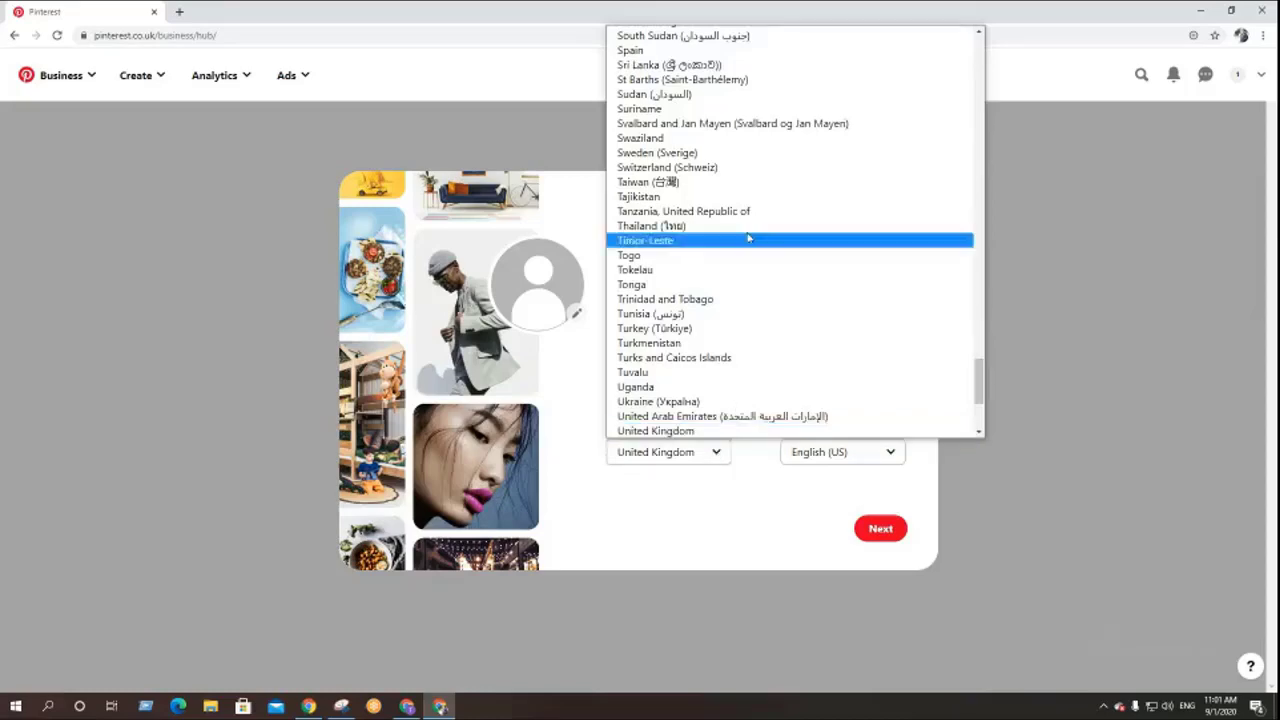
scroll(757, 297, "down", 3)
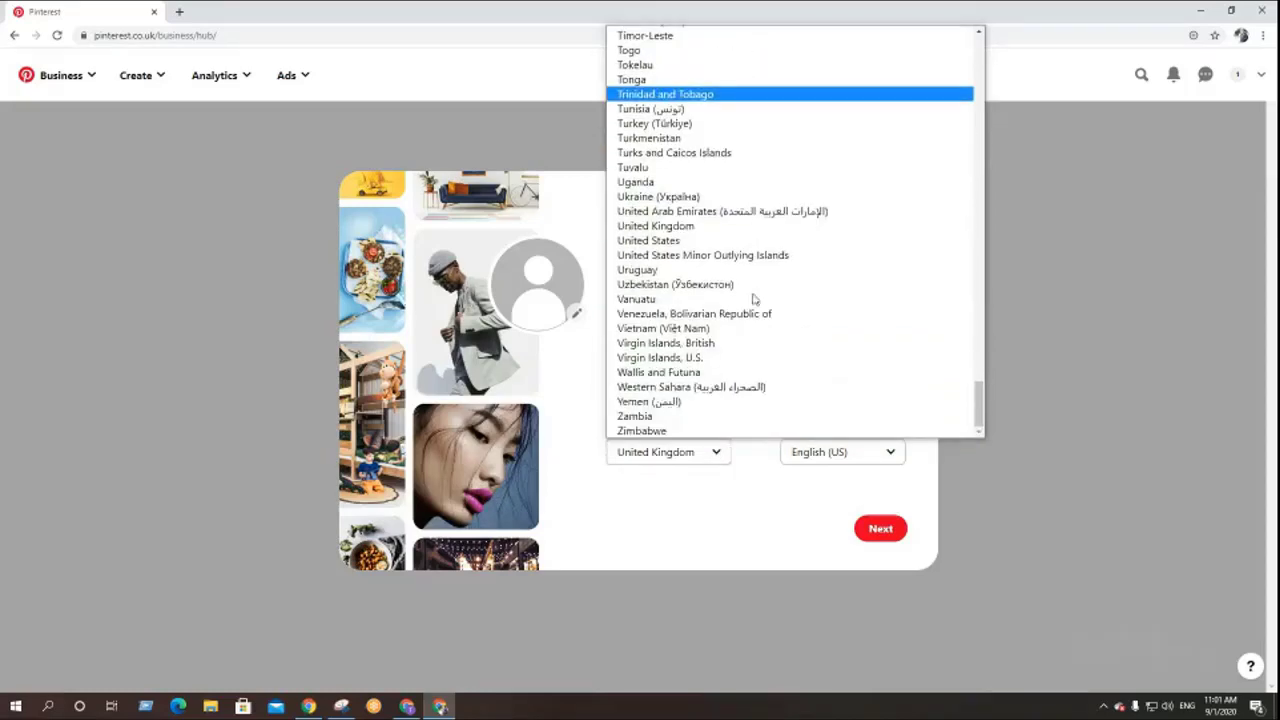
scroll(754, 299, "up", 5)
scroll(754, 299, "up", 10)
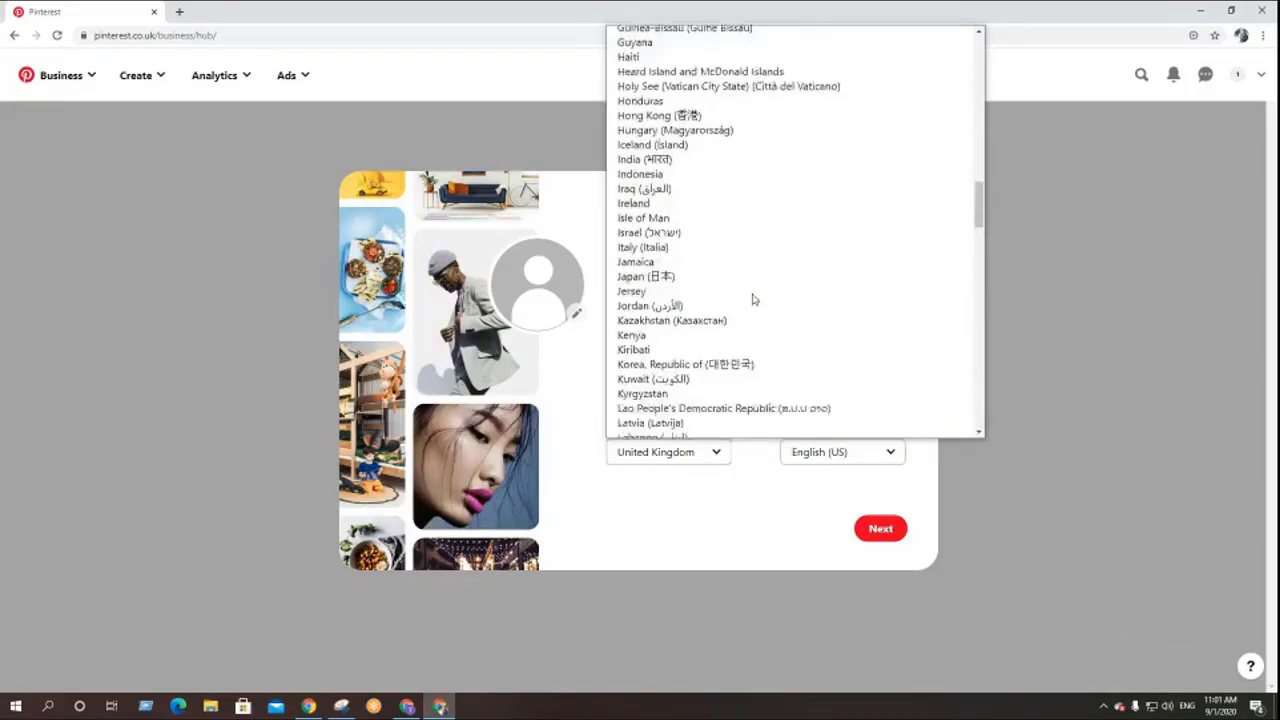
scroll(754, 299, "down", 4)
scroll(754, 299, "down", 10)
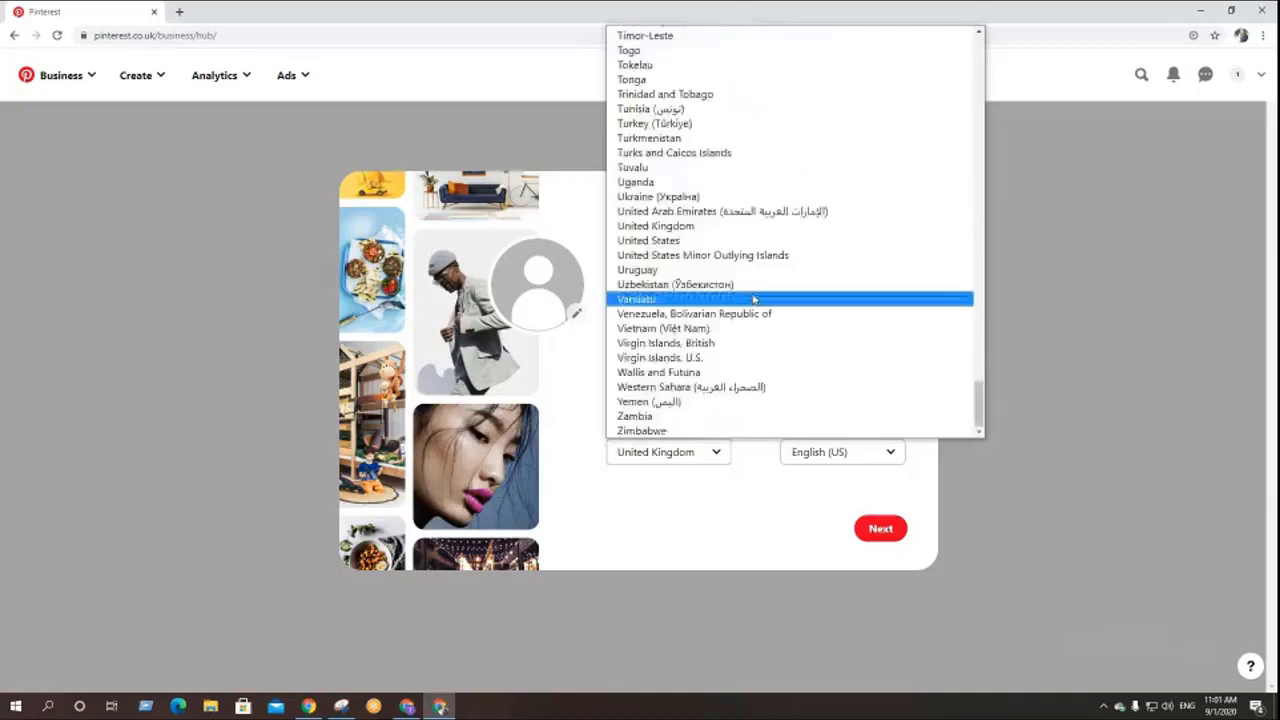
left_click(687, 241)
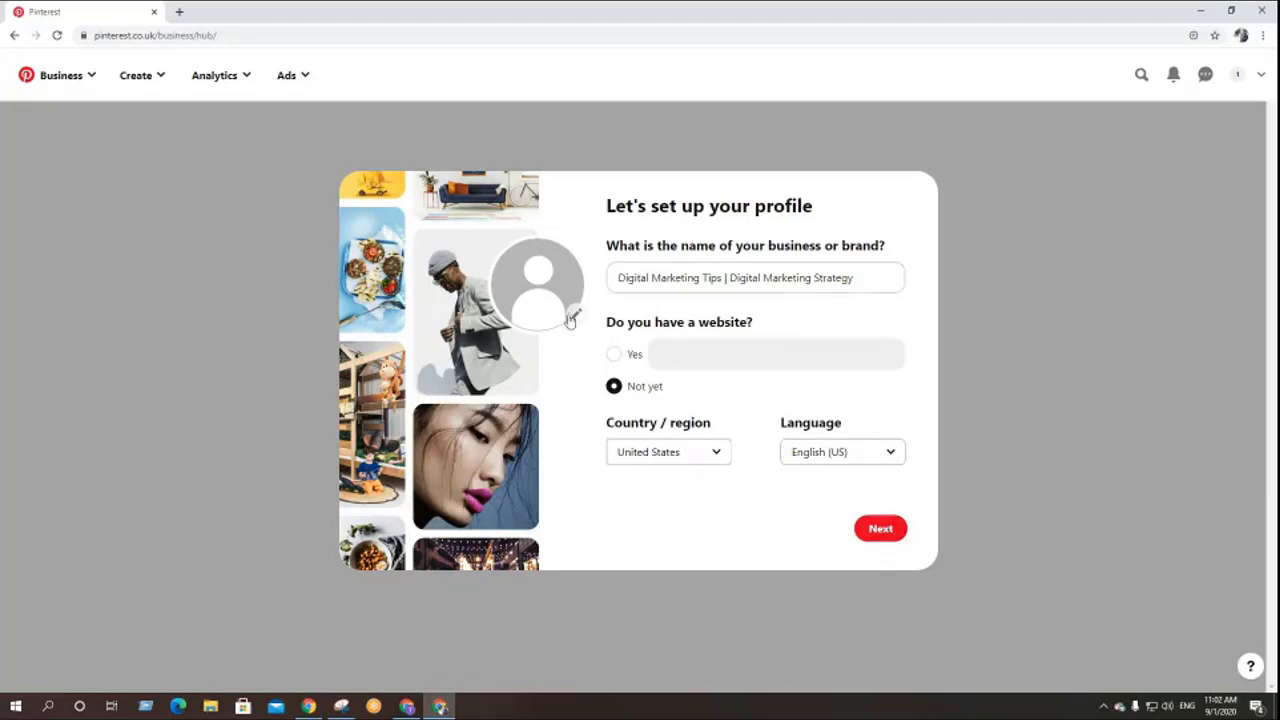
left_click(897, 530)
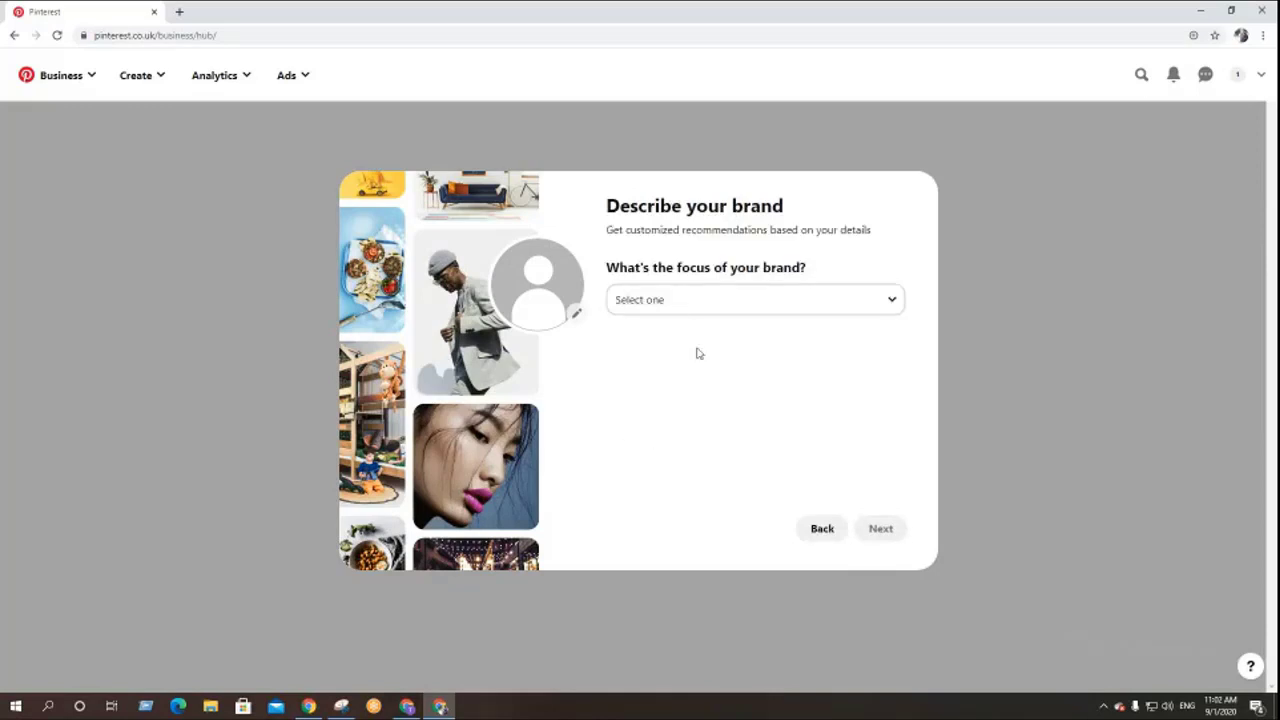
- Set the brand focus to Other with "Digital Marketing" and describe the brand as "Consumer Good, Product, or Service"
left_click(737, 303)
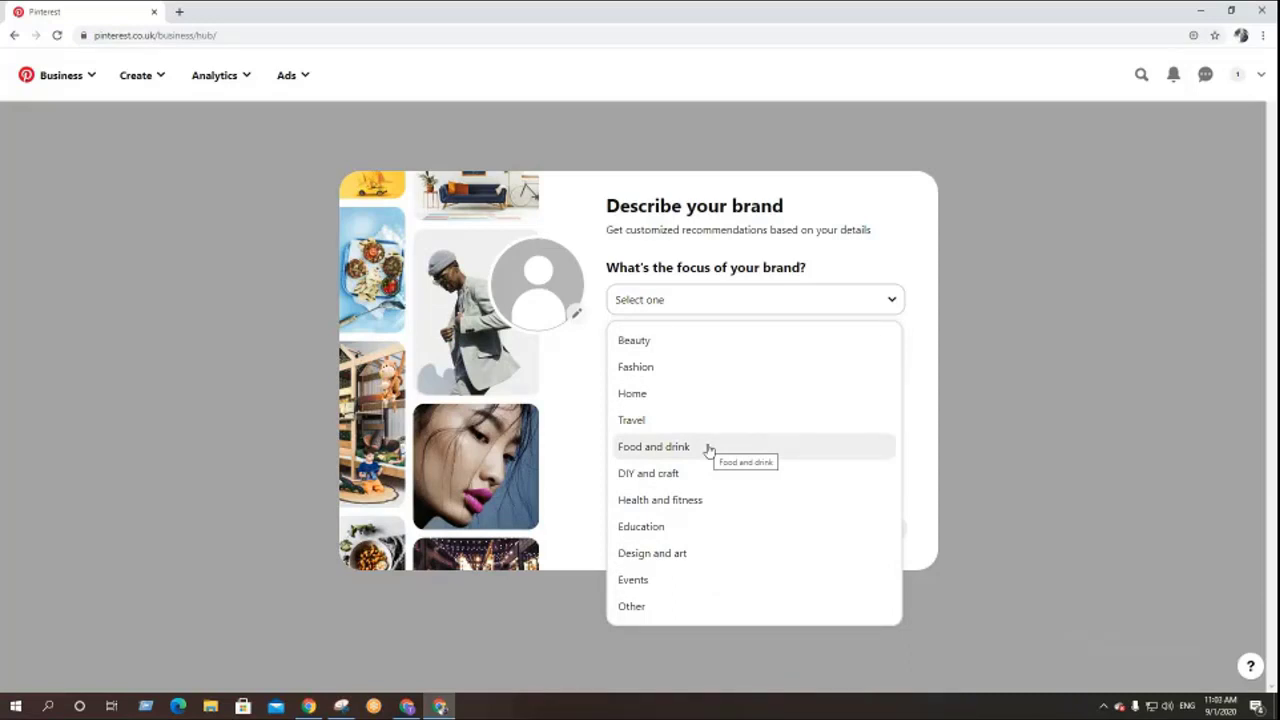
left_click(660, 607)
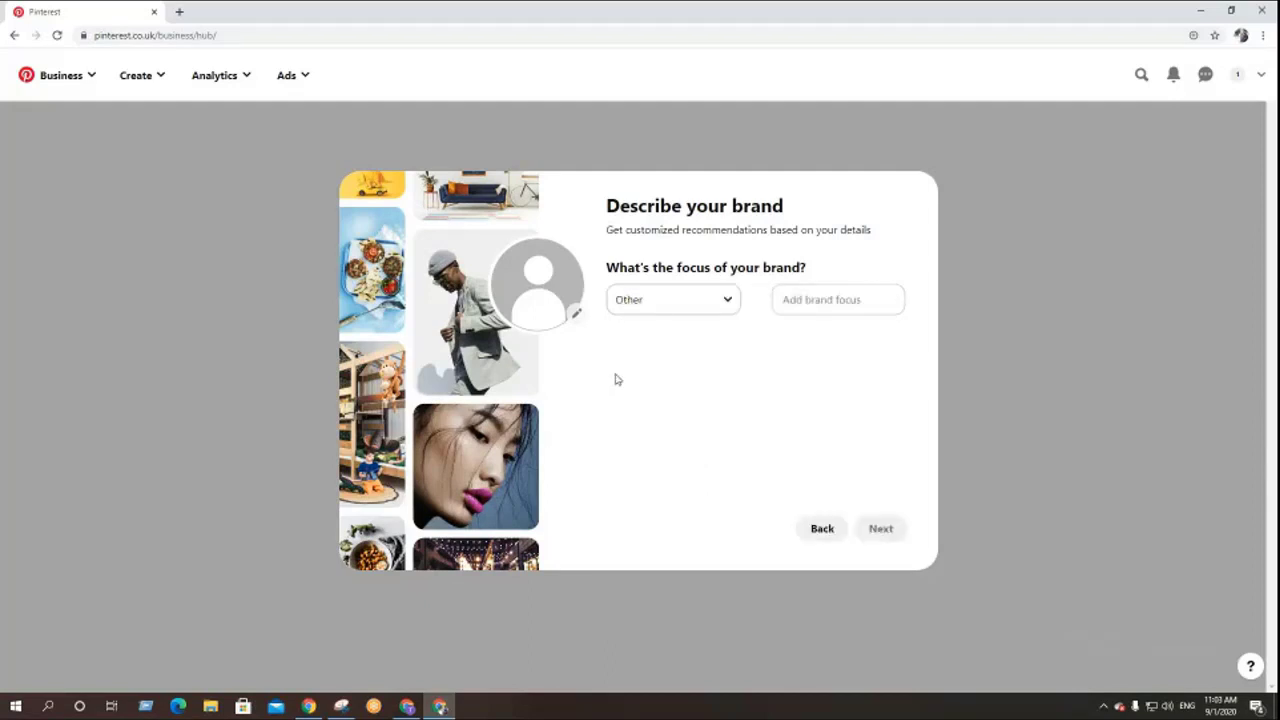
left_click(788, 298)
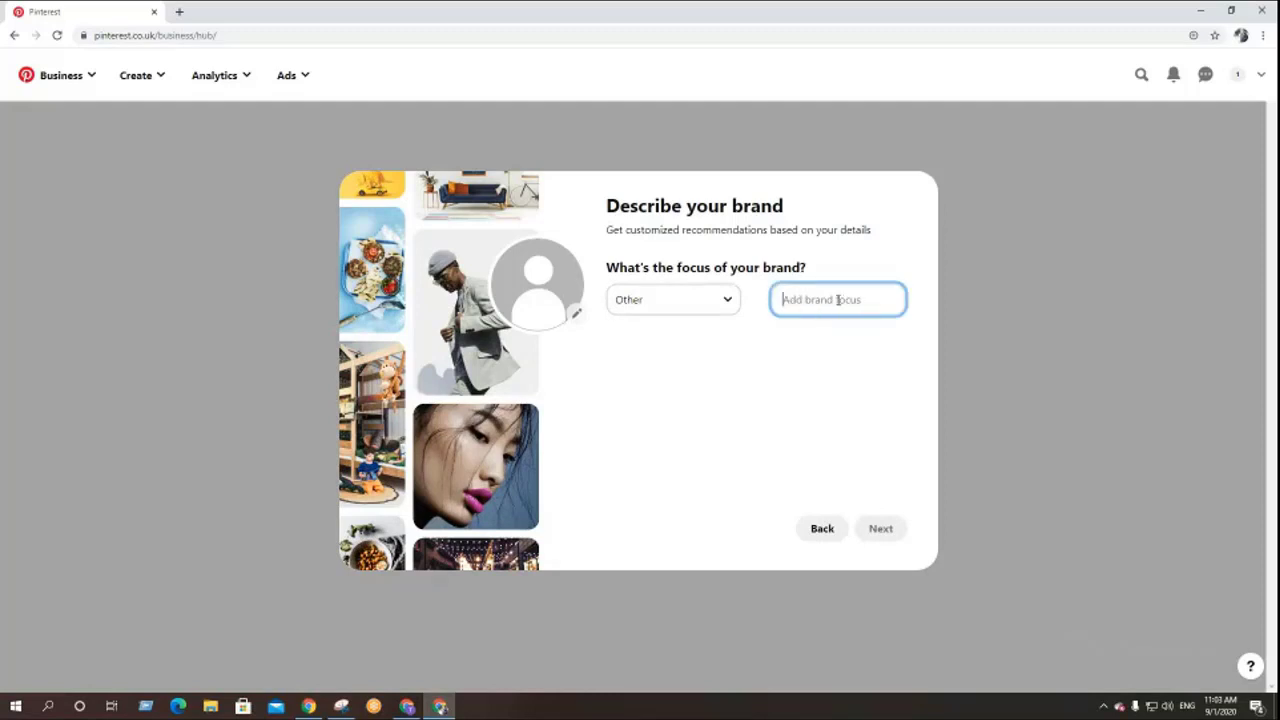
type("D")
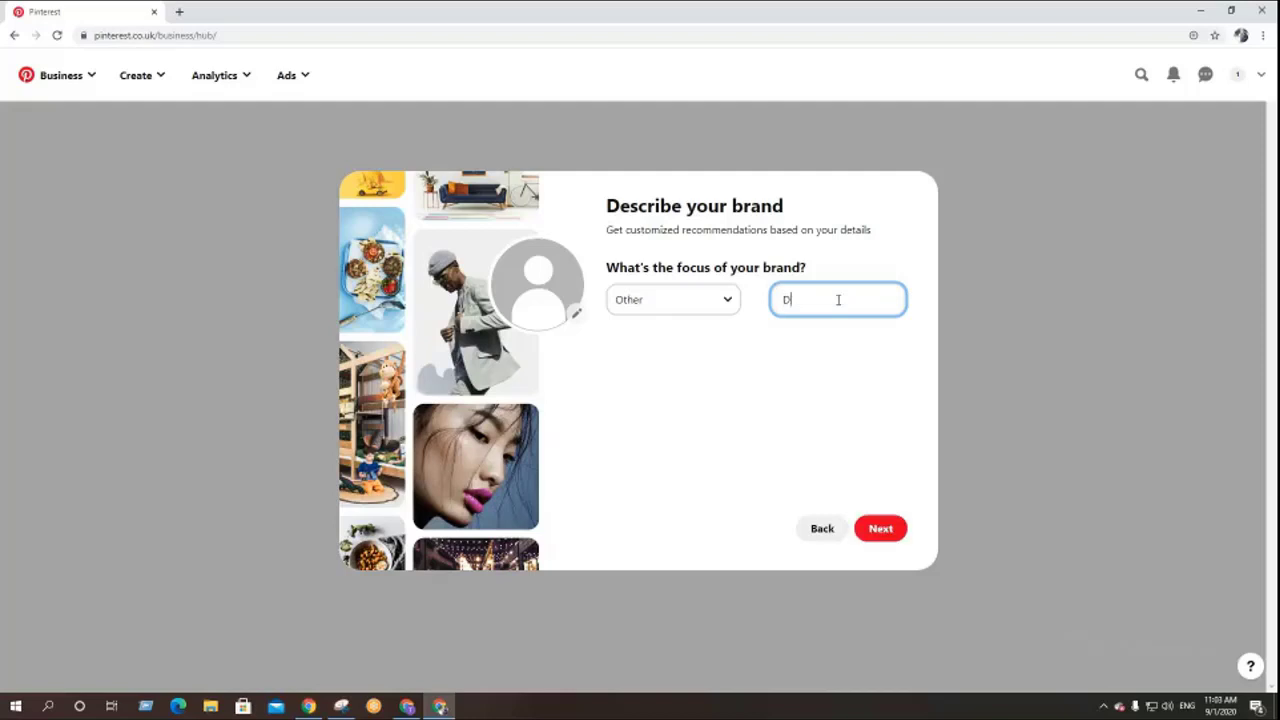
type("igital Mai")
type("keting")
left_click(703, 387)
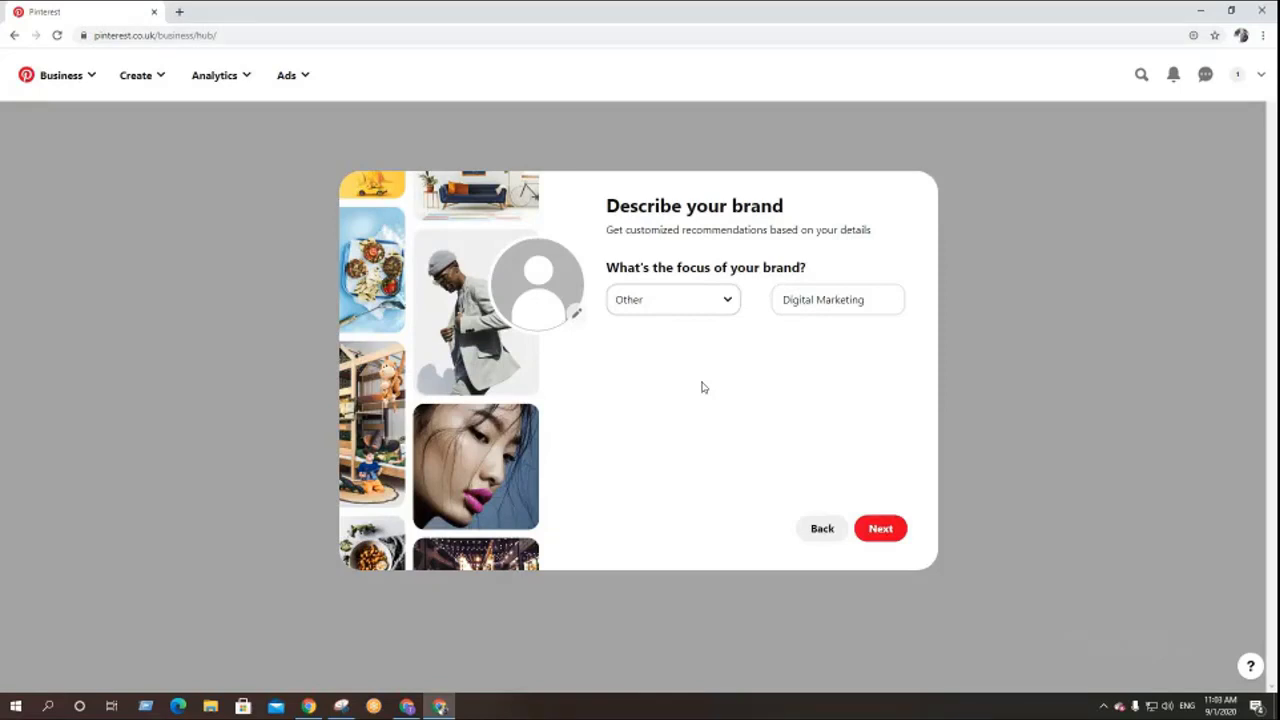
left_click(890, 532)
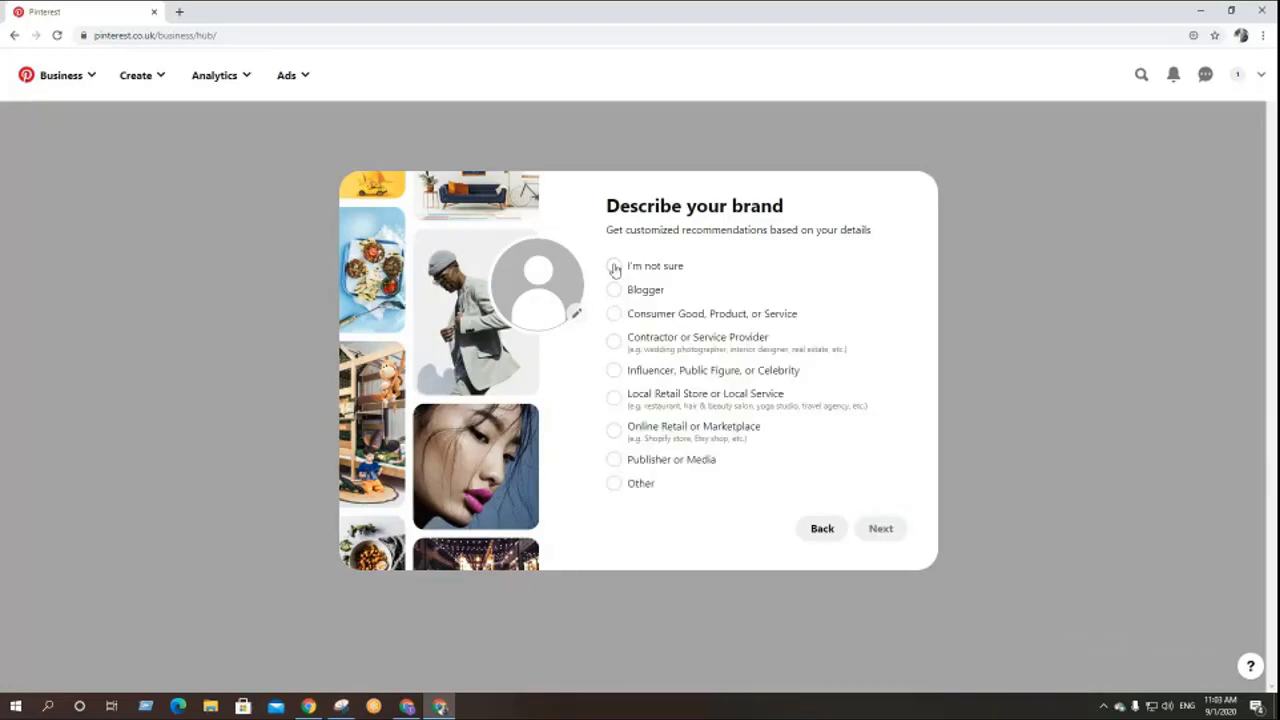
left_click(616, 316)
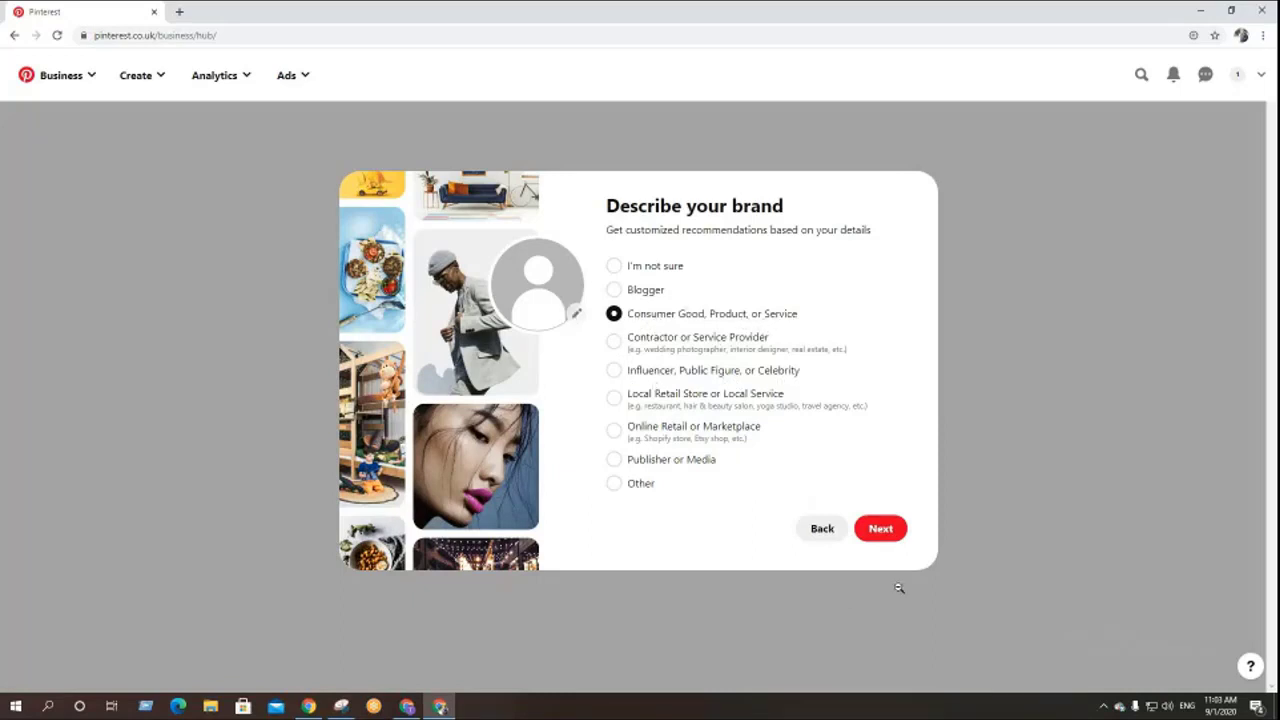
left_click(886, 532)
- Answer "Yes, I'm interested in advertising" to the ads question and skip the free ads consultation
left_click(612, 300)
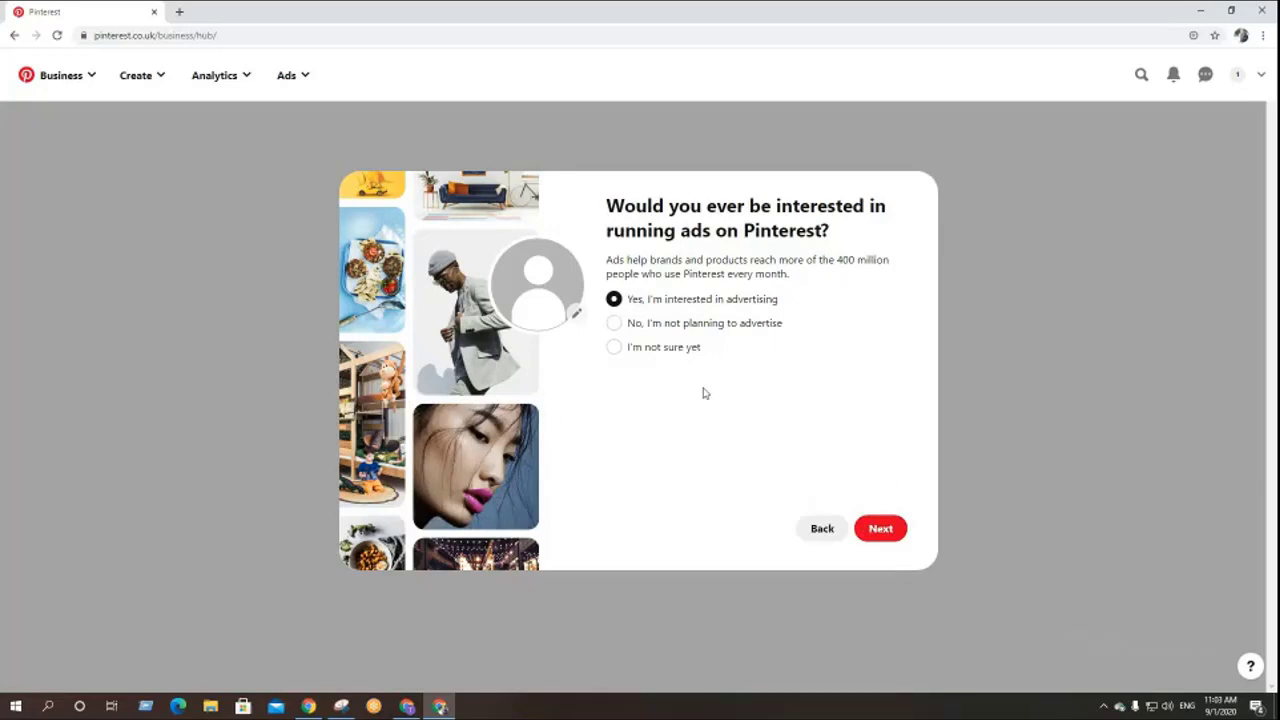
left_click(886, 530)
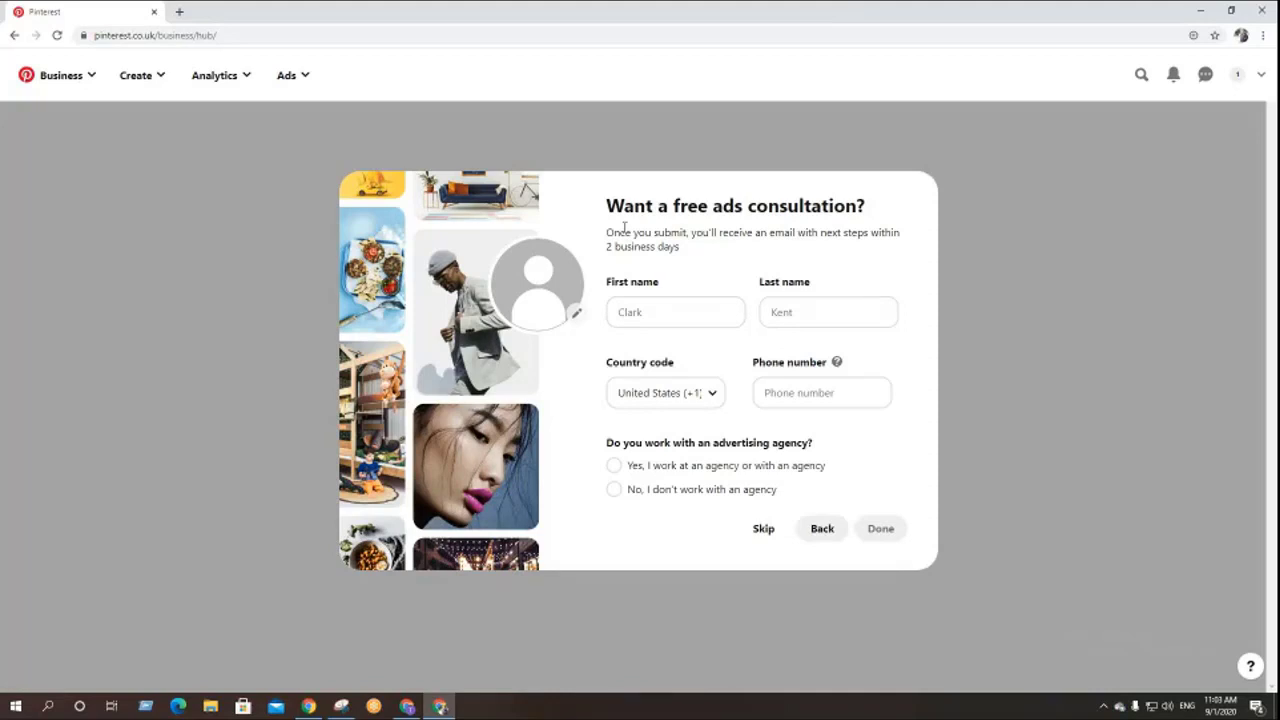
left_click_drag(609, 289, 763, 532)
left_click(763, 529)
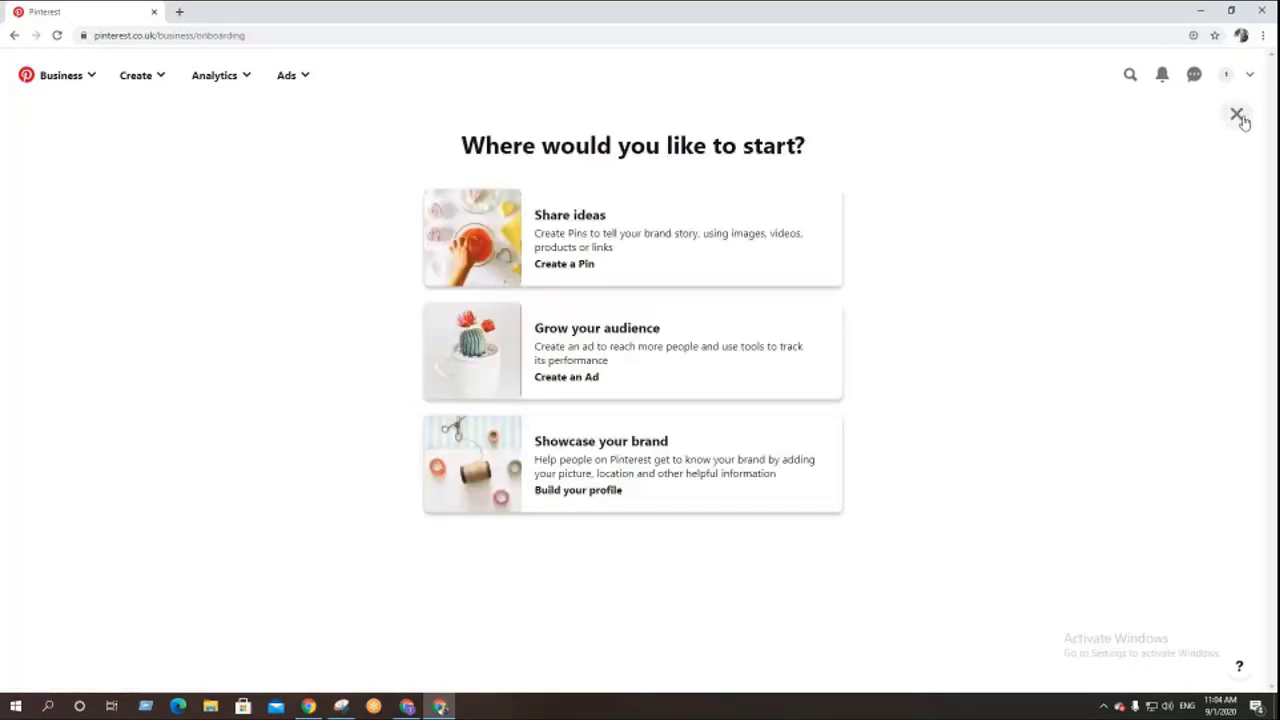
- Dismiss the suggestions for where to start and look over the Business hub page
left_click(1238, 116)
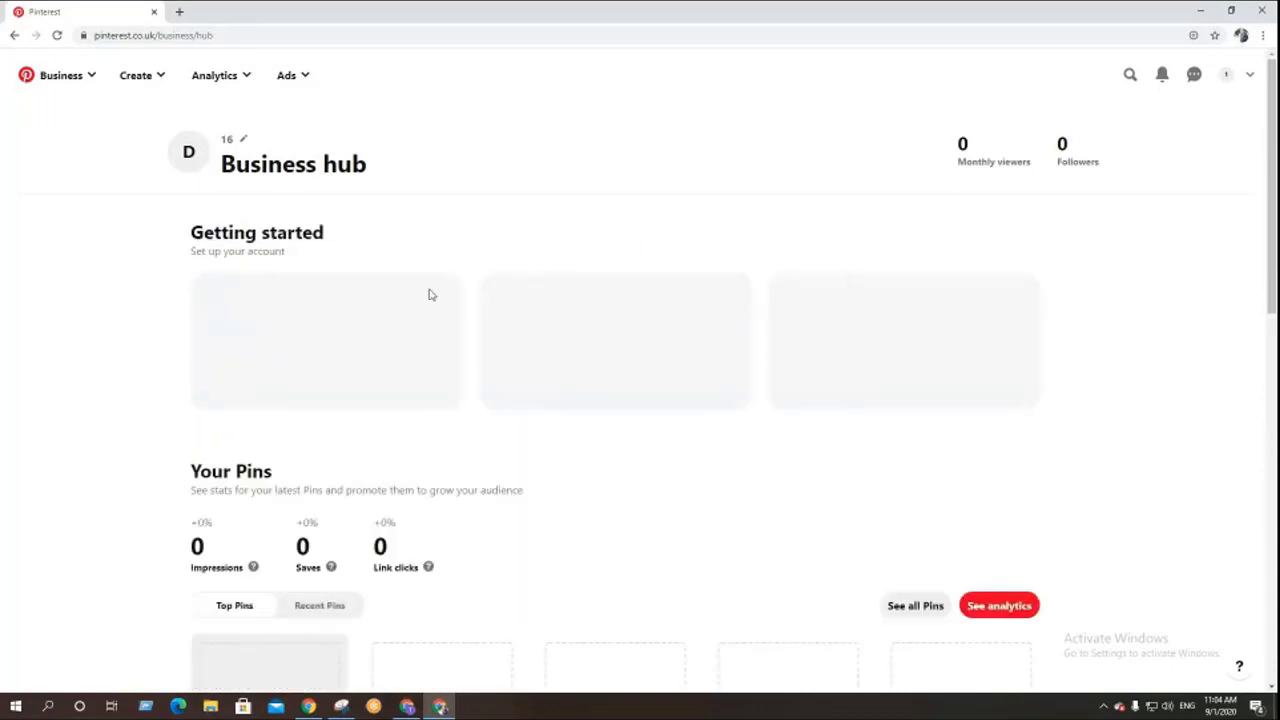
scroll(588, 436, "down", 9)
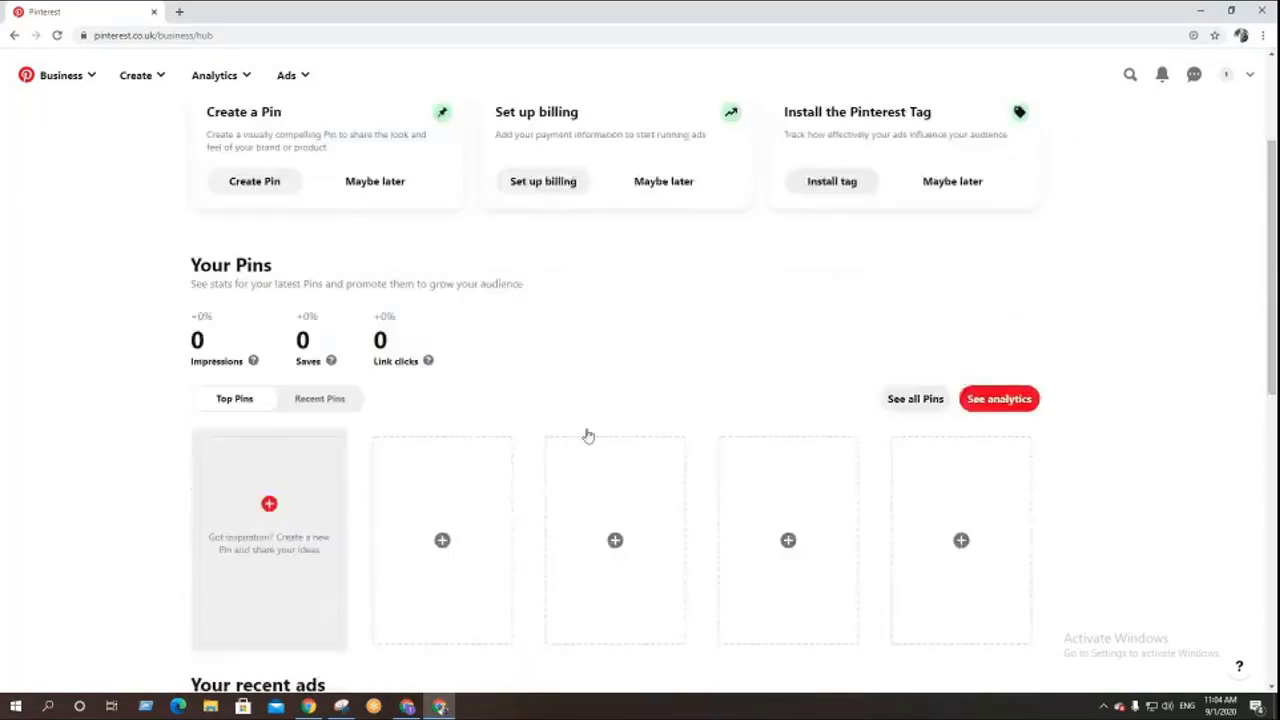
scroll(586, 434, "up", 6)
scroll(586, 434, "up", 3)
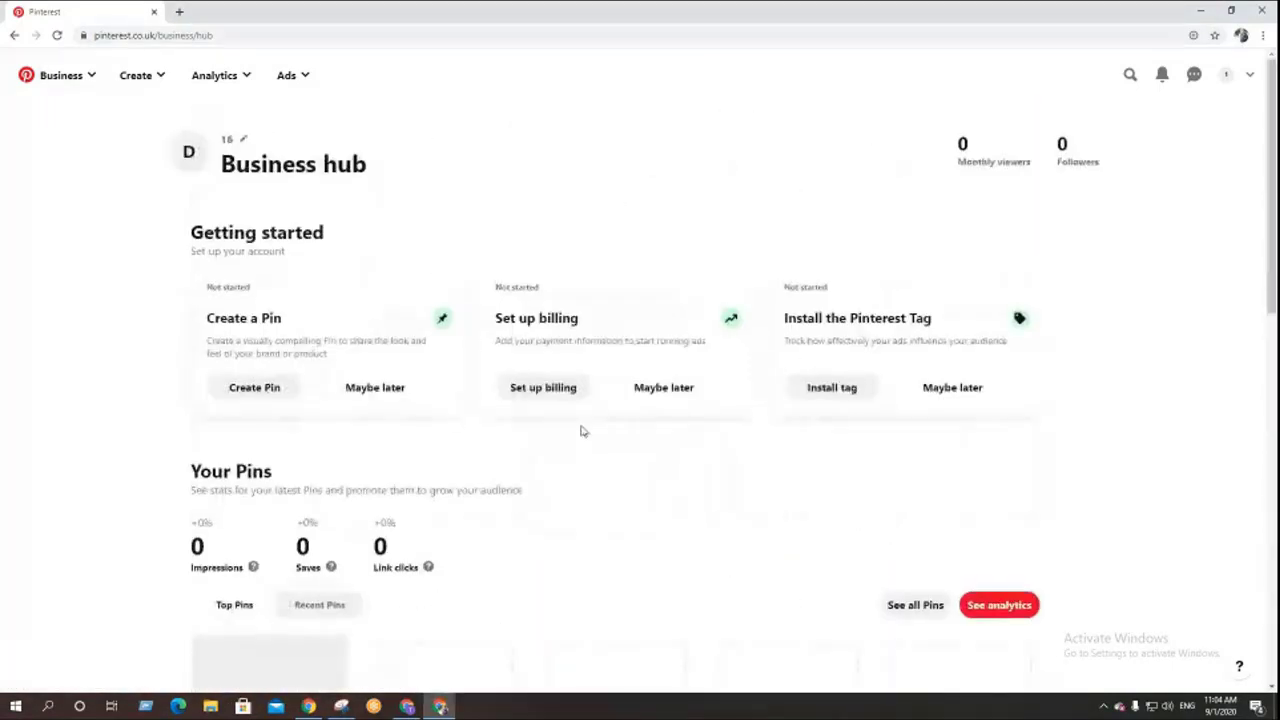
- Switch to the Digital Marketing Tips business account by way of the personal account
left_click(1226, 74)
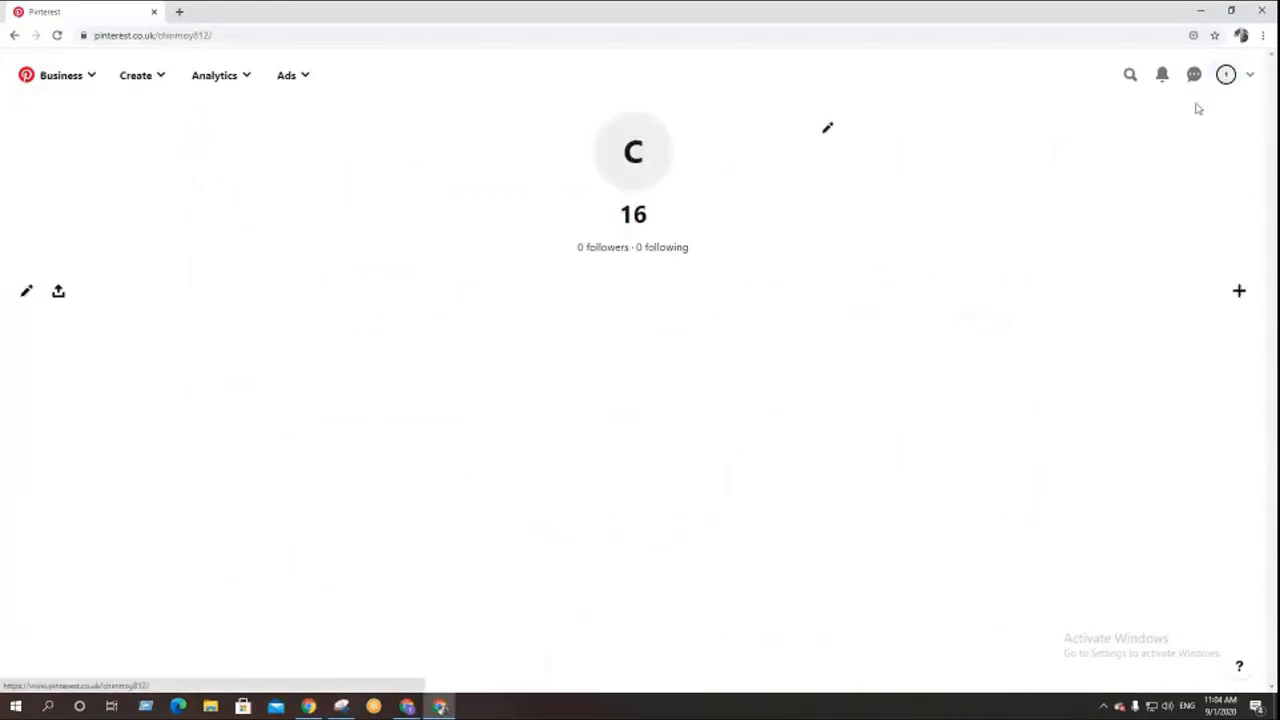
left_click(1249, 75)
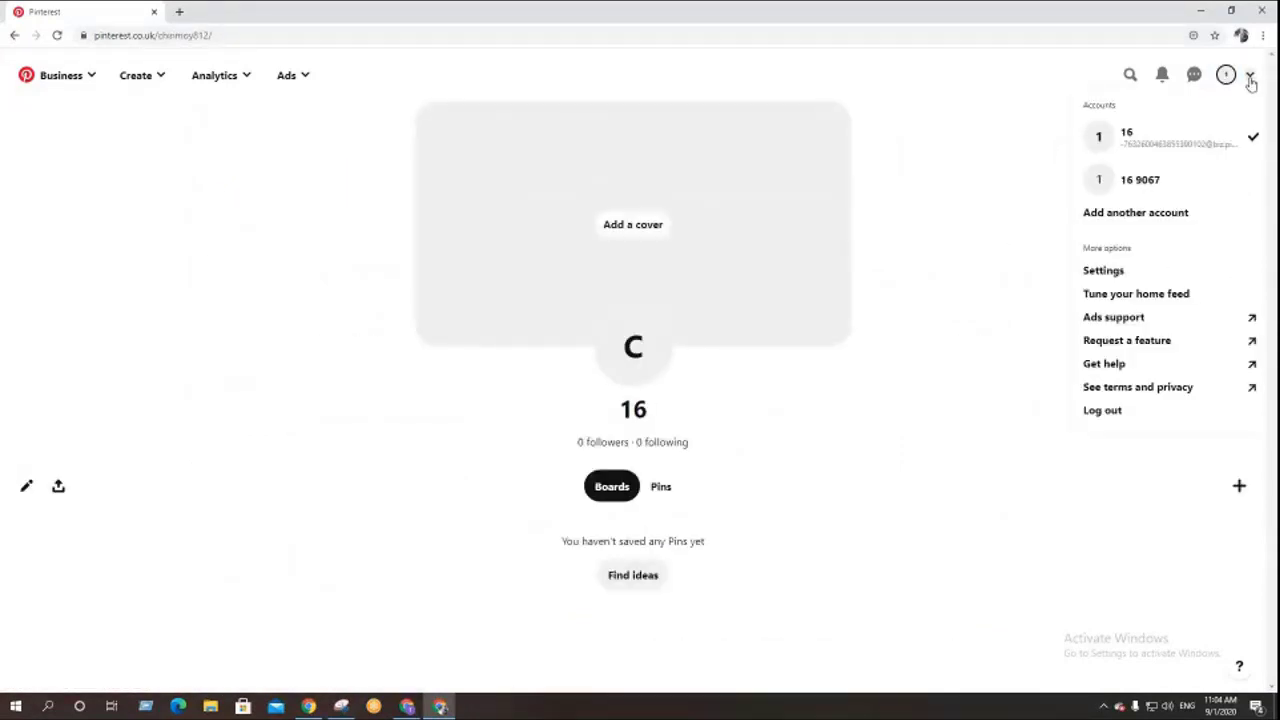
left_click(1171, 189)
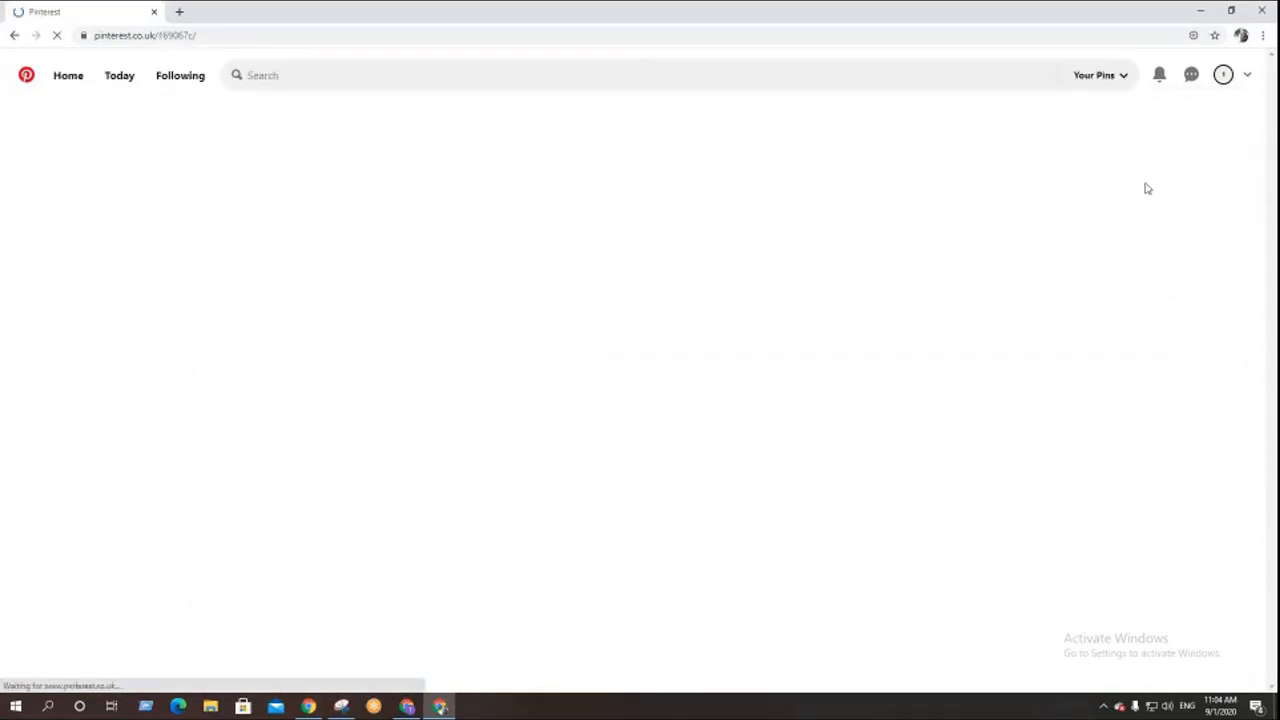
left_click(1248, 76)
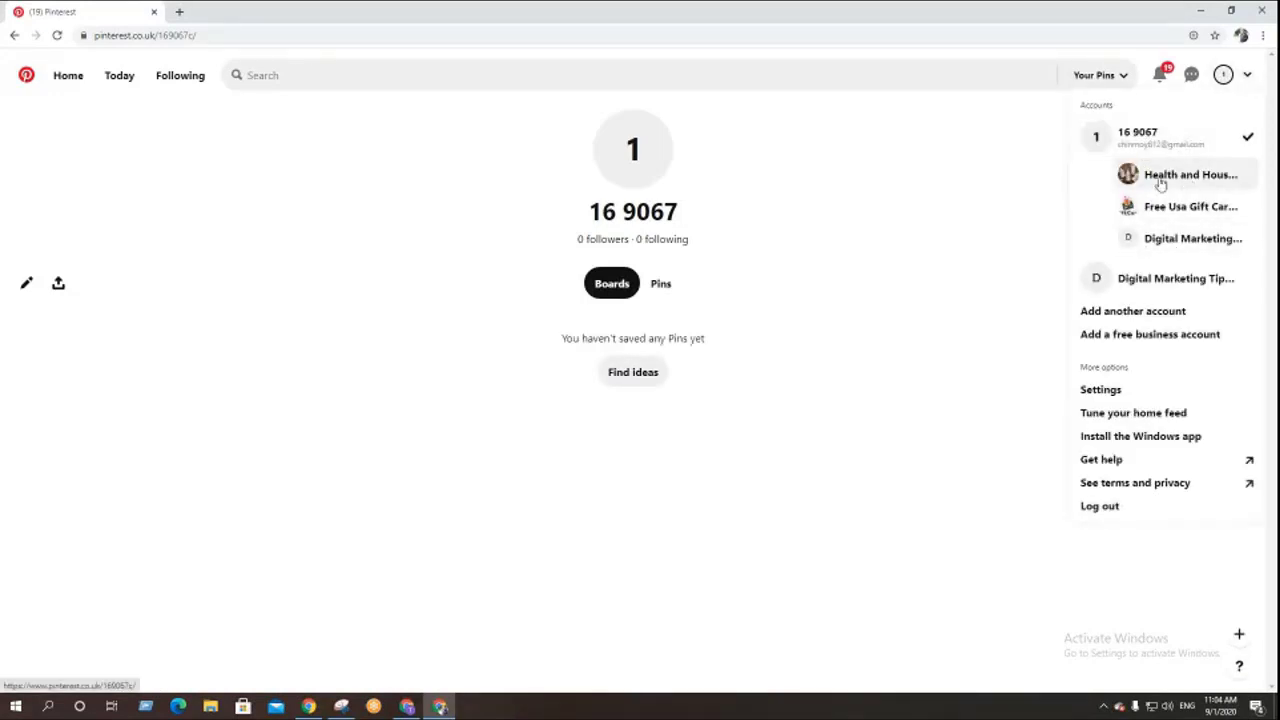
left_click(1186, 255)
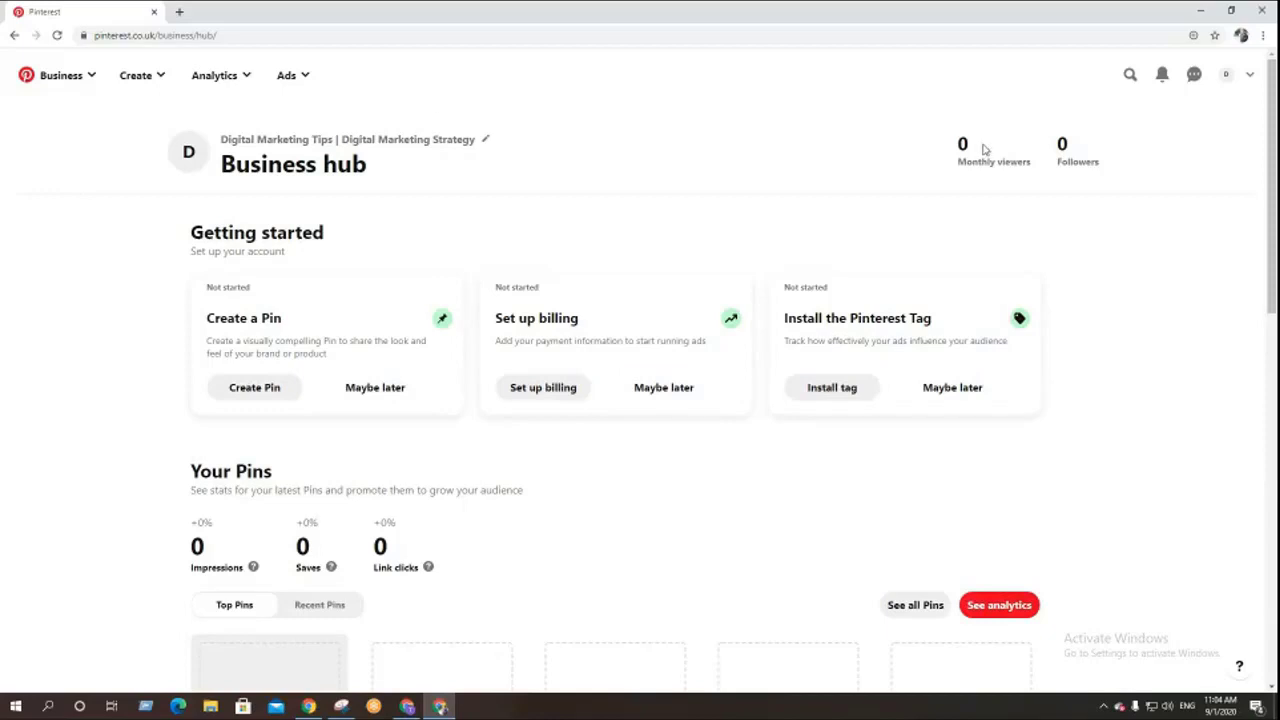
- Go to the "Digital Marketing Tips | Digital Marketing Strategy" profile and open it for editing
left_click(1229, 84)
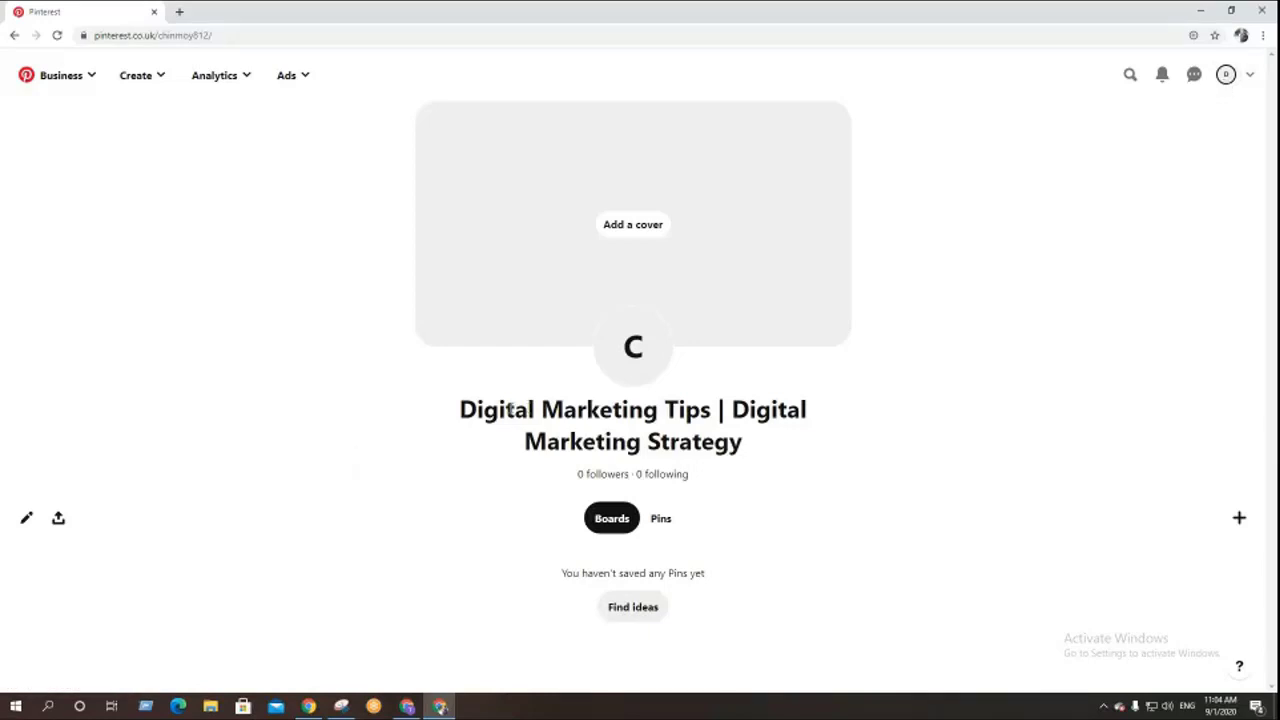
left_click_drag(460, 409, 772, 449)
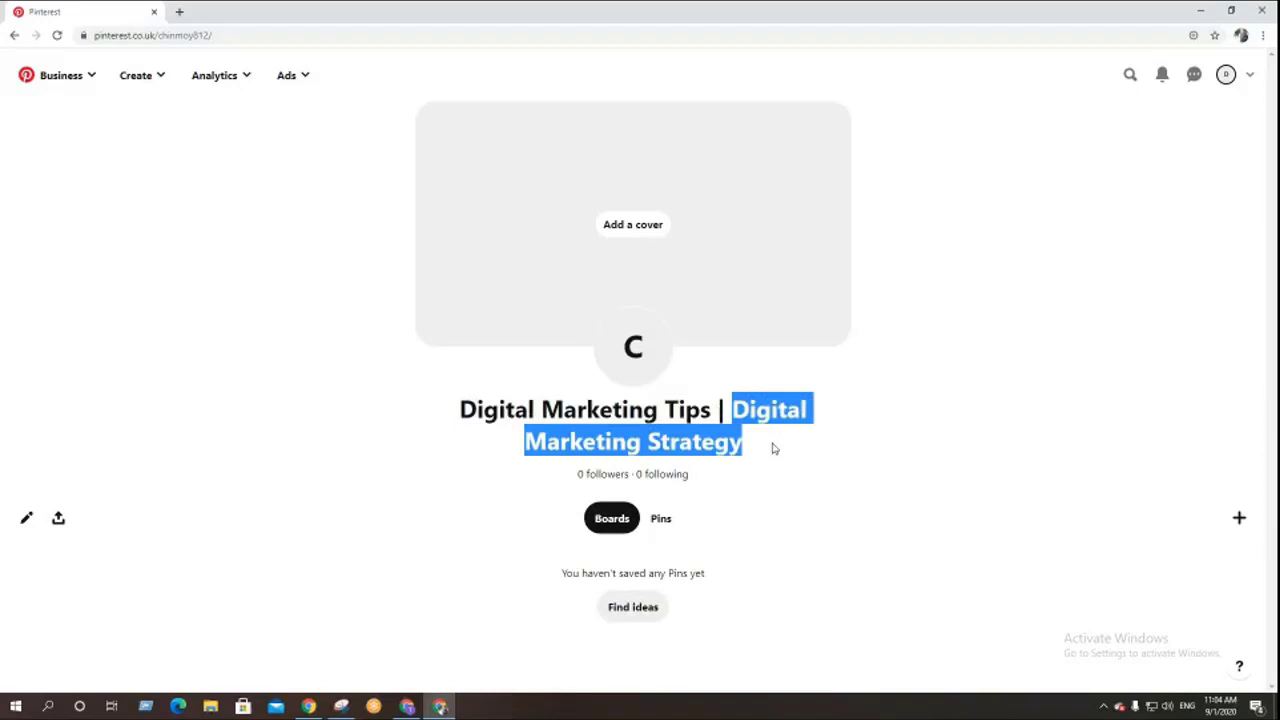
left_click(770, 449)
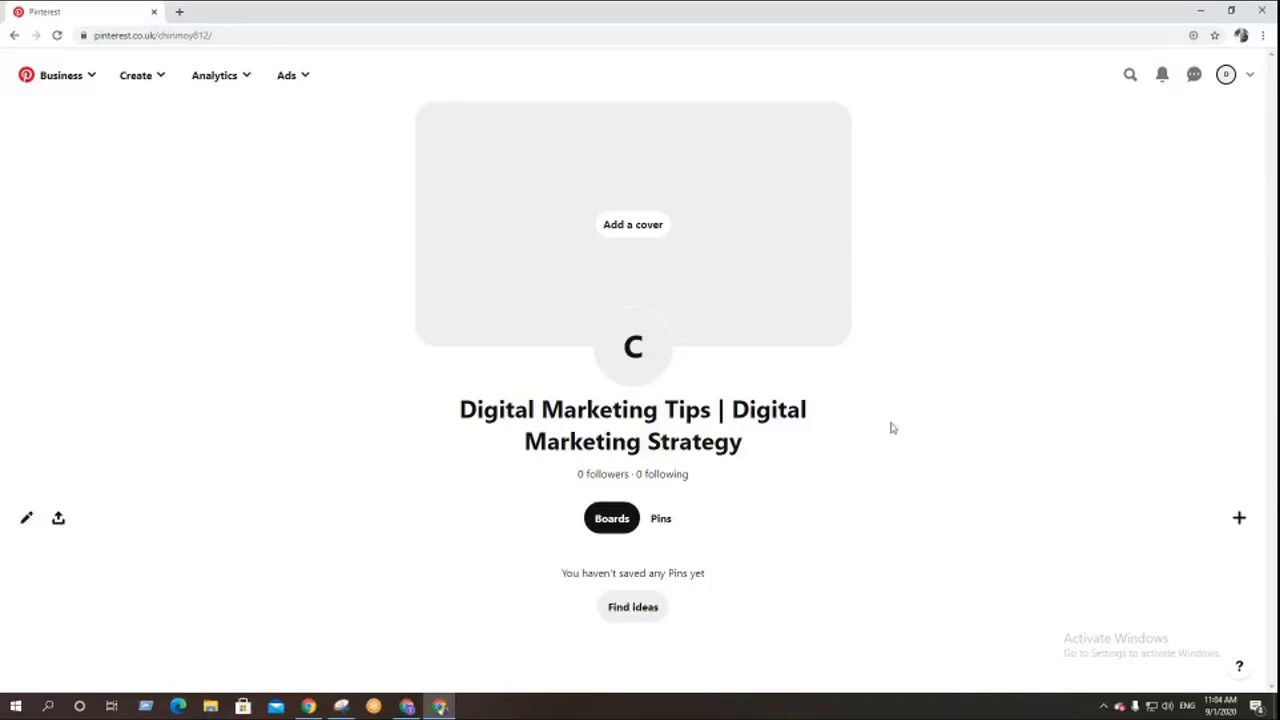
left_click(26, 519)
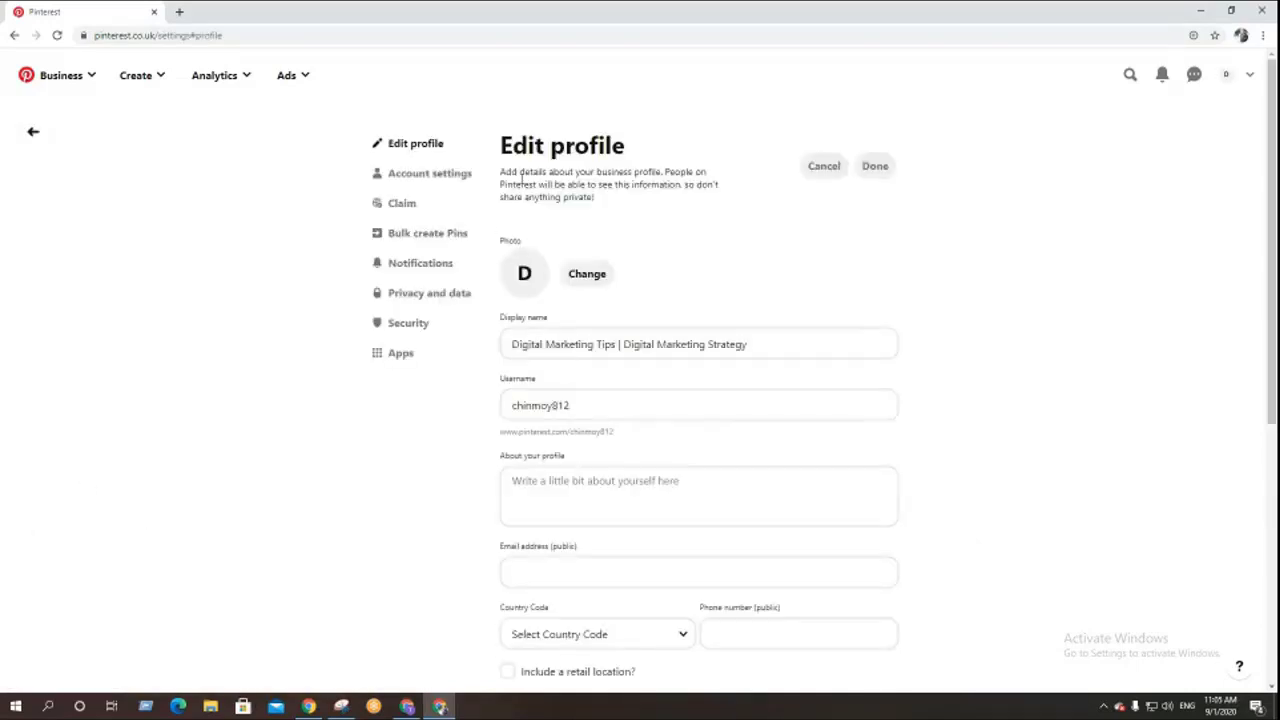
left_click_drag(509, 151, 637, 158)
left_click(676, 248)
- Search Google Images for "digital marketing logo" in a new browser tab
left_click(179, 11)
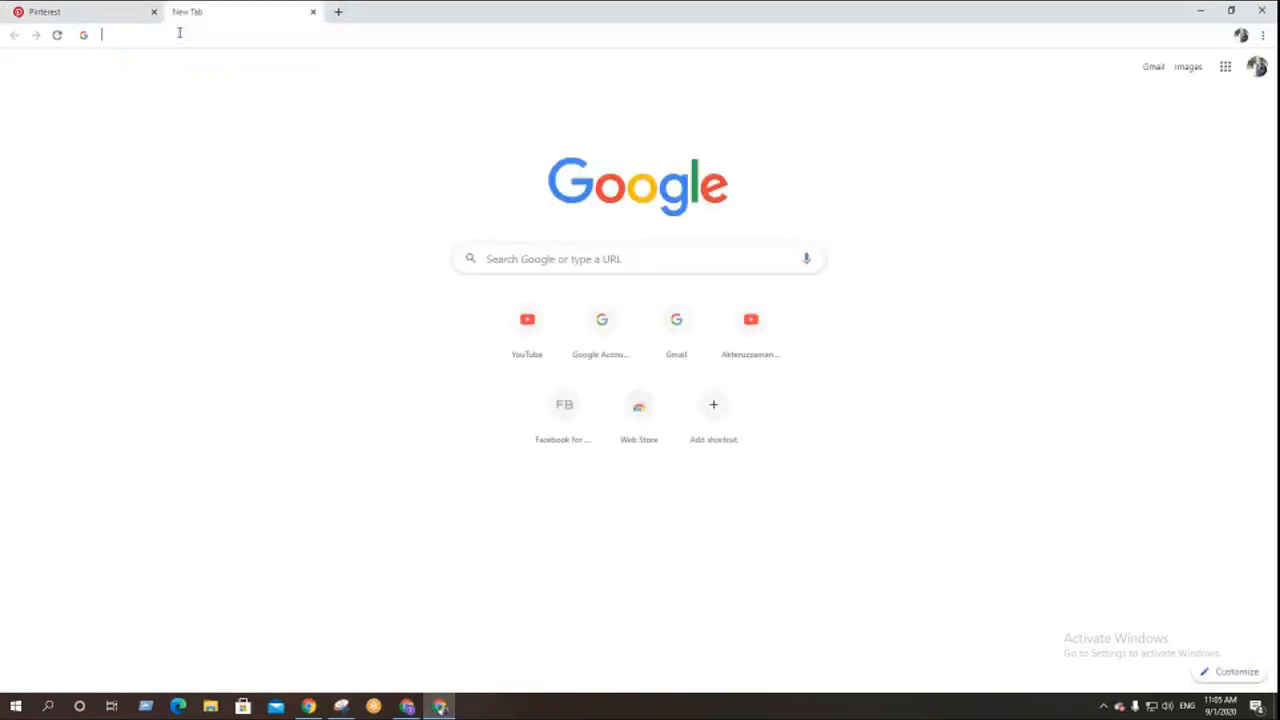
left_click(179, 35)
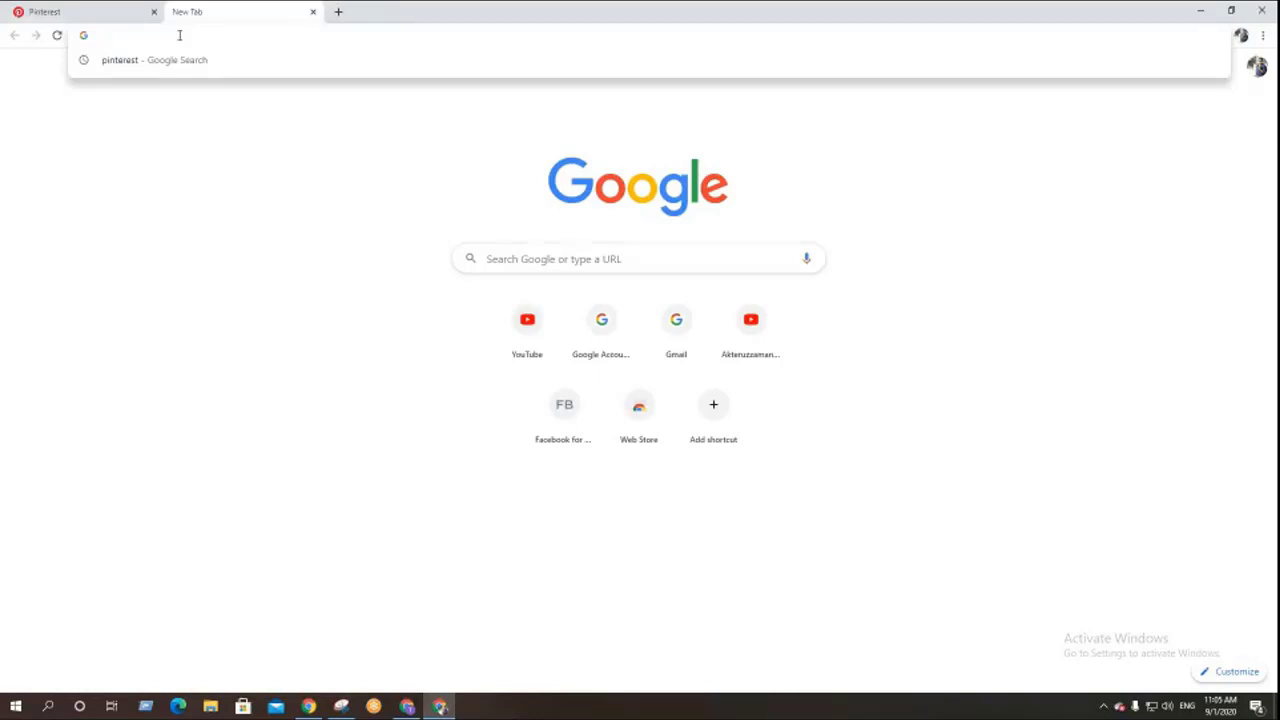
type("digital ")
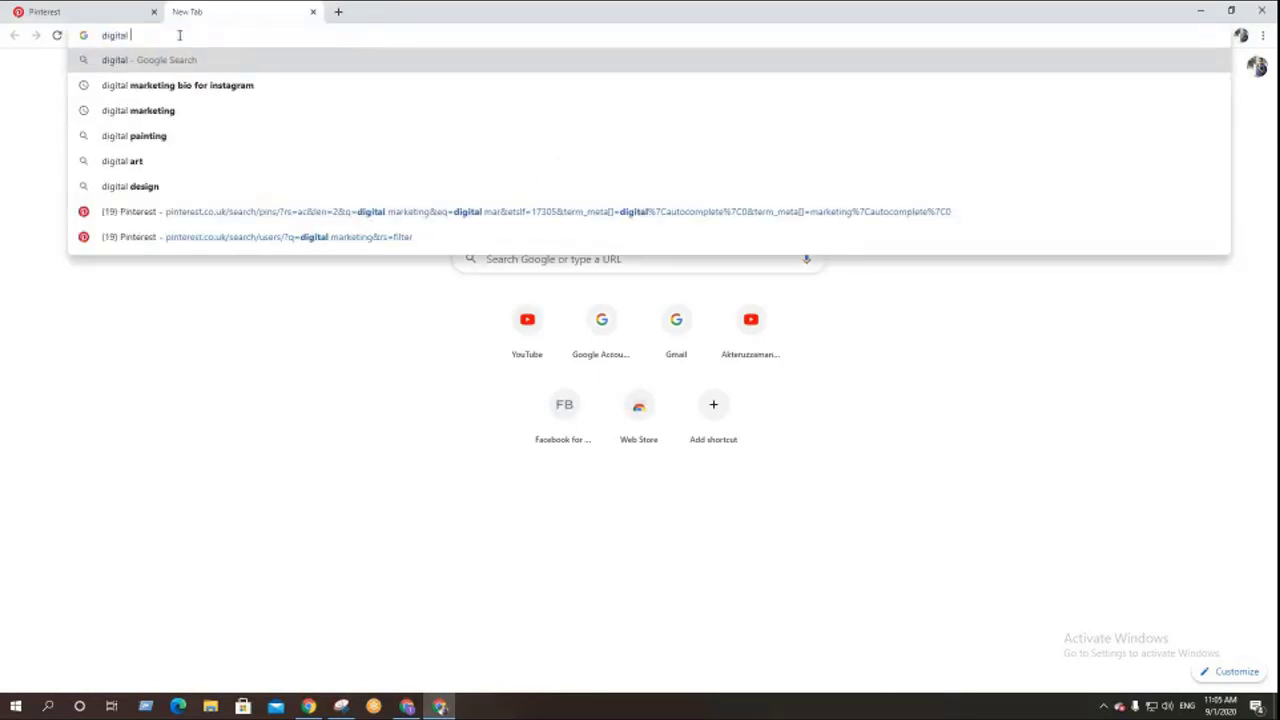
type("marketi")
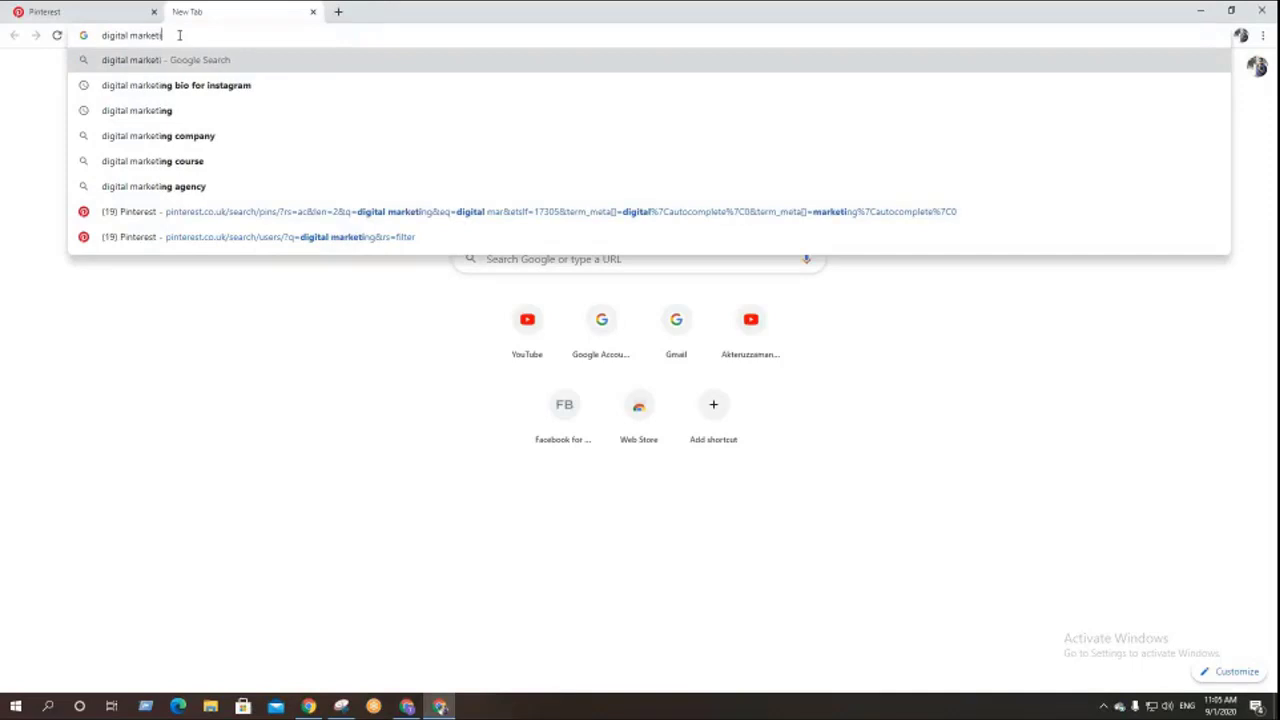
type("ng logo")
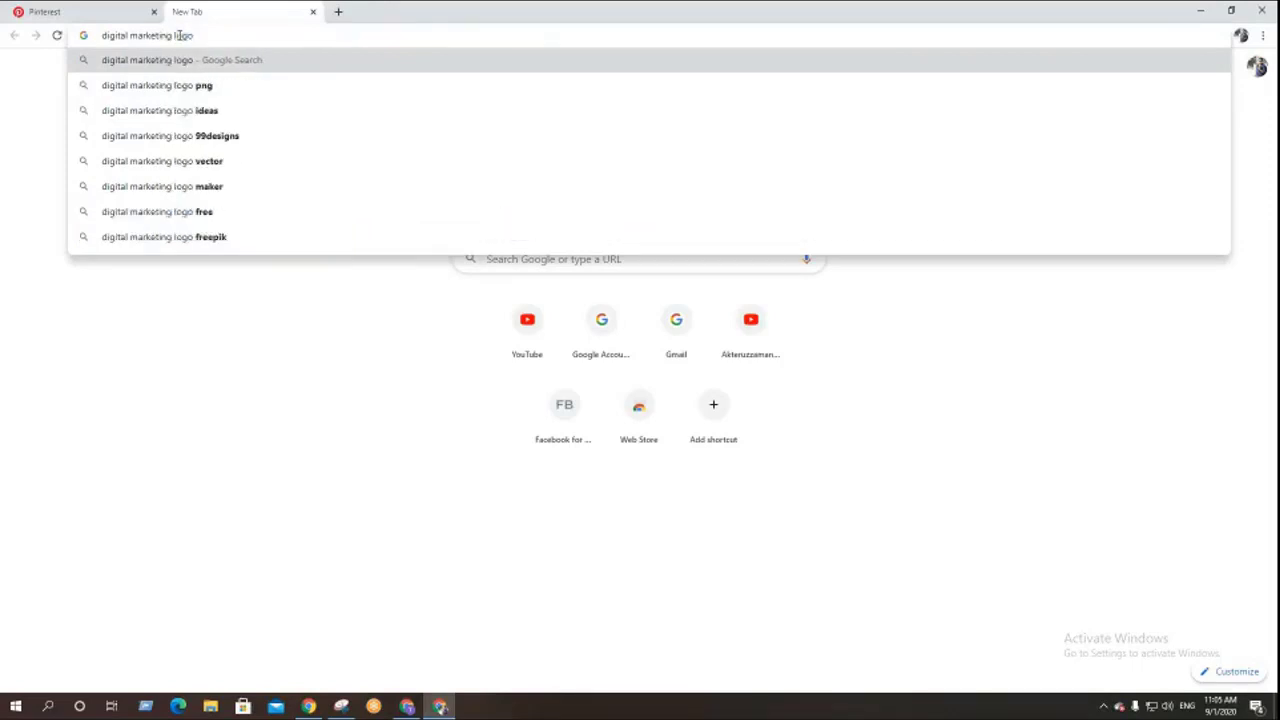
key("Return")
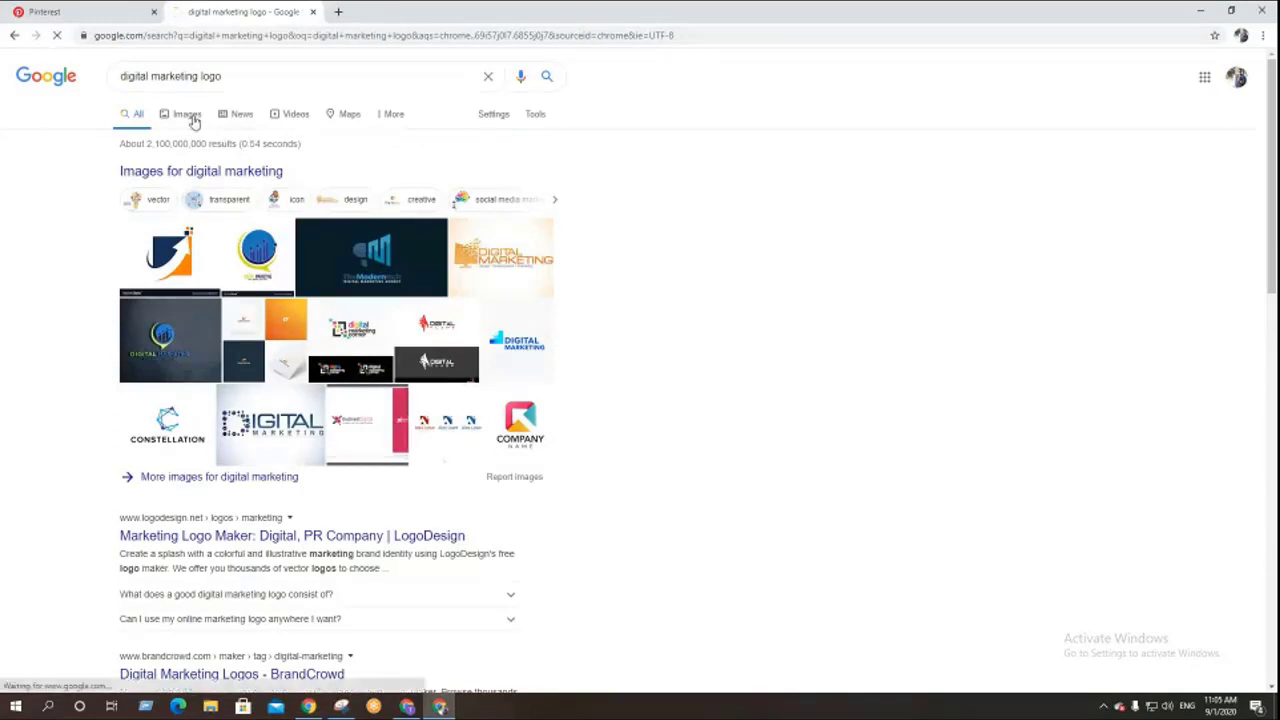
left_click(188, 116)
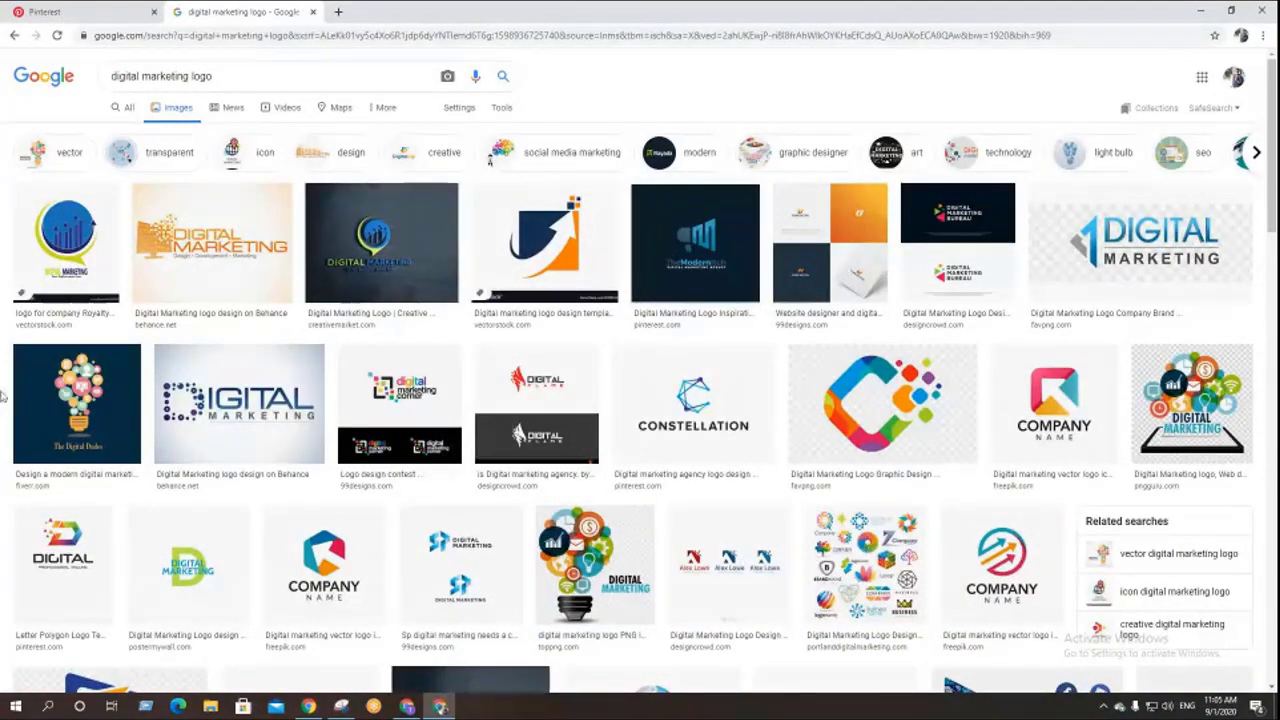
- Open the preview of the VectorStock "Graphic digital marketing" image with a laptop, an envelope and circular icons
scroll(15, 478, "down", 3)
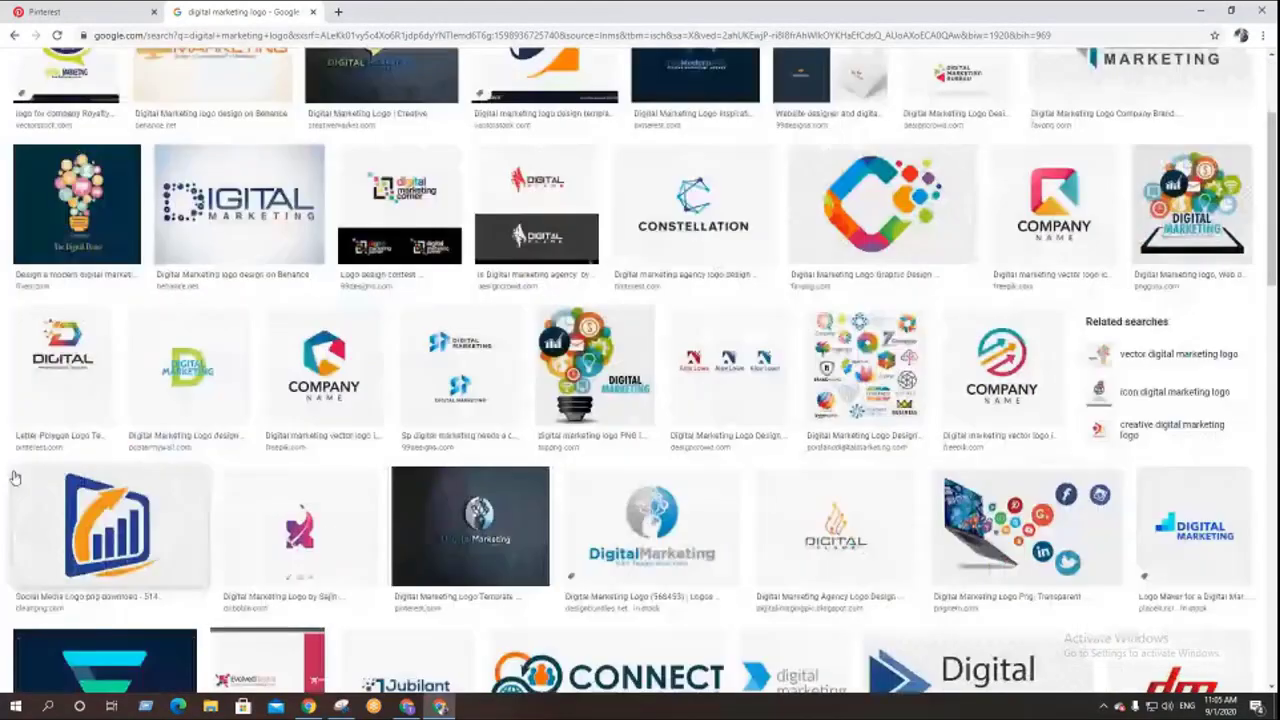
scroll(15, 478, "down", 7)
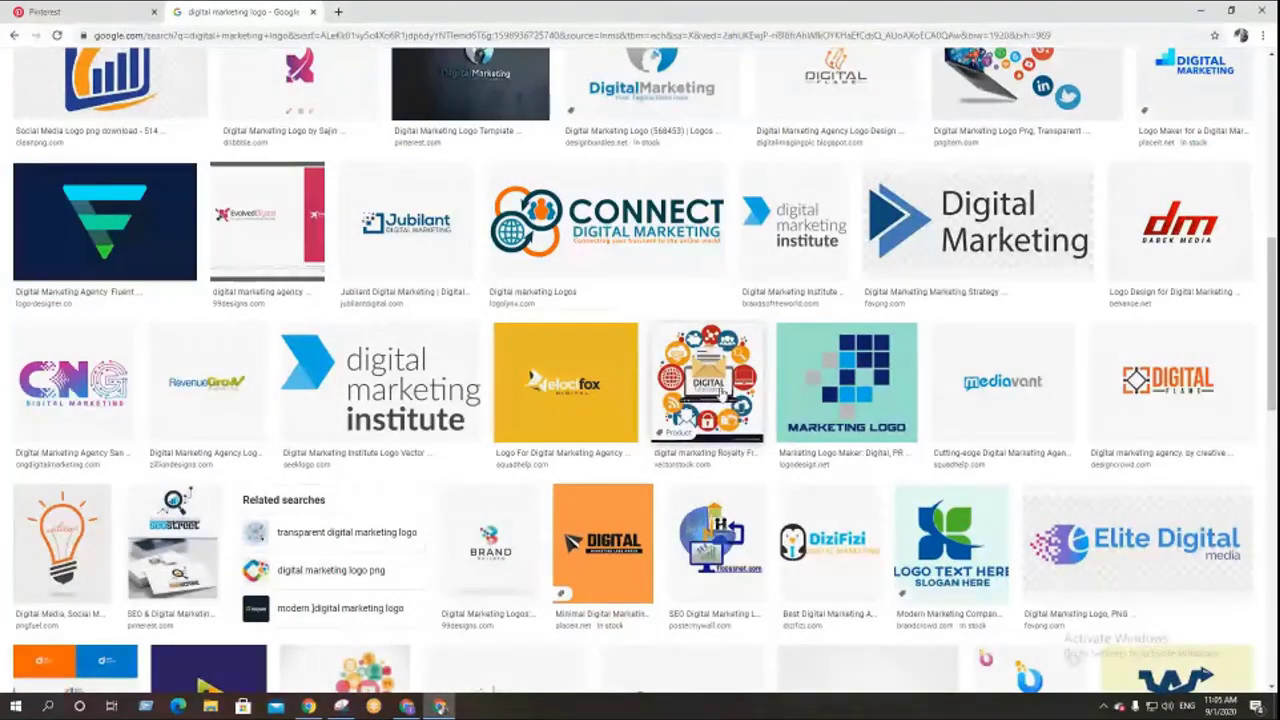
left_click(718, 390)
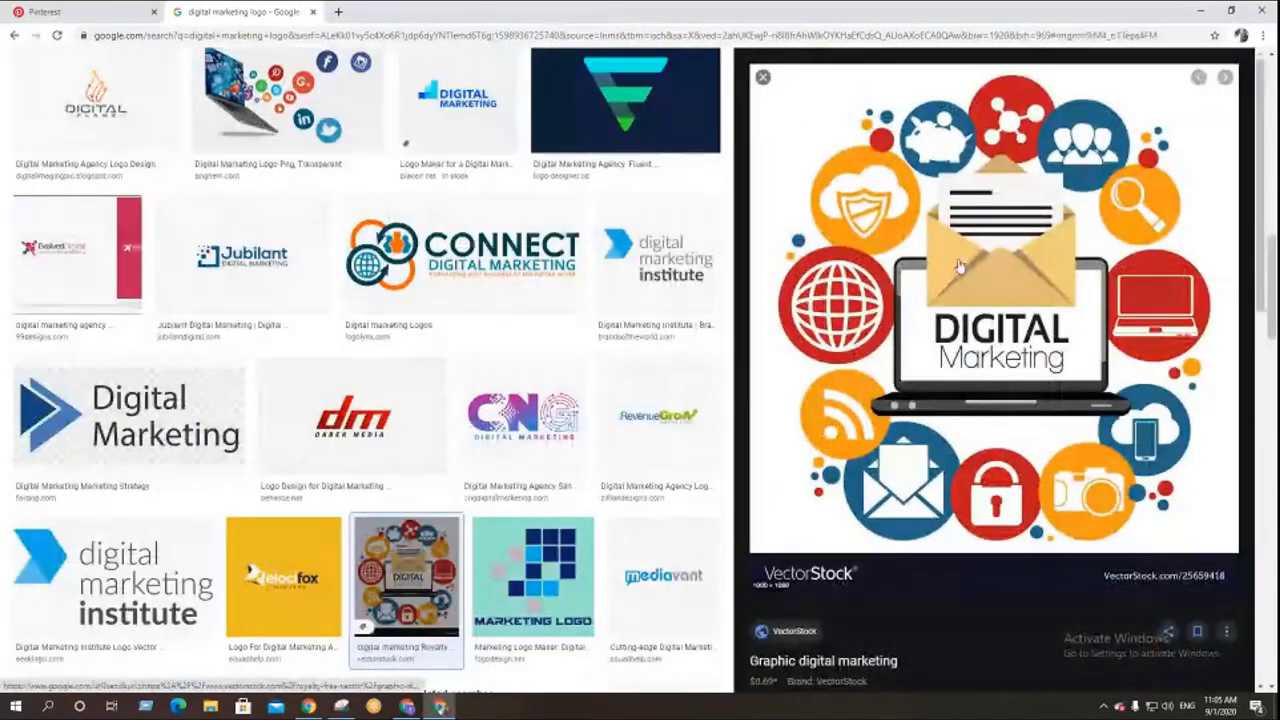
right_click(917, 205)
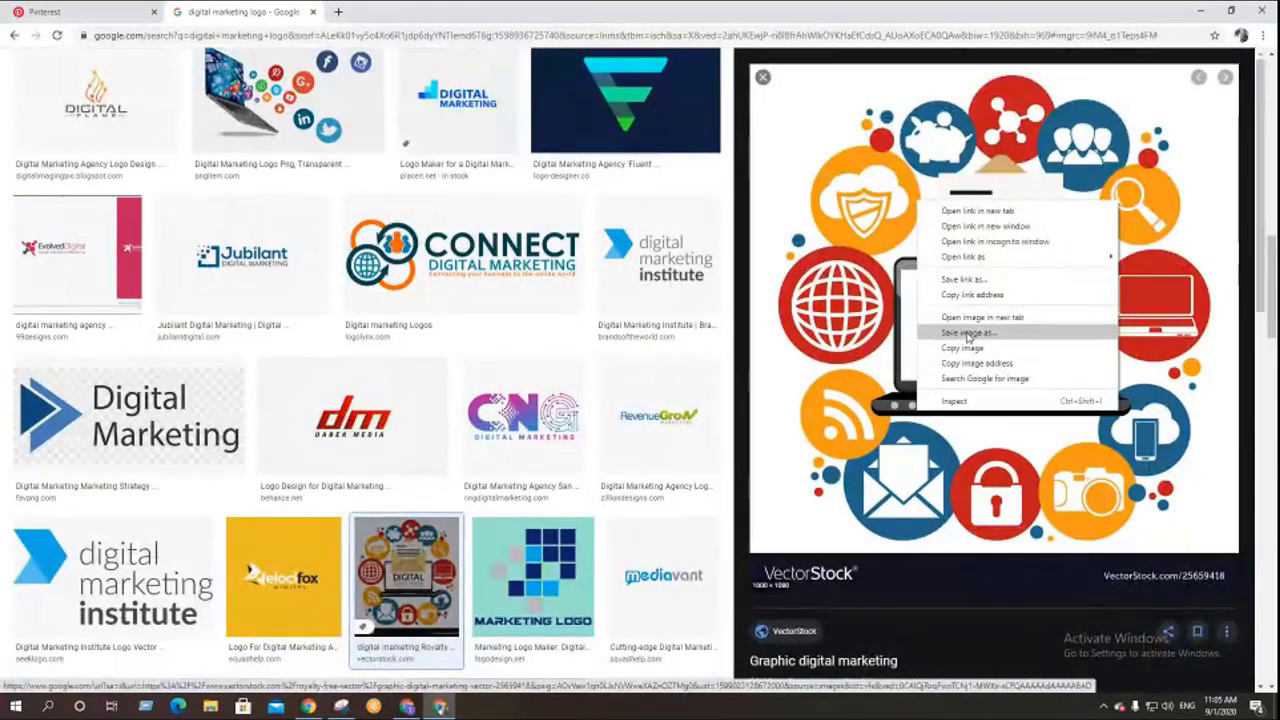
left_click(793, 137)
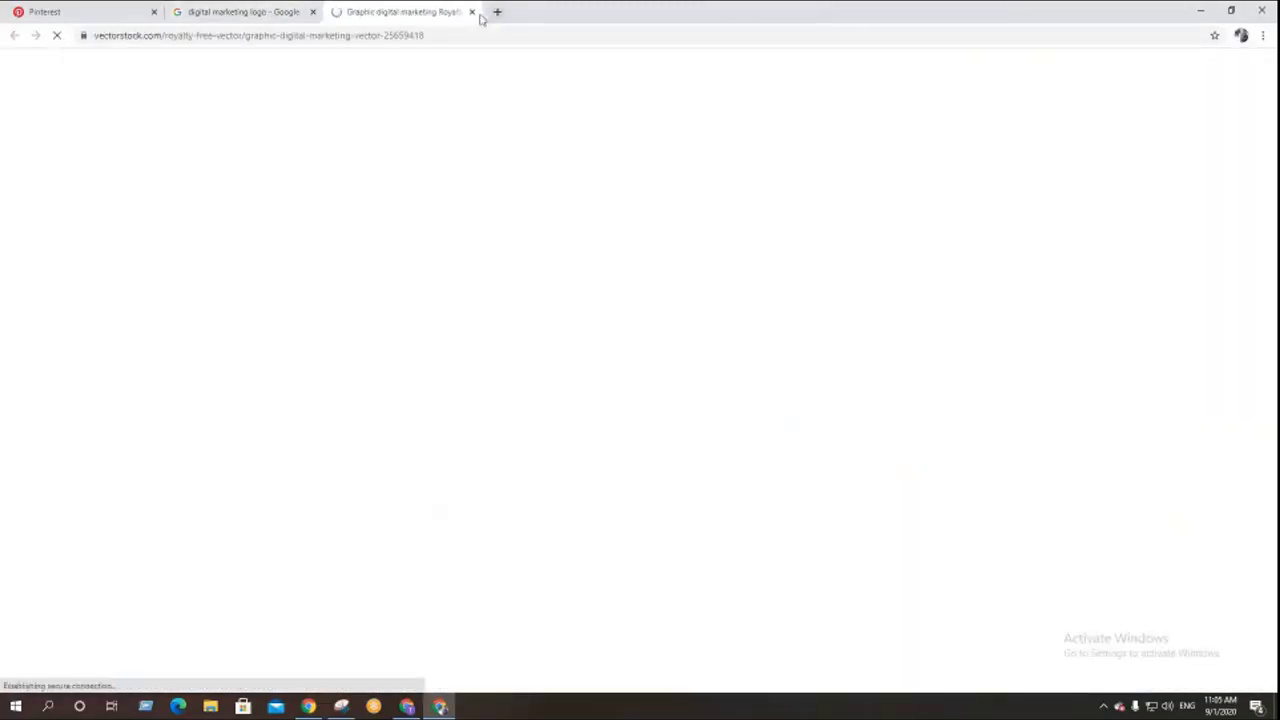
left_click(471, 11)
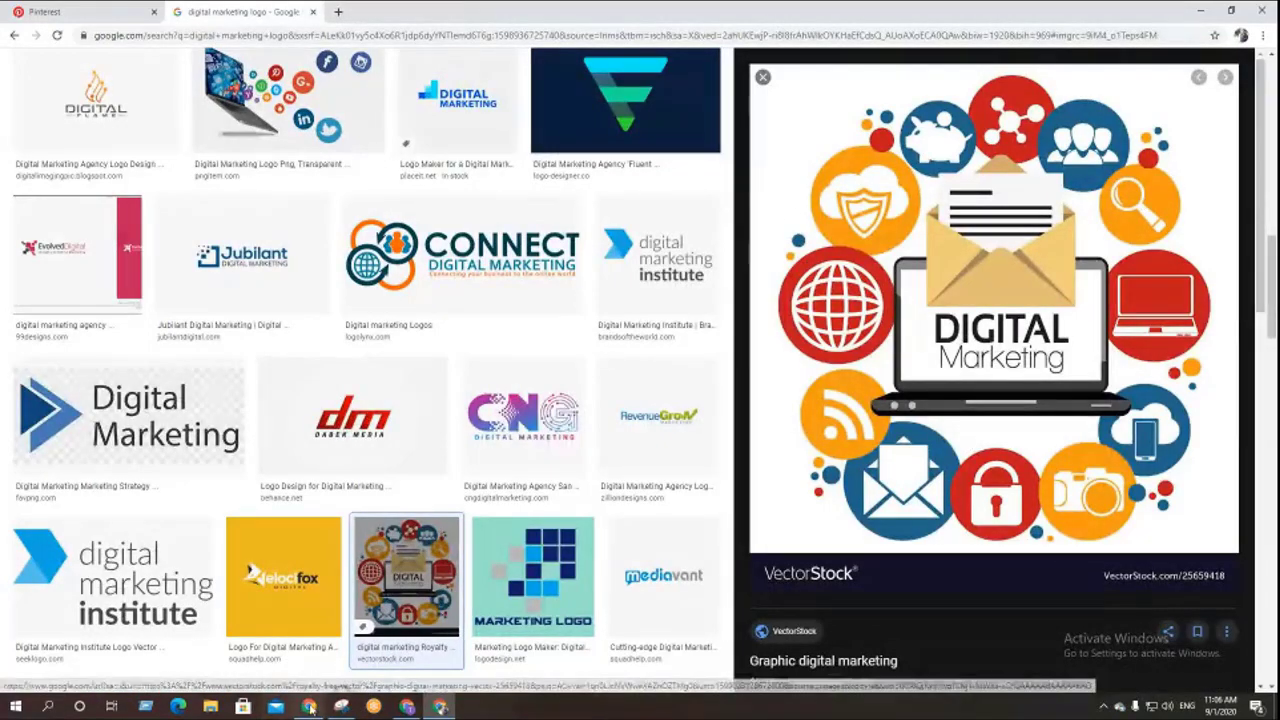
- Switch to Snipping Tool and capture the whole digital marketing logo preview, leaving out the VectorStock strip
left_click(341, 706)
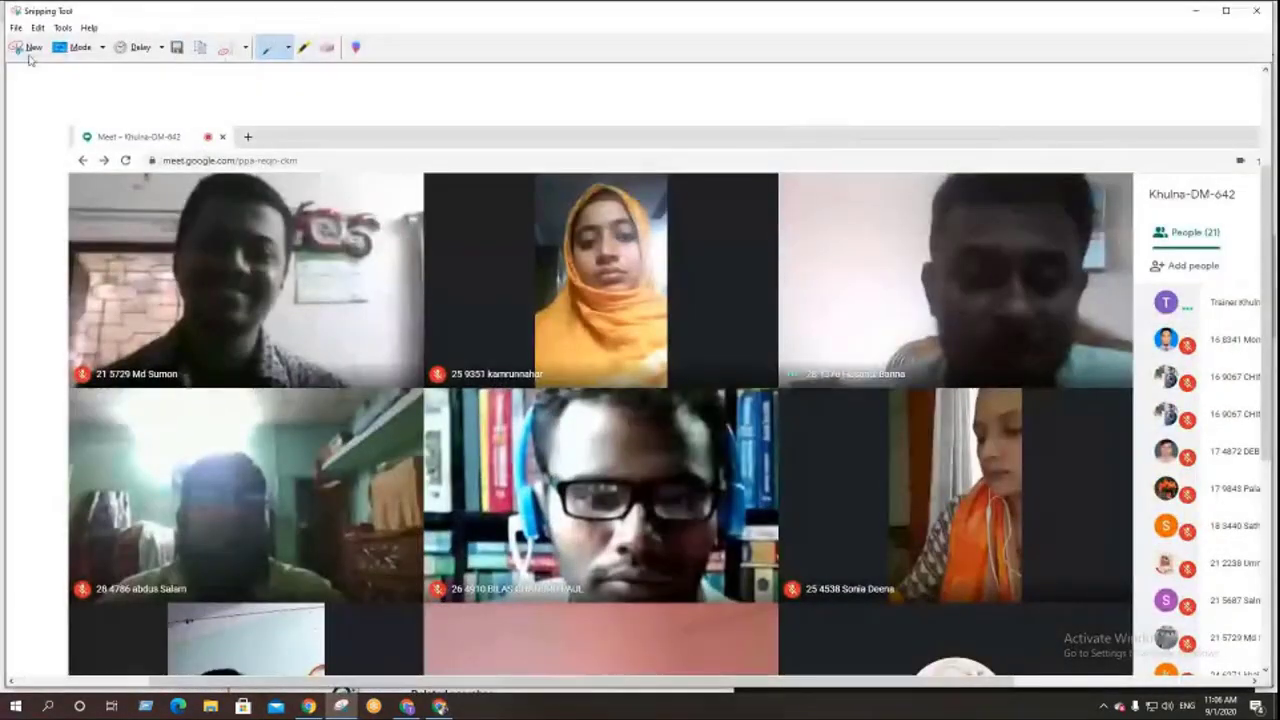
left_click(30, 50)
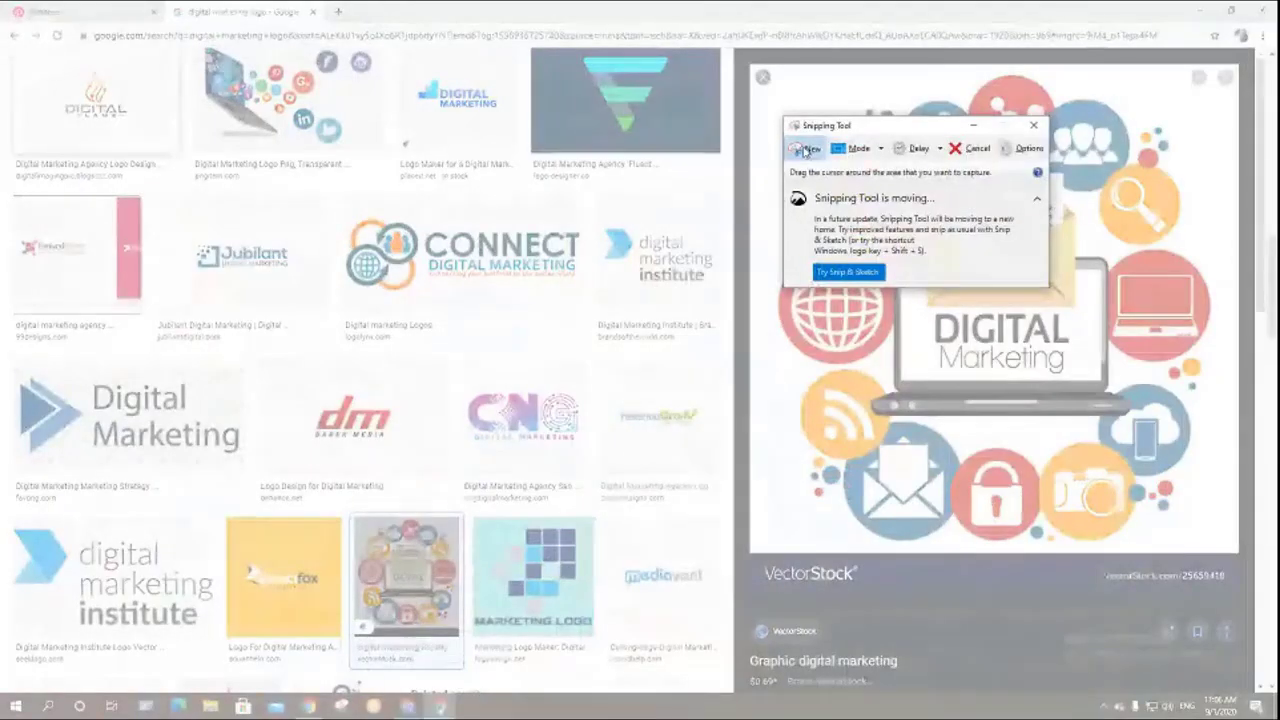
left_click_drag(885, 135, 162, 30)
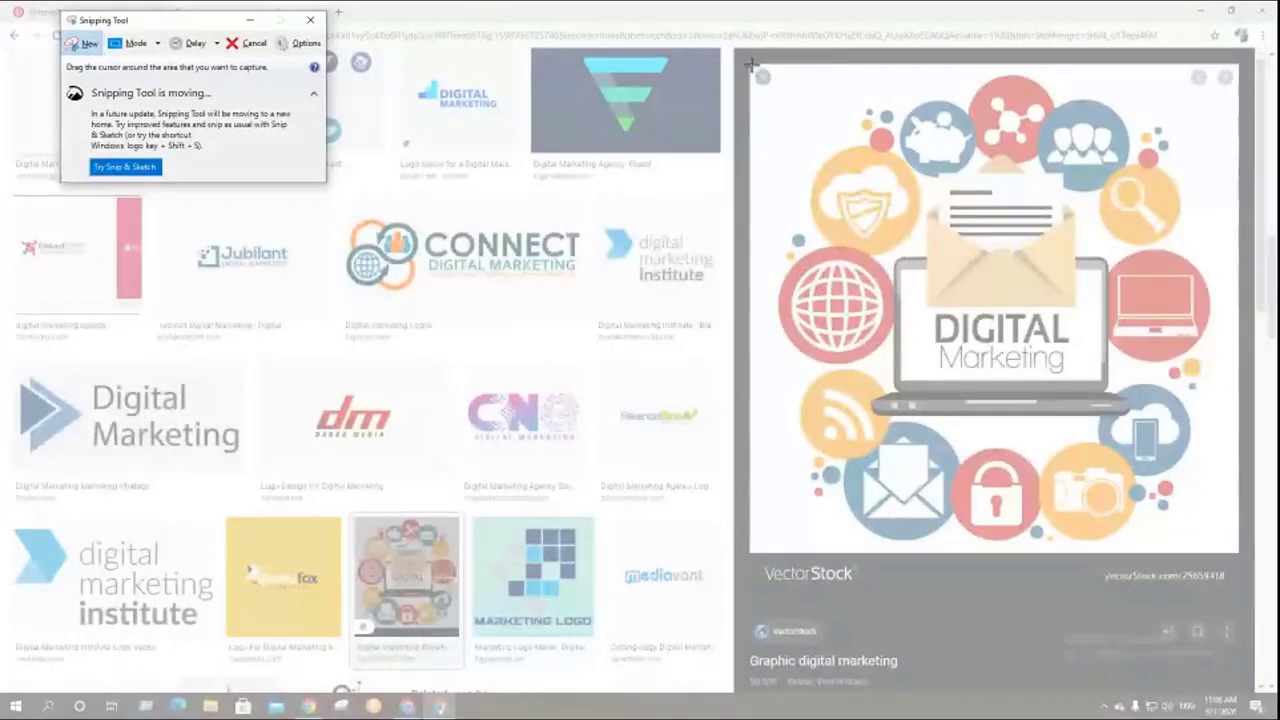
left_click_drag(750, 62, 1240, 552)
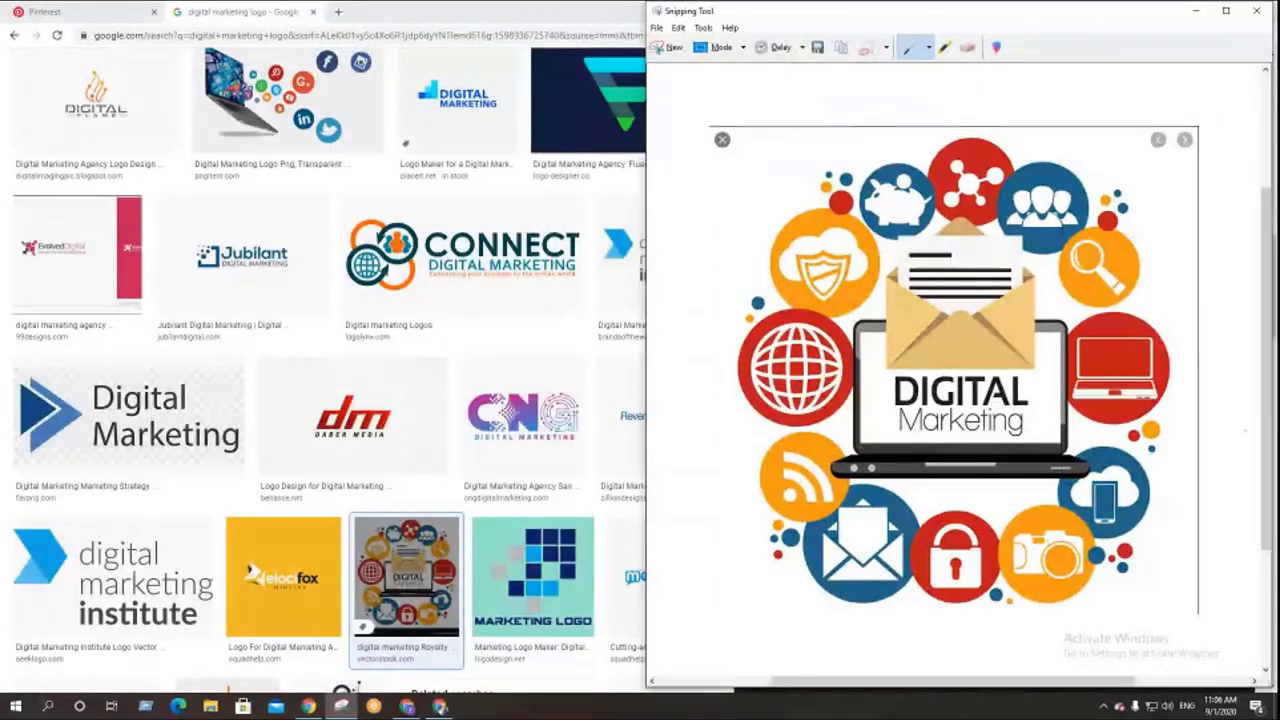
- Save the captured logo as a JPEG file named "dm logo" in Downloads and minimize Snipping Tool
key("ctrl+s")
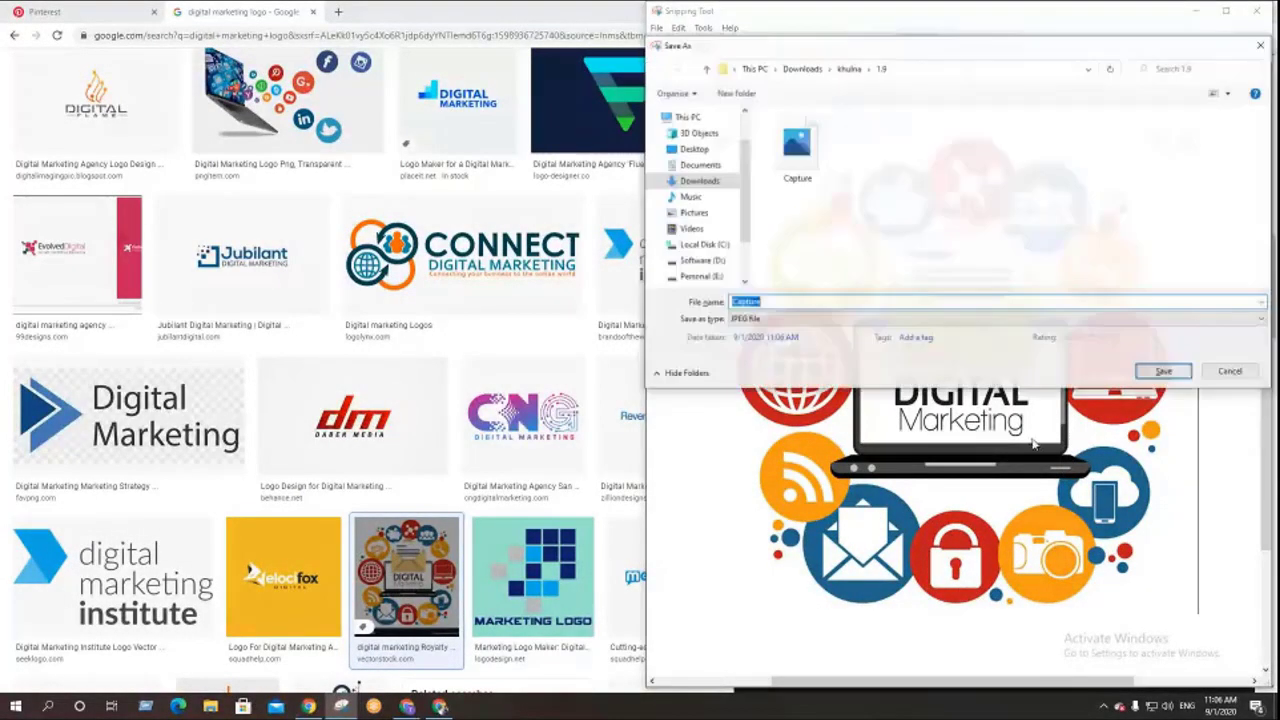
left_click(690, 181)
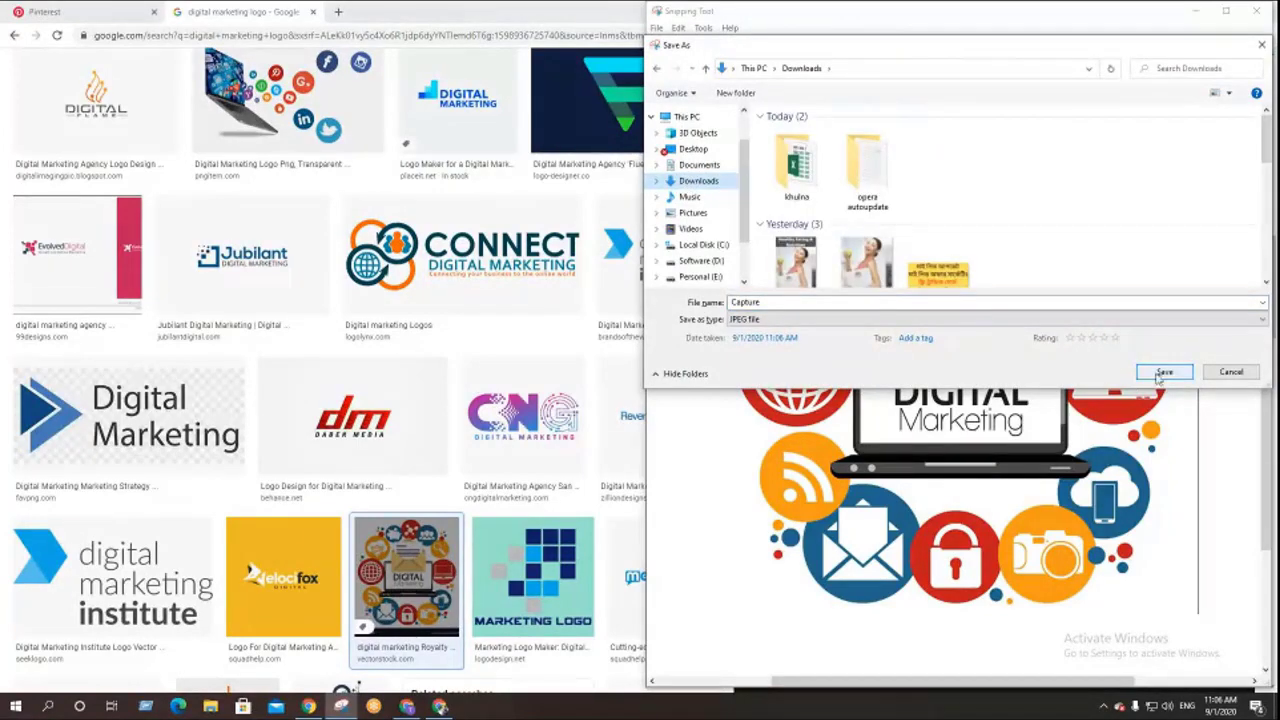
double_click(841, 305)
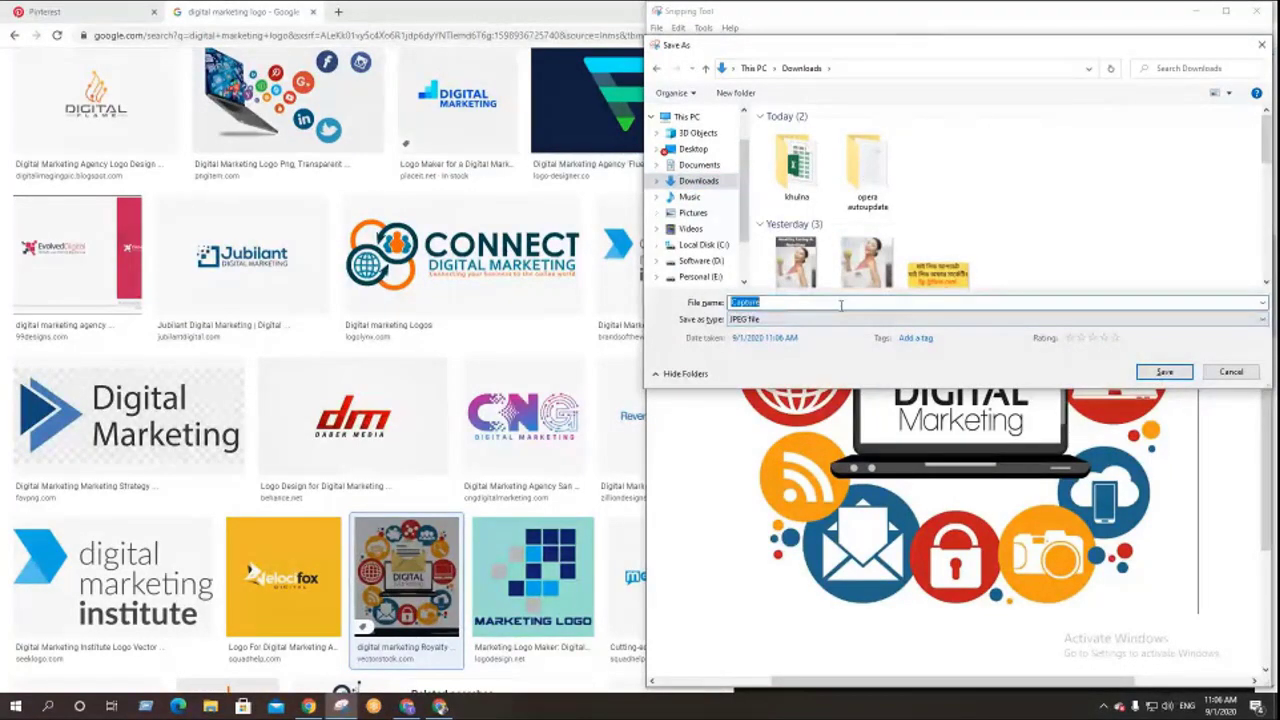
type("dm logo")
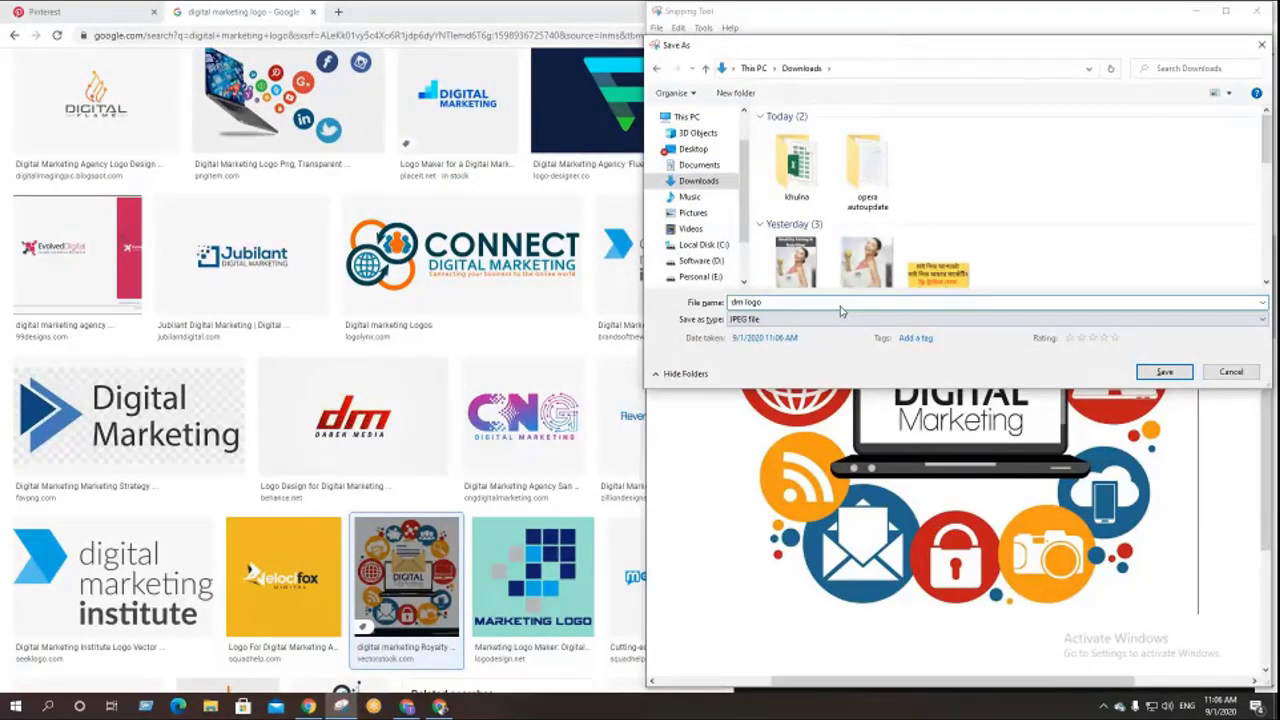
key("Return")
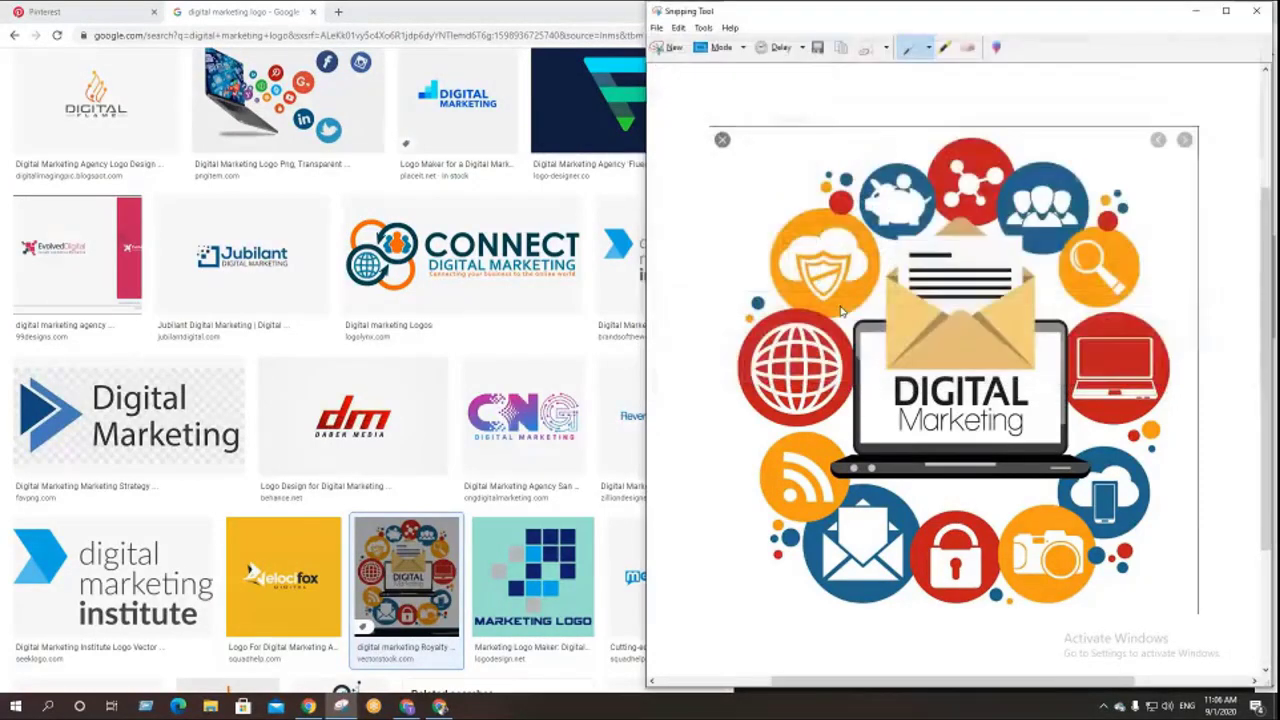
left_click(1196, 11)
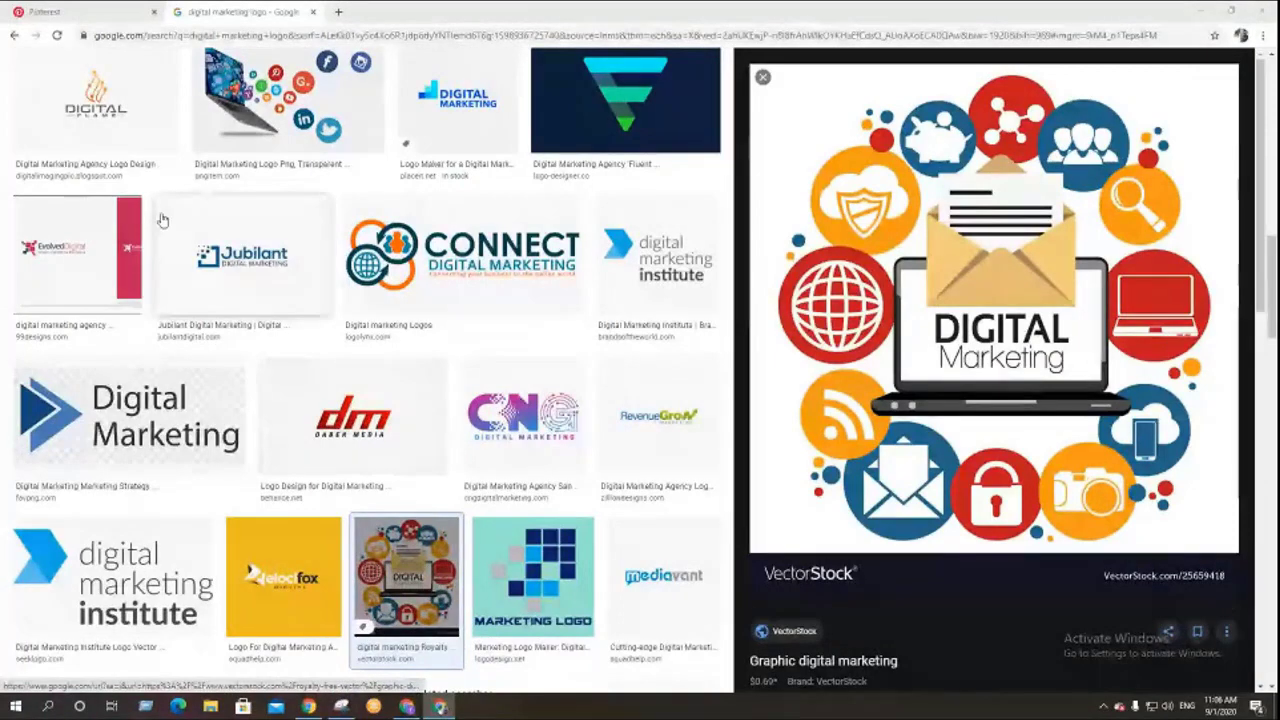
- Open the Downloads folder in File Explorer, view the saved "dm logo" image and close the viewer
left_click(95, 10)
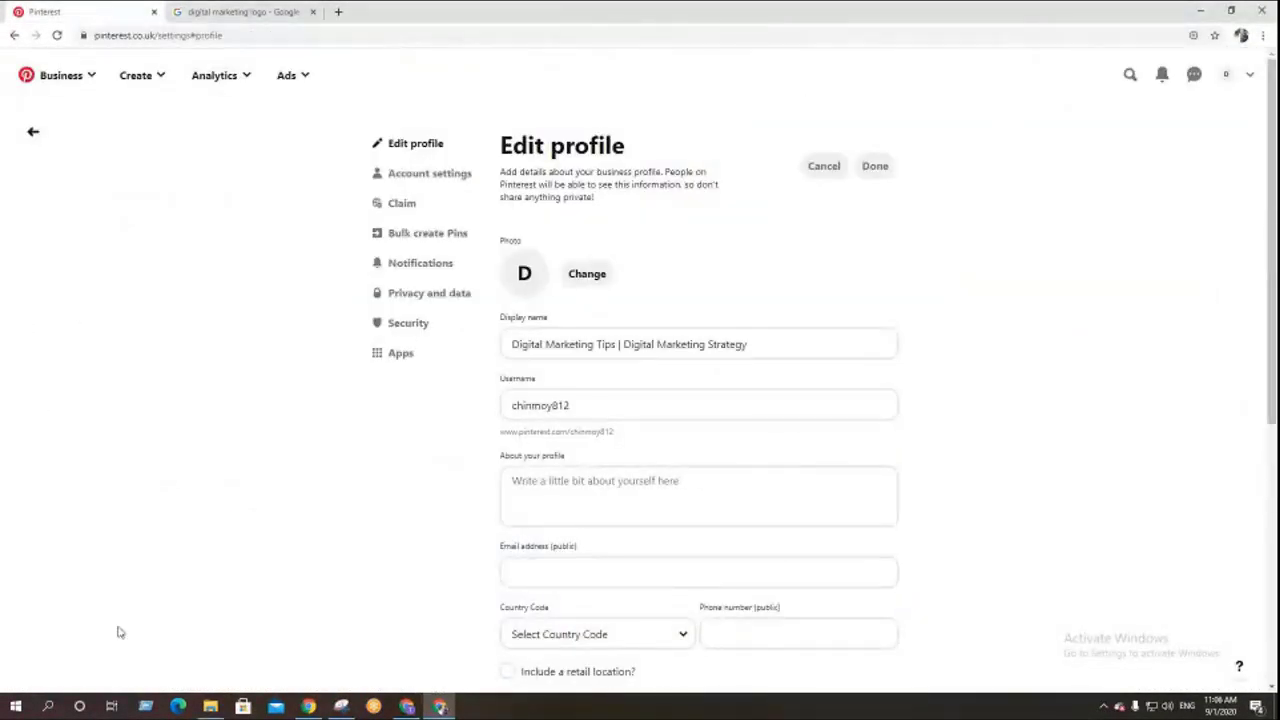
left_click(212, 707)
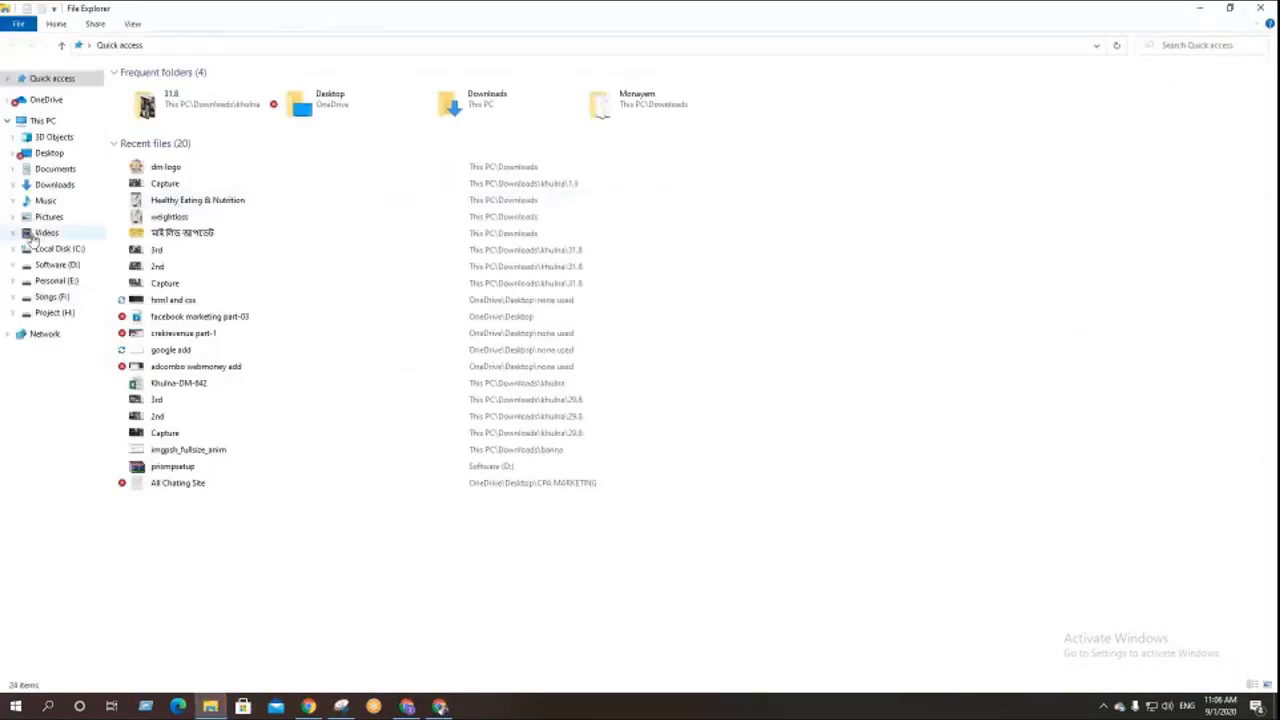
left_click(50, 186)
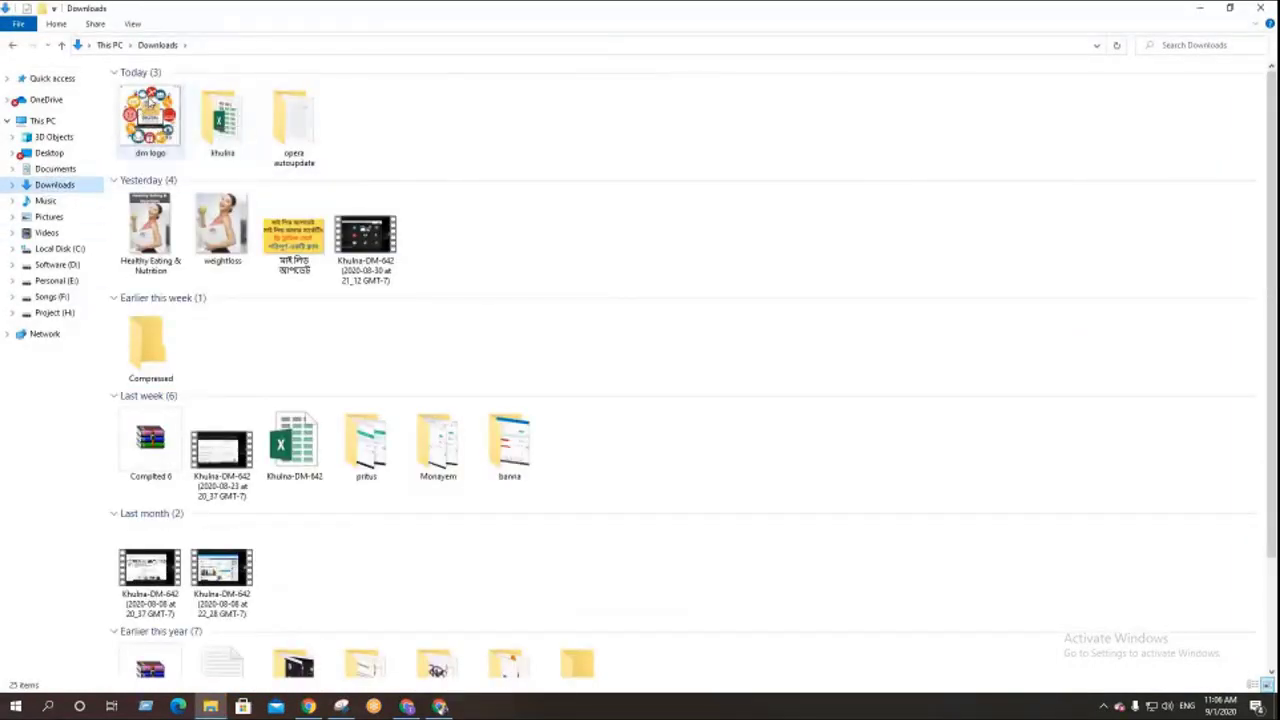
left_click(151, 109)
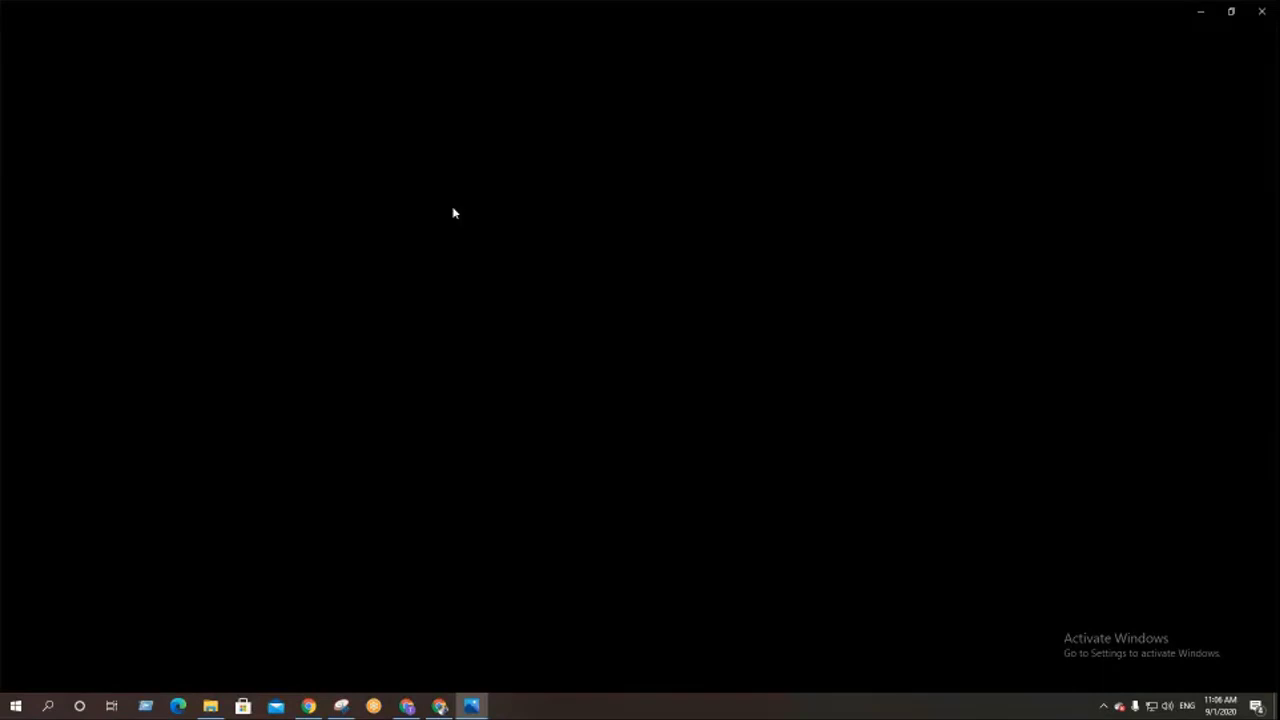
left_click(1262, 11)
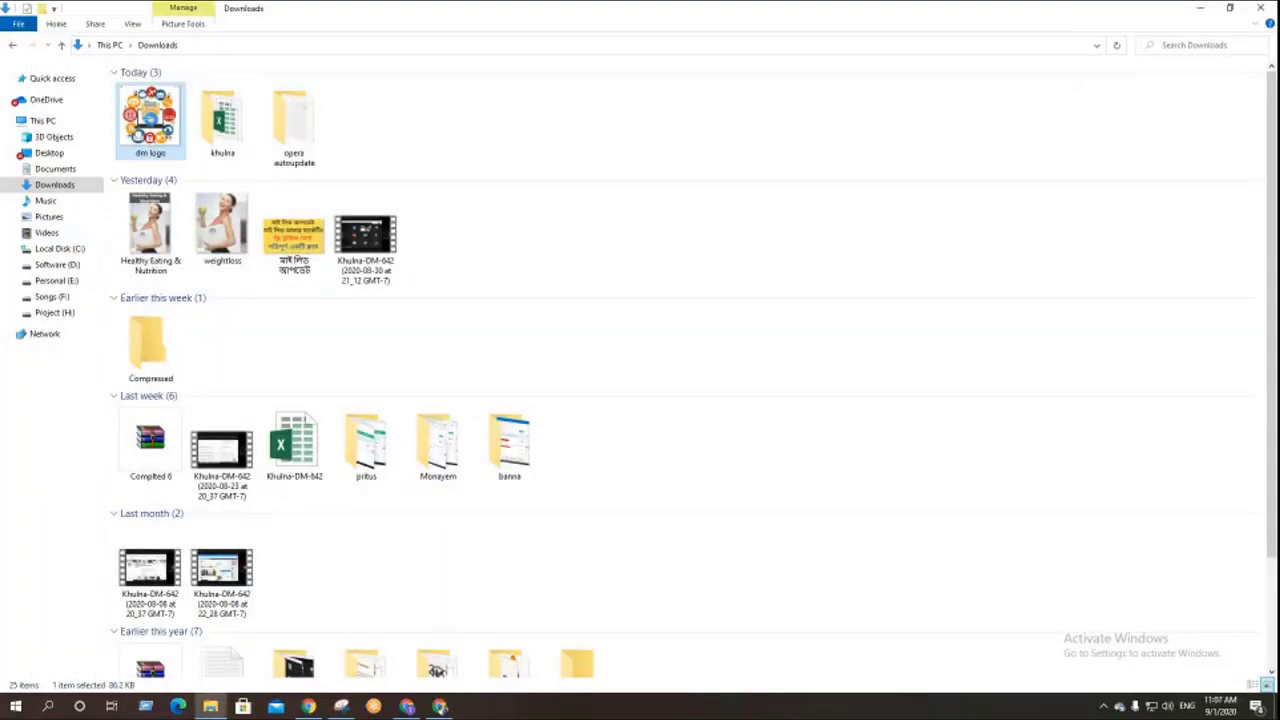
- Open the "dm logo" image from Downloads in Paint for editing
right_click(150, 120)
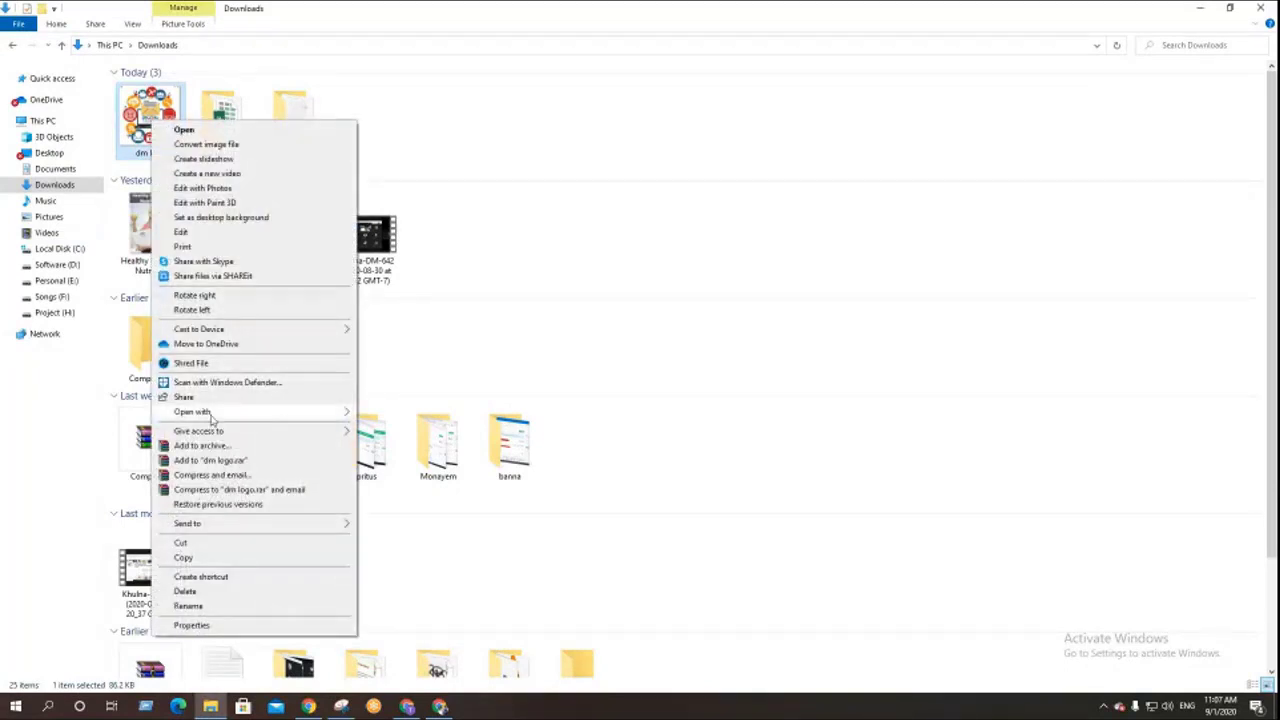
mouse_move(318, 418)
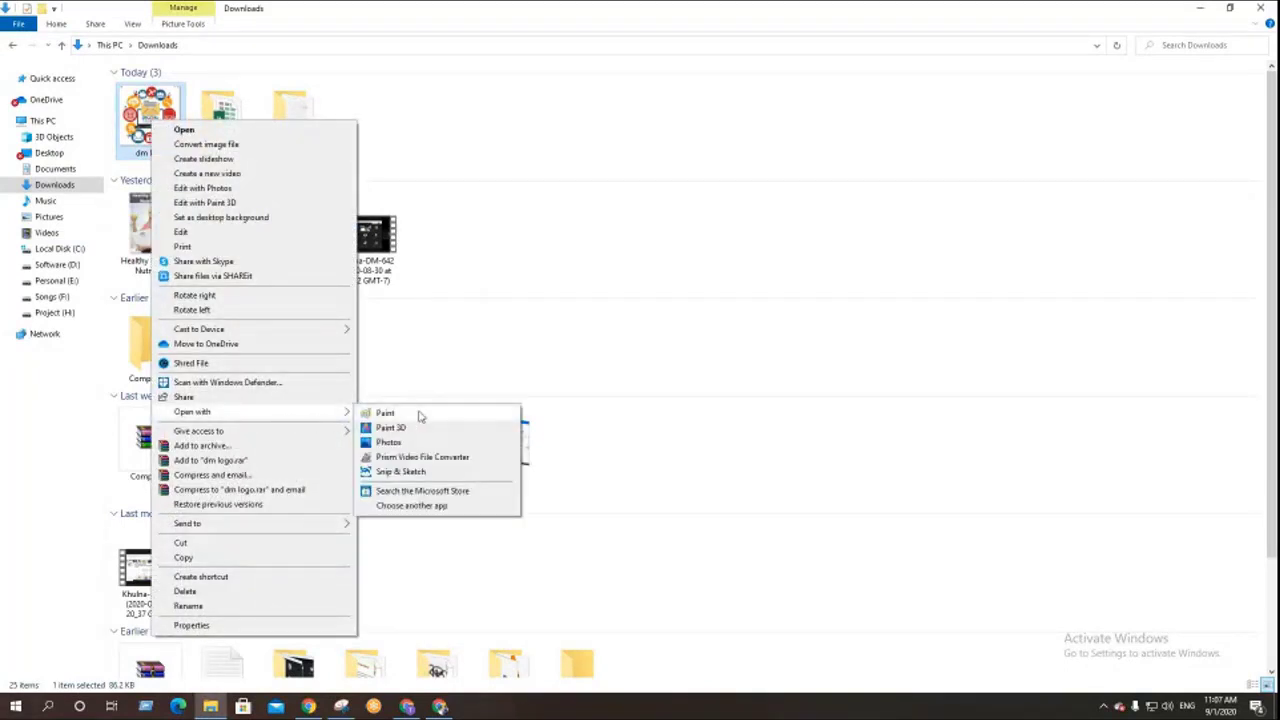
left_click(385, 413)
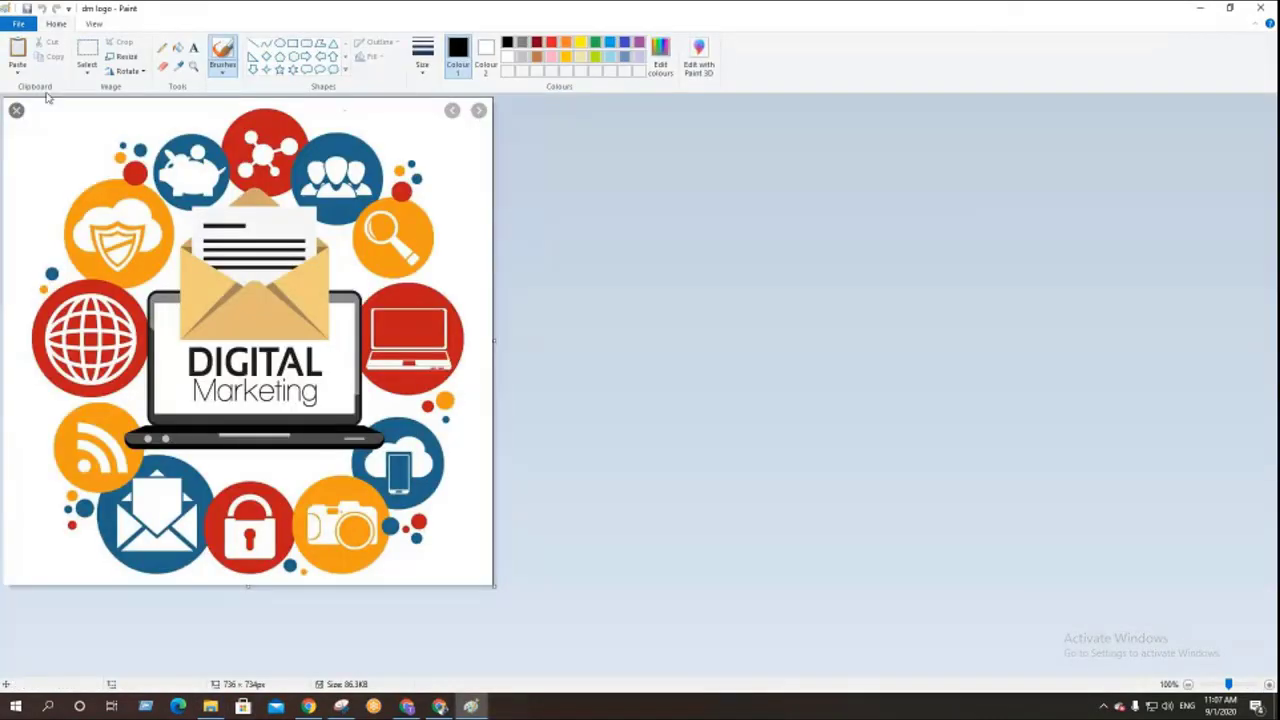
- Erase the close icon, the navigation arrows and the border lines along the logo's top and right edges using rectangular selections
left_click(88, 75)
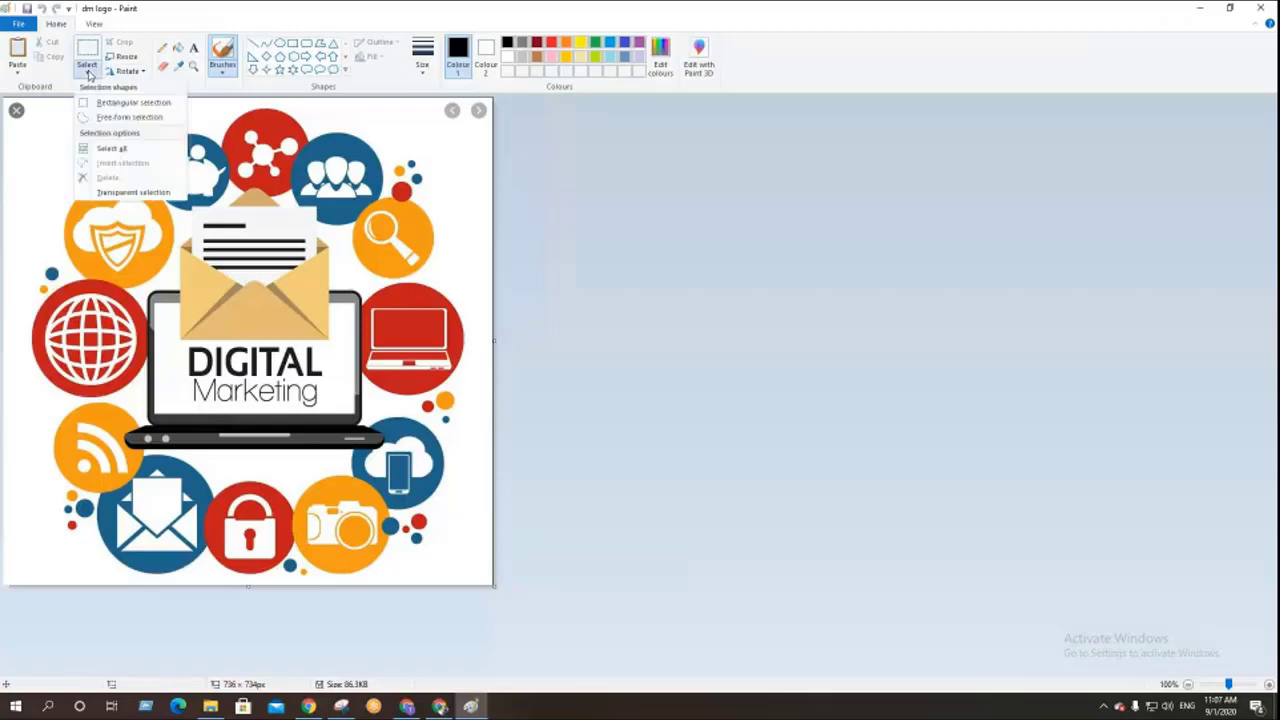
left_click(105, 101)
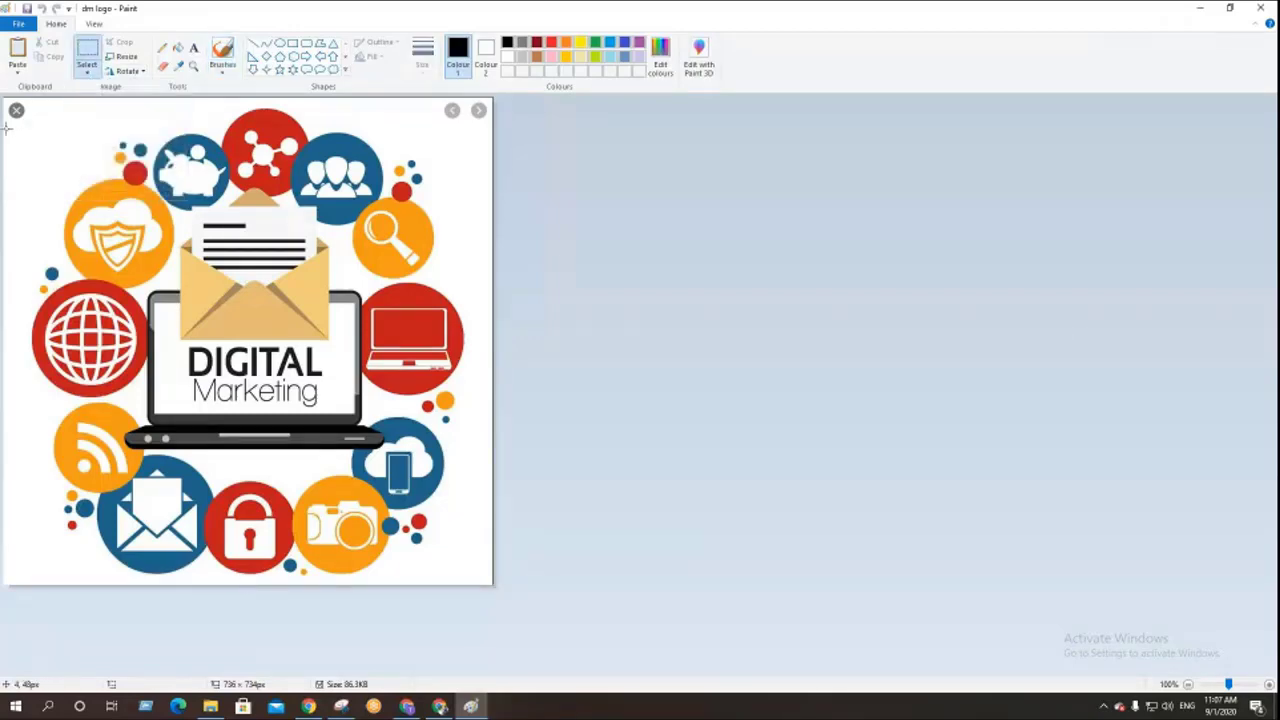
left_click_drag(5, 97, 44, 130)
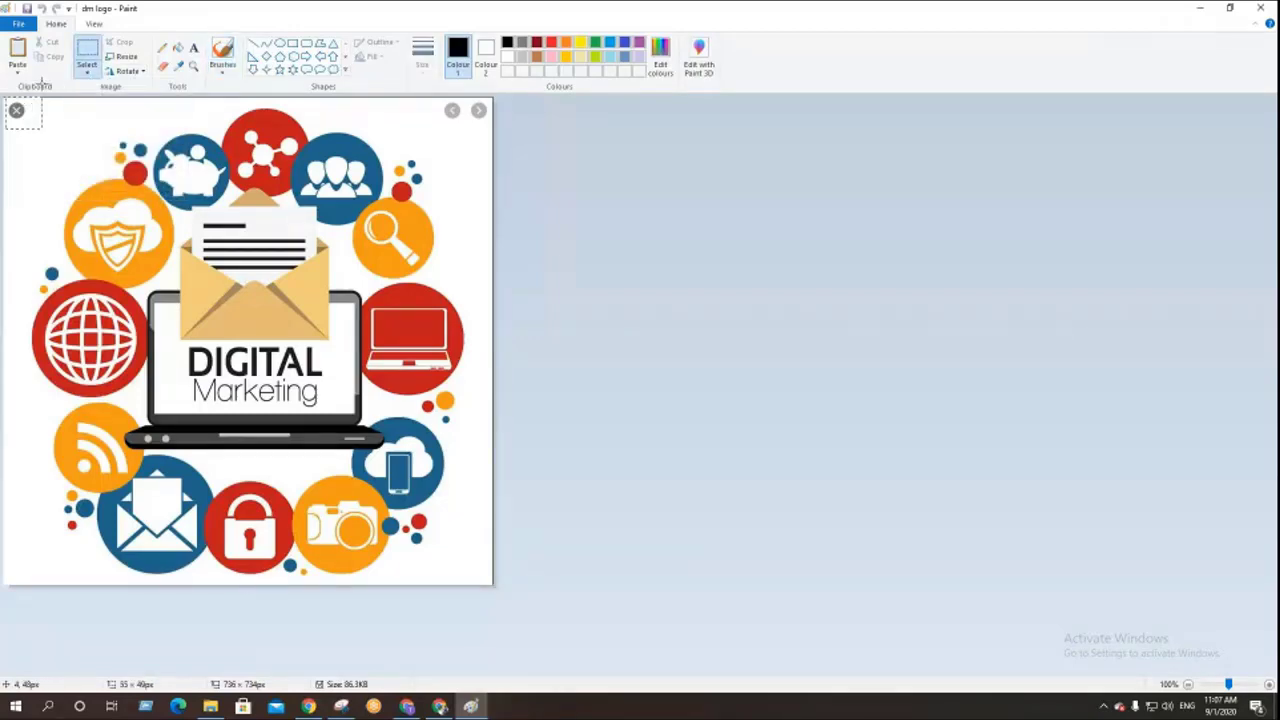
left_click(34, 113)
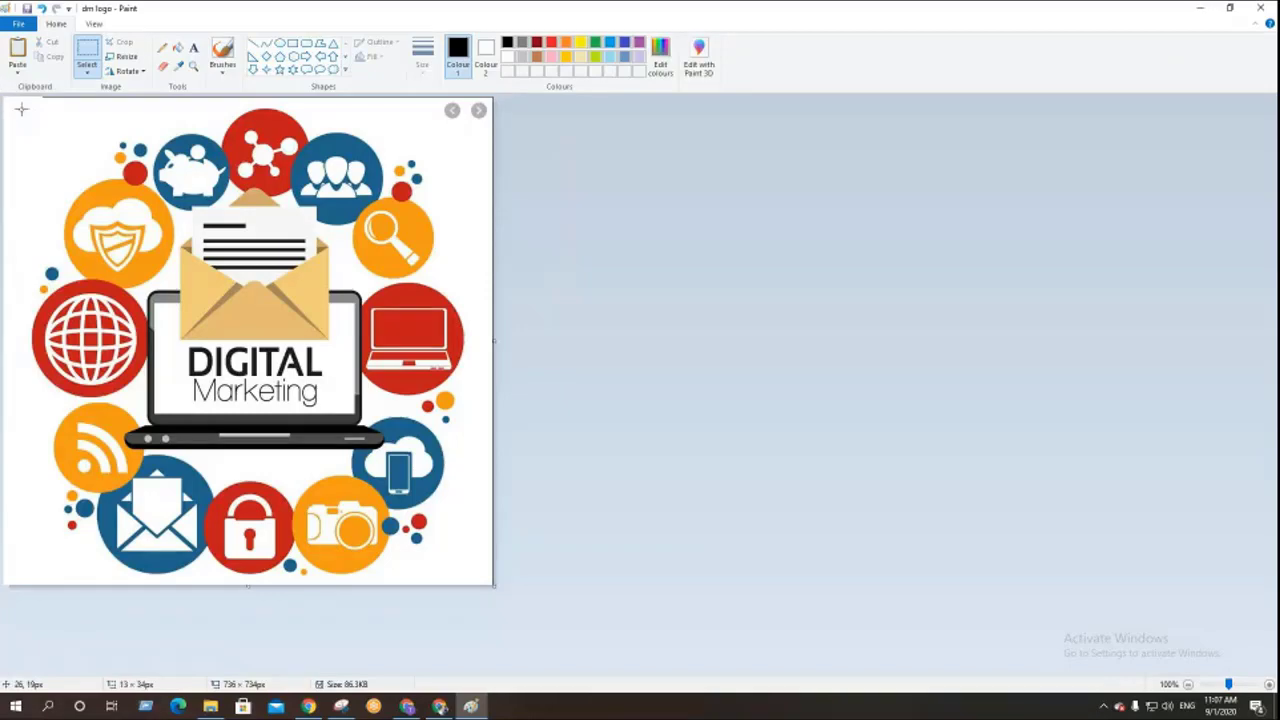
left_click_drag(24, 107, 516, 92)
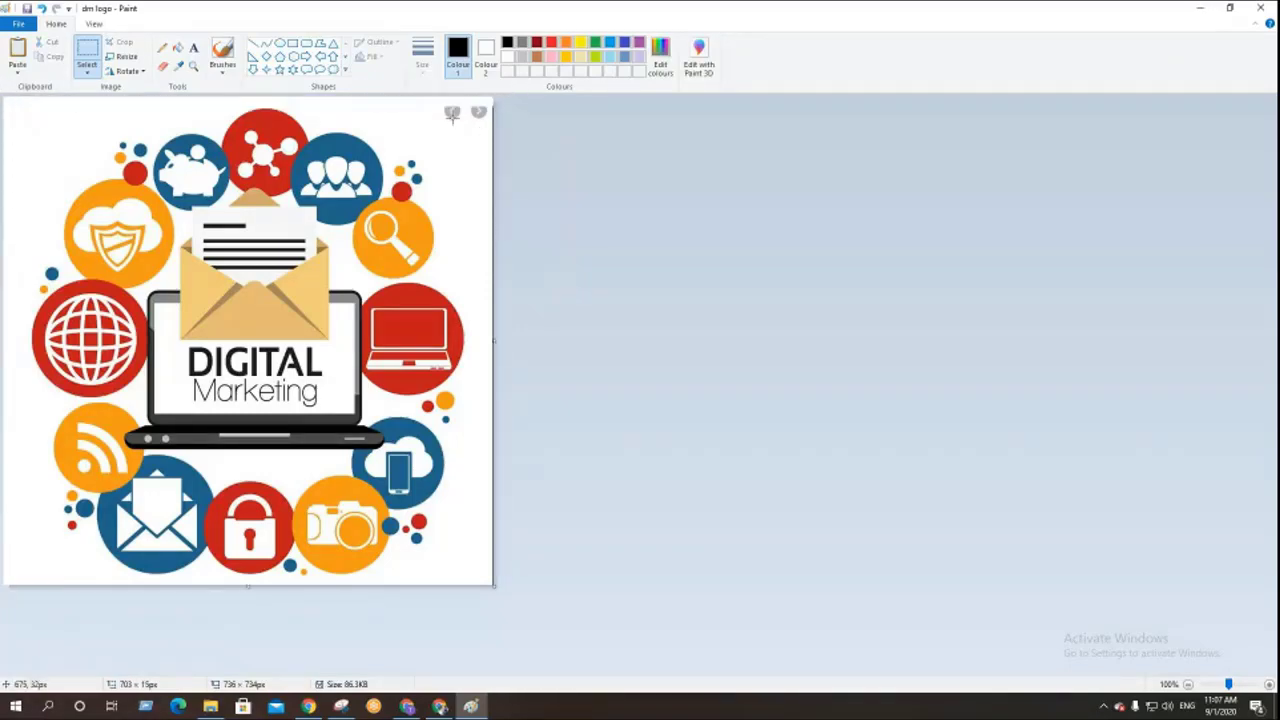
key("Delete")
mouse_move(467, 132)
left_mouse_down()
mouse_move(532, 175)
mouse_move(566, 297)
mouse_move(526, 349)
mouse_move(612, 608)
left_mouse_up()
key("Delete")
key("Delete")
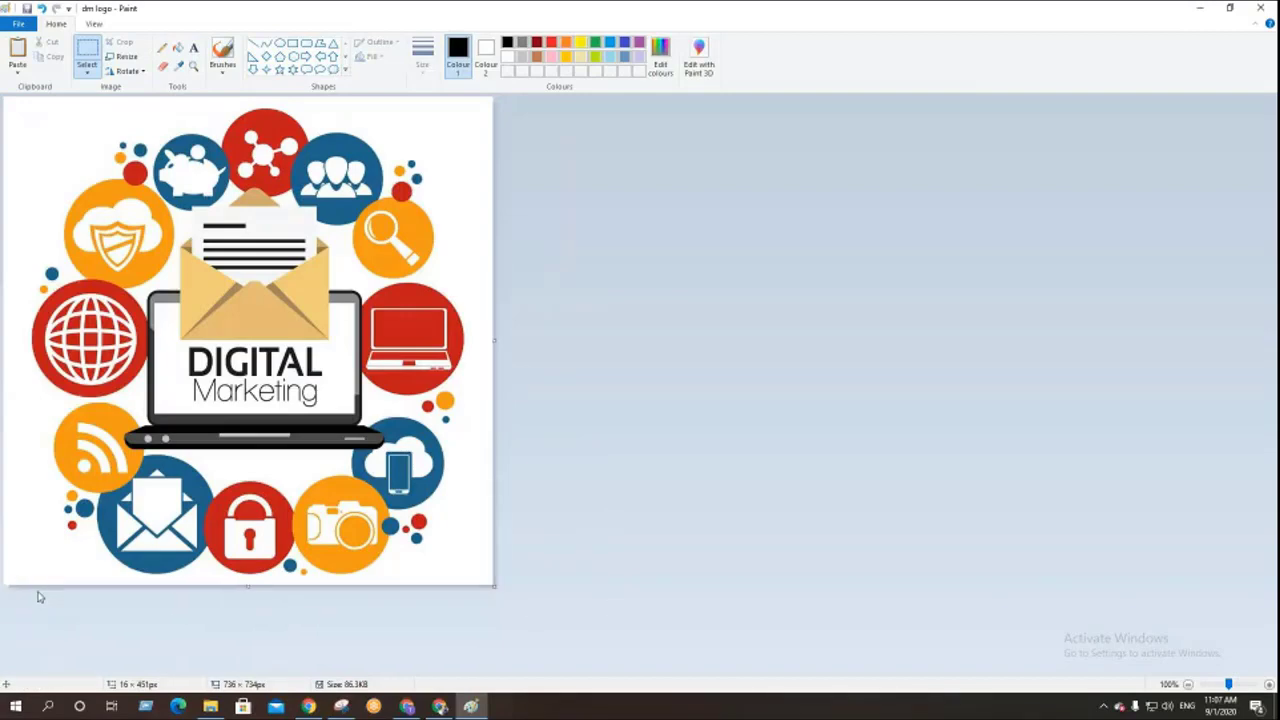
- Clear the leftover border along the logo's bottom edge and save the image
left_click_drag(16, 576, 191, 608)
key("Delete")
left_click_drag(475, 547, 352, 591)
key("Delete")
key("Delete")
key("ctrl+s")
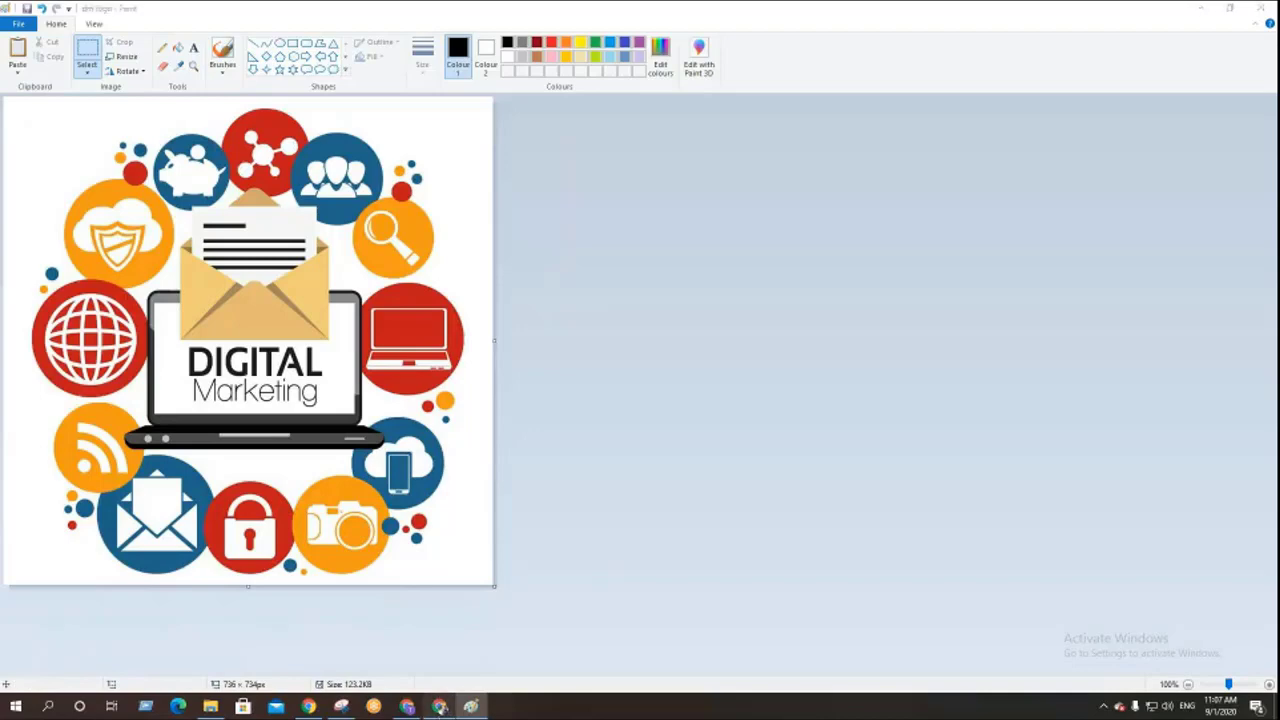
- Switch back to Pinterest in Chrome, set the "dm logo" image from Downloads as the profile photo and save the profile
left_click(440, 706)
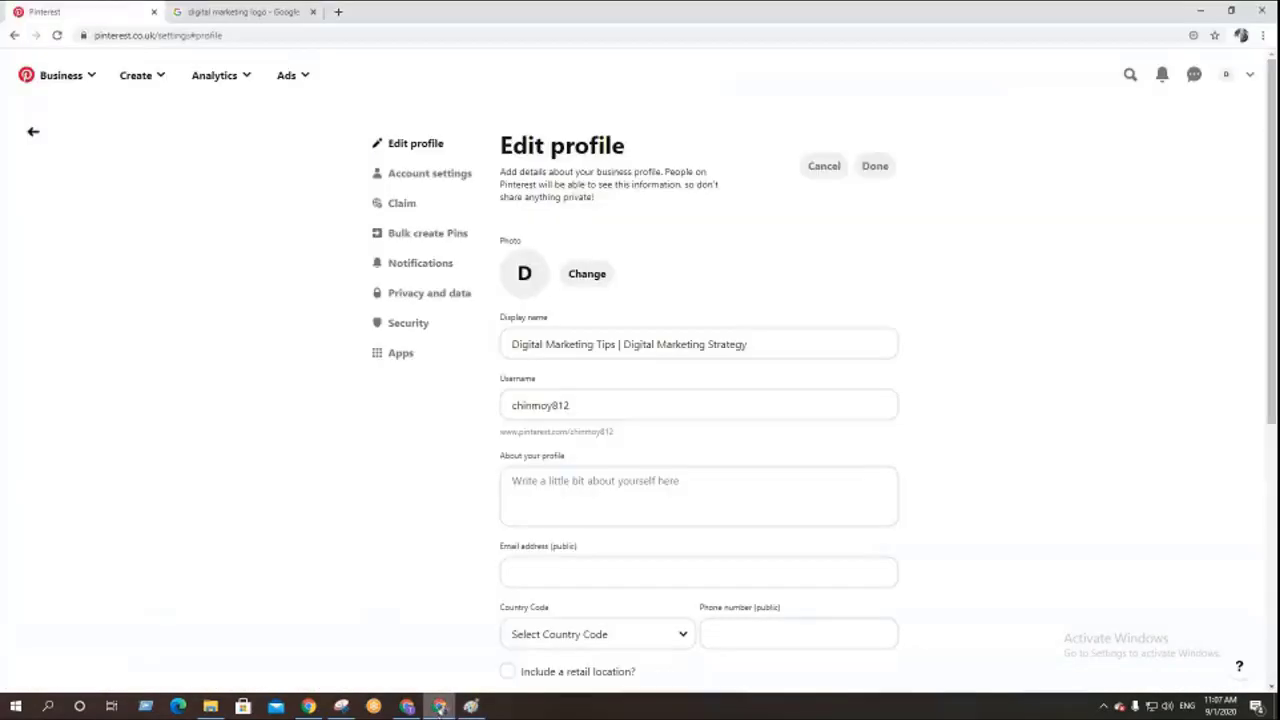
left_click(580, 273)
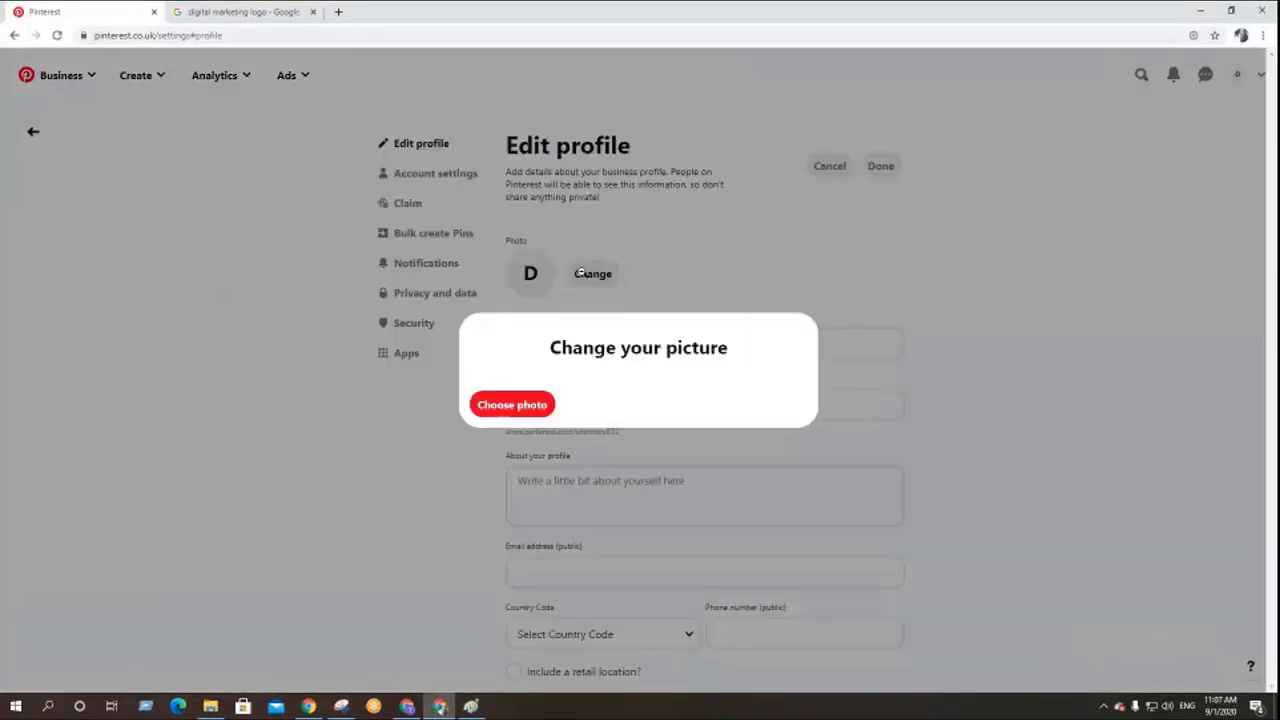
left_click(510, 406)
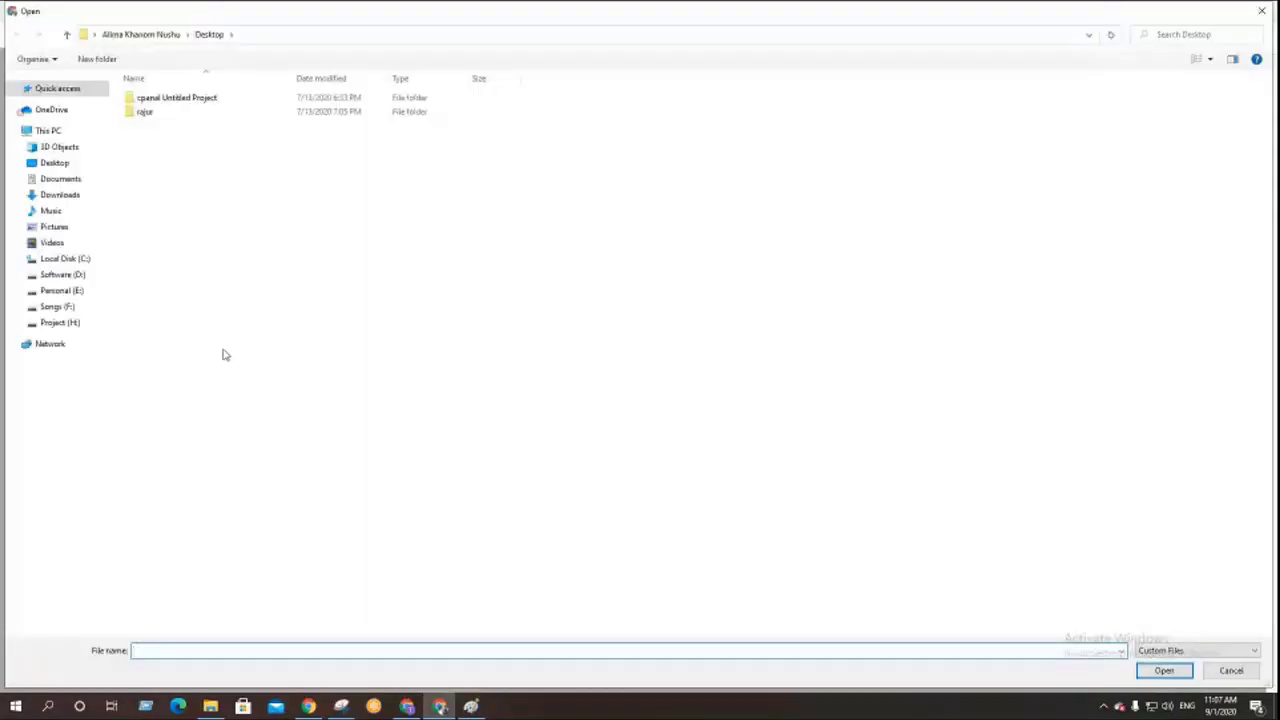
left_click(62, 194)
double_click(155, 128)
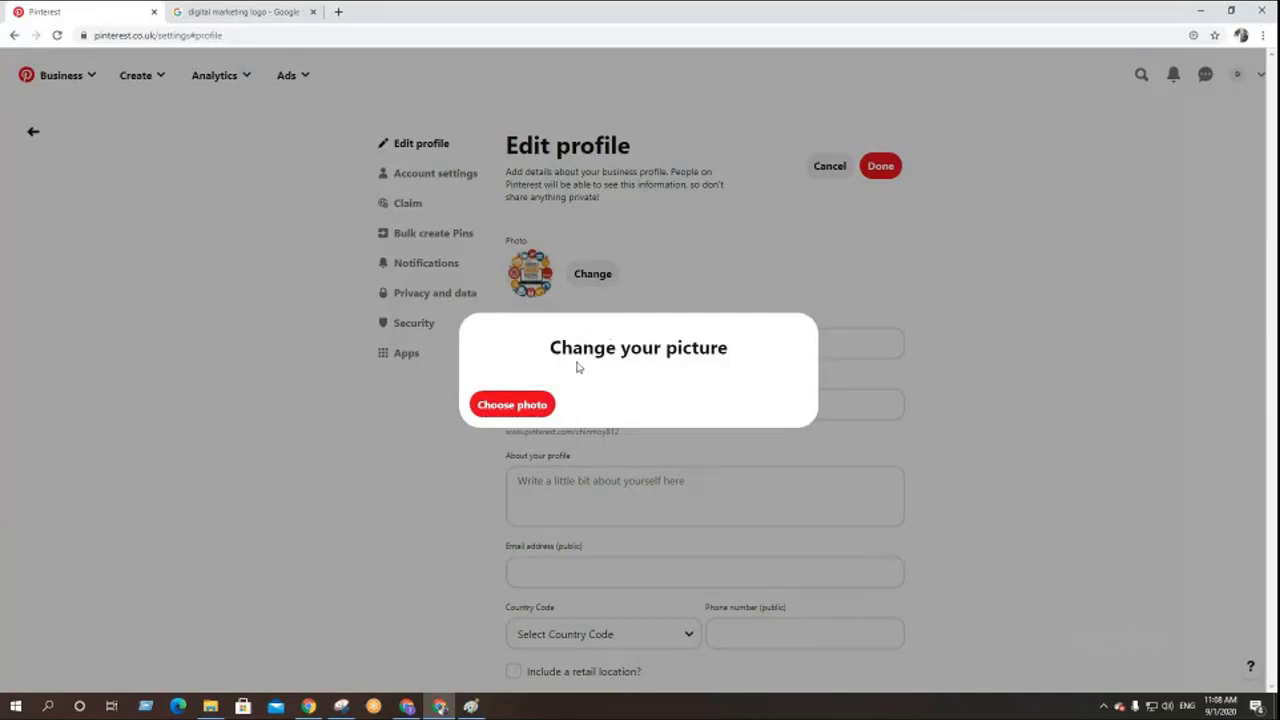
left_click(855, 268)
left_click(875, 168)
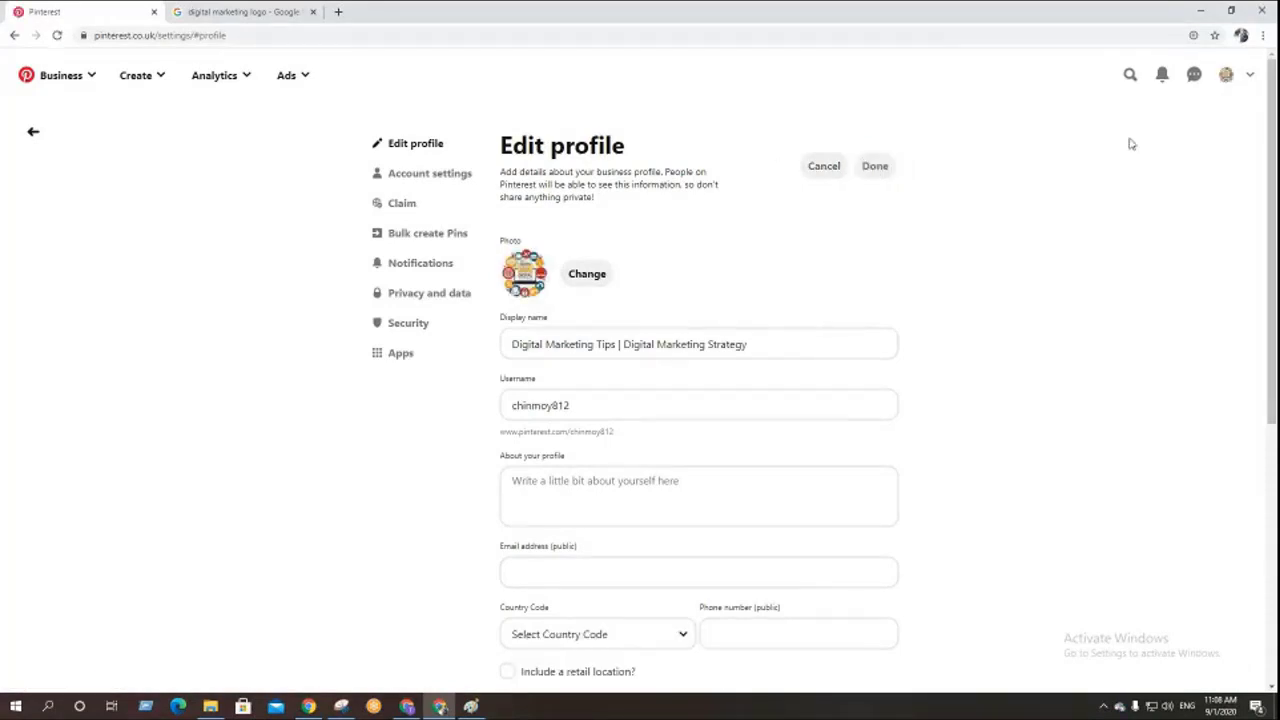
- Check the new photo on the business profile page and return to editing the profile
left_click(1225, 76)
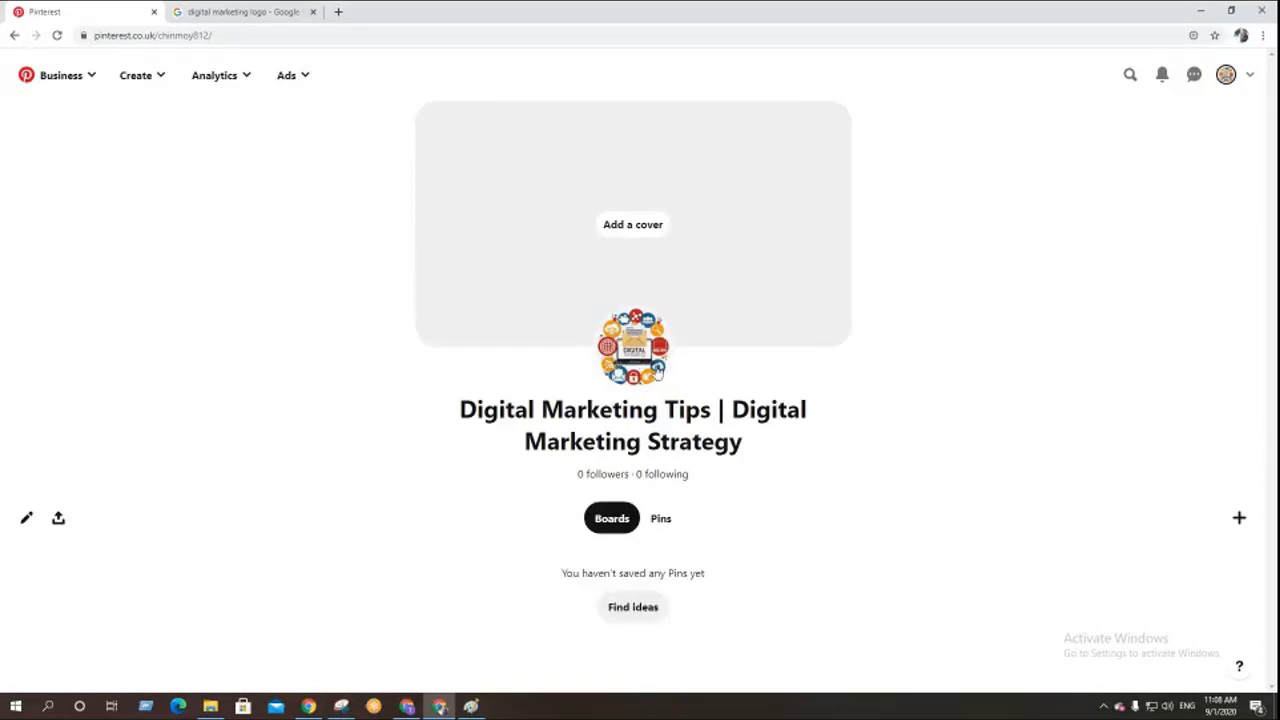
left_click(648, 367)
left_click(26, 517)
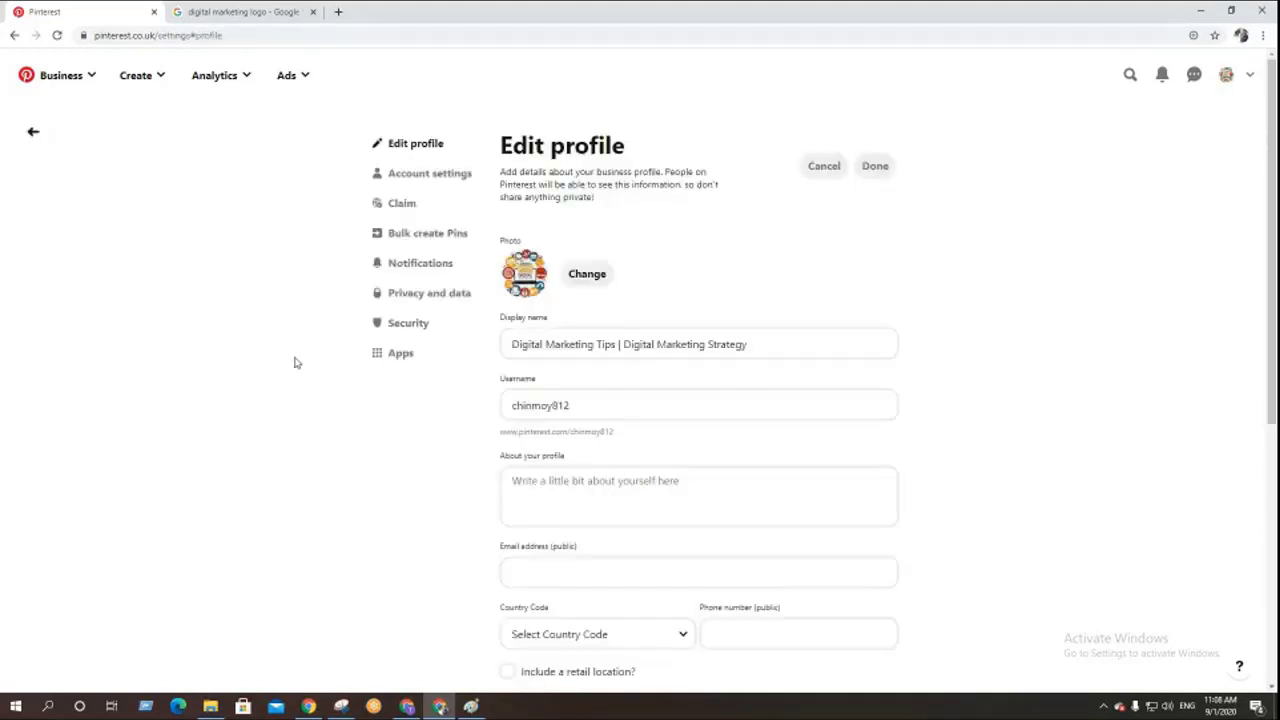
- Replace the username with "digitalmarketing", try to save the profile and dismiss the resulting message
left_click_drag(596, 411, 474, 417)
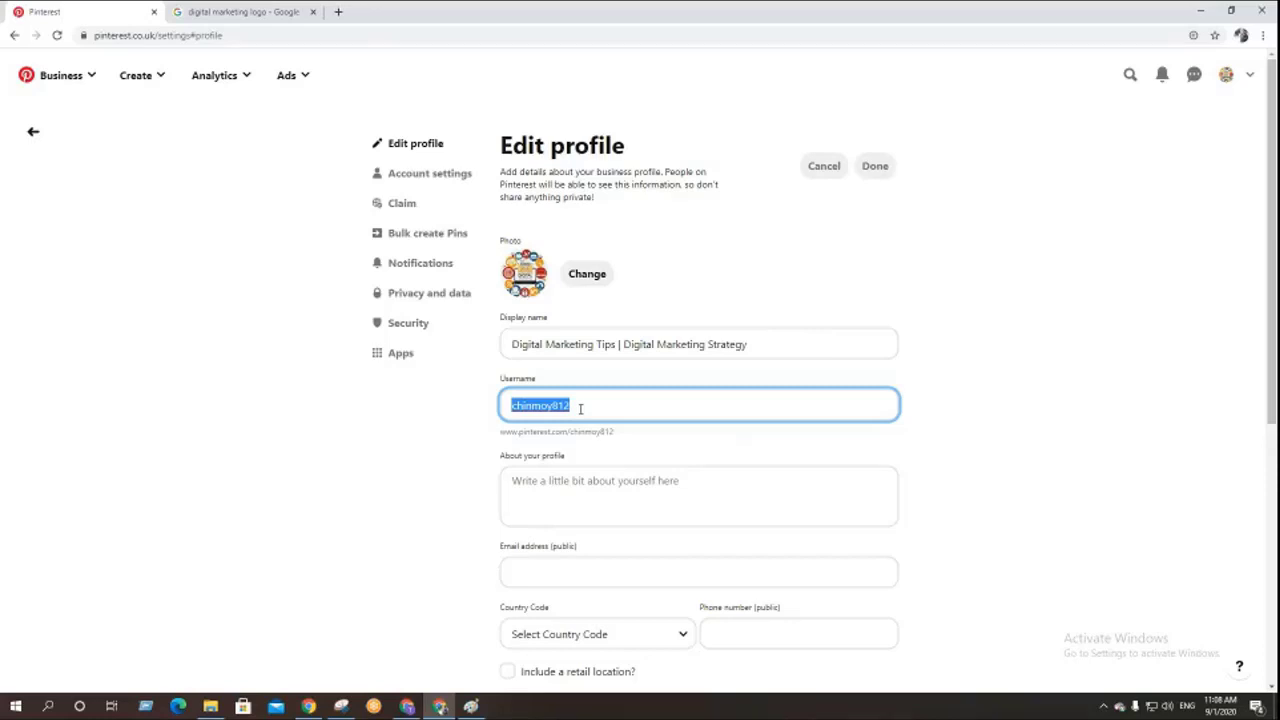
type("digital")
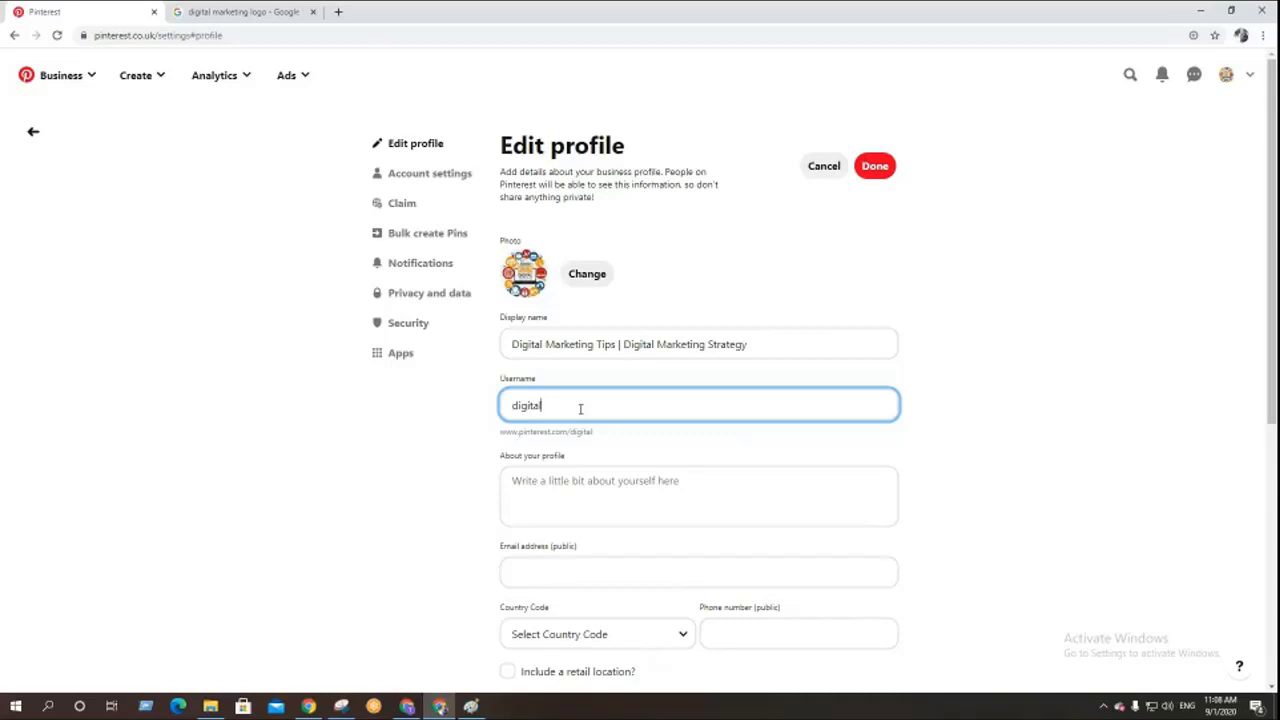
type("marketing")
double_click(628, 407)
left_click(878, 168)
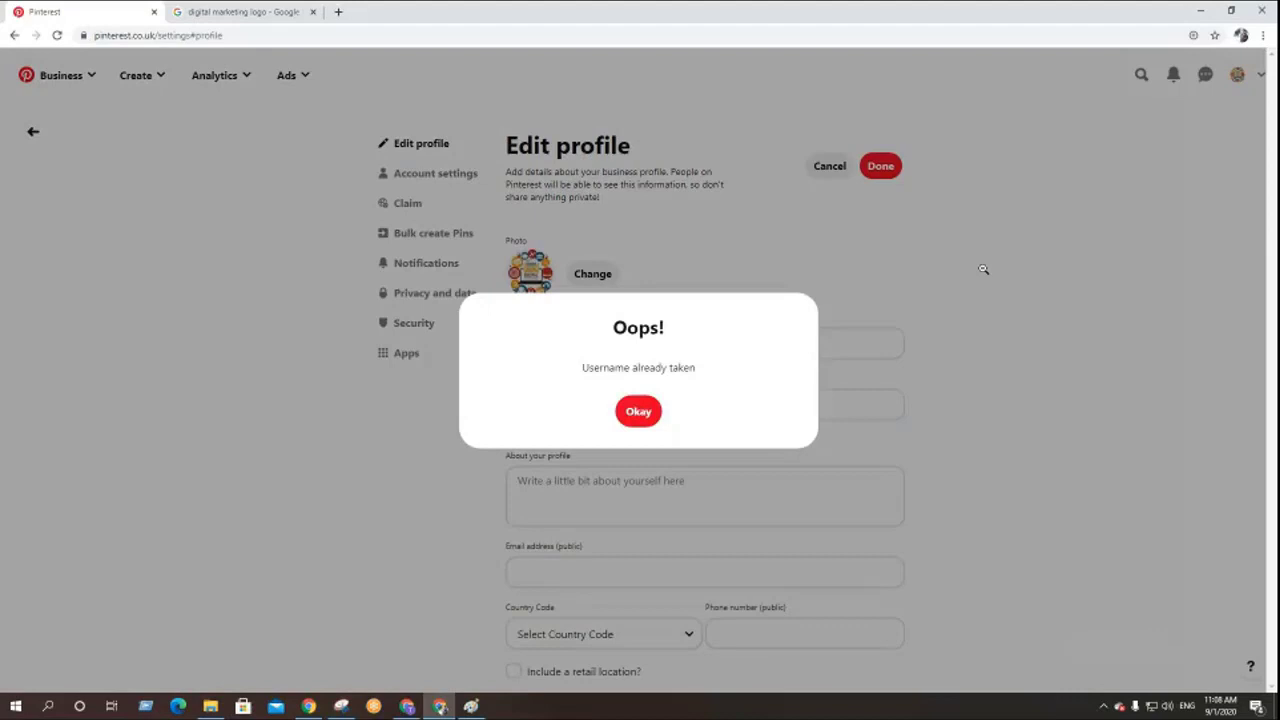
left_click(643, 424)
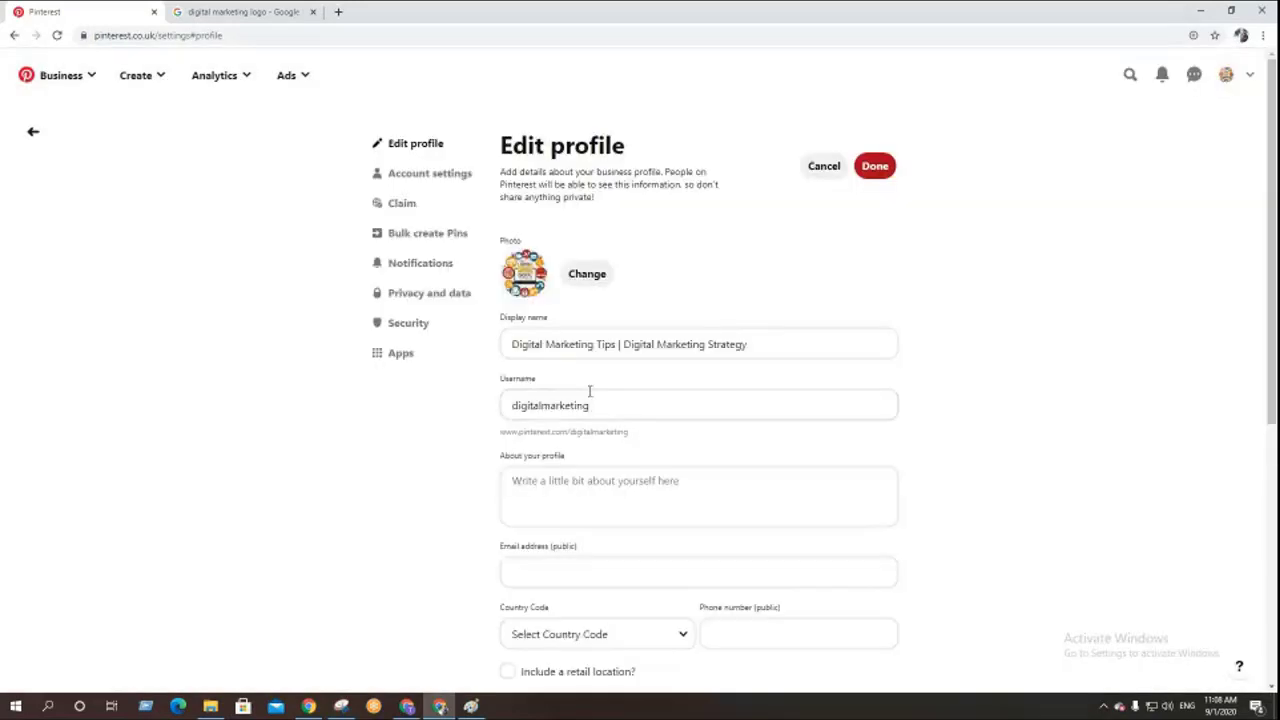
- Try the username "digitalmarketingtips", extend it to "digitalmarketingtips55" and save the profile
left_click(594, 405)
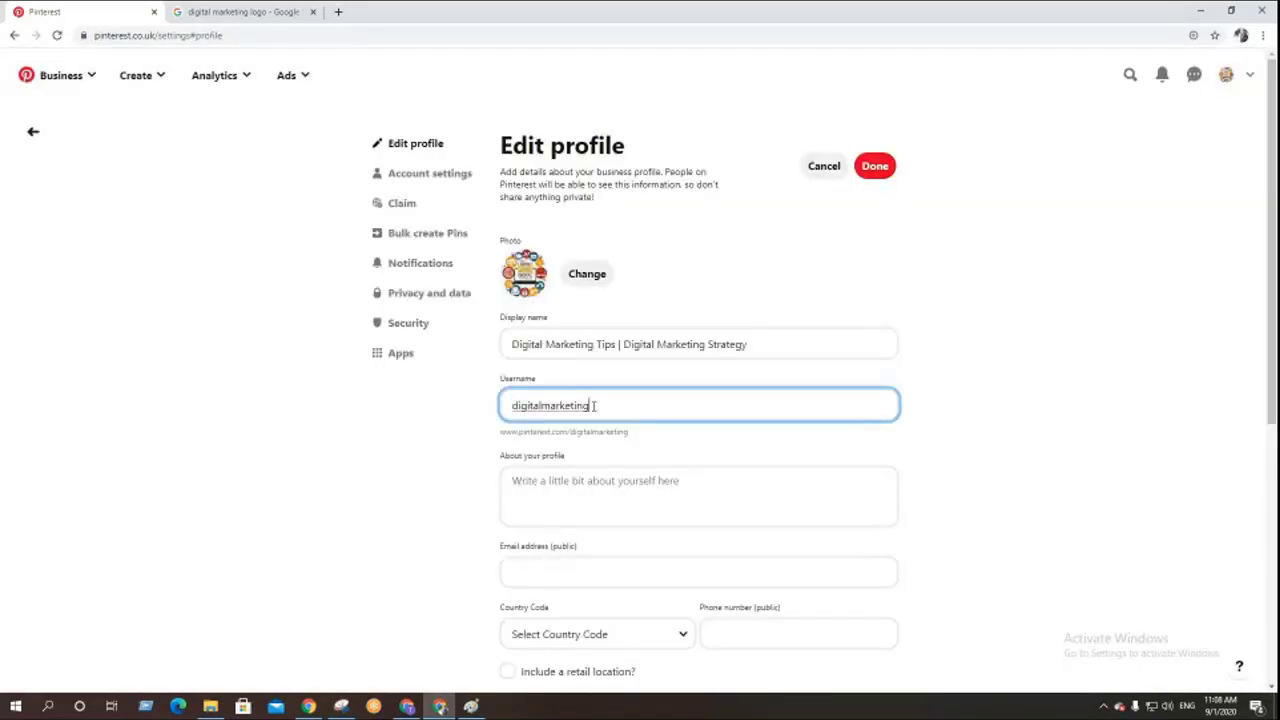
type("tips")
left_click(875, 165)
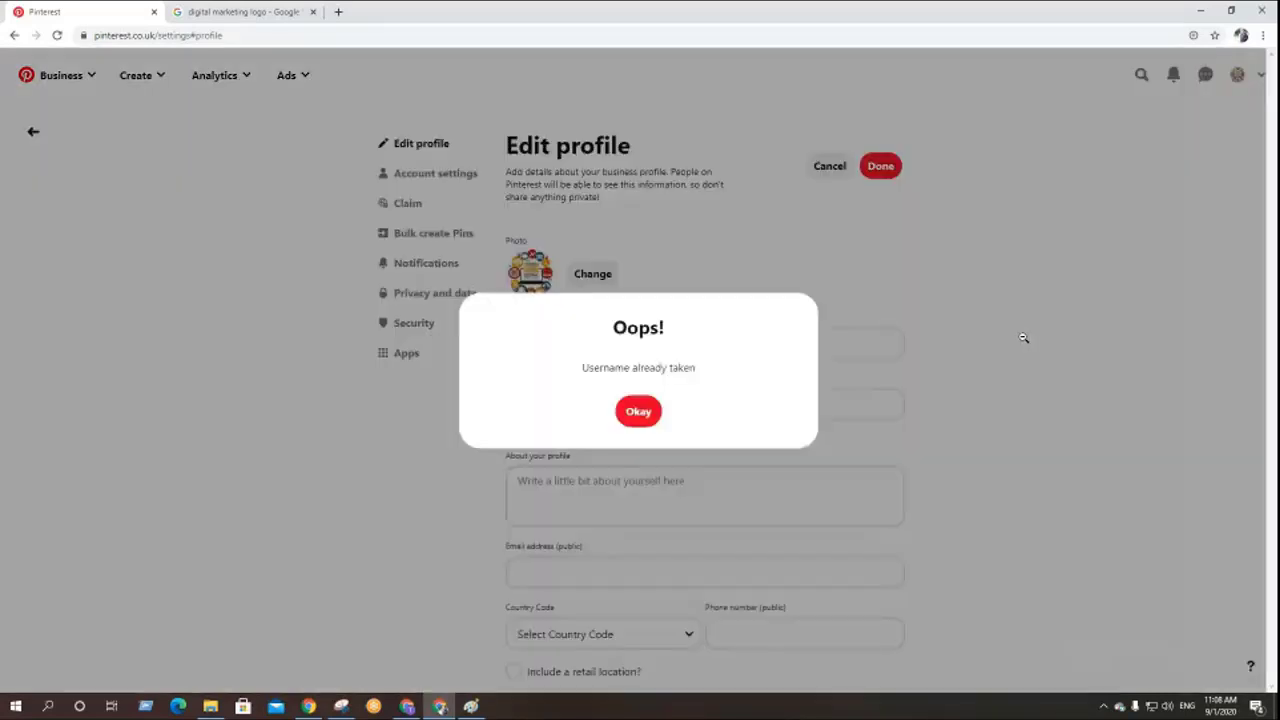
left_click(638, 411)
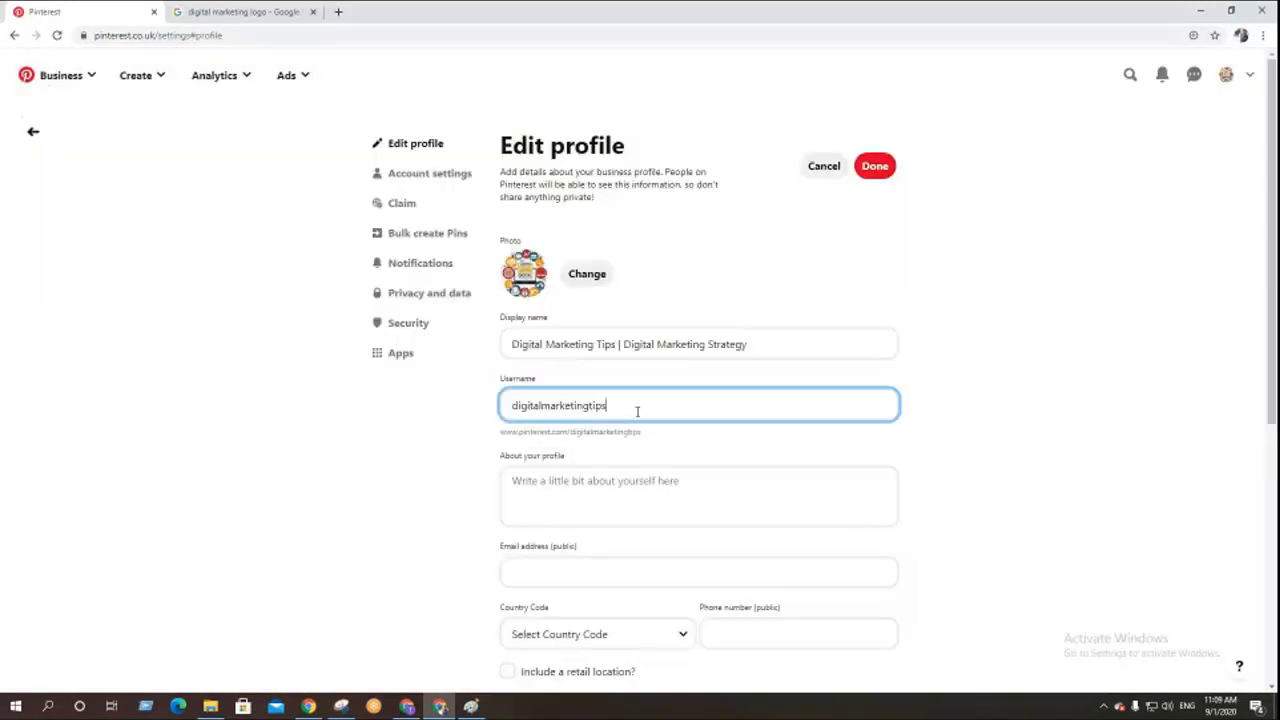
type("55")
left_click(872, 168)
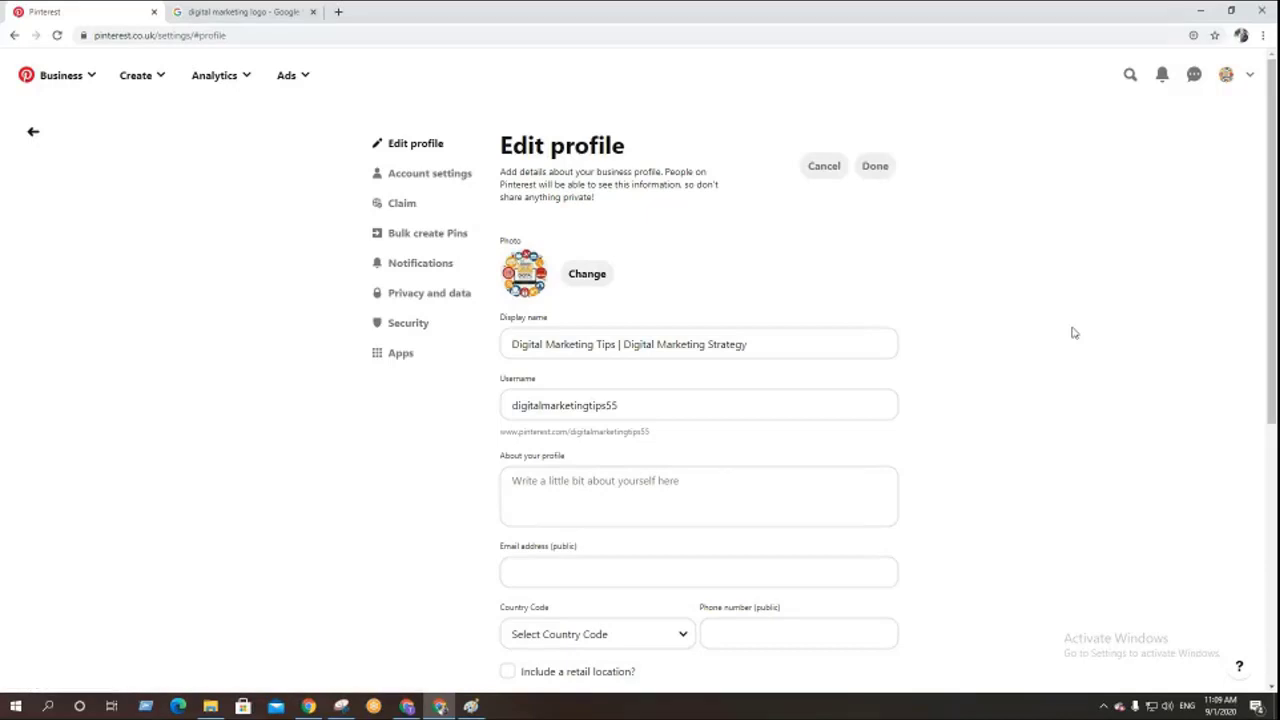
- Copy "Digital Marketing" from the display name and search Google for it in a new browser tab
left_click(605, 500)
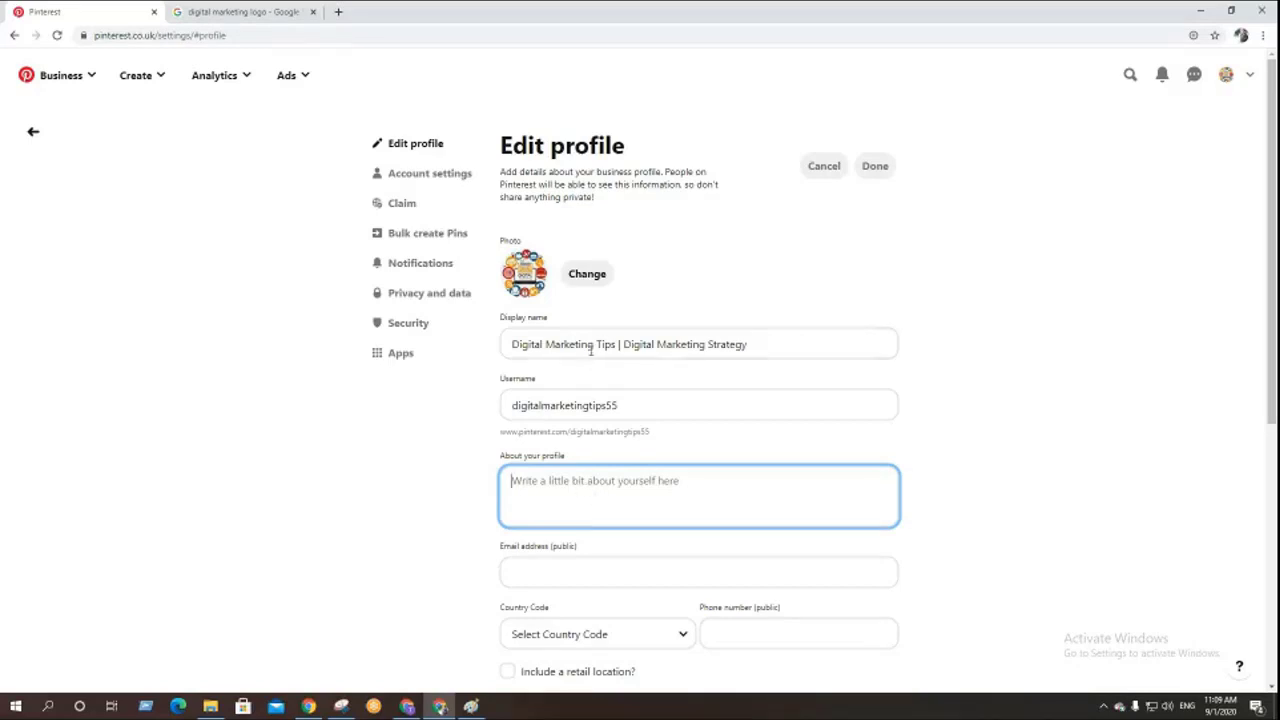
left_click_drag(593, 346, 506, 351)
key("ctrl+c")
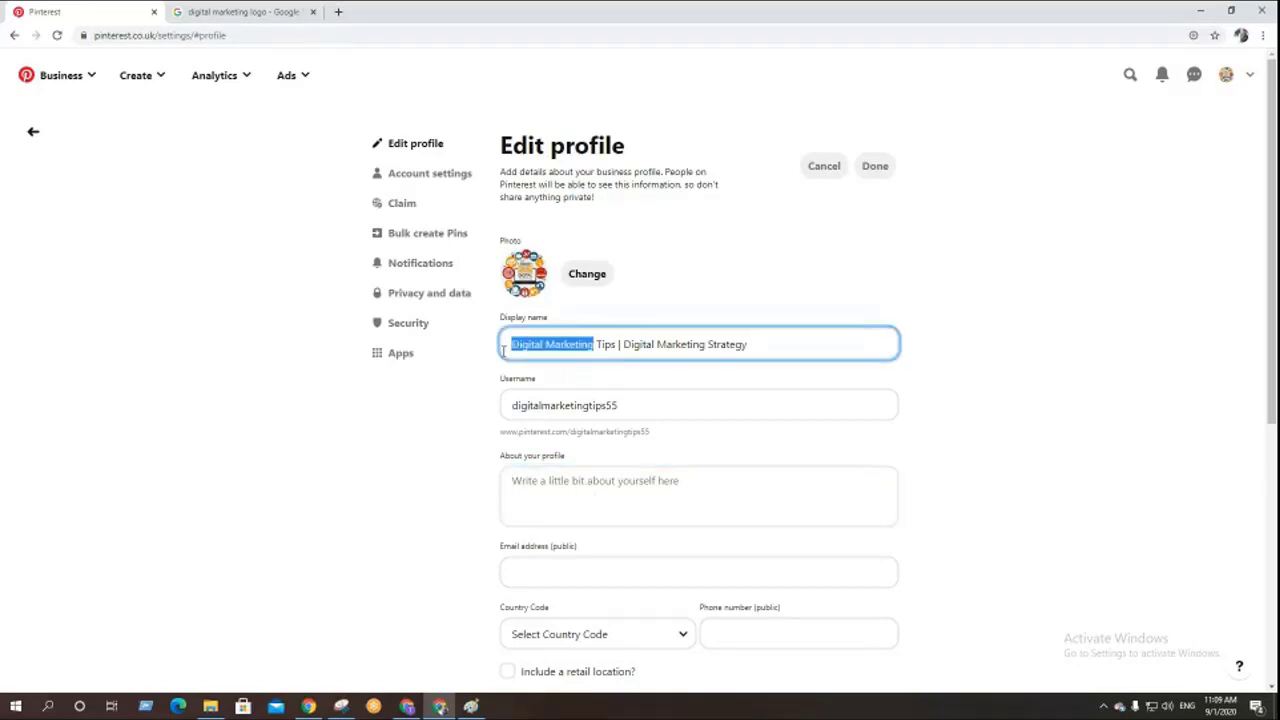
left_click(338, 11)
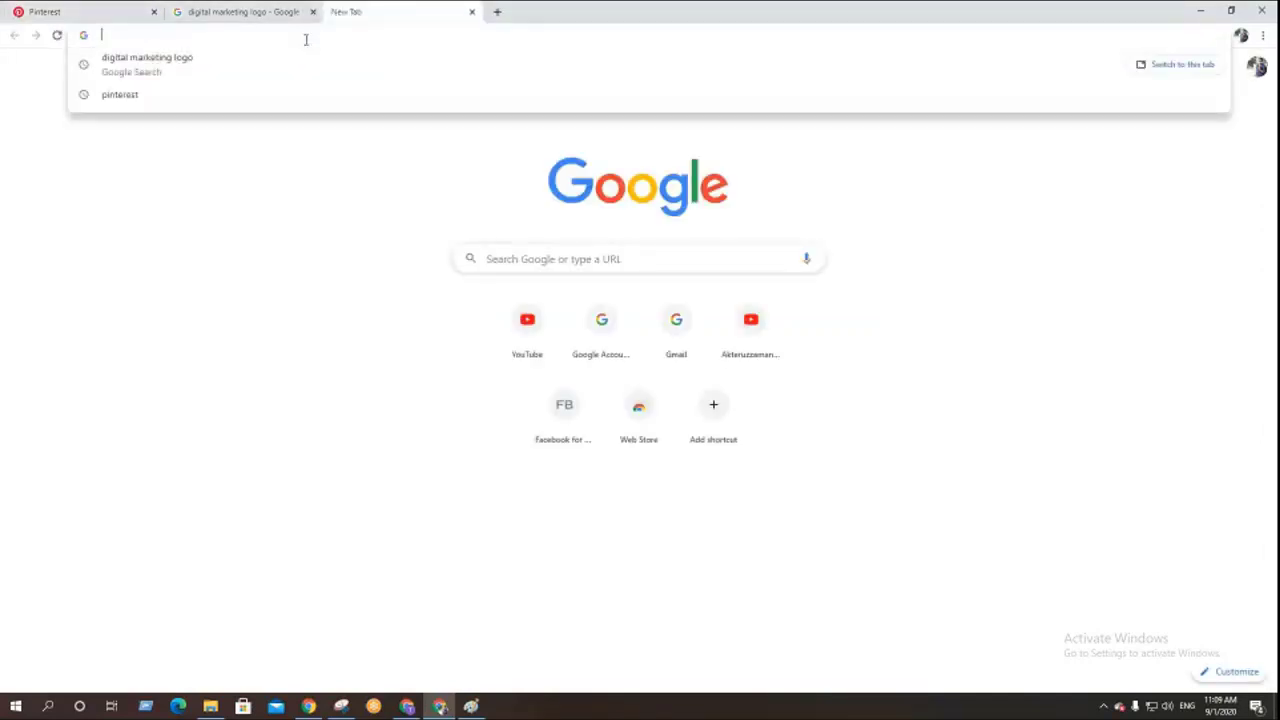
key("ctrl+v")
key("Return")
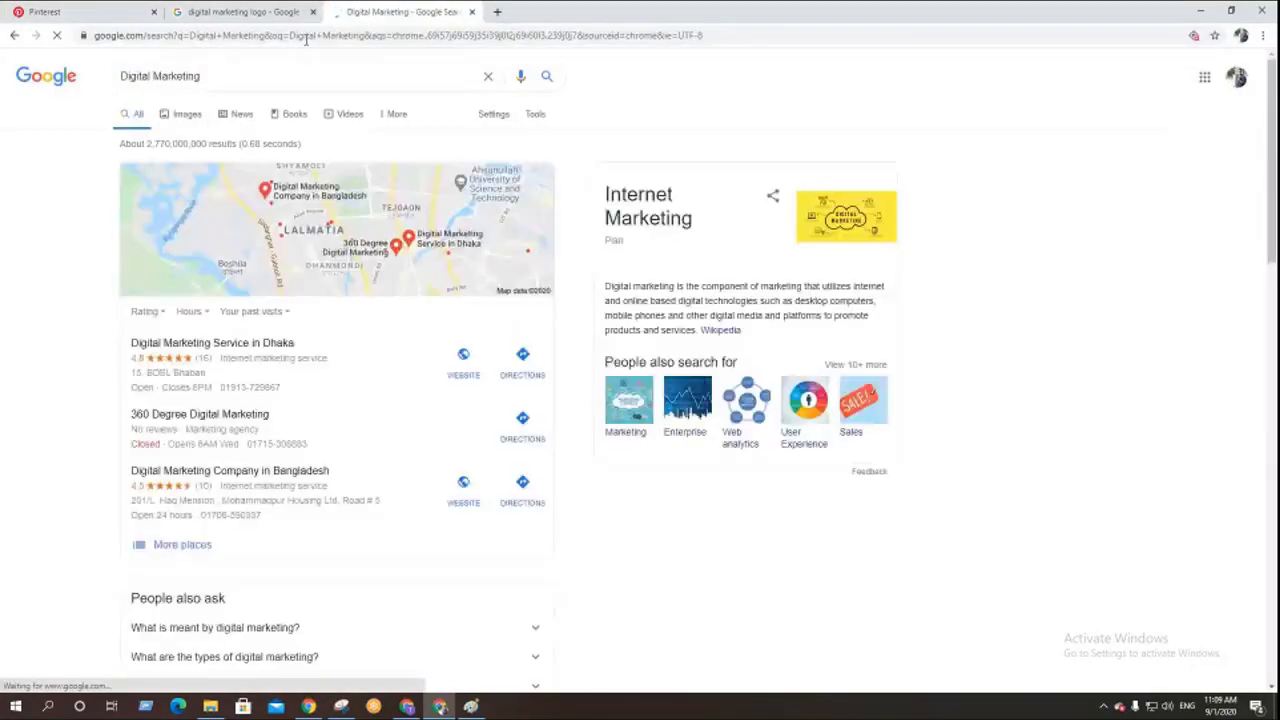
scroll(12, 436, "down", 5)
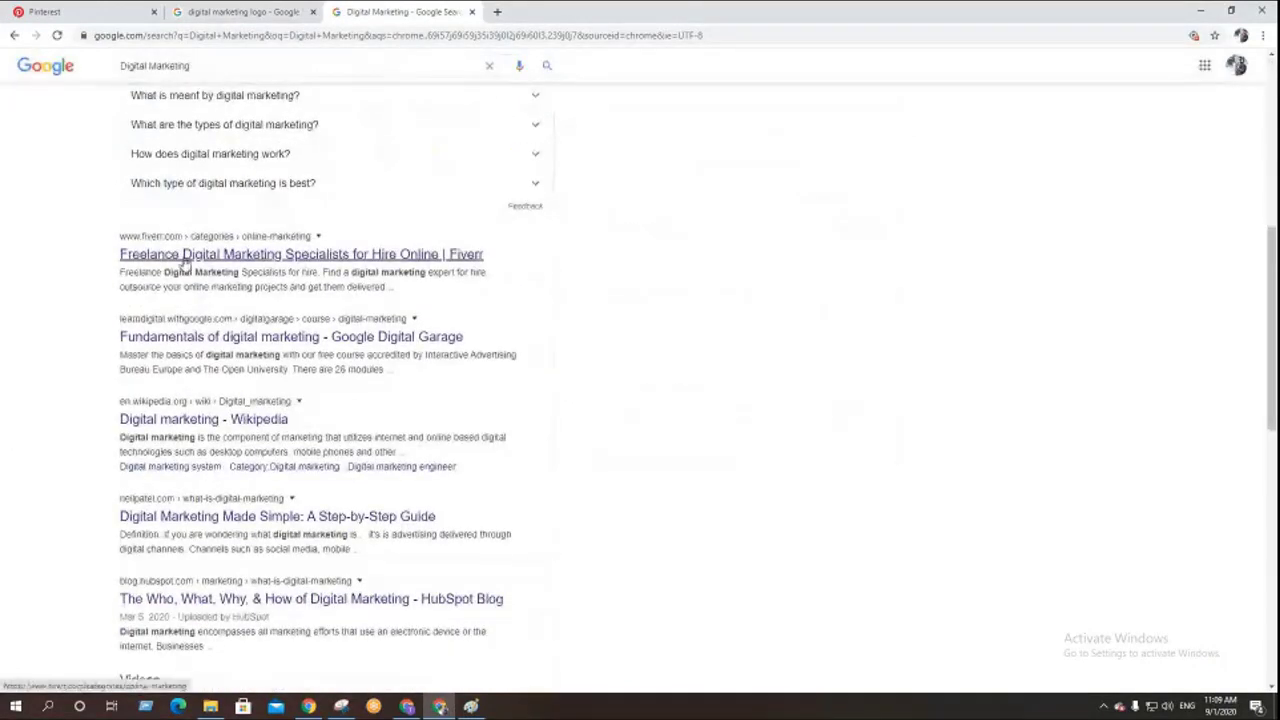
- Look over Fiverr's Digital Marketing category page from the search results and close its browser tab
left_click(187, 261)
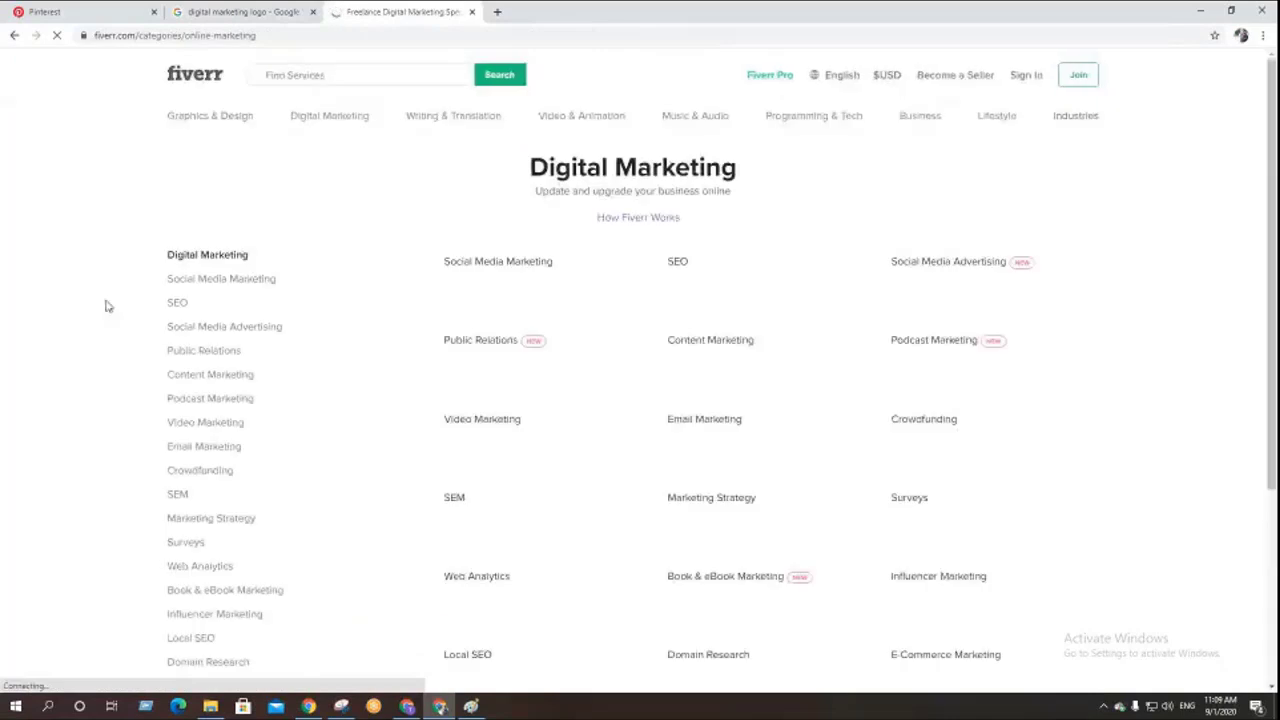
scroll(134, 331, "down", 5)
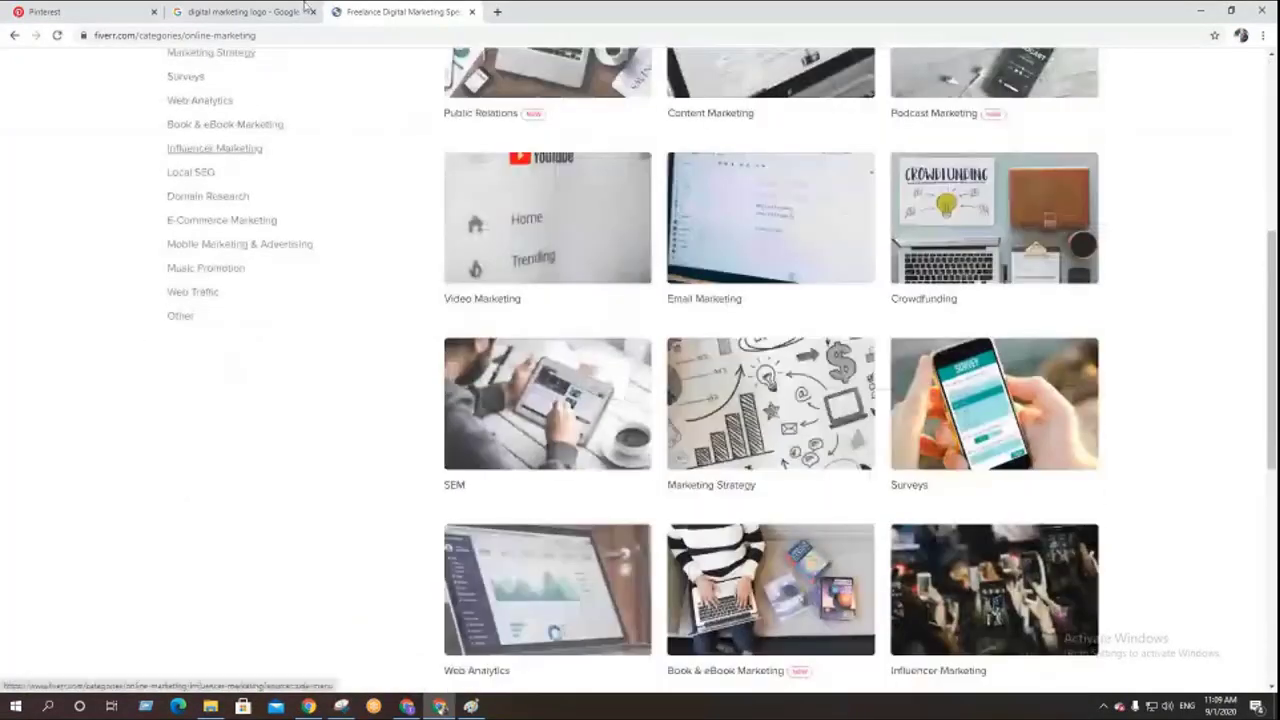
left_click(472, 12)
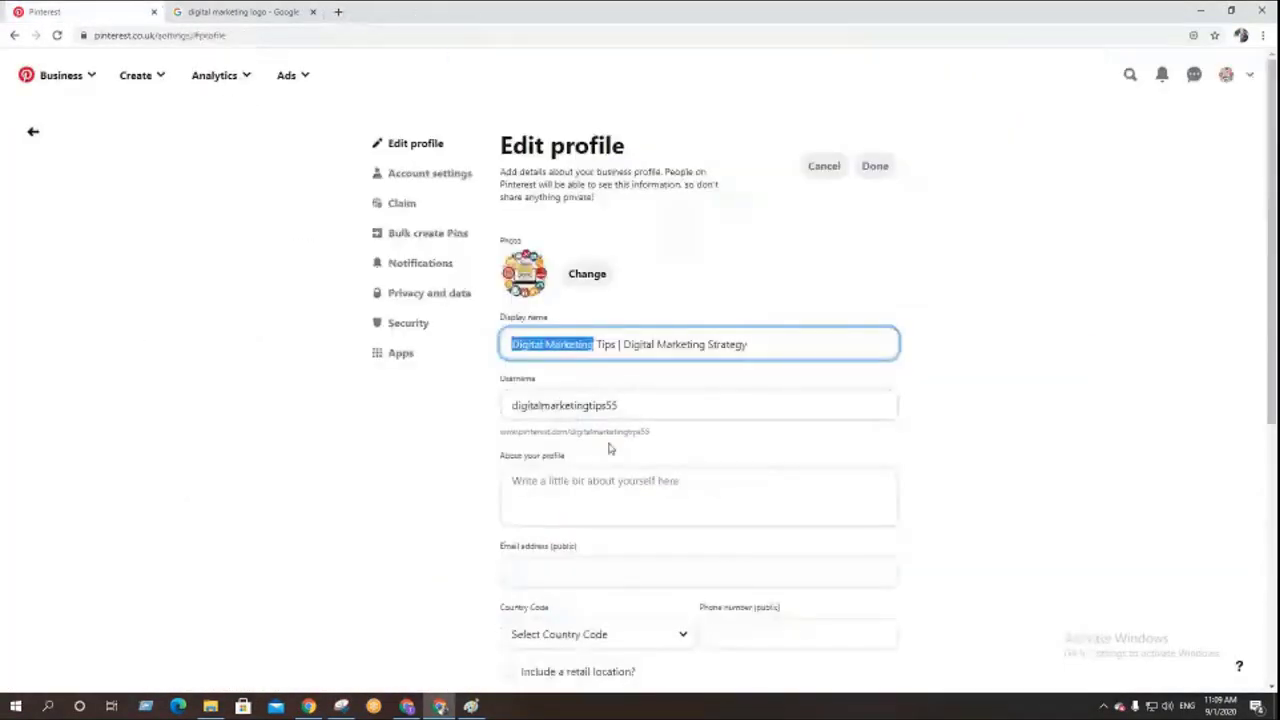
- Search Google for "Digital Marketing" in a new browser tab and copy the definition from the Internet Marketing info box
left_click(557, 477)
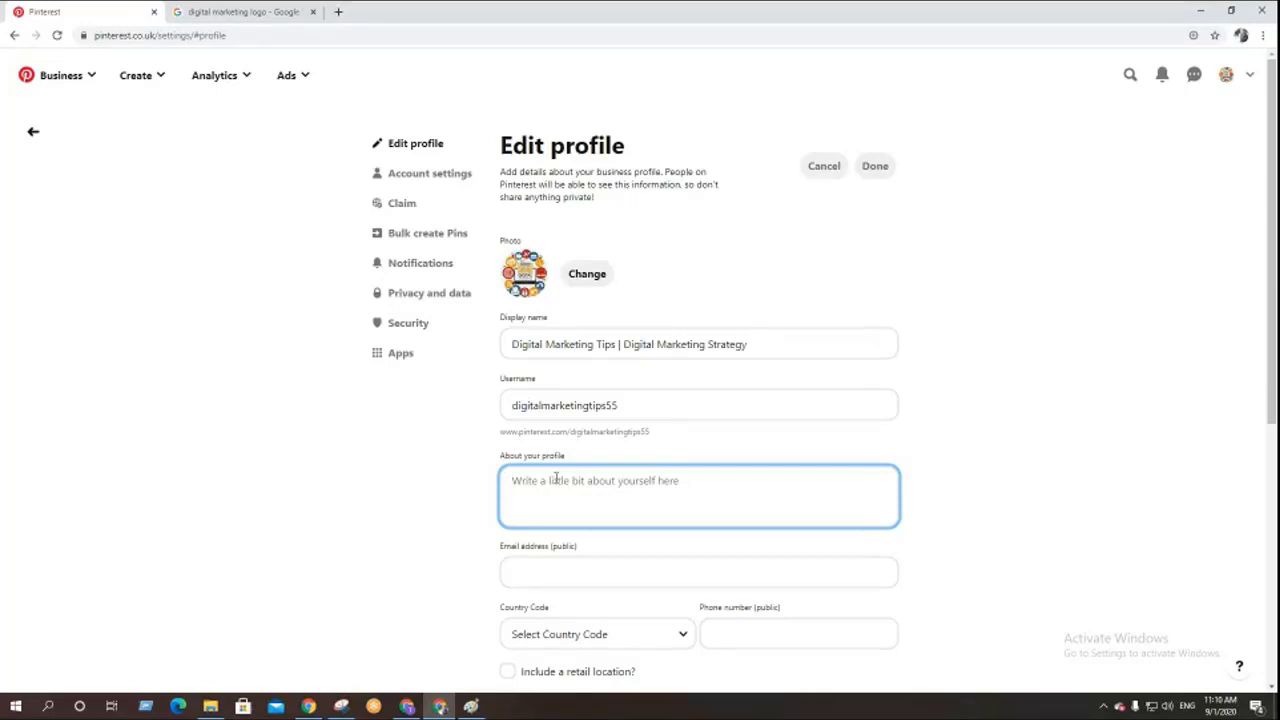
left_click(338, 11)
left_click(308, 37)
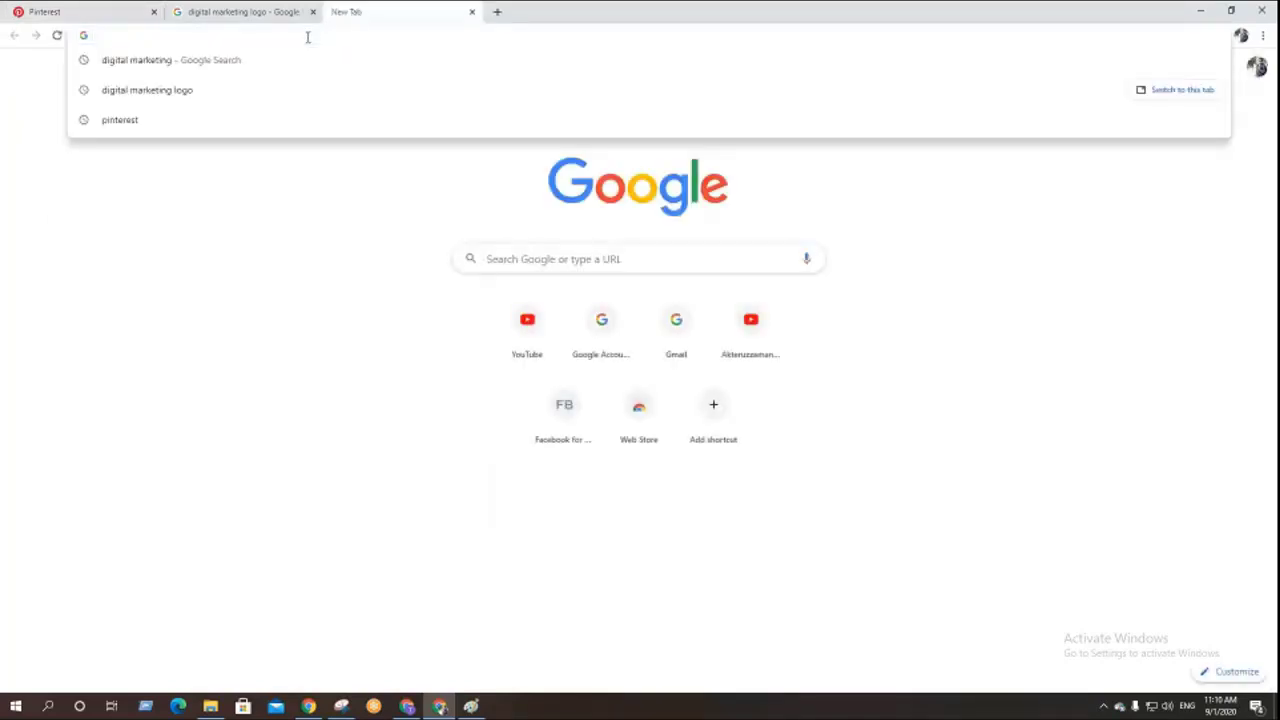
key("ctrl+v")
key("Return")
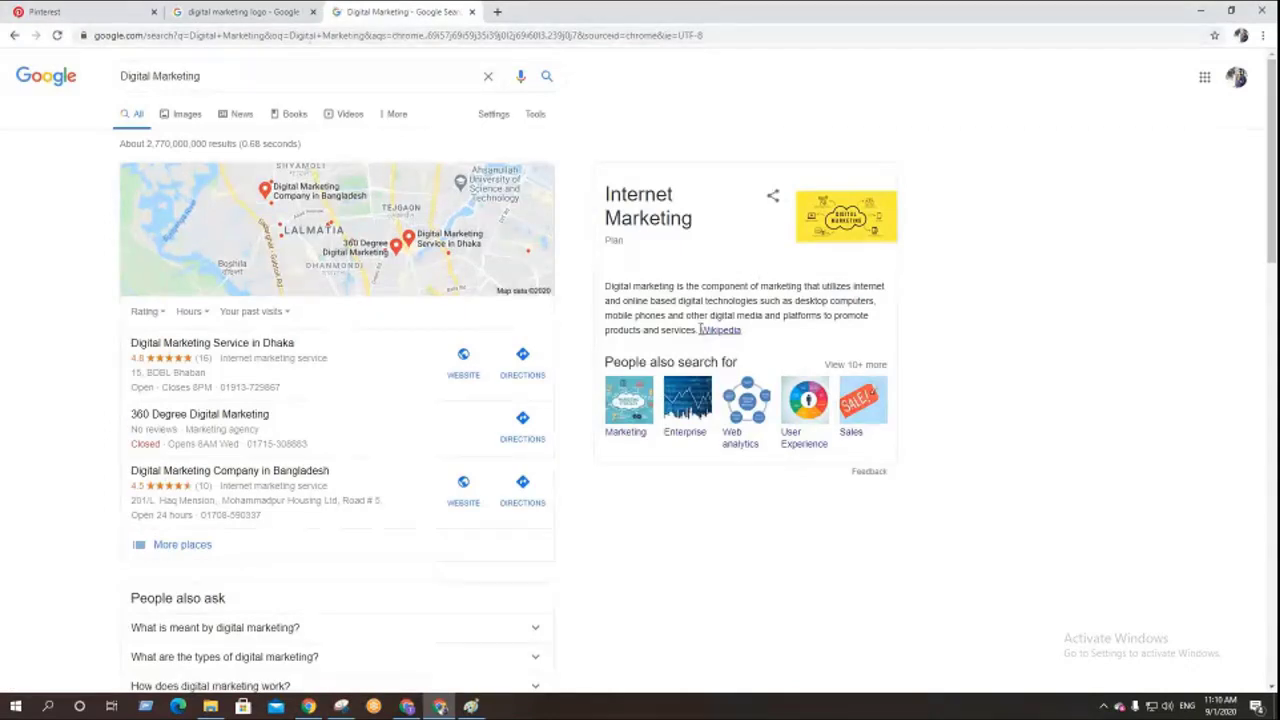
left_click_drag(697, 328, 605, 286)
key("ctrl+c")
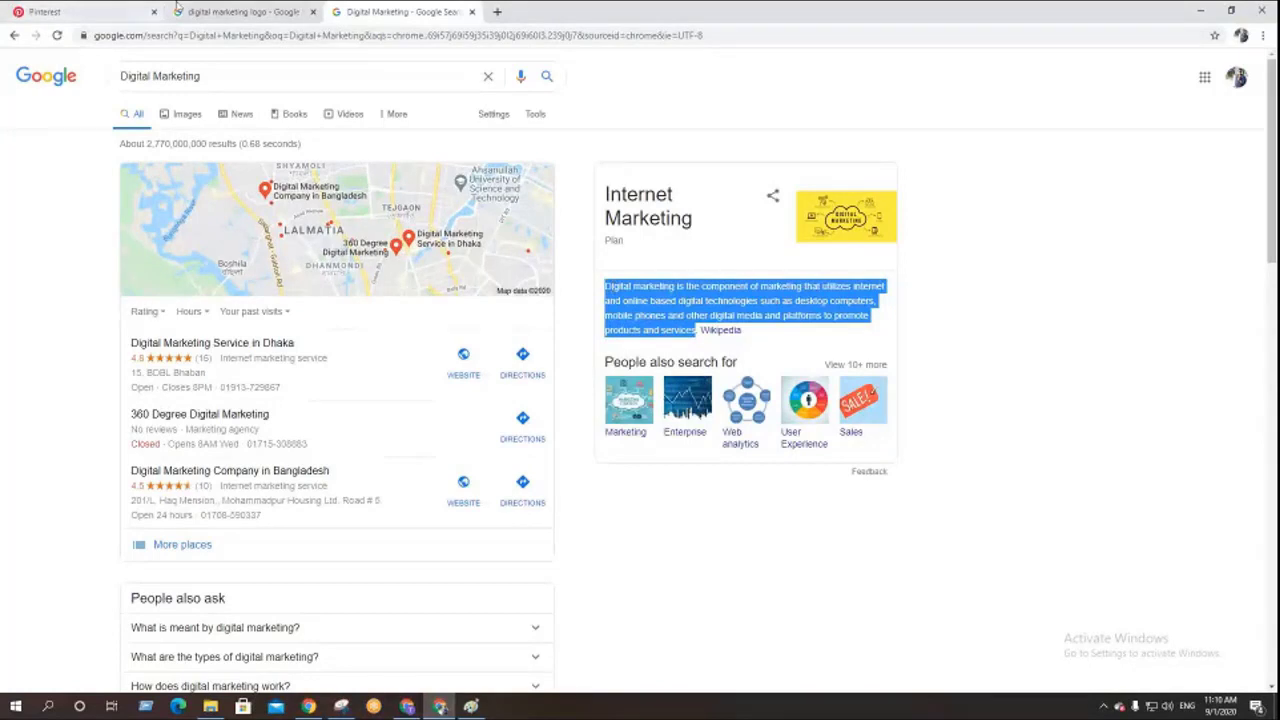
- Paste the copied definition into the Pinterest profile's About text and shorten it to end with "such as desktop computers."
left_click(108, 11)
left_click(531, 472)
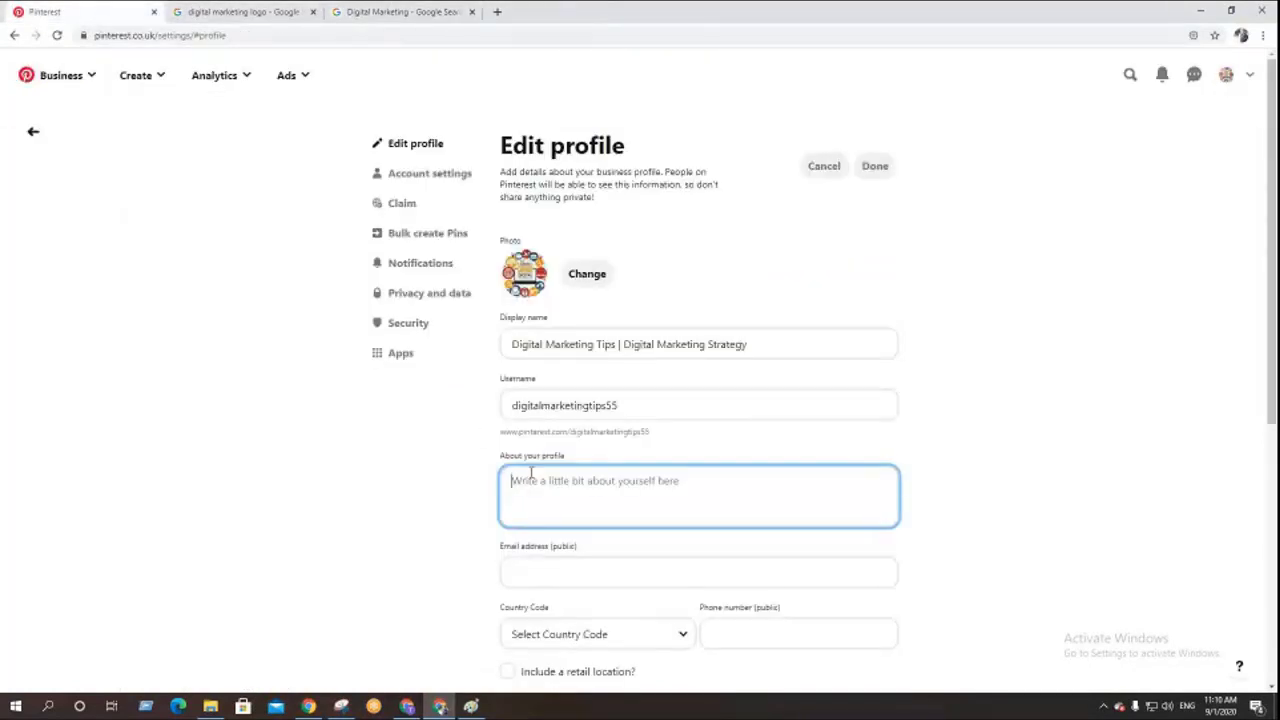
key("ctrl+v")
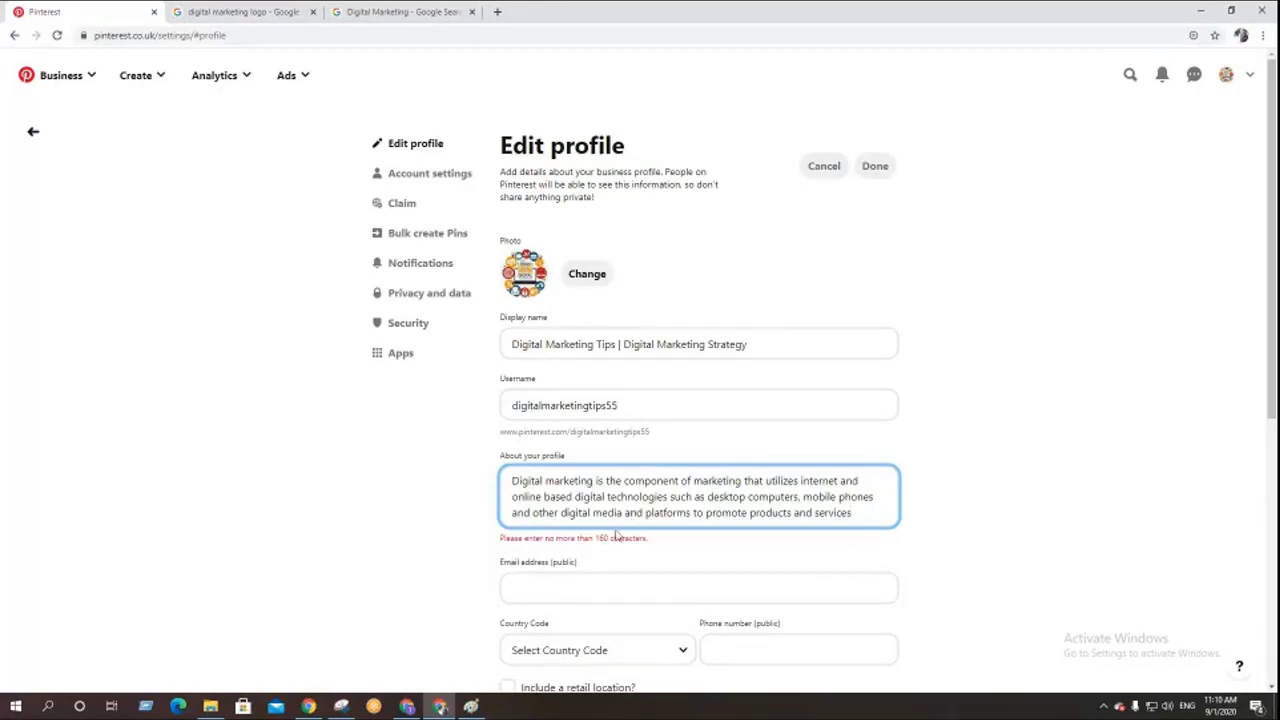
left_click_drag(851, 512, 515, 512)
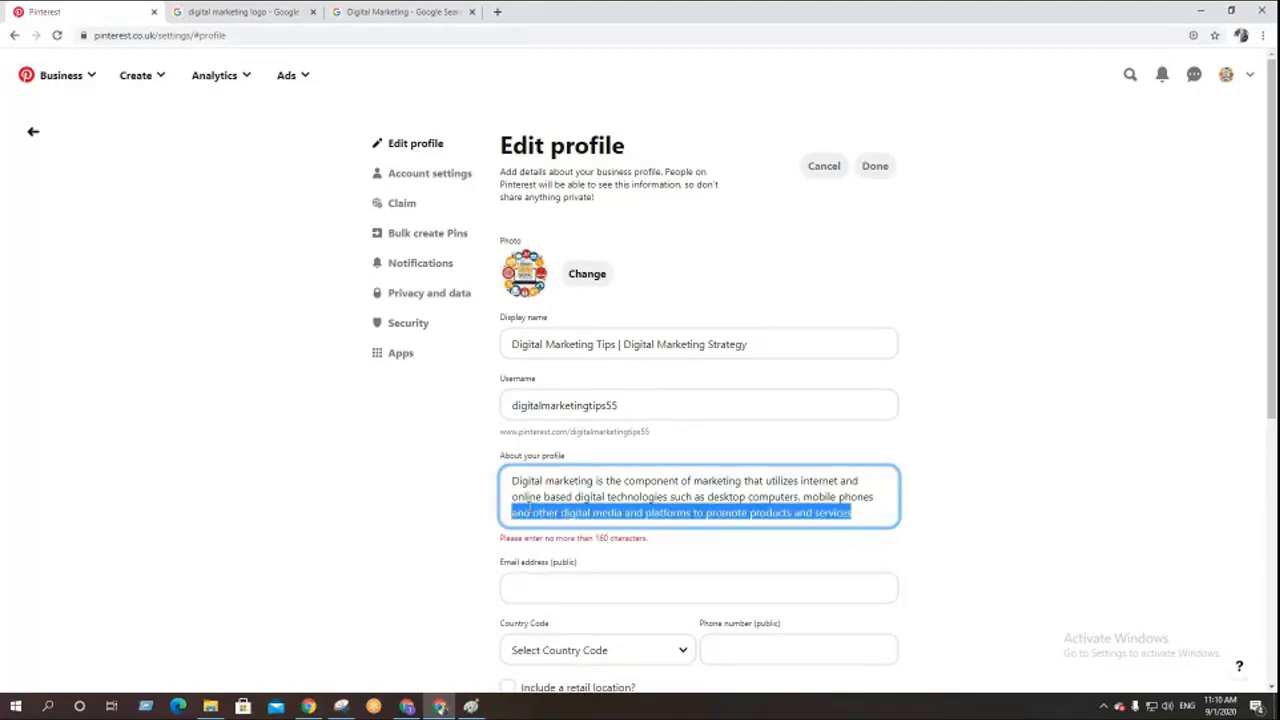
key("BackSpace")
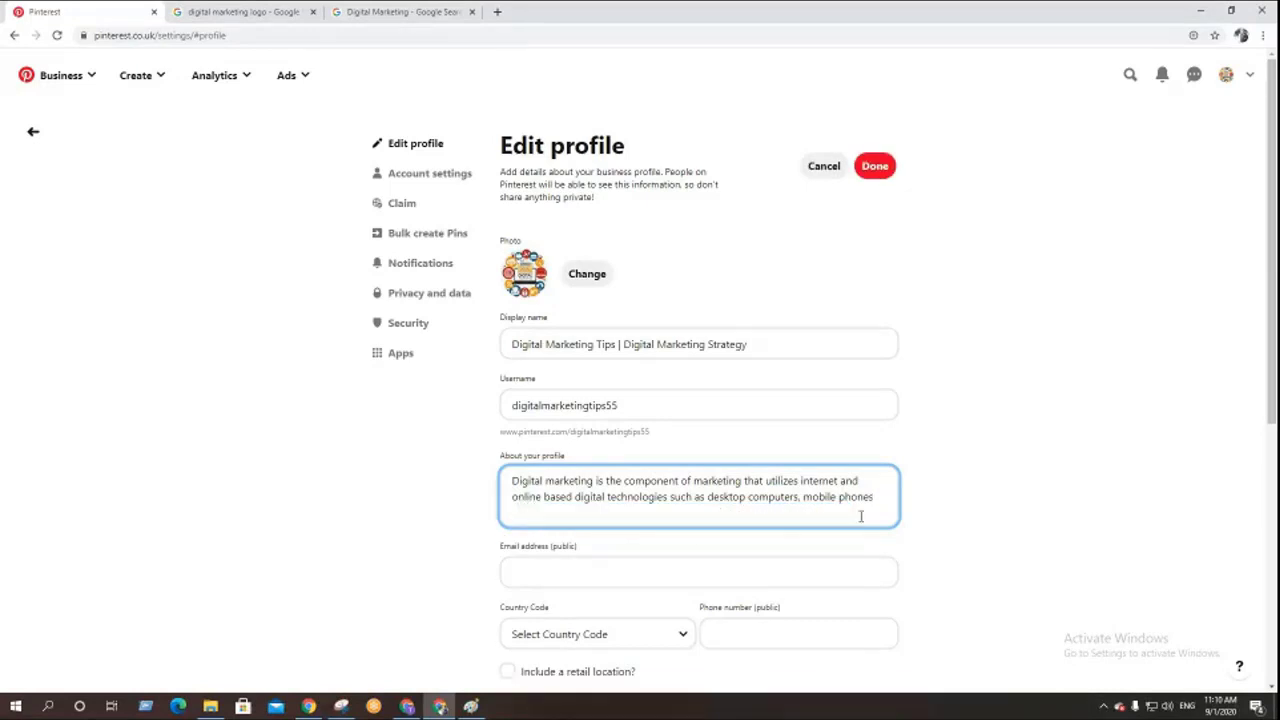
left_click_drag(878, 497, 793, 498)
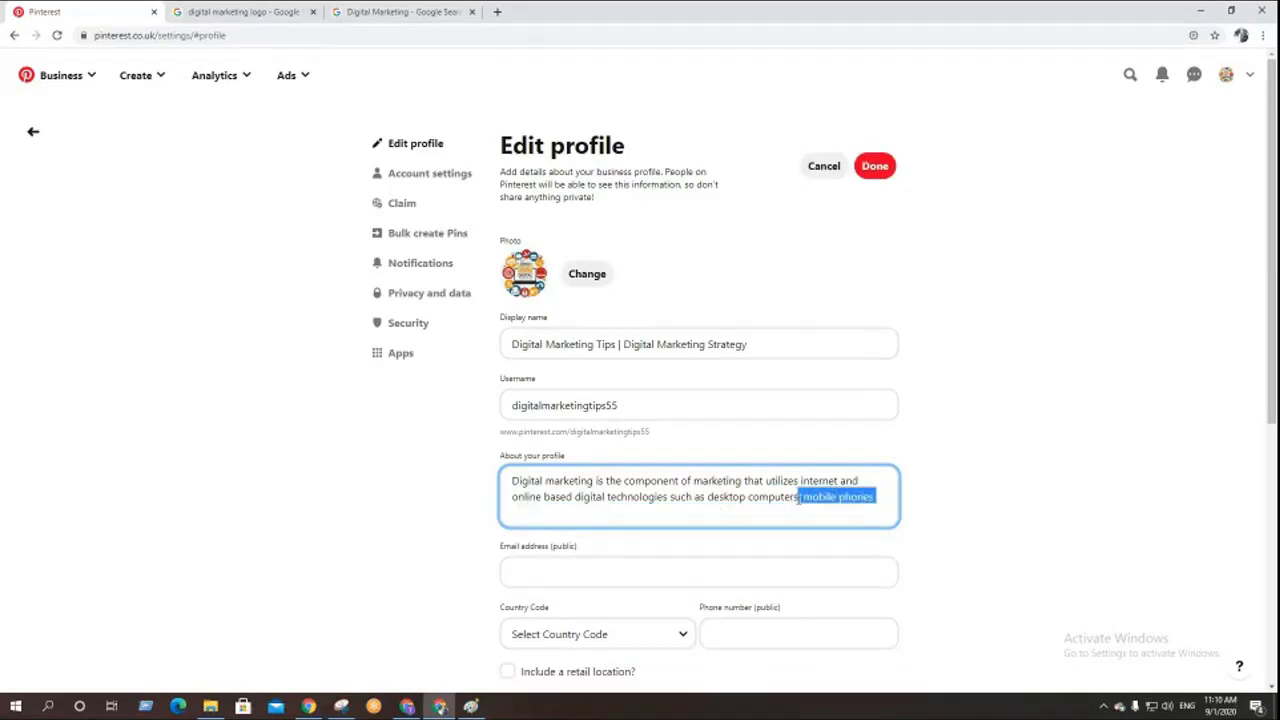
key("BackSpace")
left_click(1016, 535)
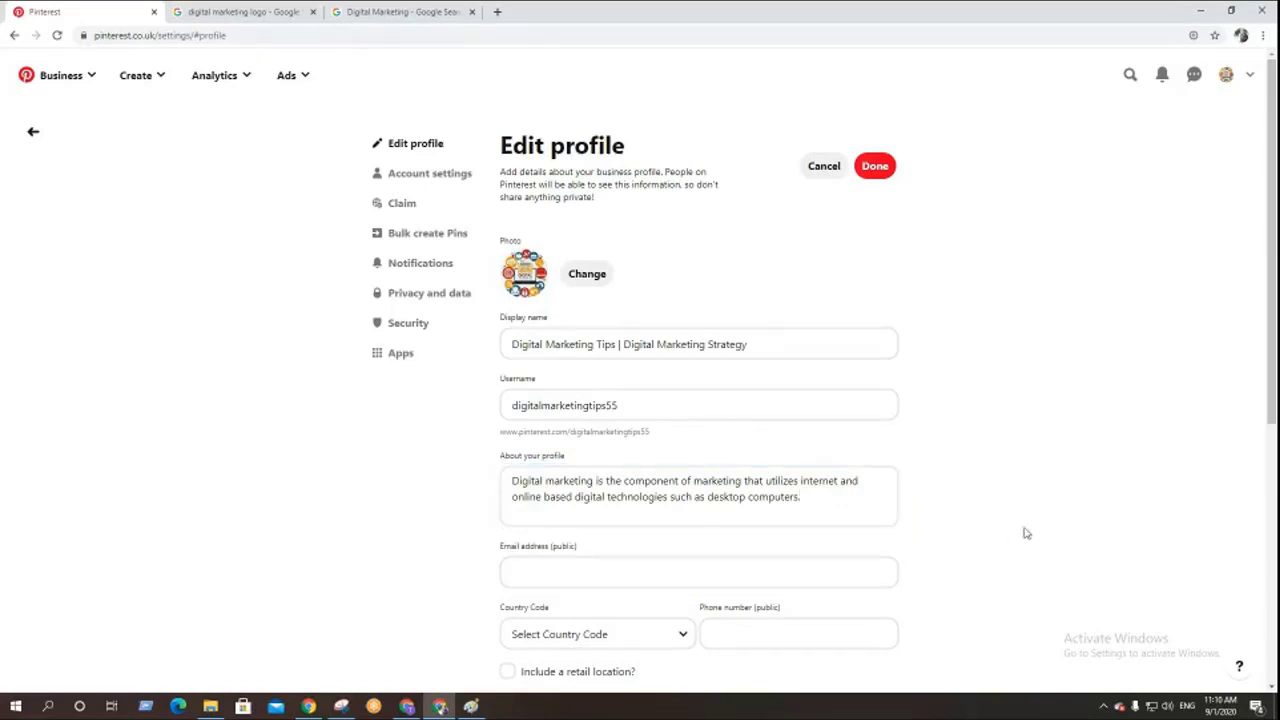
- Set the profile's country code to United States (+1) and save the profile changes
scroll(1023, 531, "down", 2)
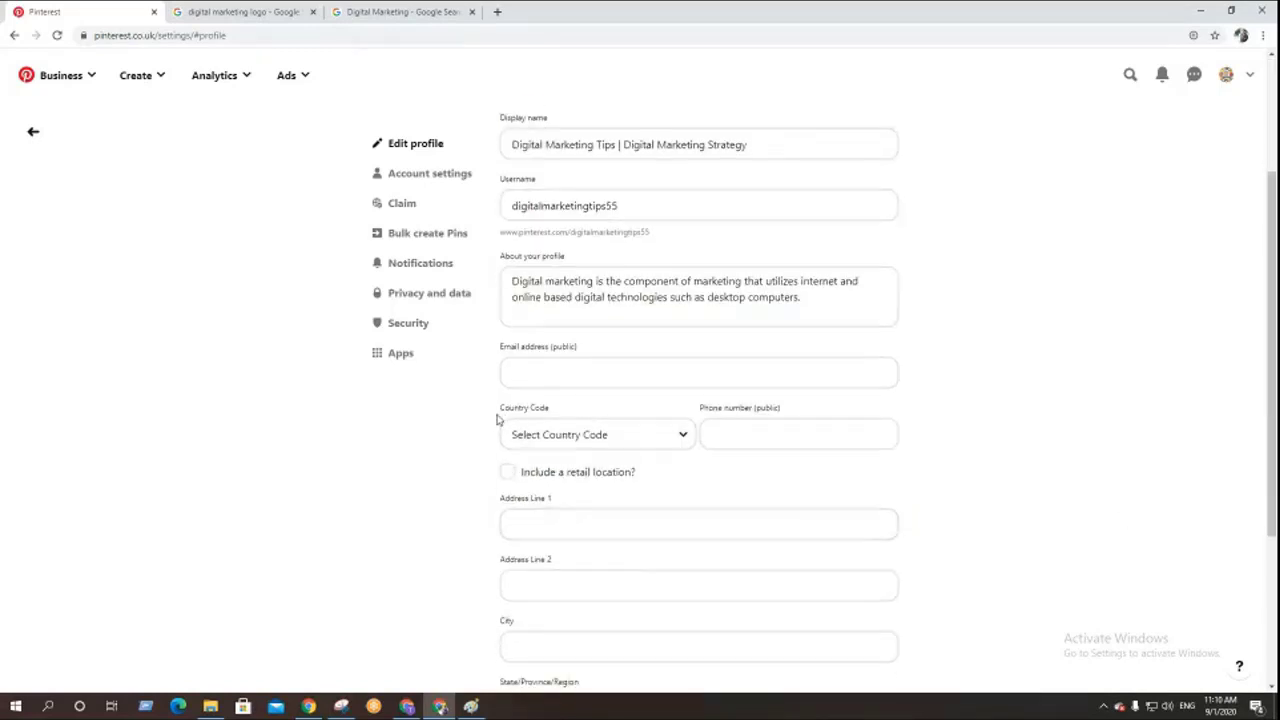
left_click(639, 449)
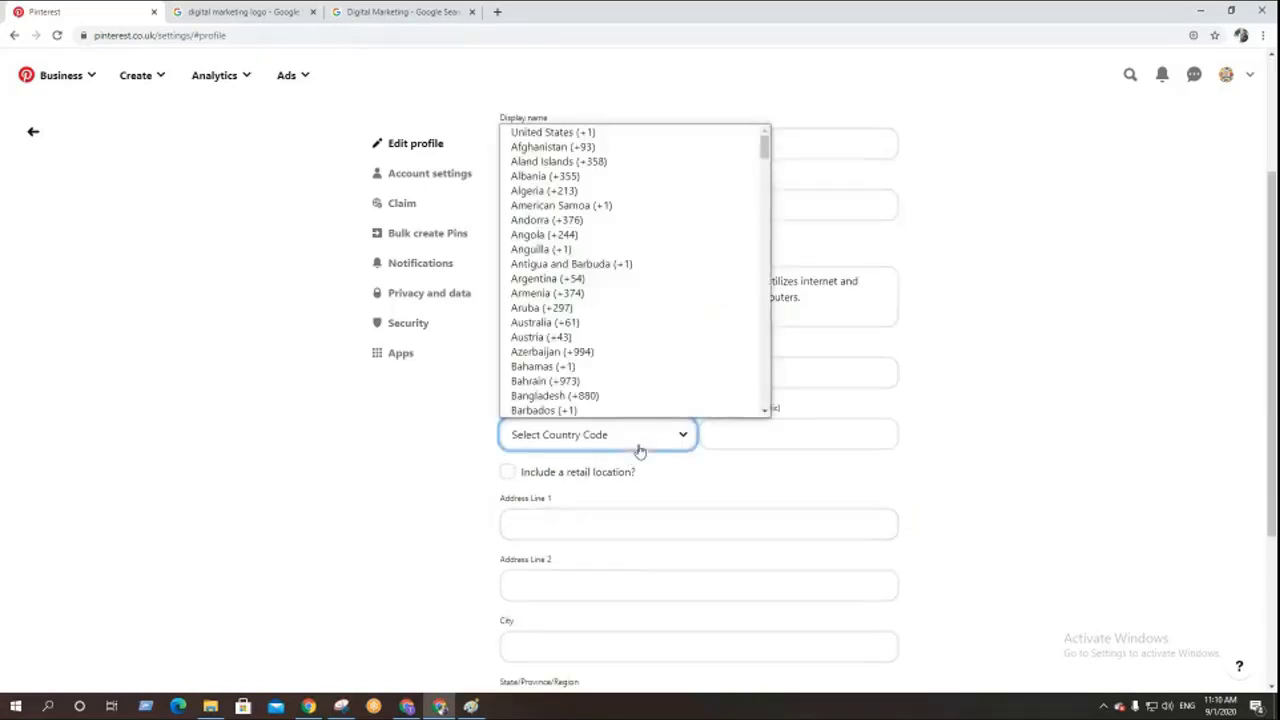
left_click(586, 133)
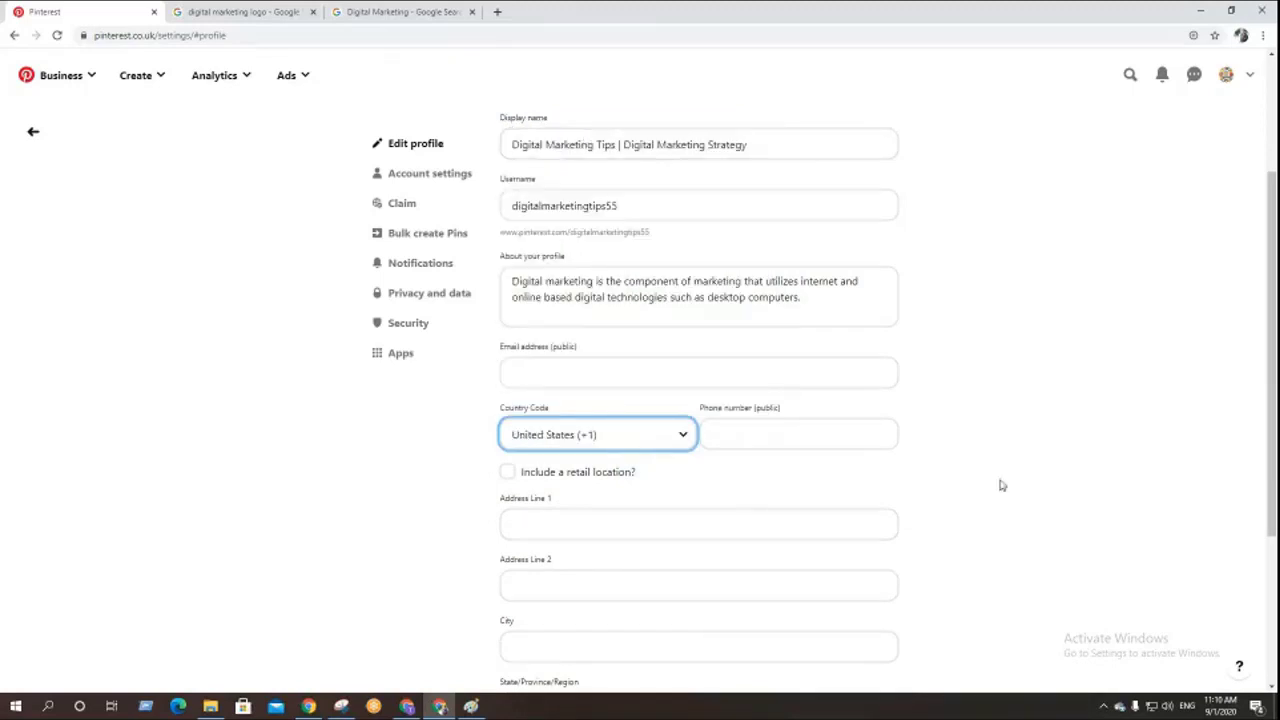
scroll(1005, 488, "up", 2)
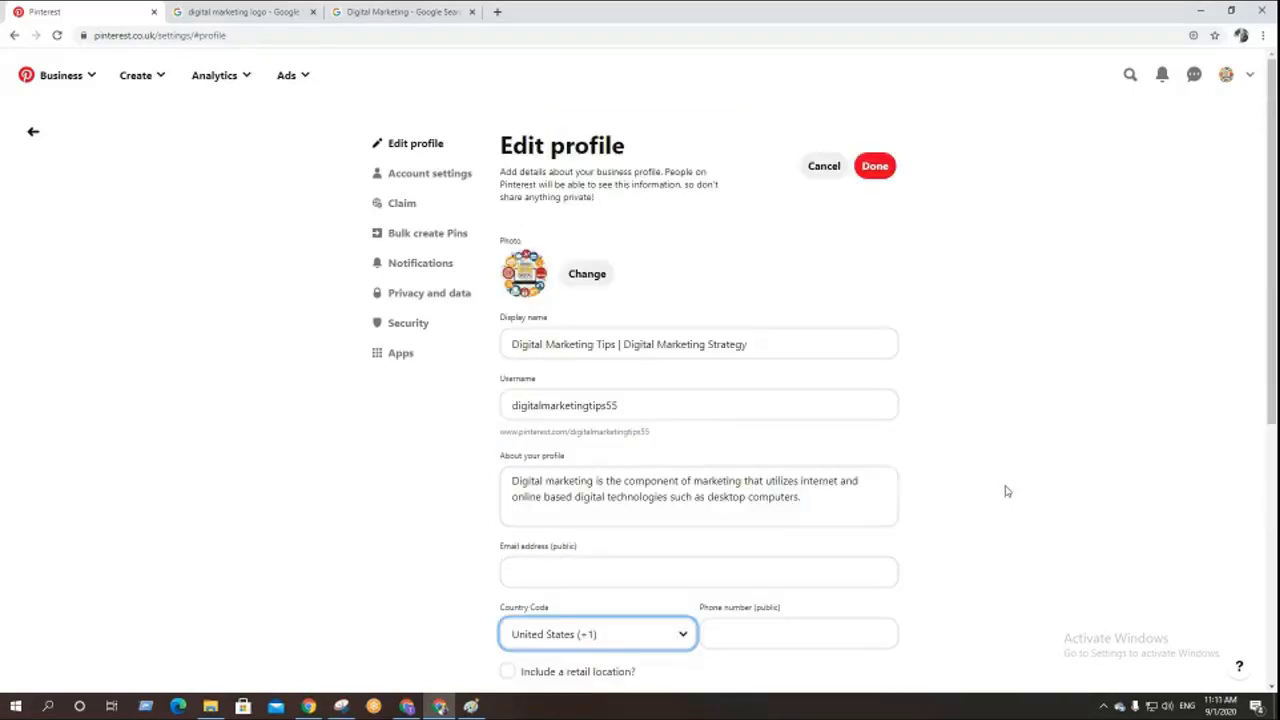
left_click(884, 168)
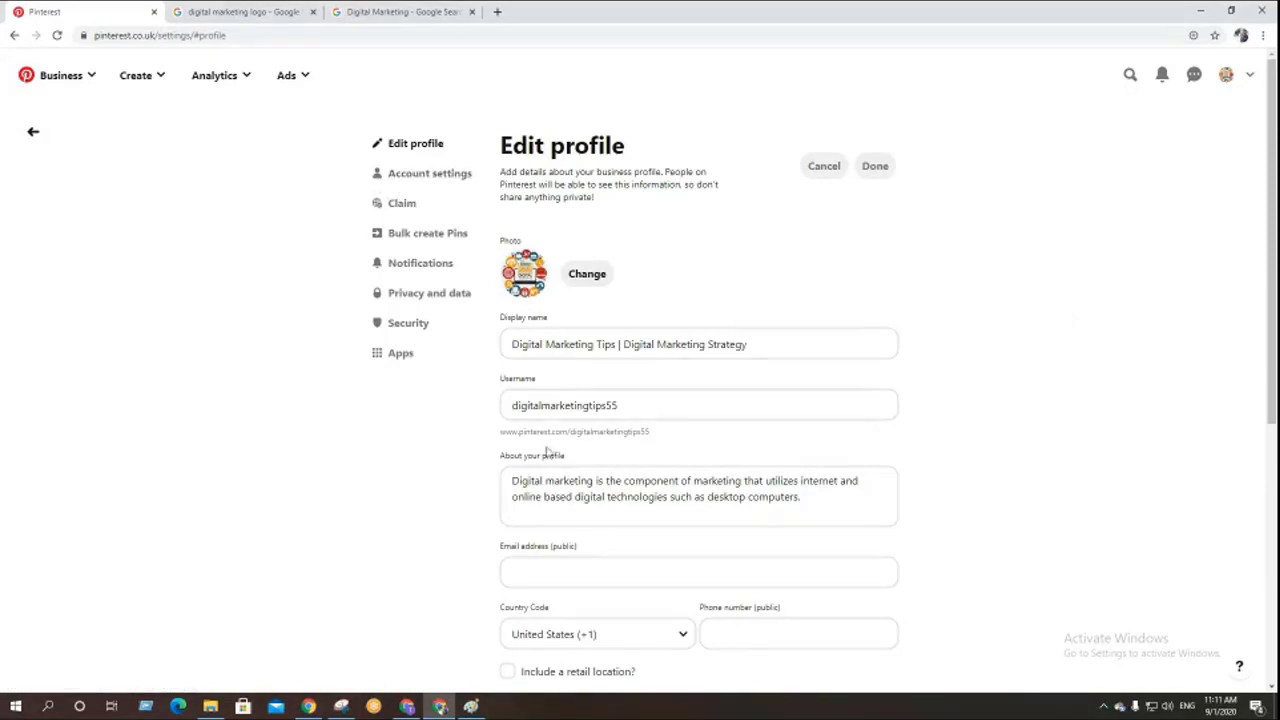
- Replace the contact name in the account settings with the copied display name "Digital Marketing Tips | Digital Marketing Strategy"
left_click(430, 173)
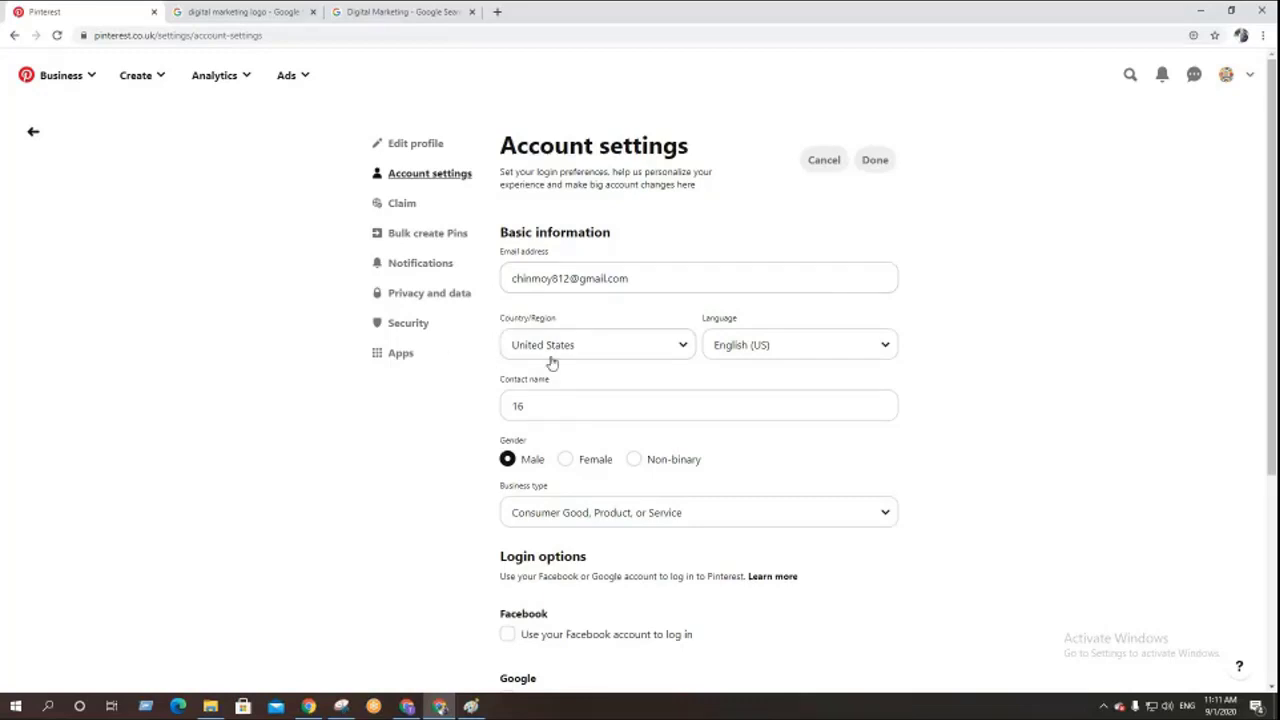
left_click_drag(561, 394, 478, 410)
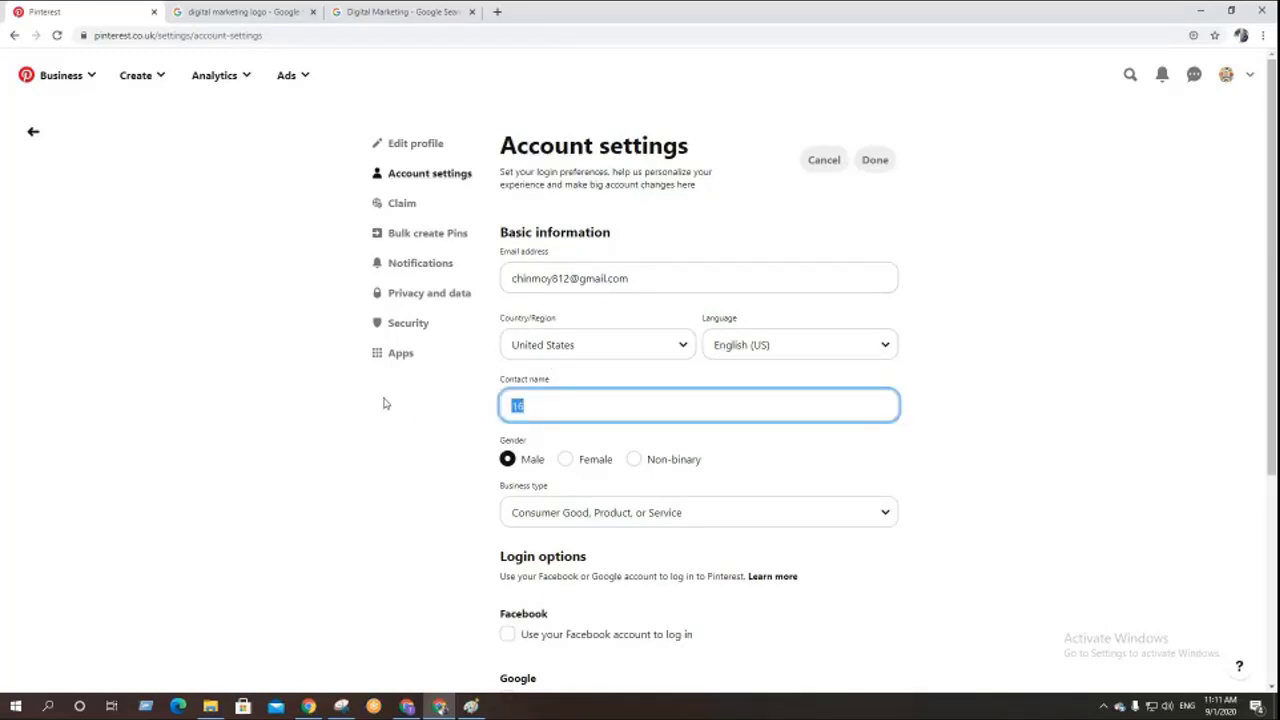
left_click(414, 148)
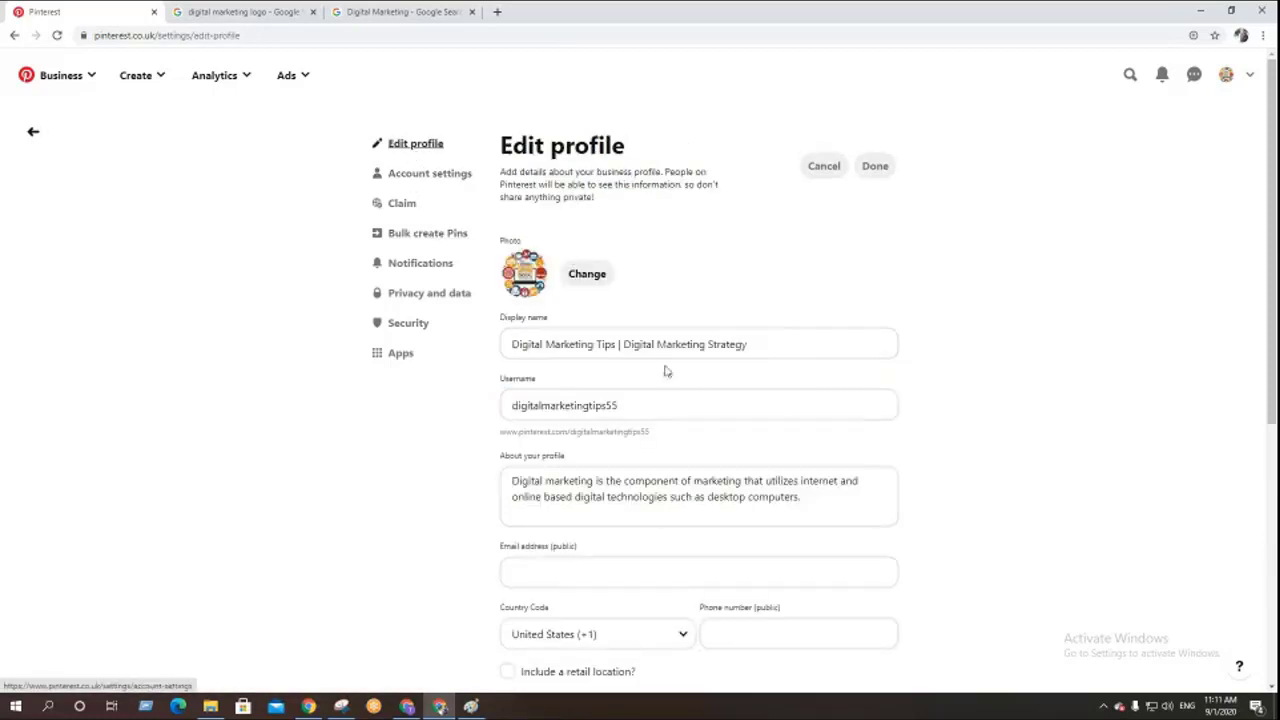
left_click_drag(799, 344, 455, 348)
key("ctrl+c")
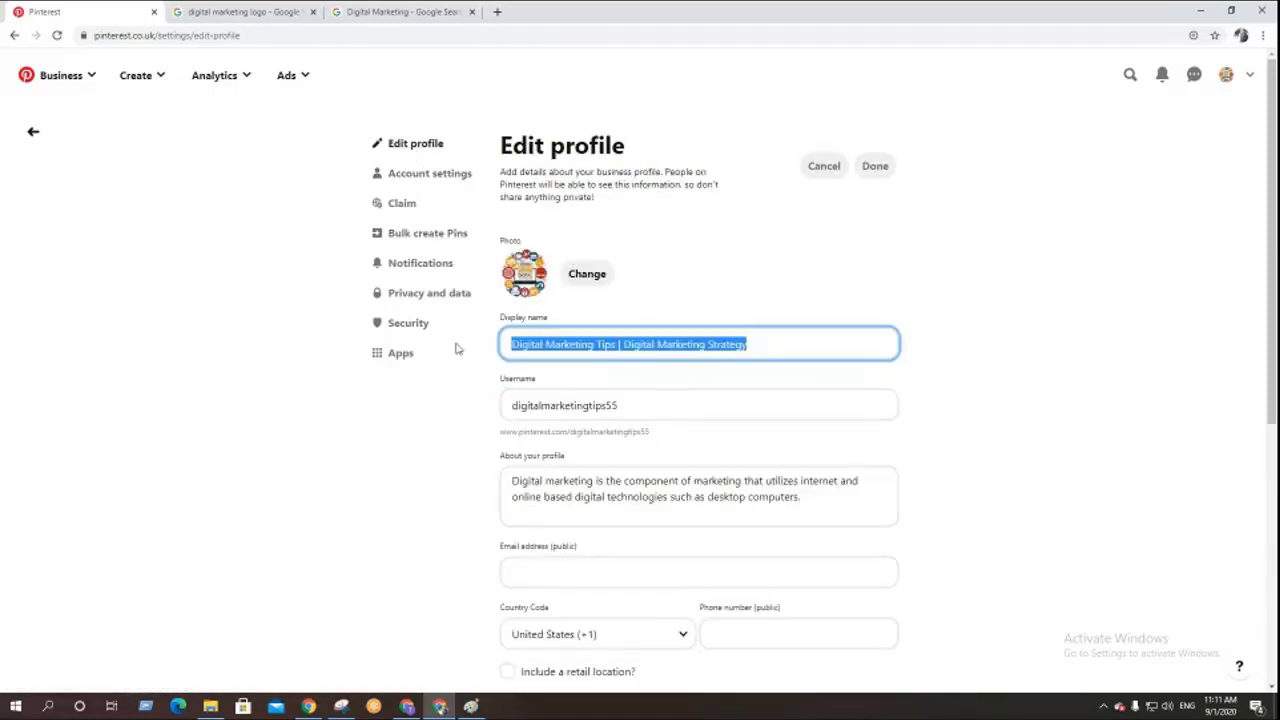
left_click(392, 176)
left_click_drag(535, 416, 452, 418)
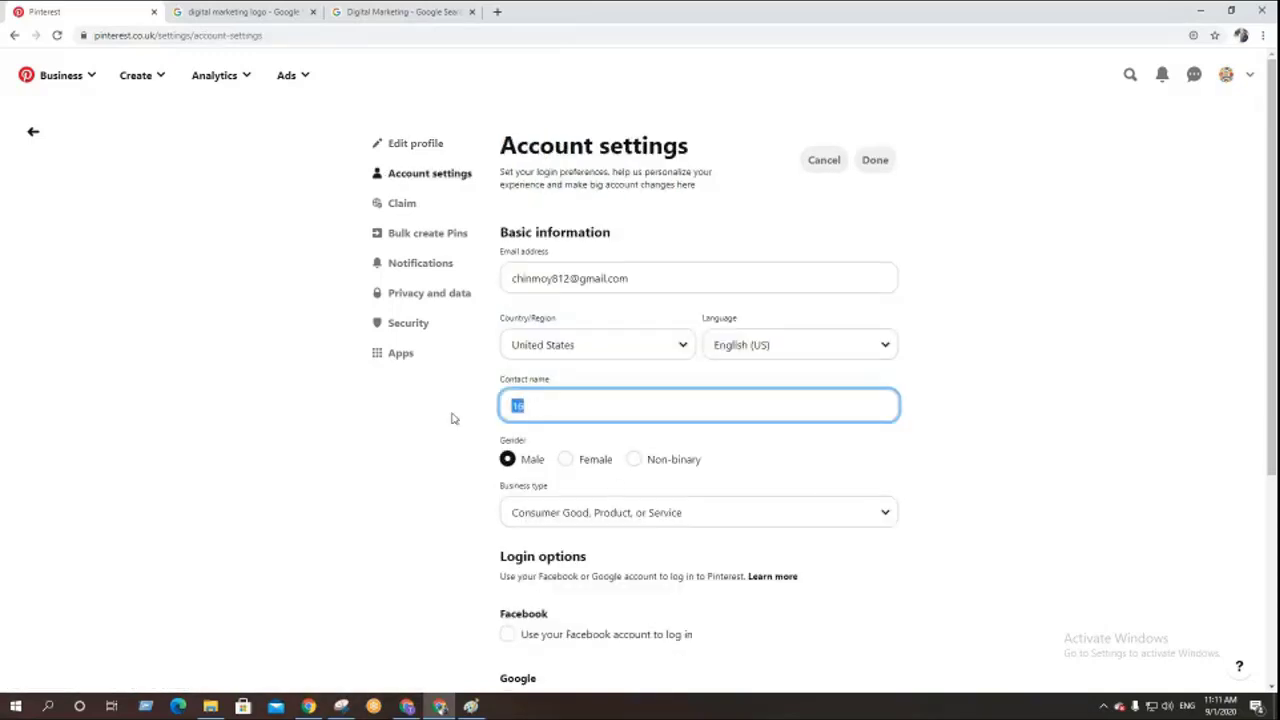
key("ctrl+v")
left_click(385, 426)
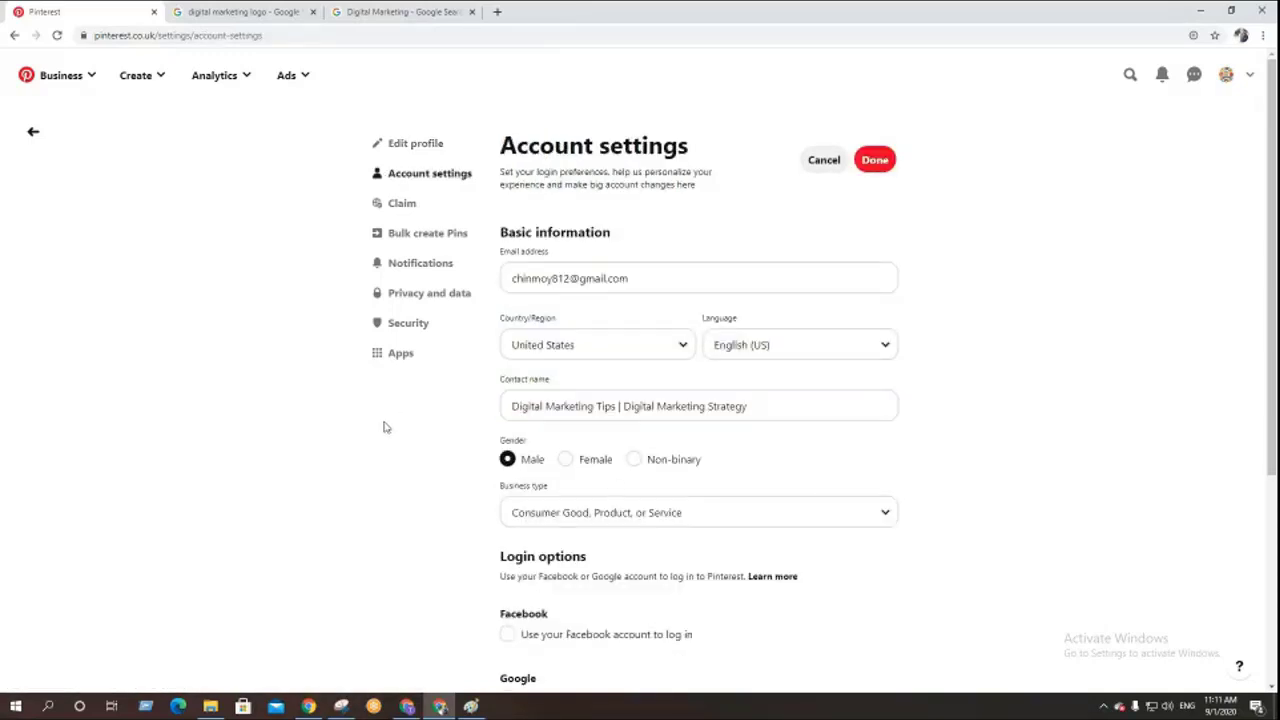
- Set the account's gender to Non-binary, check the remaining account options and save the account settings
scroll(918, 417, "down", 1)
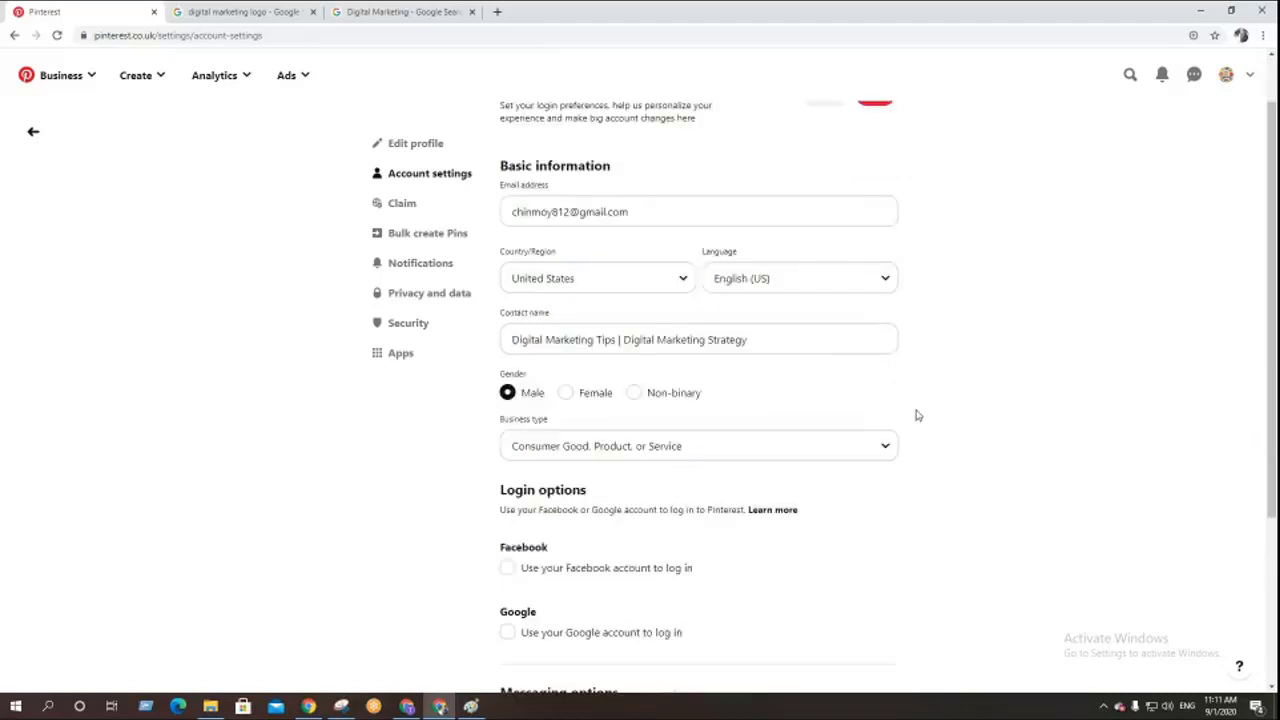
left_click(640, 396)
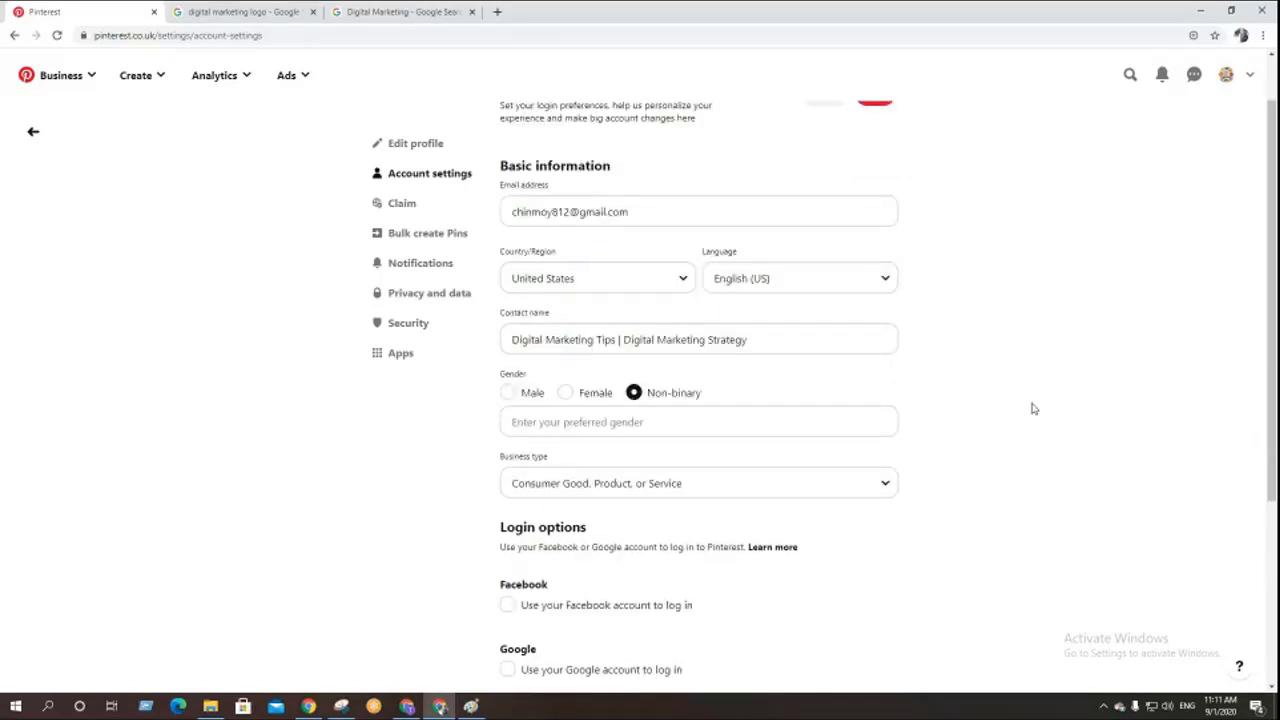
scroll(1041, 422, "down", 1)
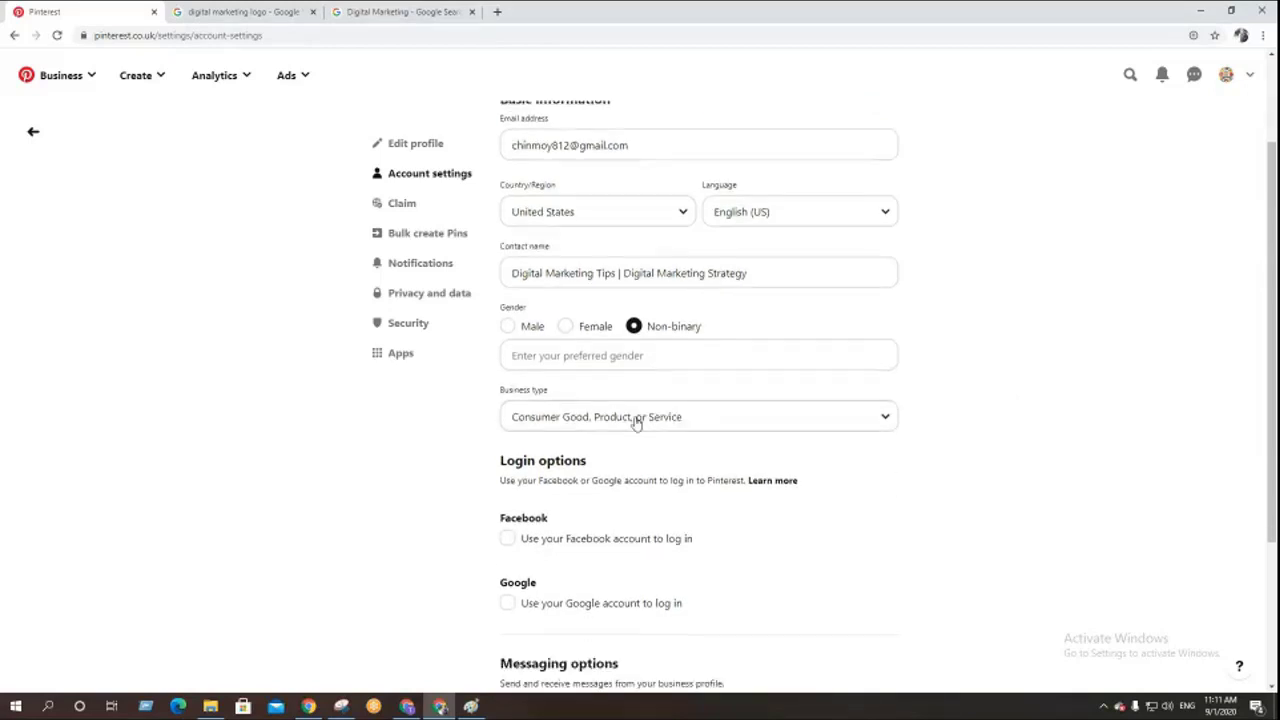
scroll(997, 452, "down", 3)
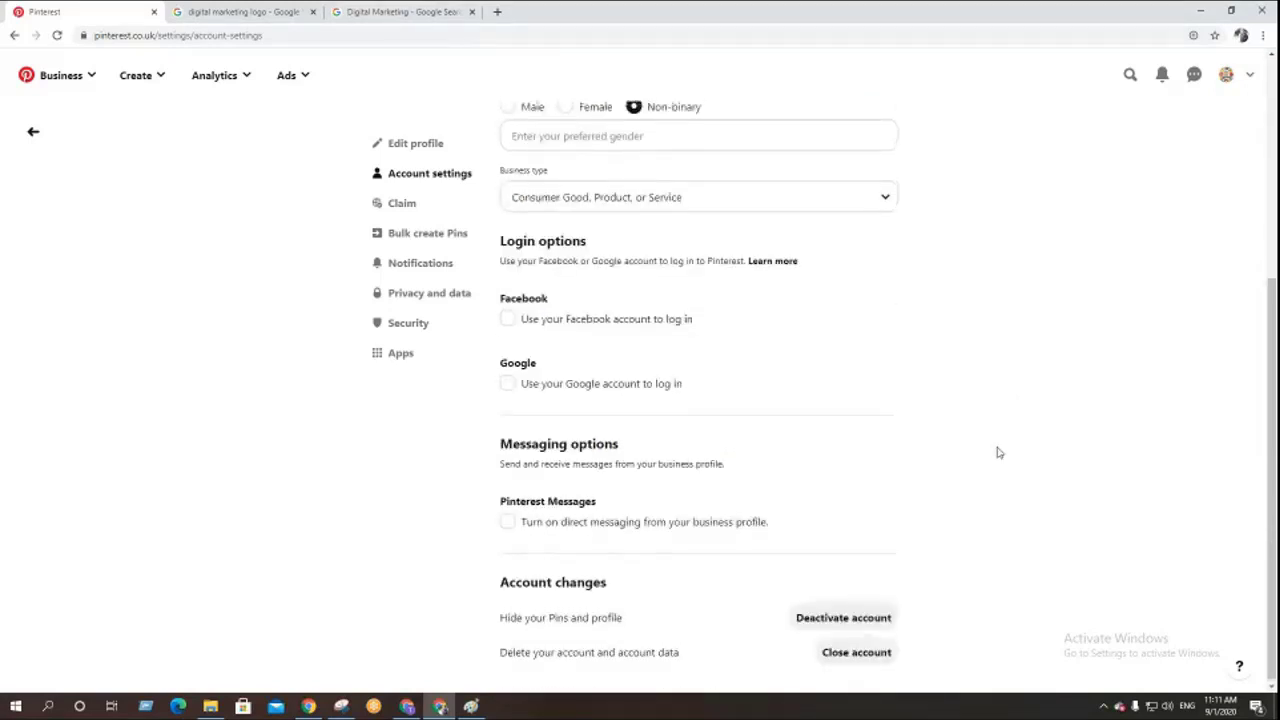
scroll(997, 452, "up", 4)
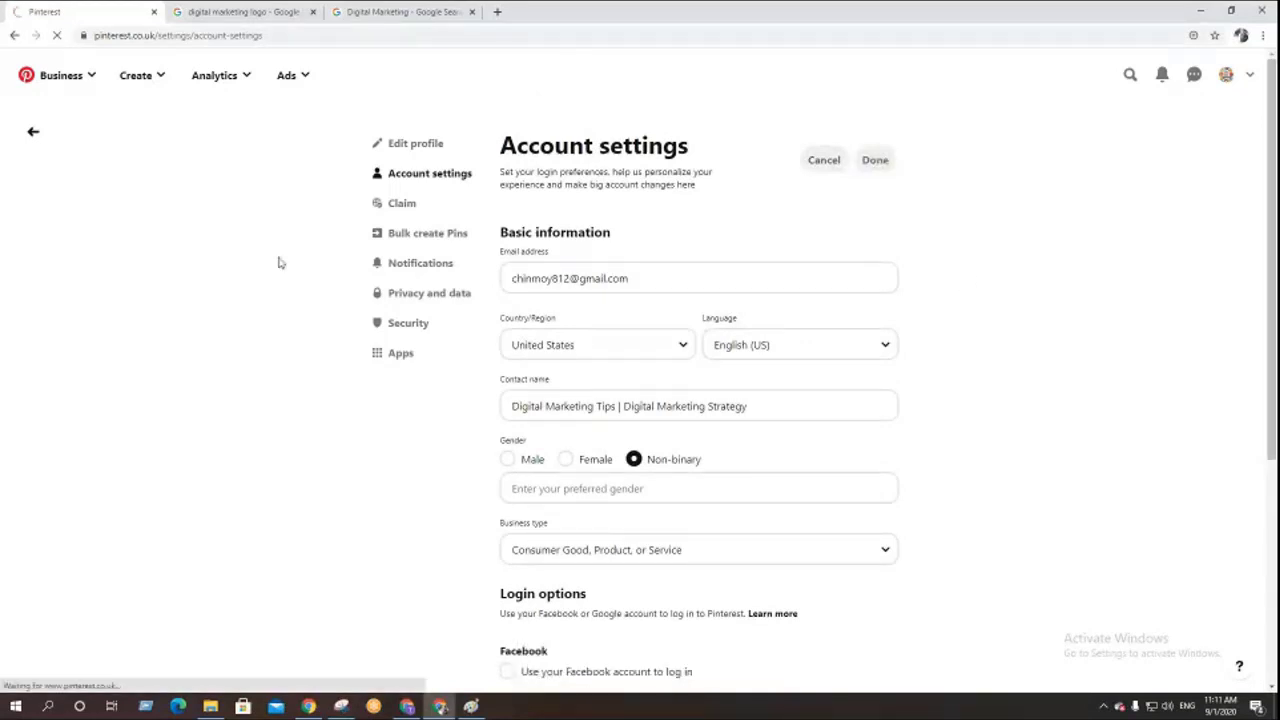
- Look over the Claim settings and review the display name and description on the public business profile
left_click(403, 205)
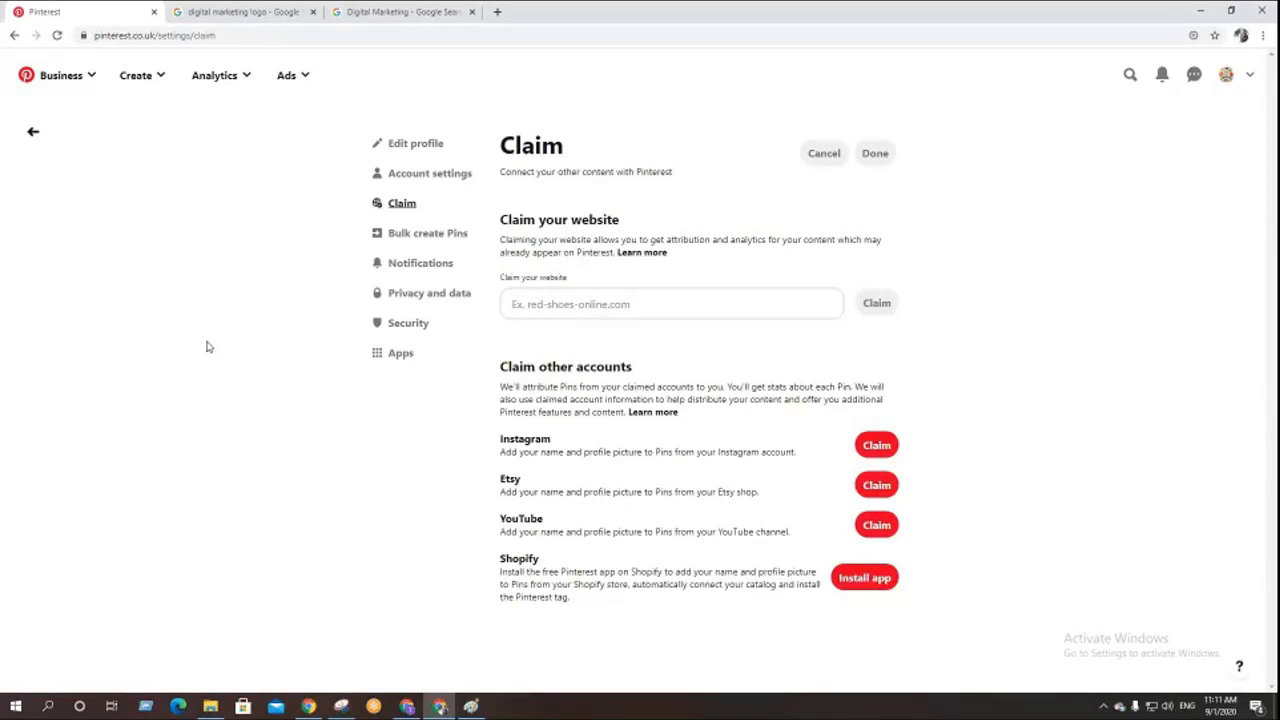
left_click(425, 145)
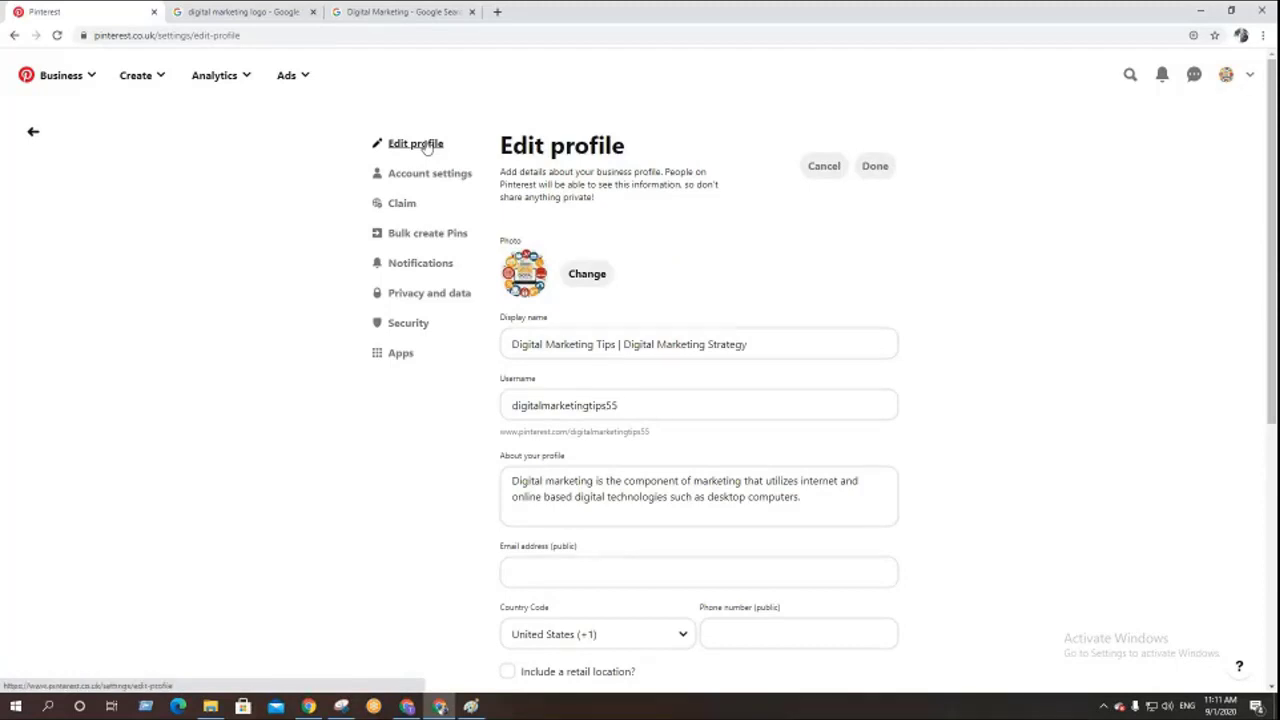
left_click(1226, 77)
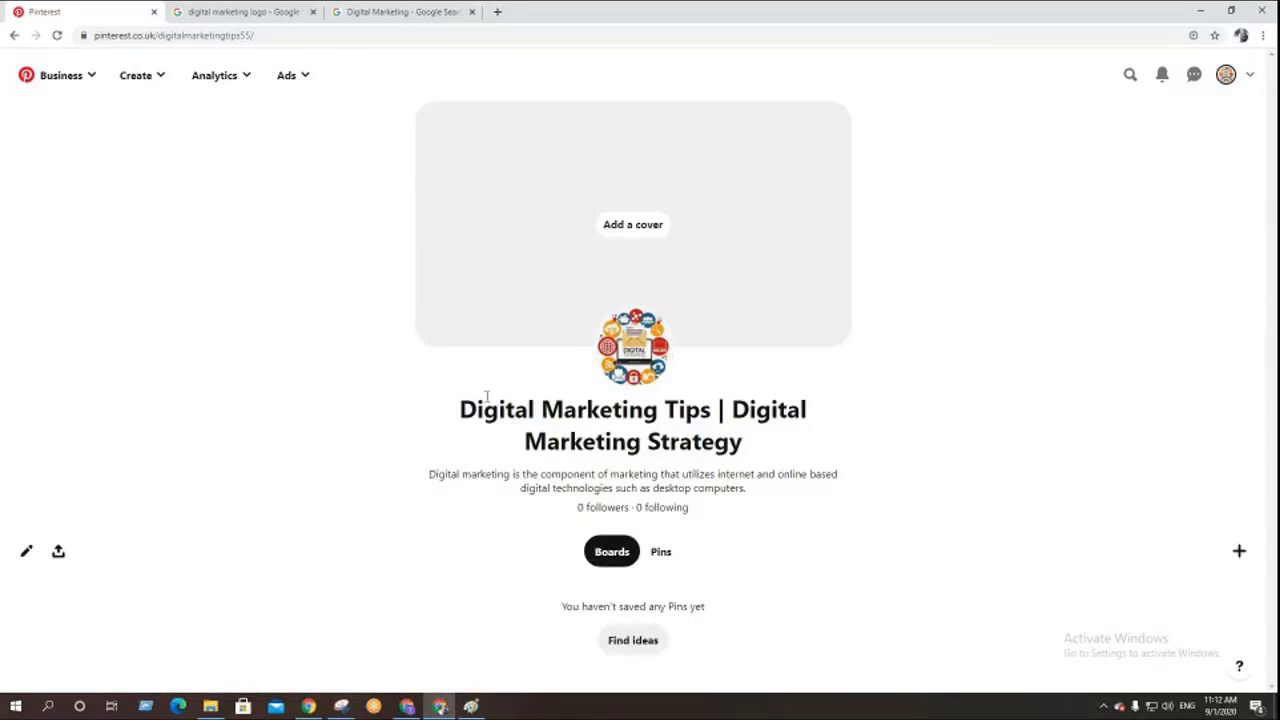
left_click_drag(460, 410, 745, 452)
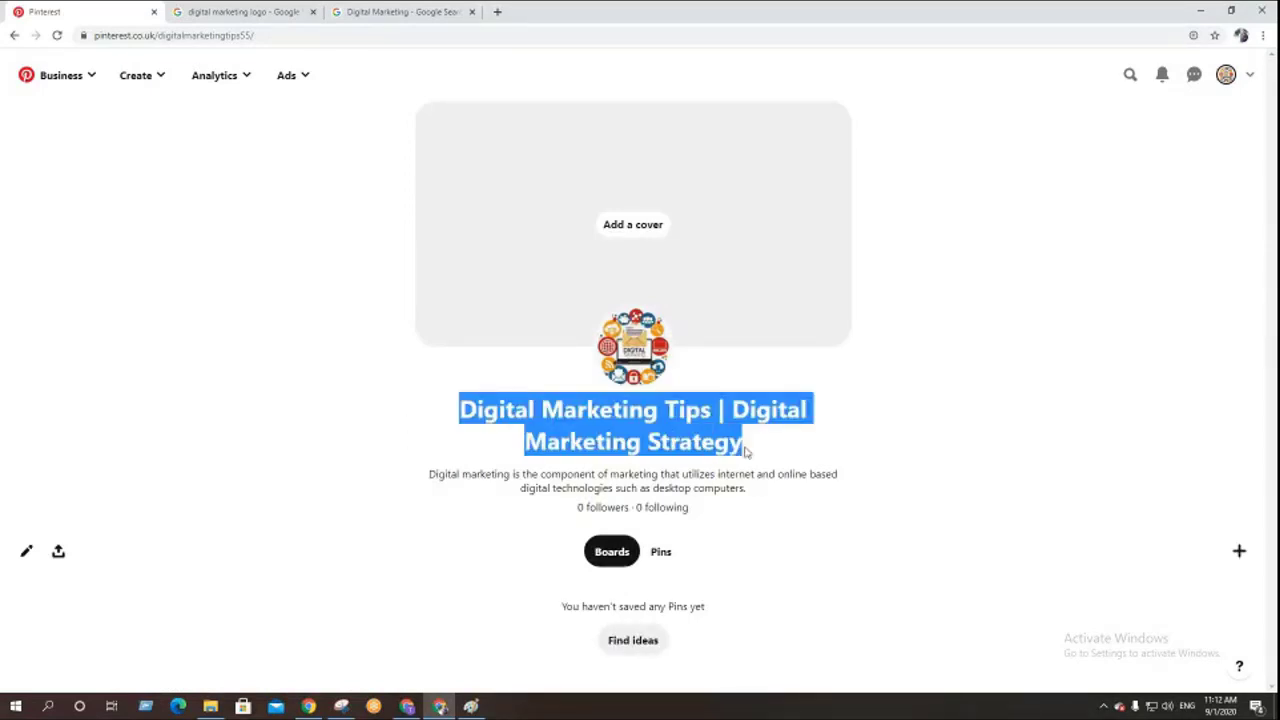
left_click(449, 423)
left_click_drag(449, 423, 772, 445)
left_click(711, 444)
left_click_drag(429, 481, 840, 489)
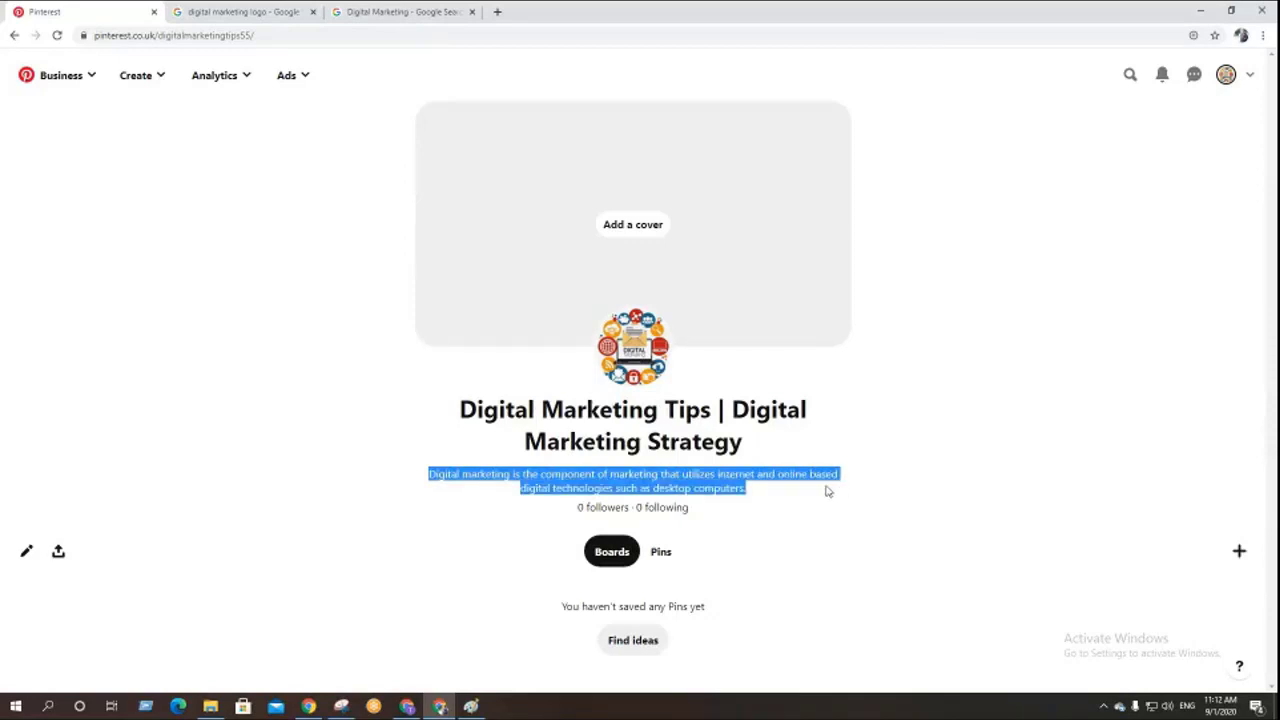
left_click(760, 492)
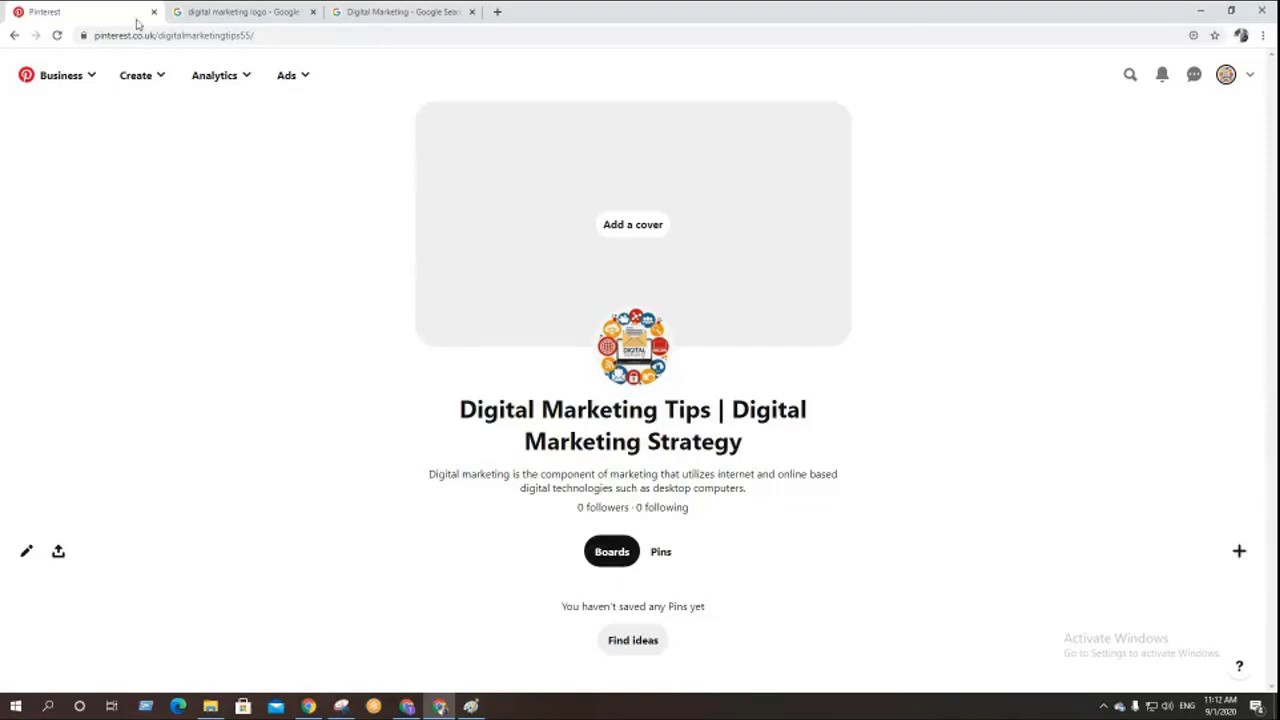
- Check the username part of the profile's web address and open the home feed
left_click_drag(157, 35, 256, 35)
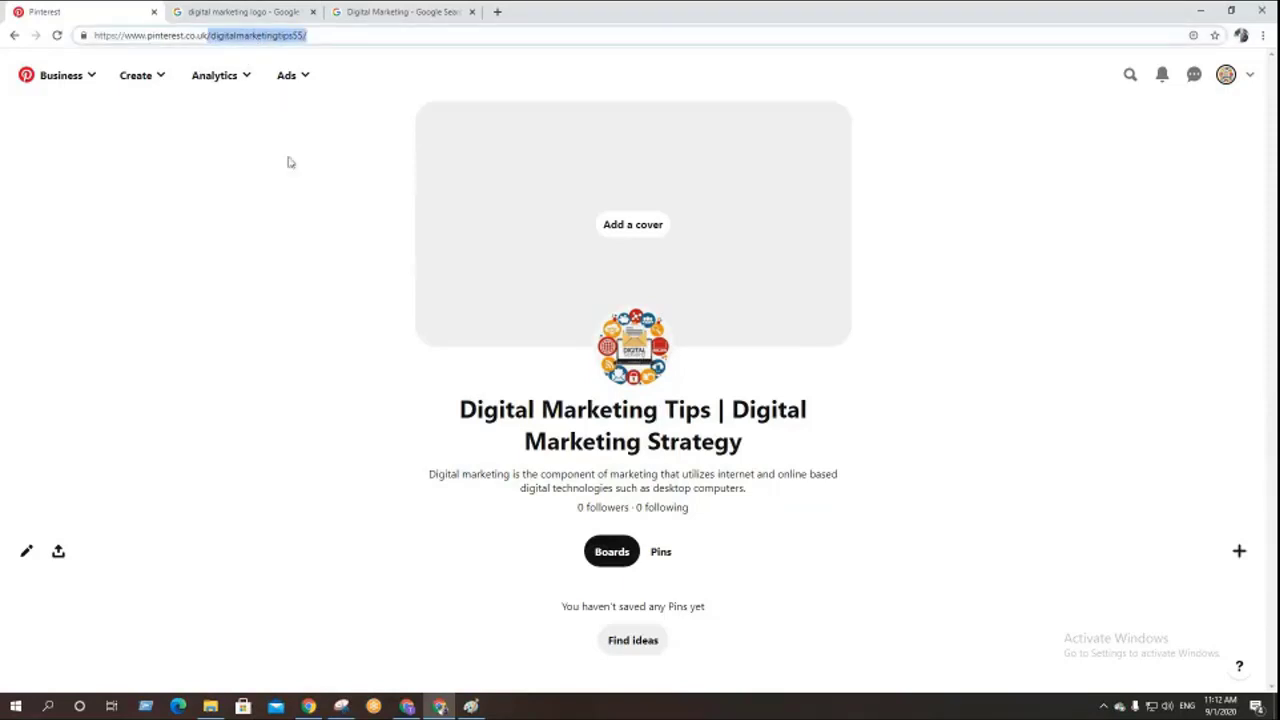
left_click(278, 195)
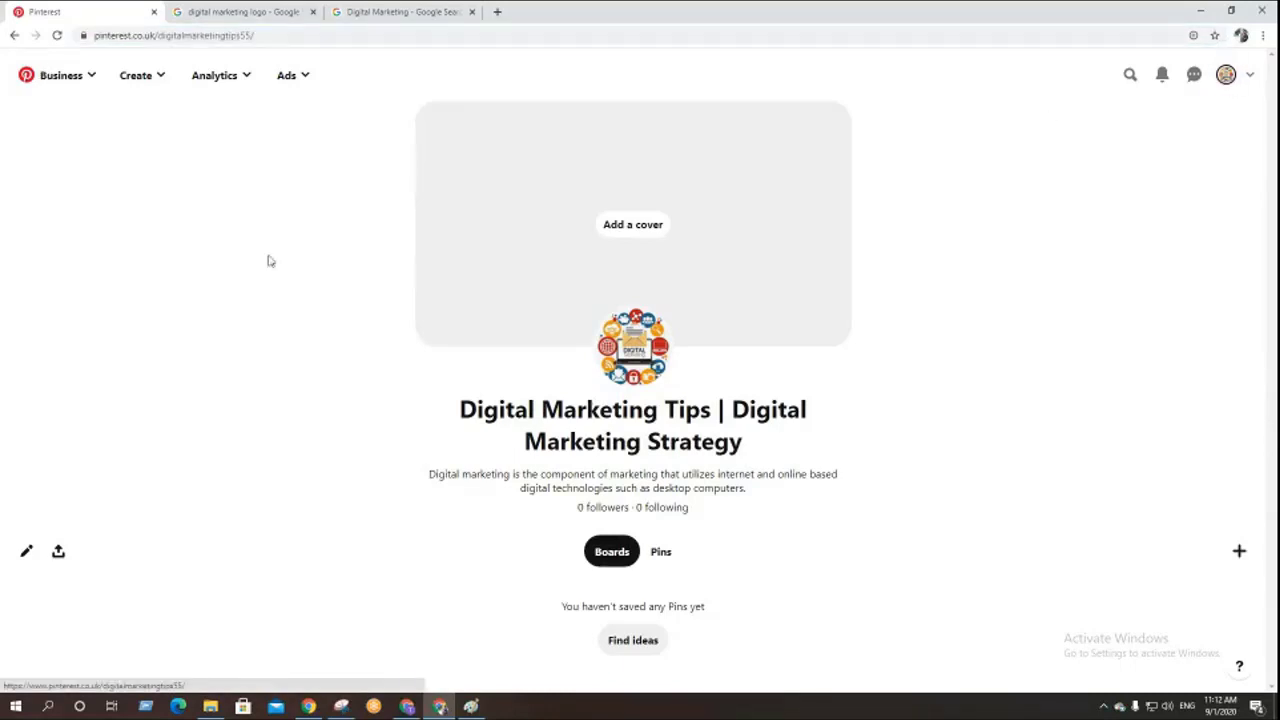
left_click(74, 84)
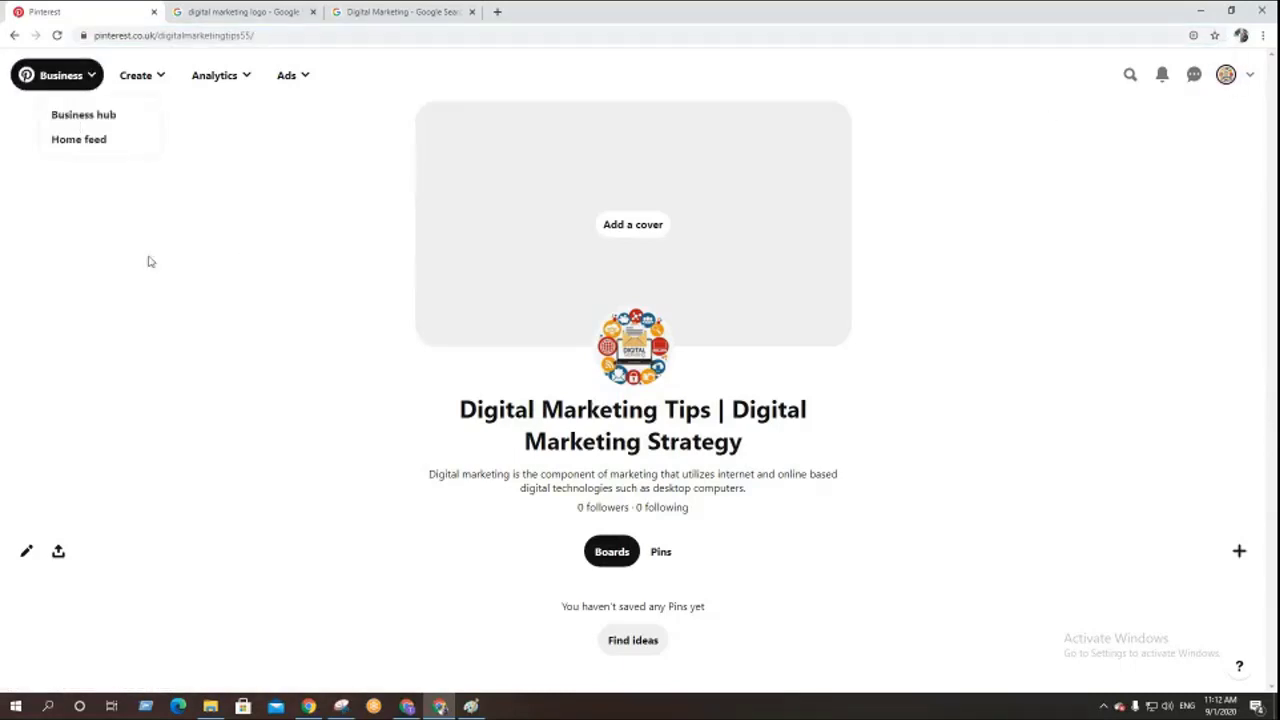
left_click(79, 141)
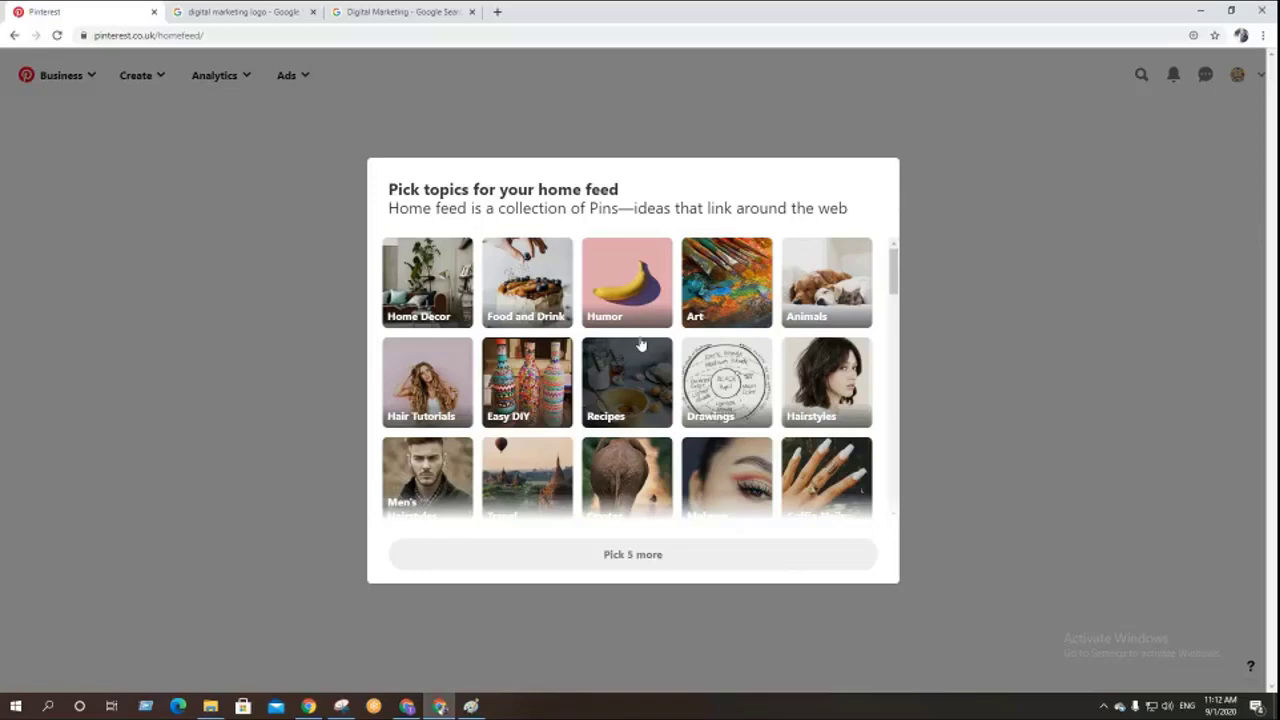
- Look through the full range of topics offered for the home feed
scroll(553, 390, "down", 2)
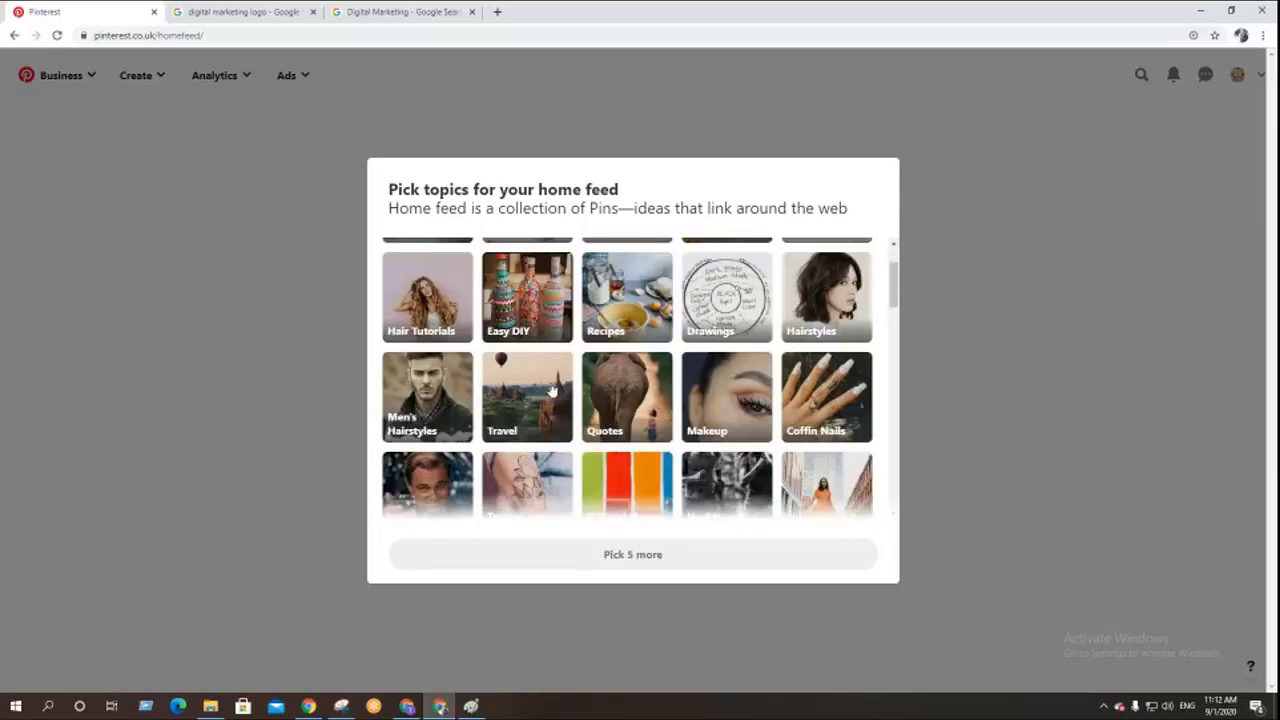
scroll(553, 390, "down", 10)
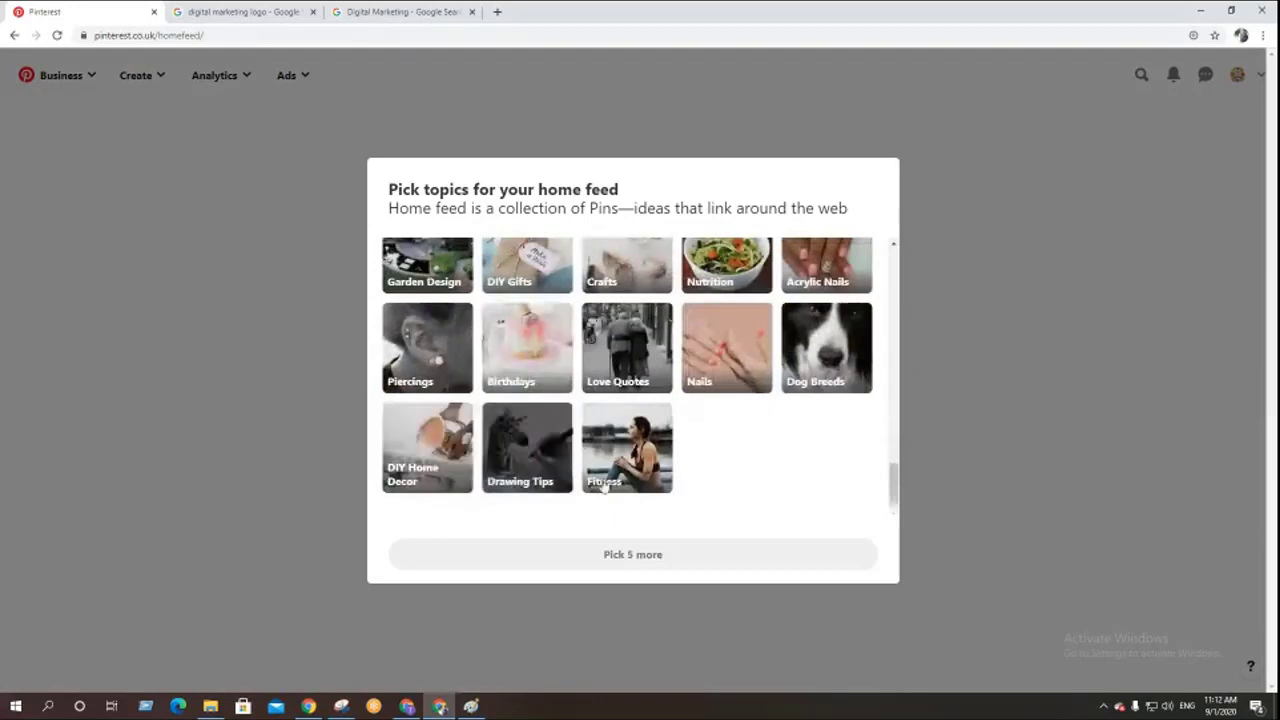
scroll(662, 482, "up", 3)
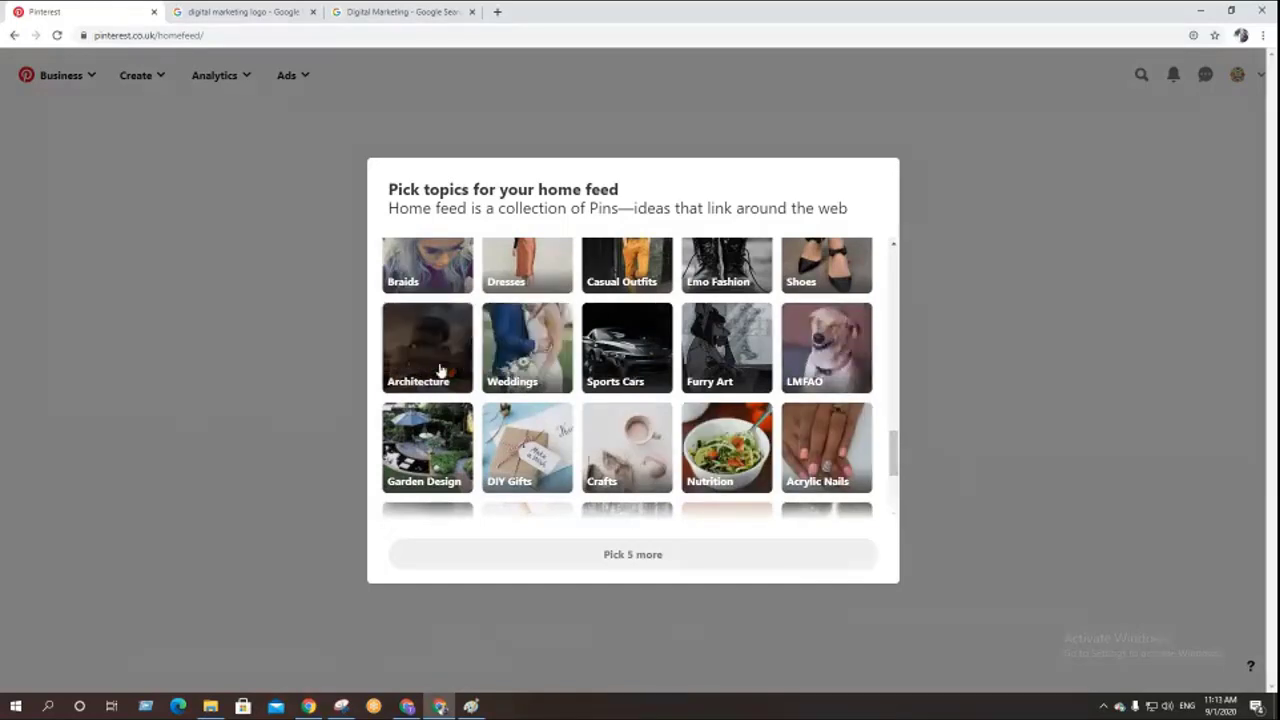
scroll(430, 340, "up", 1)
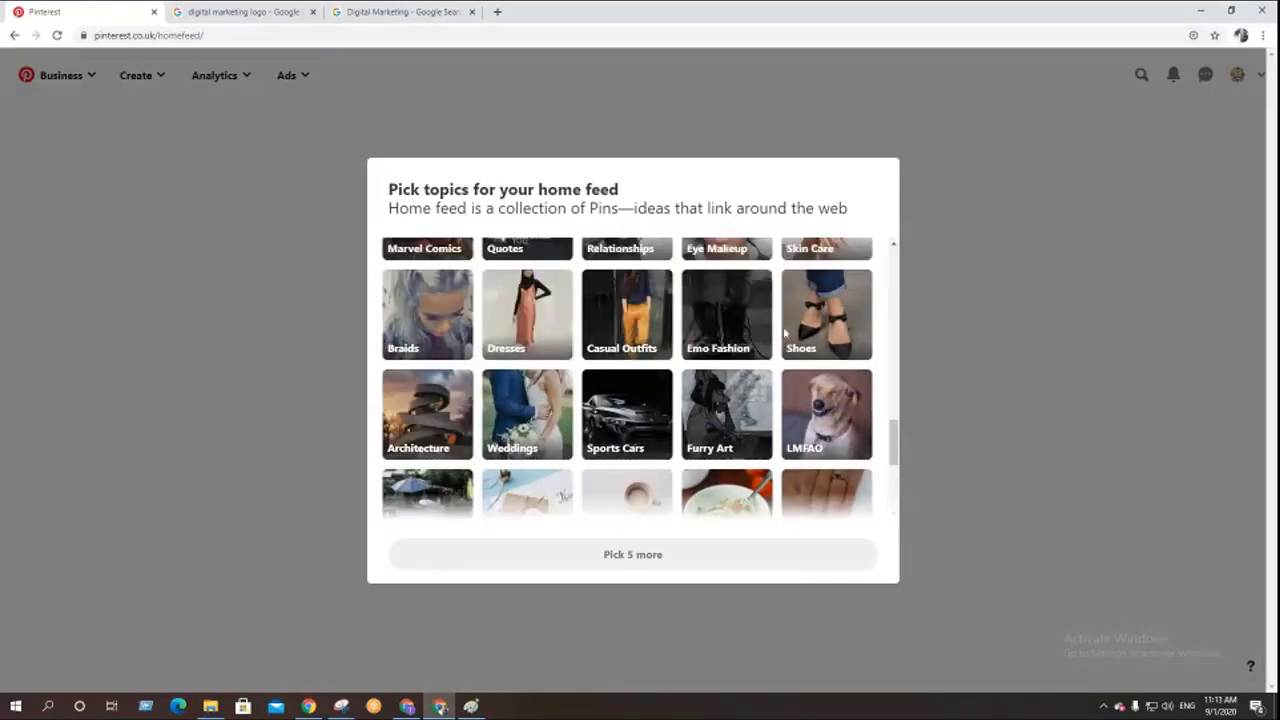
scroll(765, 420, "up", 1)
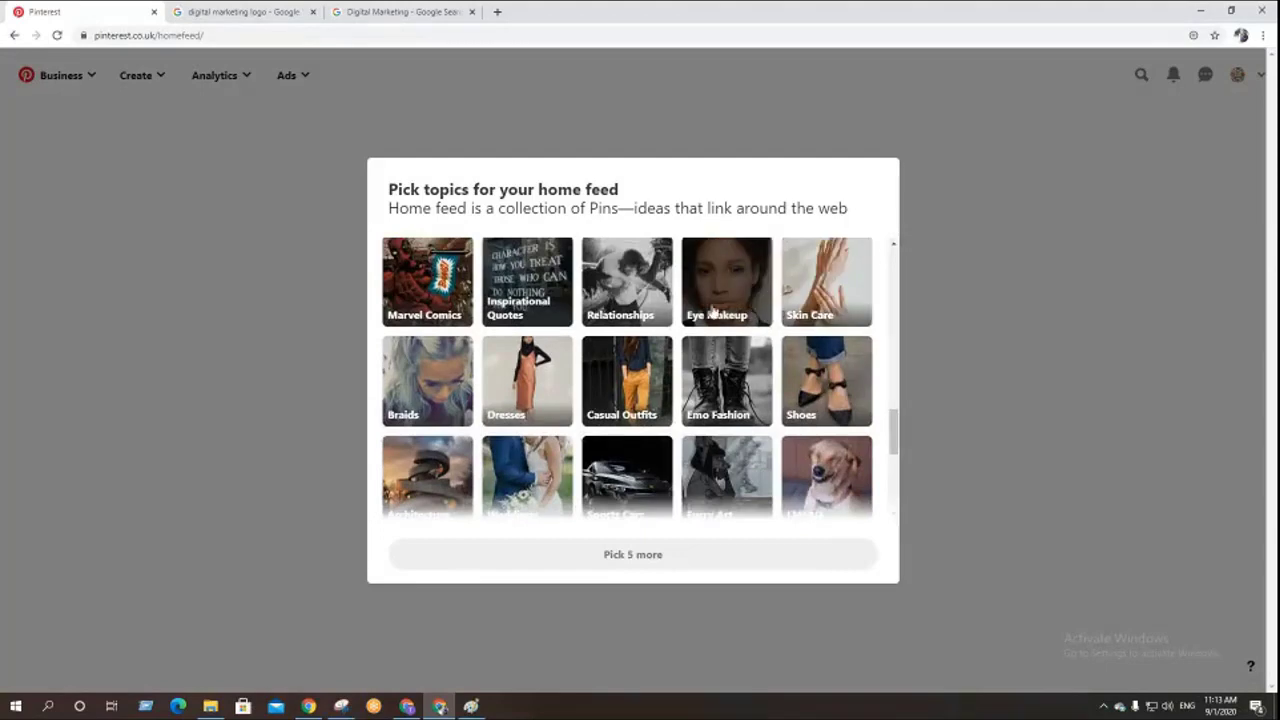
scroll(455, 320, "up", 2)
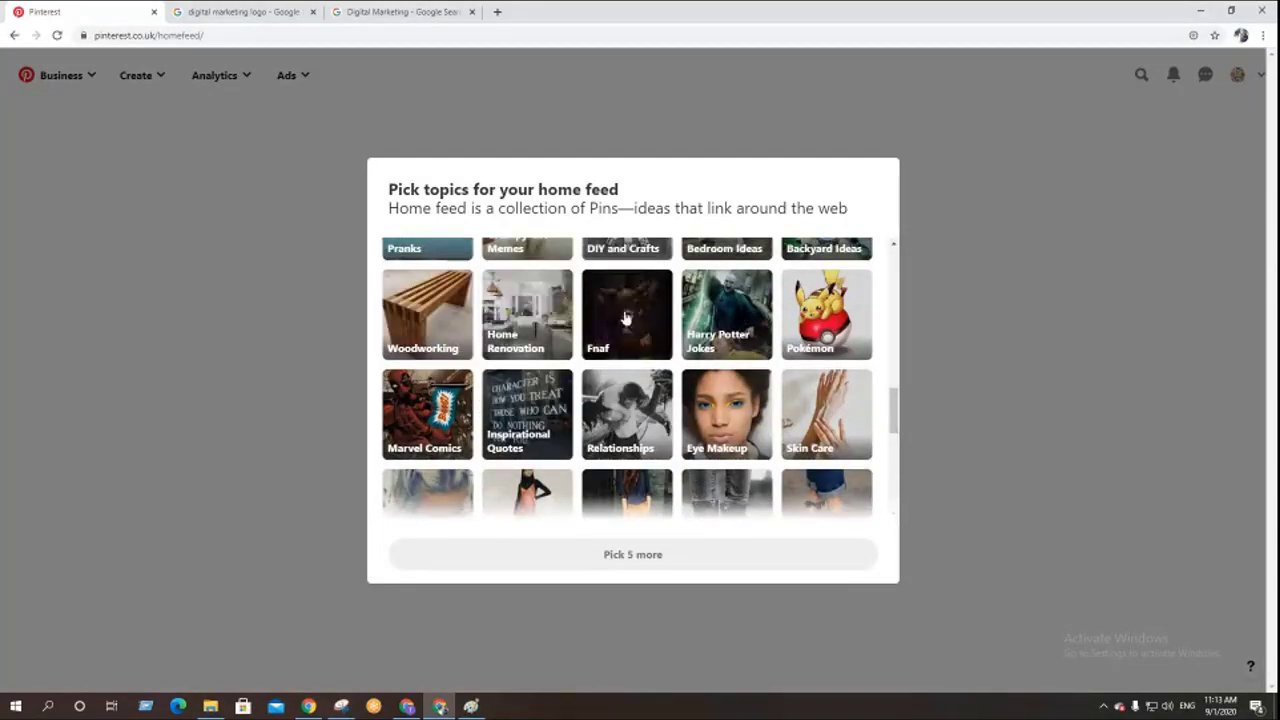
scroll(760, 370, "up", 1)
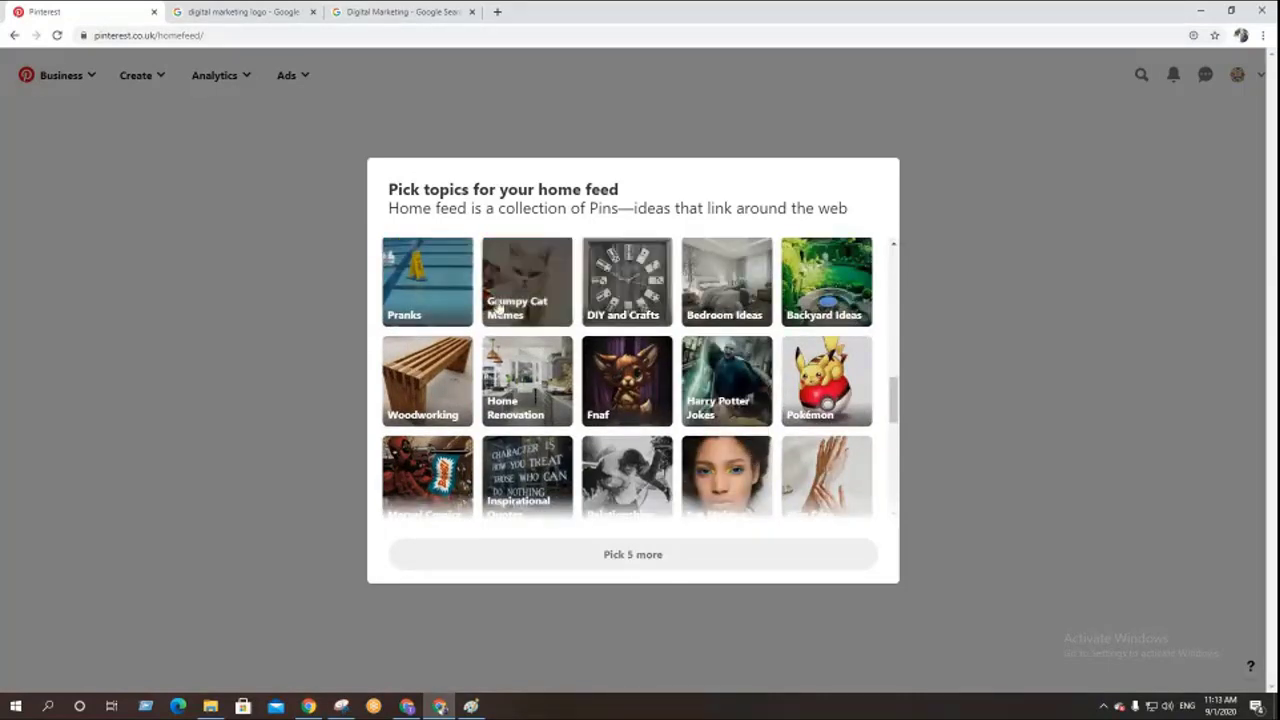
scroll(455, 395, "up", 1)
scroll(465, 397, "up", 2)
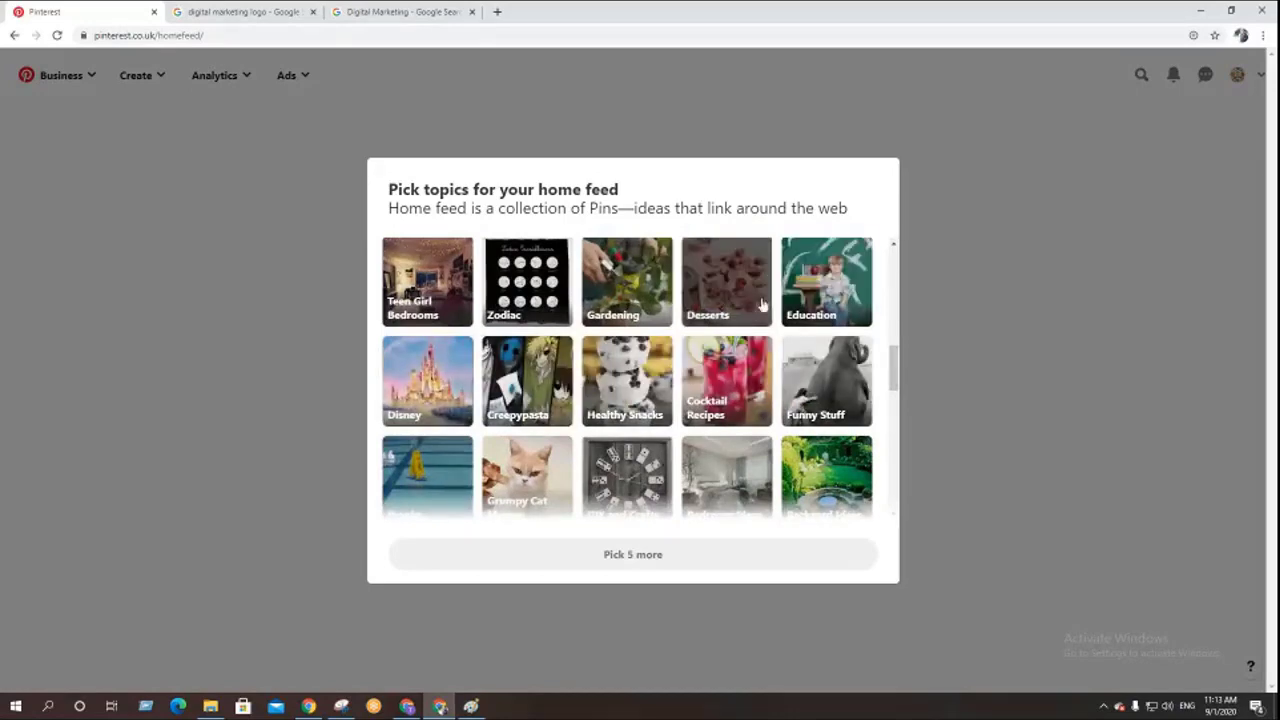
scroll(465, 320, "up", 2)
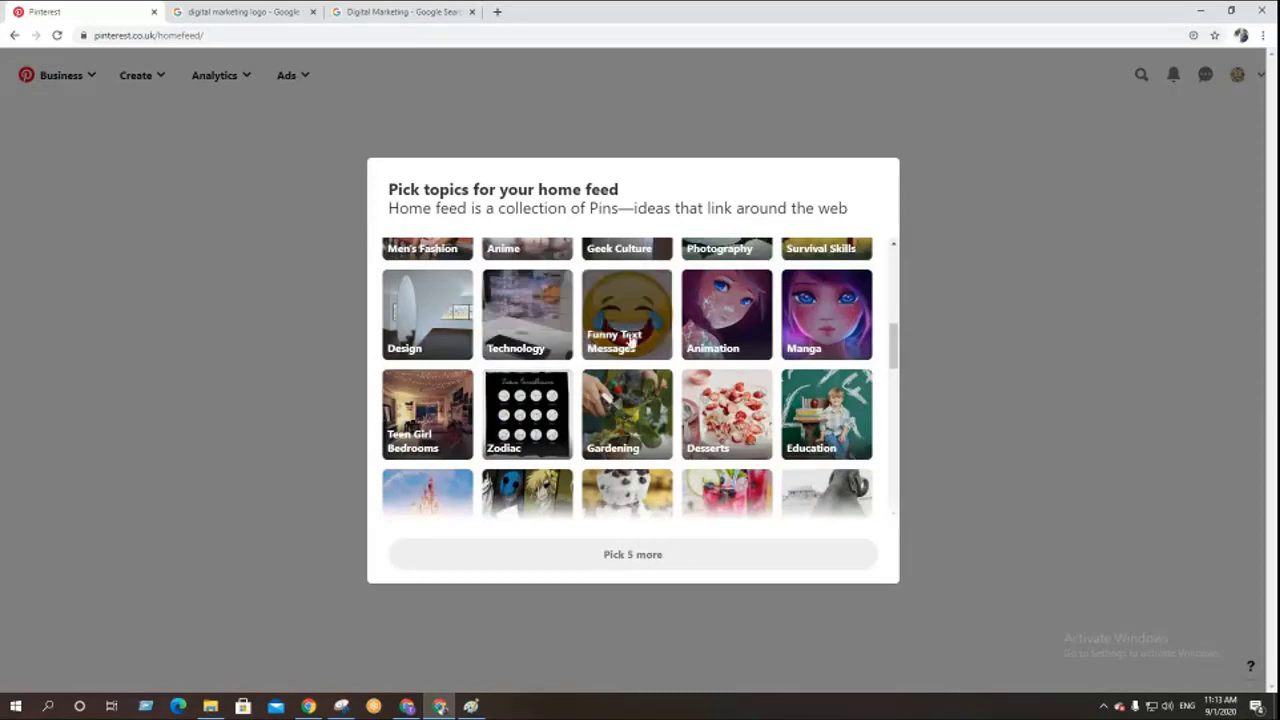
scroll(760, 350, "up", 2)
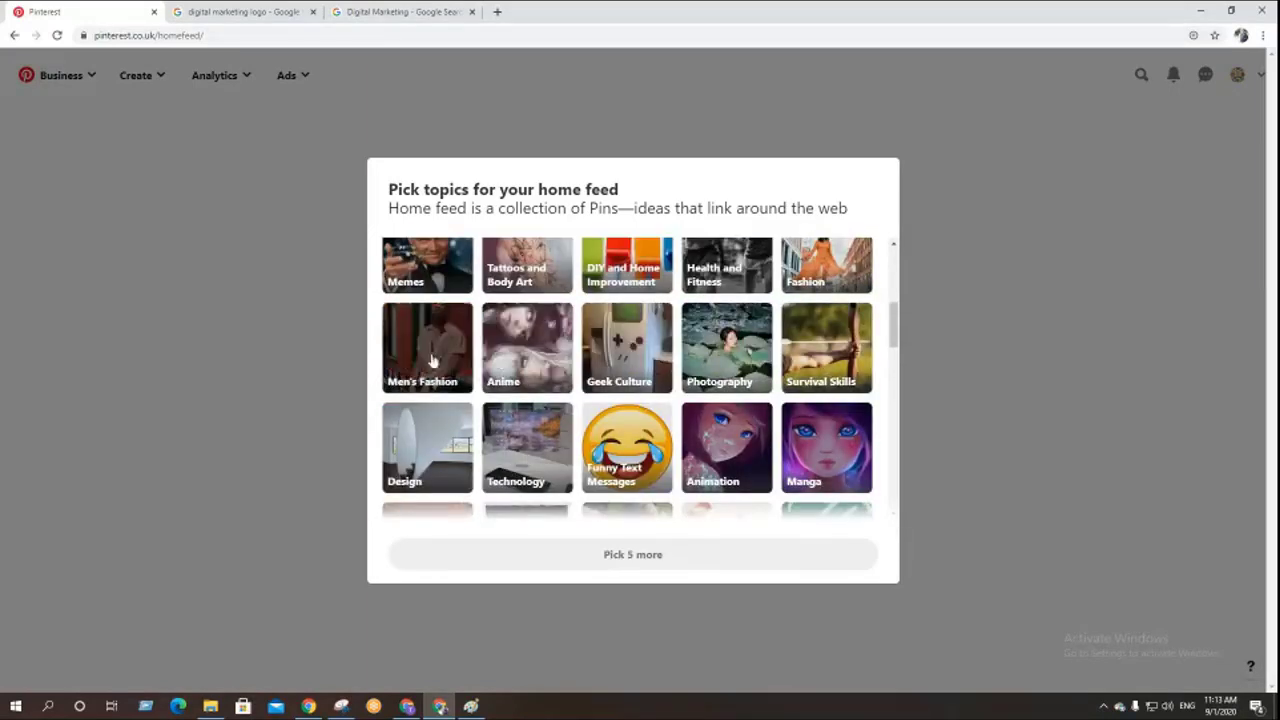
scroll(425, 394, "up", 2)
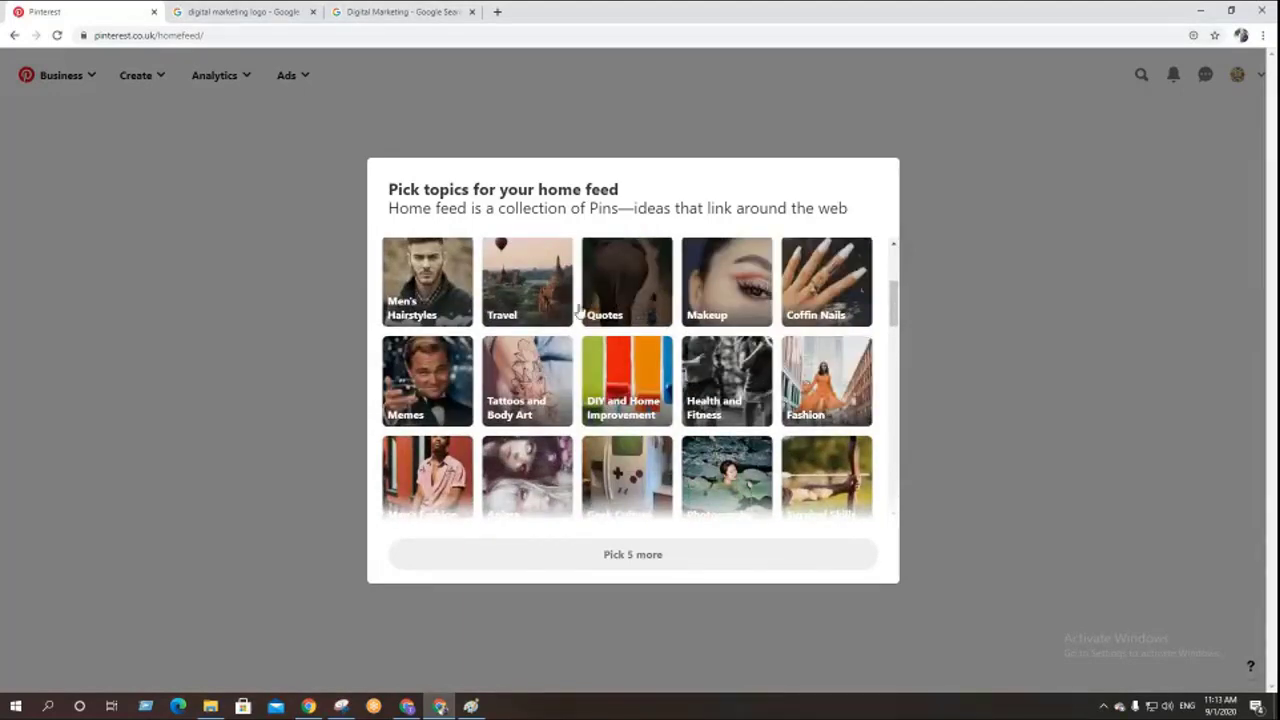
scroll(477, 415, "up", 2)
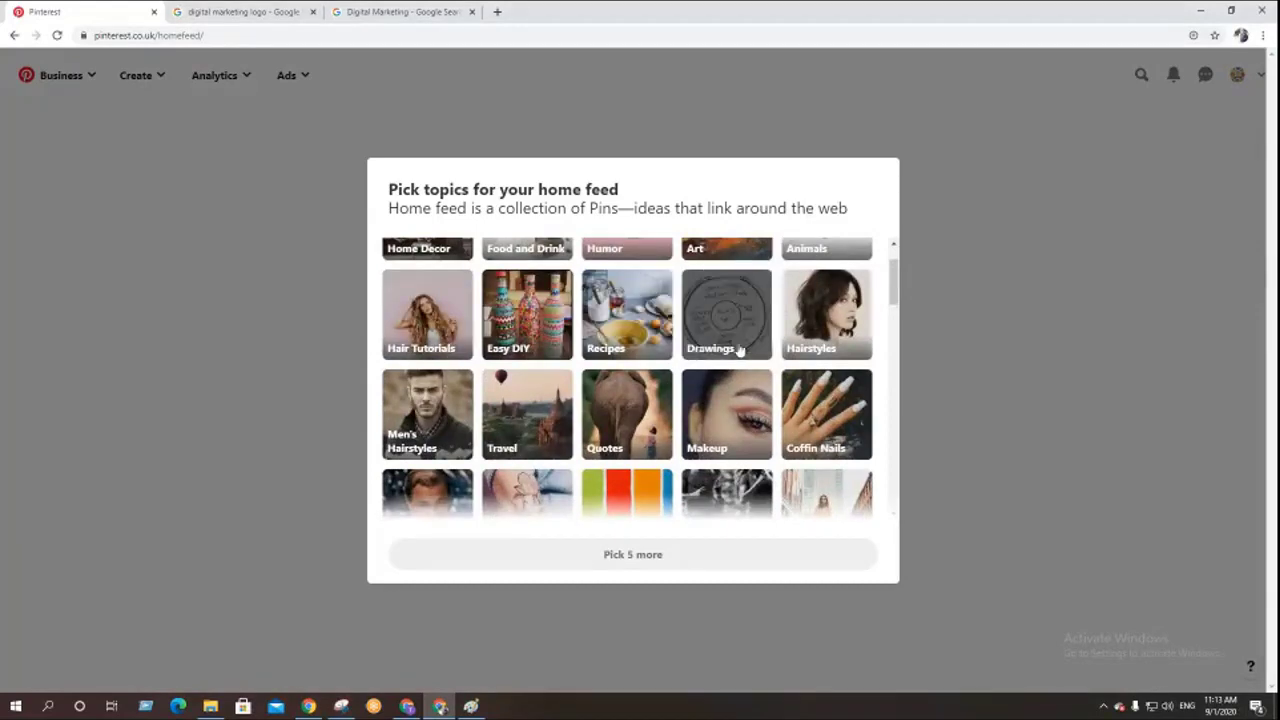
scroll(760, 433, "up", 1)
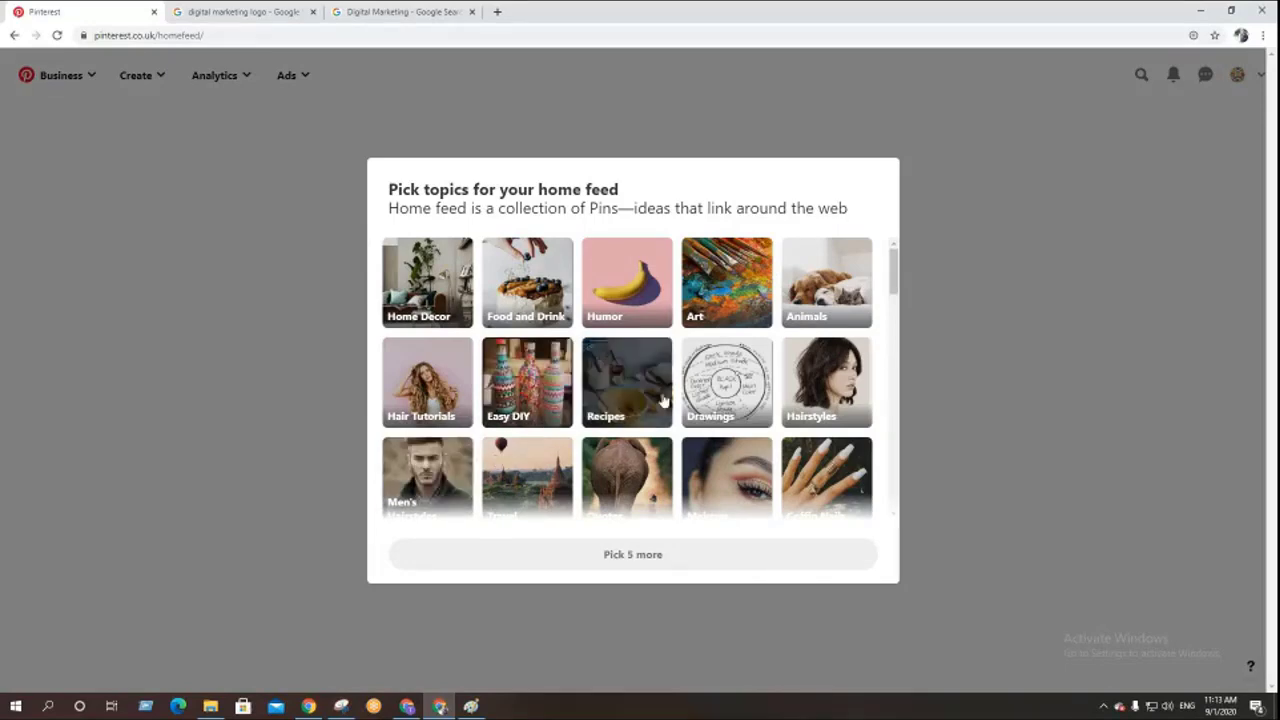
- Pick Technology, Desserts, Gardening, Education and Disney as home feed topics and finish the selection
scroll(663, 400, "down", 1)
scroll(663, 400, "down", 1)
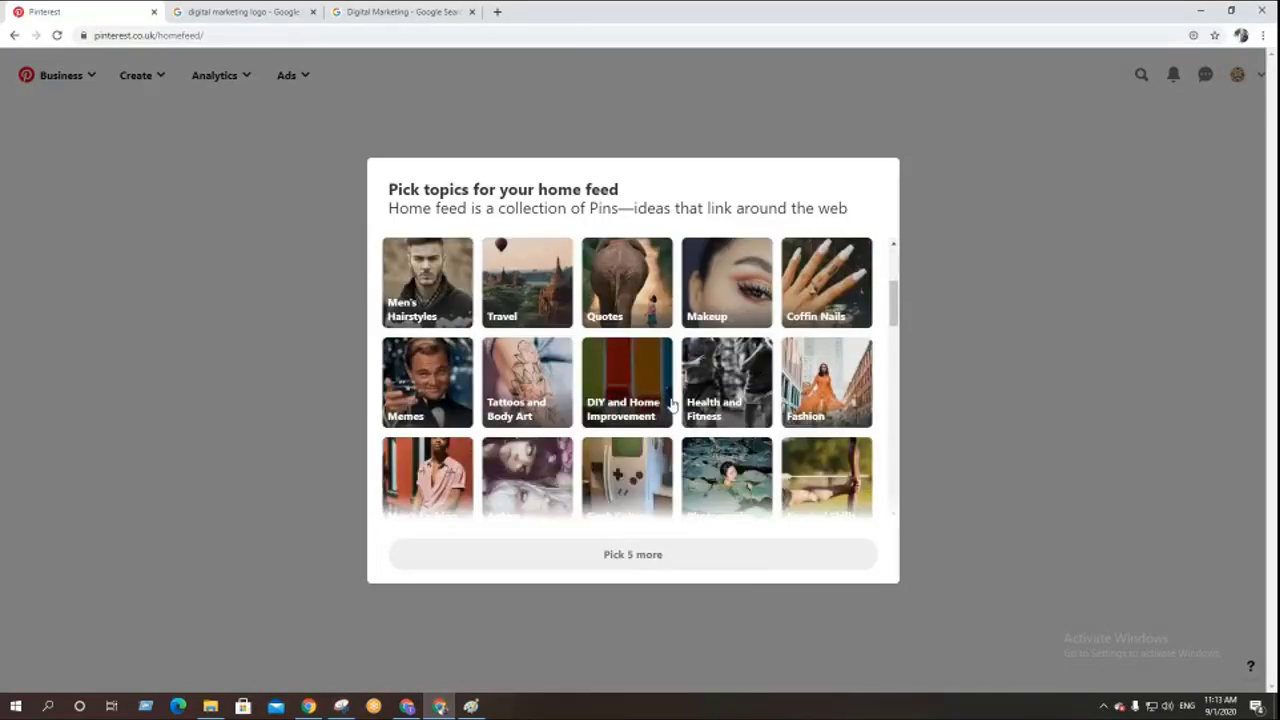
scroll(670, 403, "down", 1)
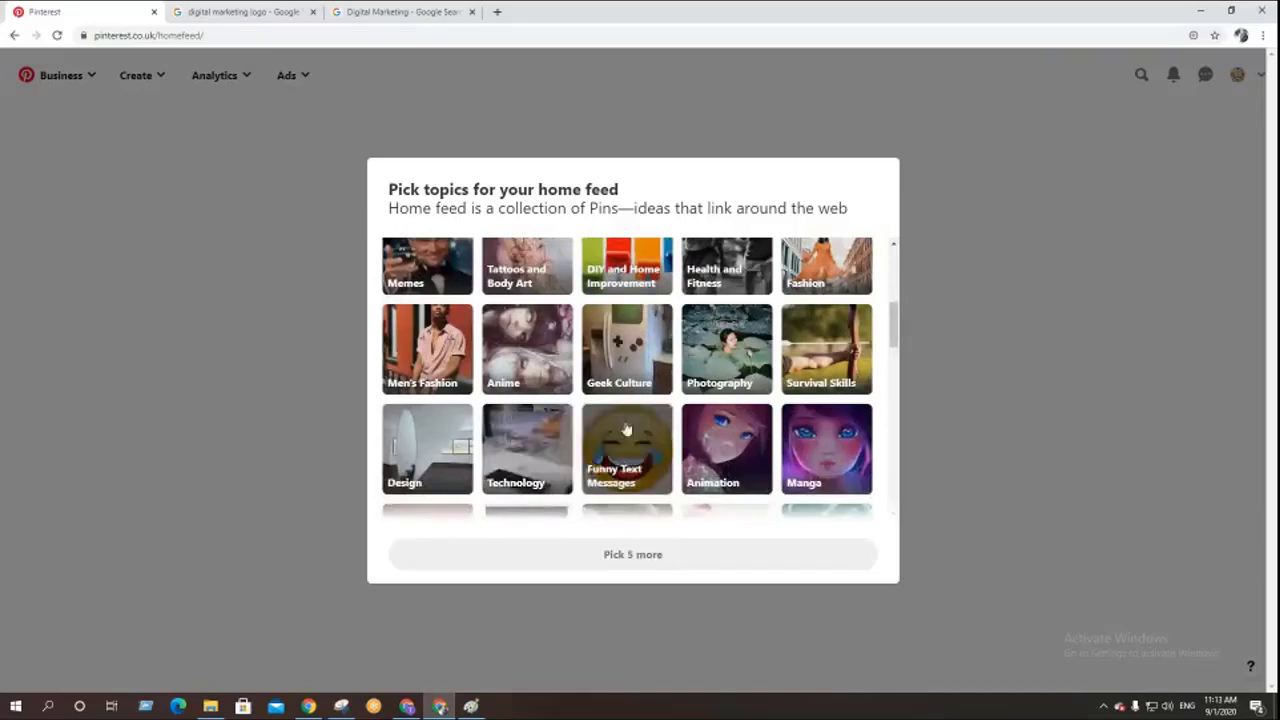
scroll(764, 438, "down", 1)
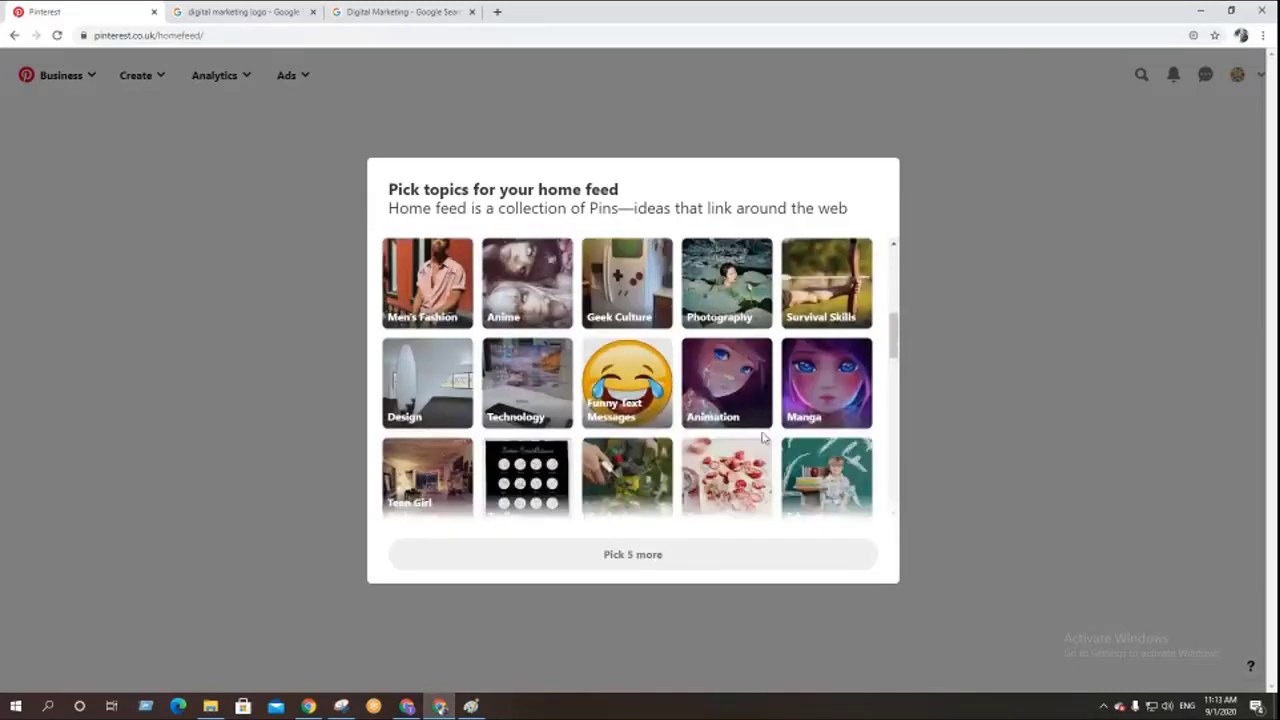
left_click(530, 372)
scroll(676, 470, "down", 1)
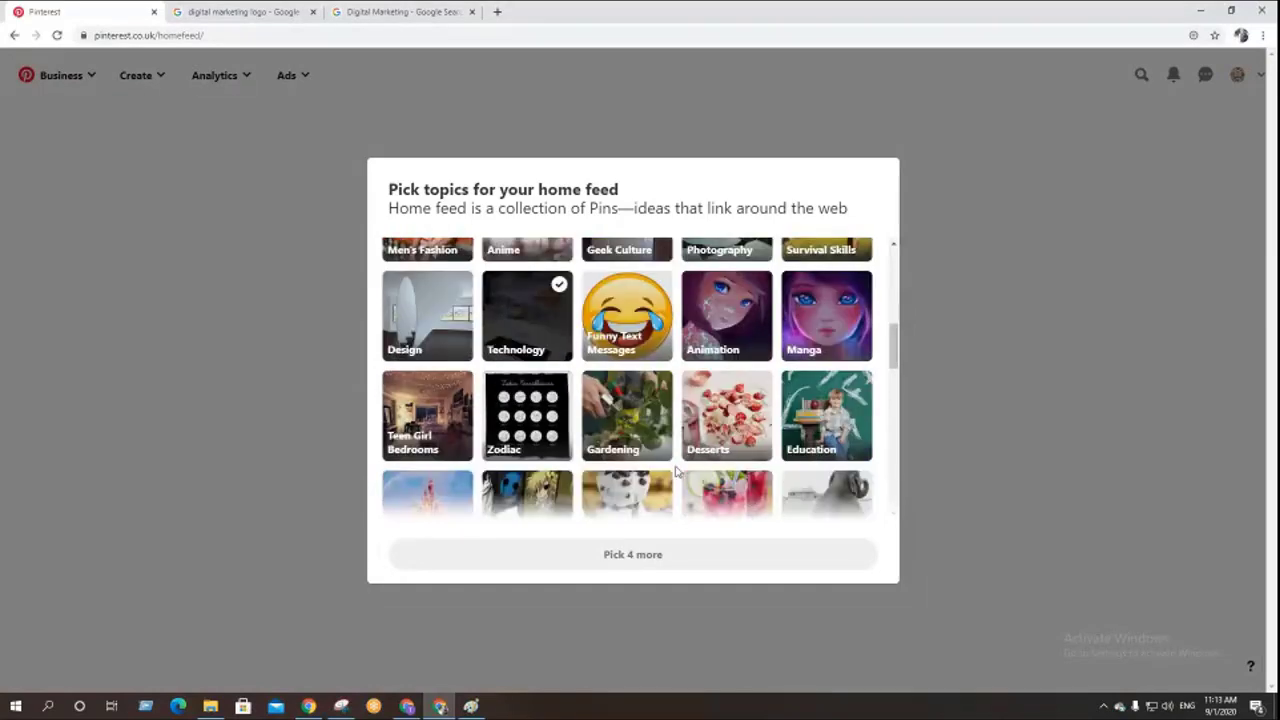
scroll(480, 465, "down", 1)
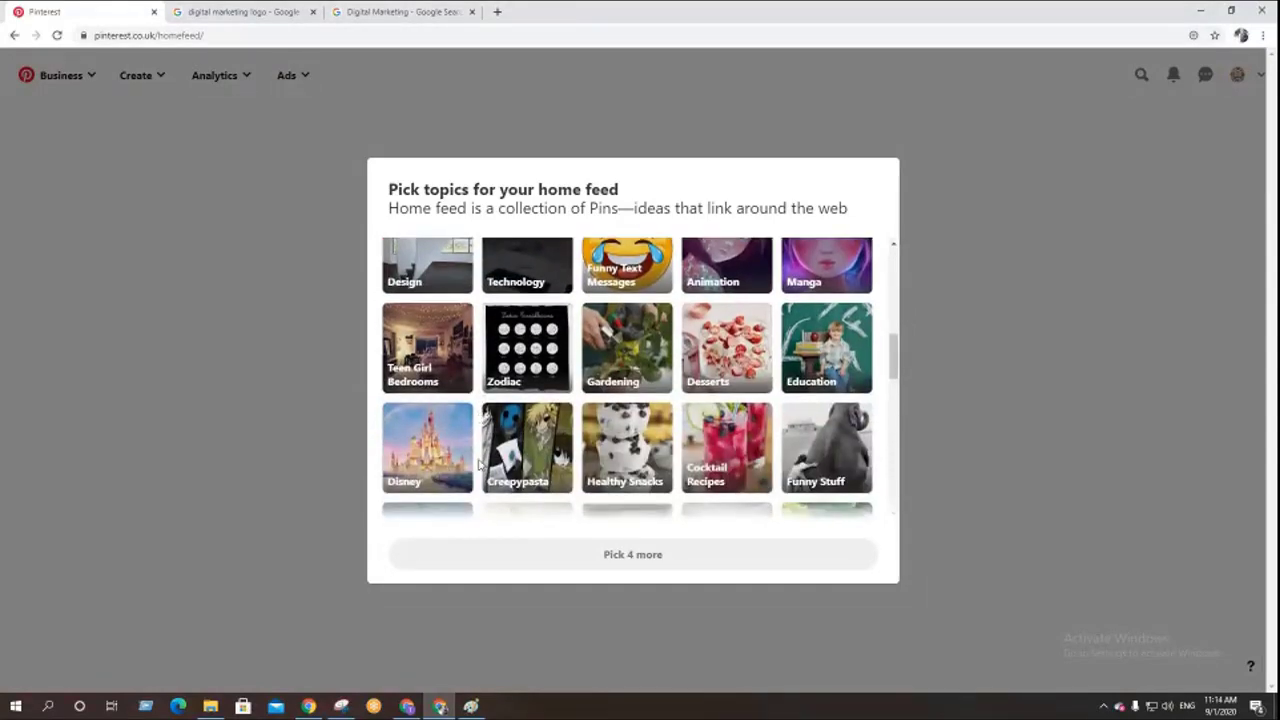
scroll(480, 465, "down", 1)
left_click(736, 284)
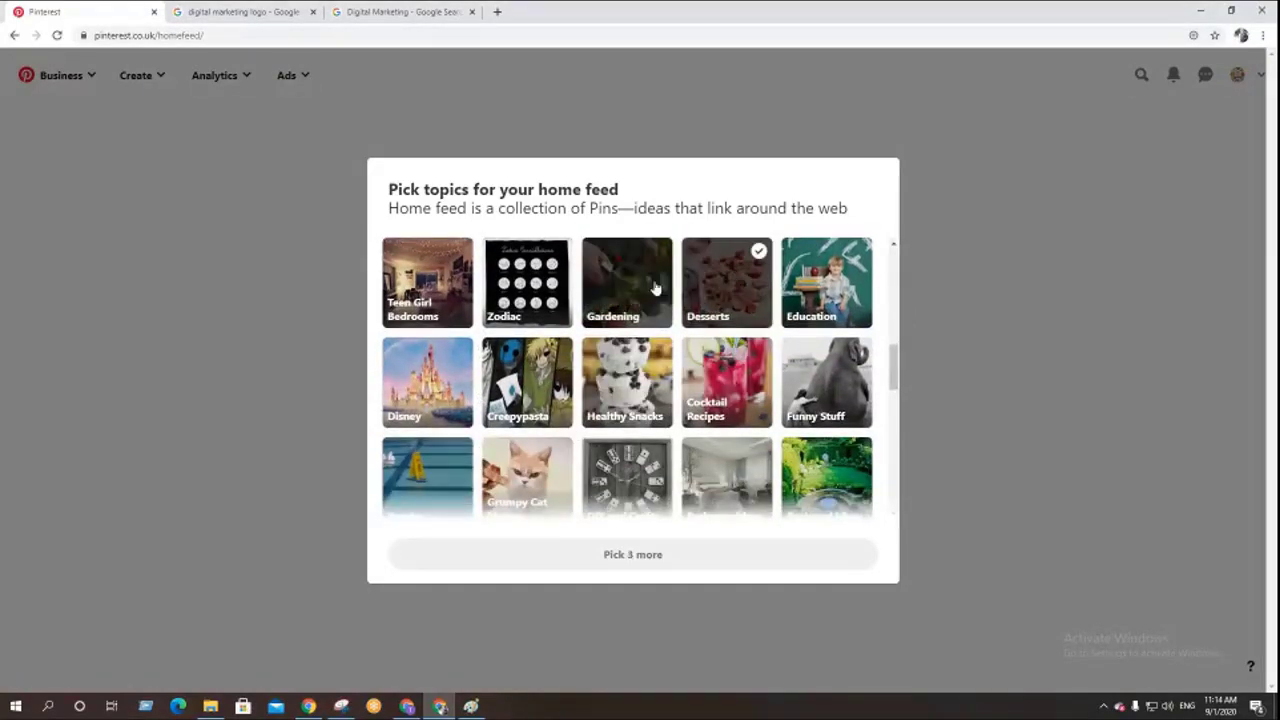
left_click(654, 286)
left_click(840, 316)
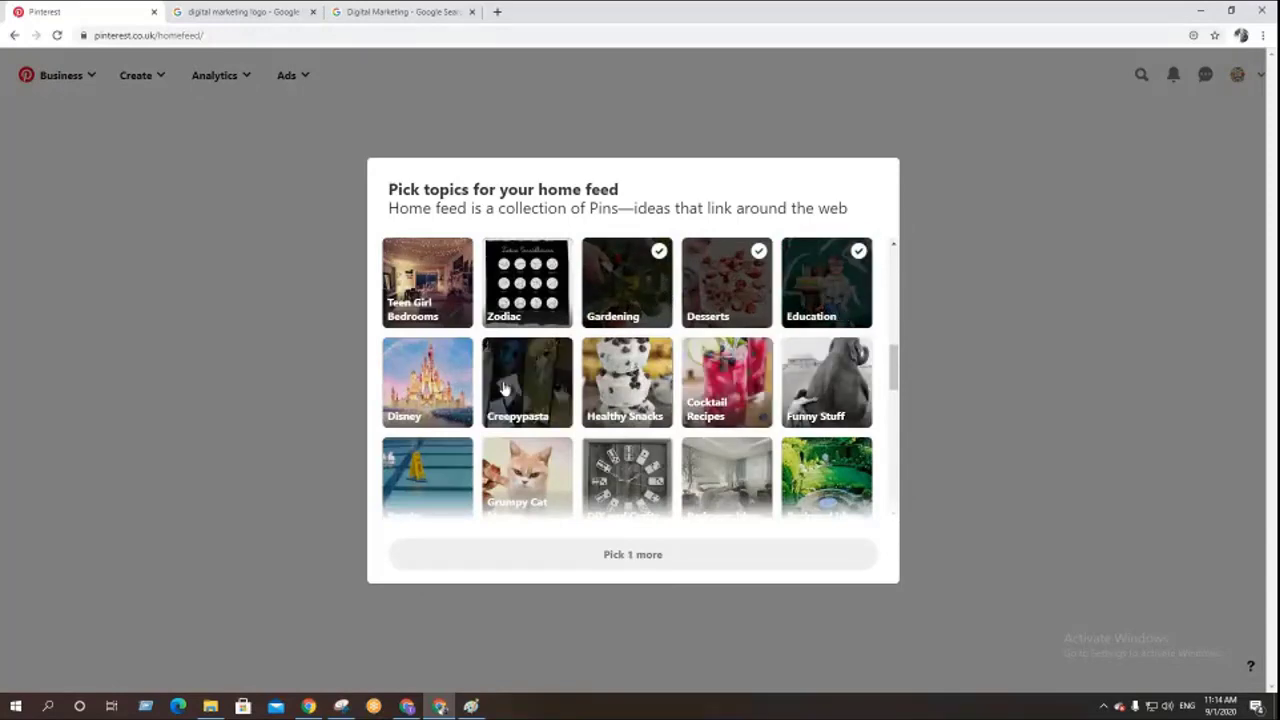
left_click(430, 385)
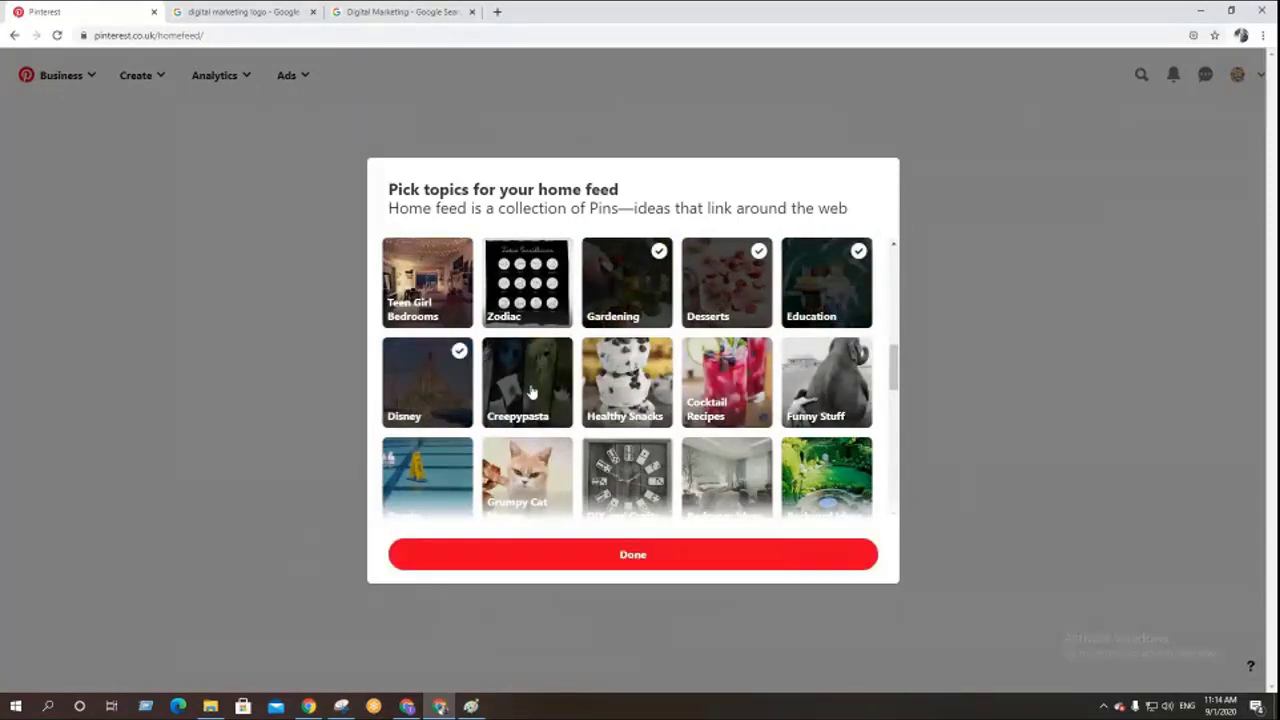
left_click(585, 556)
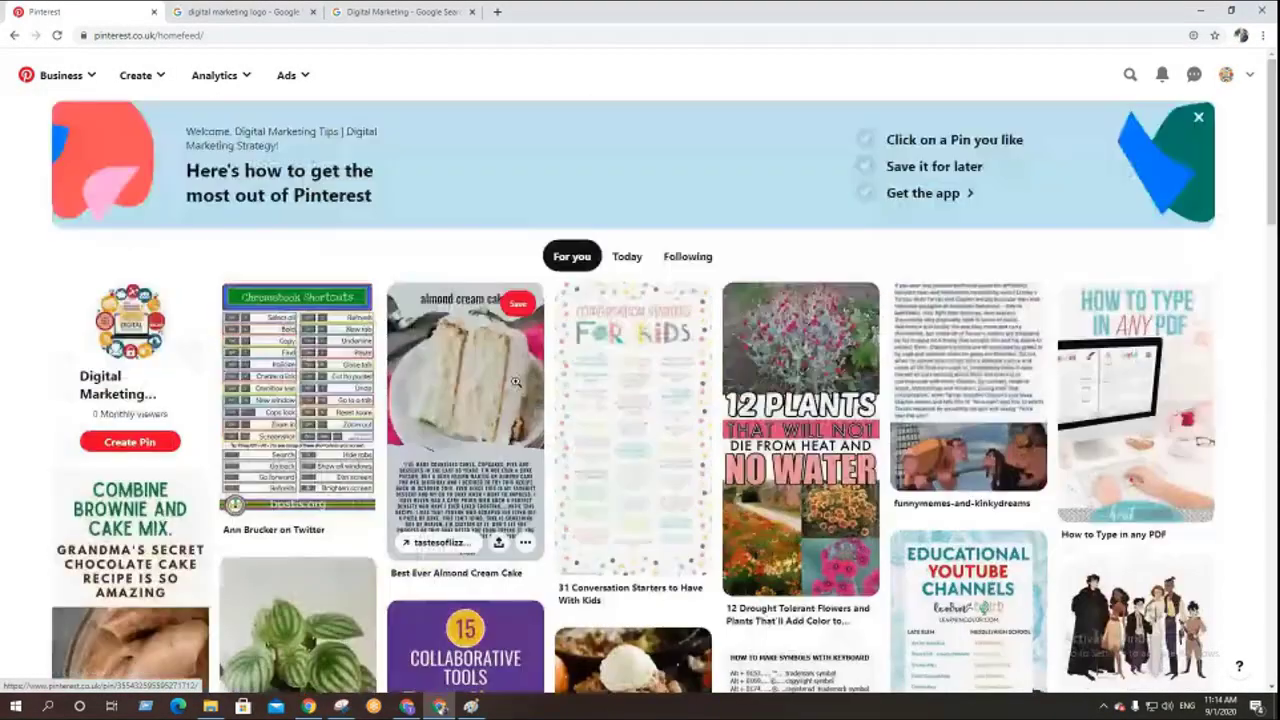
- Dismiss the welcome banner and look over the suggested Pins in the home feed
left_click(1200, 118)
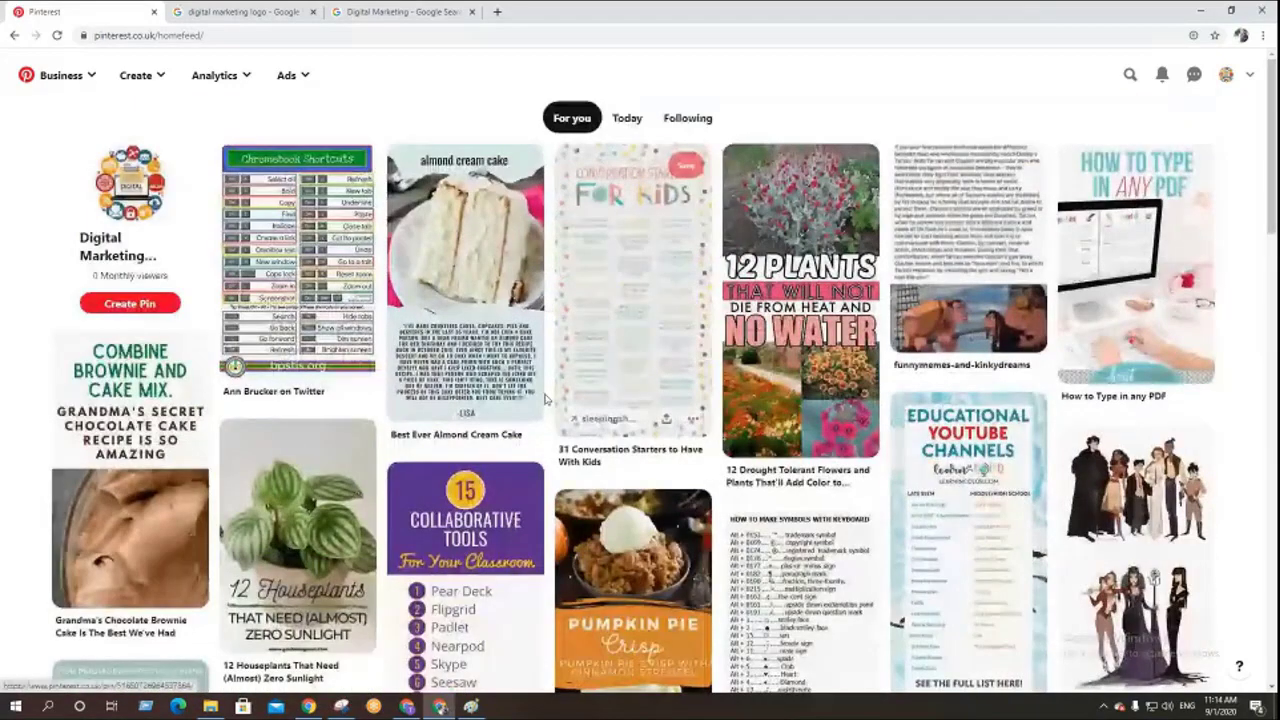
scroll(540, 387, "down", 10)
scroll(540, 387, "down", 1)
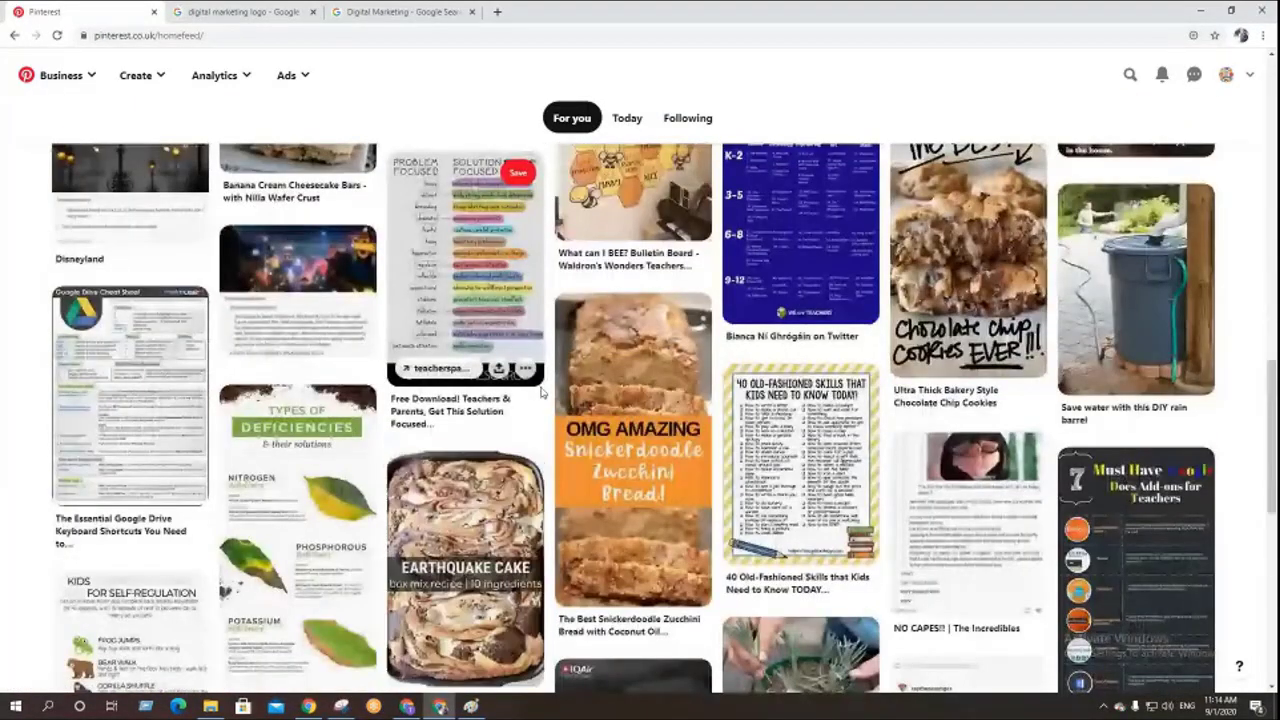
scroll(540, 387, "up", 2)
scroll(540, 387, "up", 15)
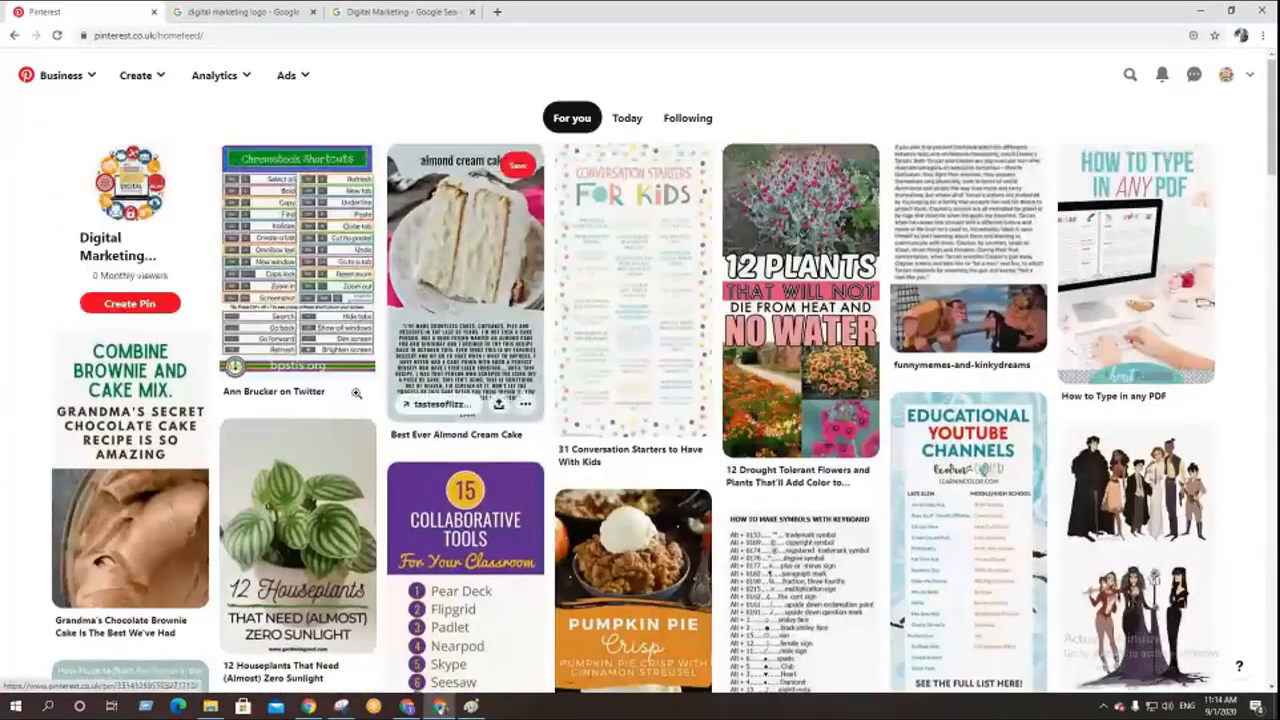
- Search for "digital marketing" and open the suggested account "Digital Marketing Tips | Digital Marketing Strategy"
left_click(1129, 76)
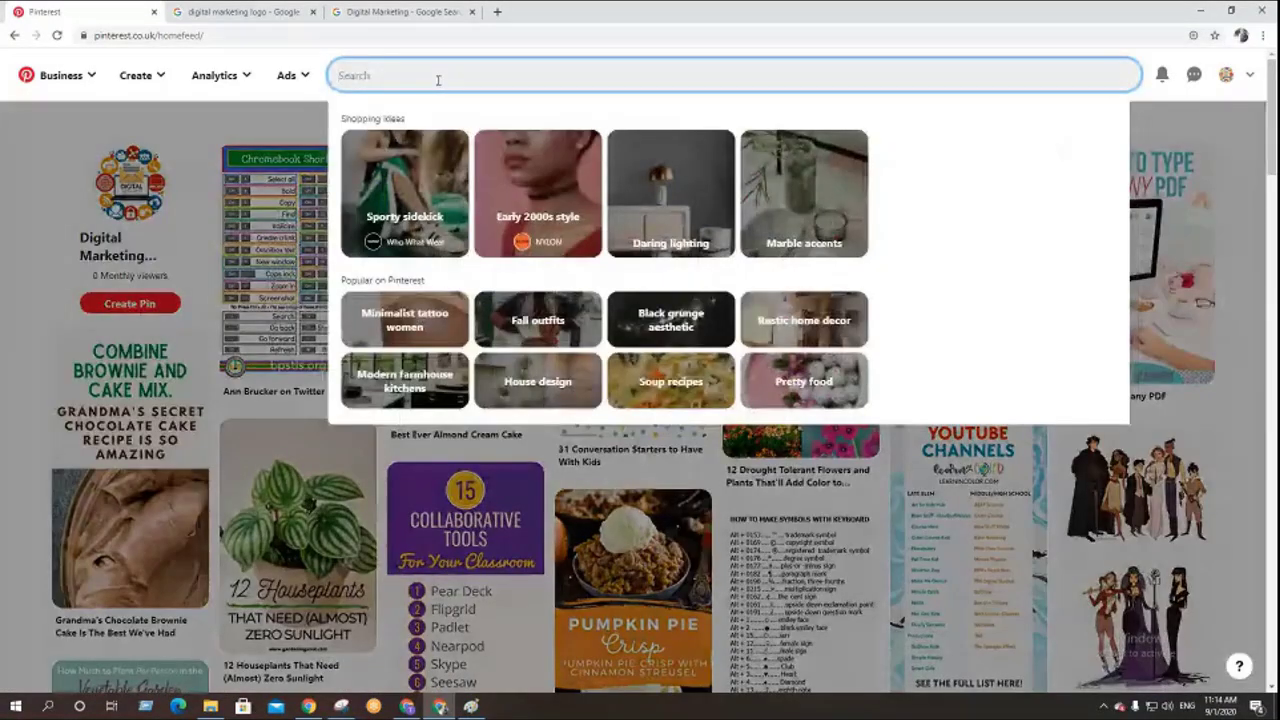
type("d")
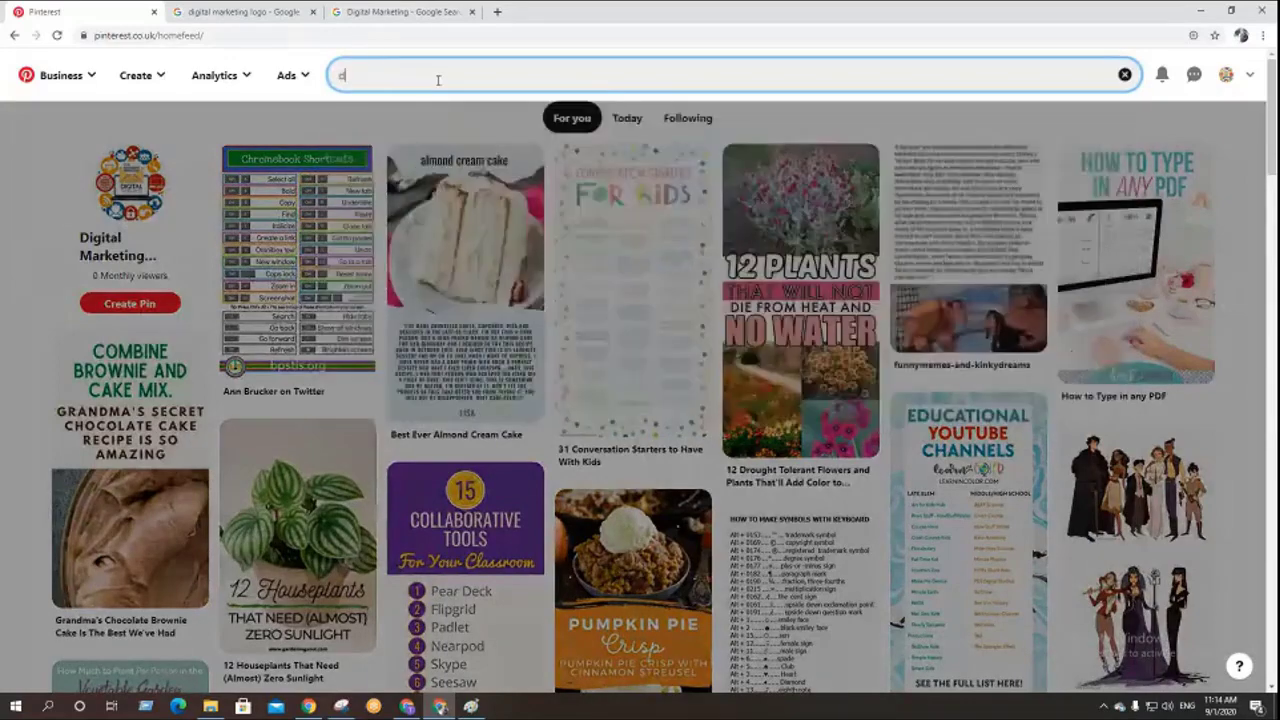
type("igital marketing")
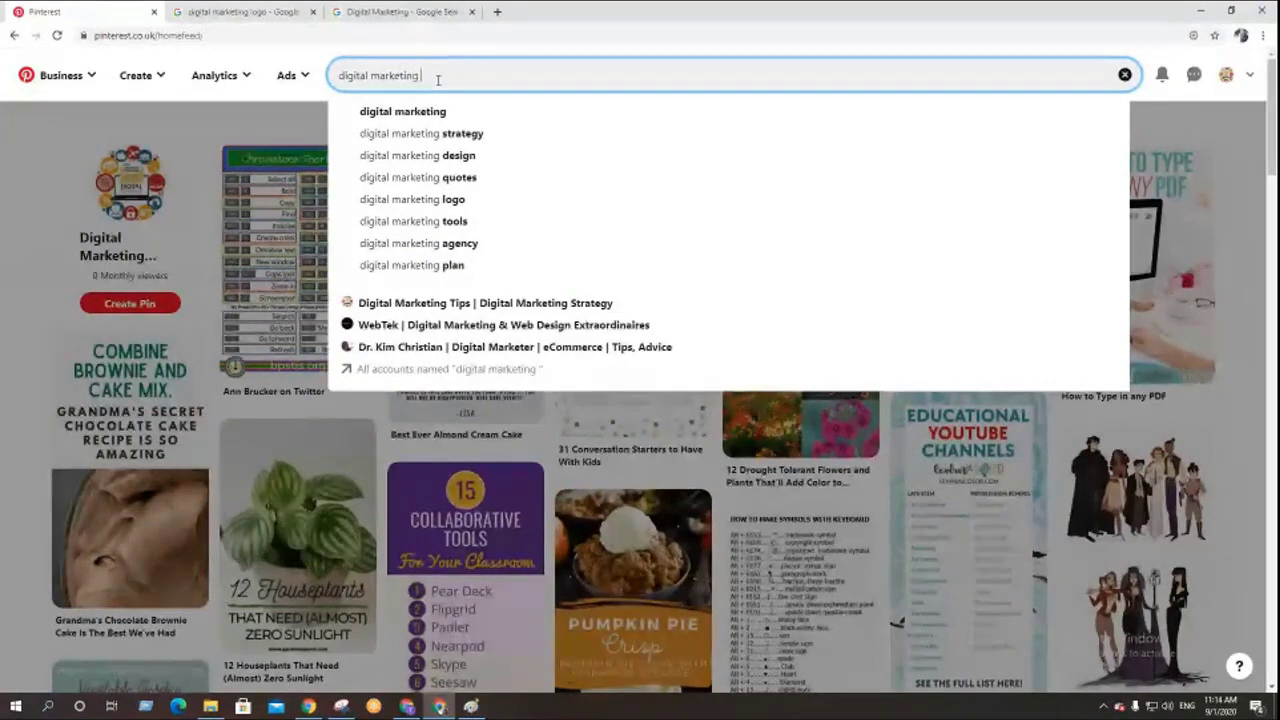
key("BackSpace")
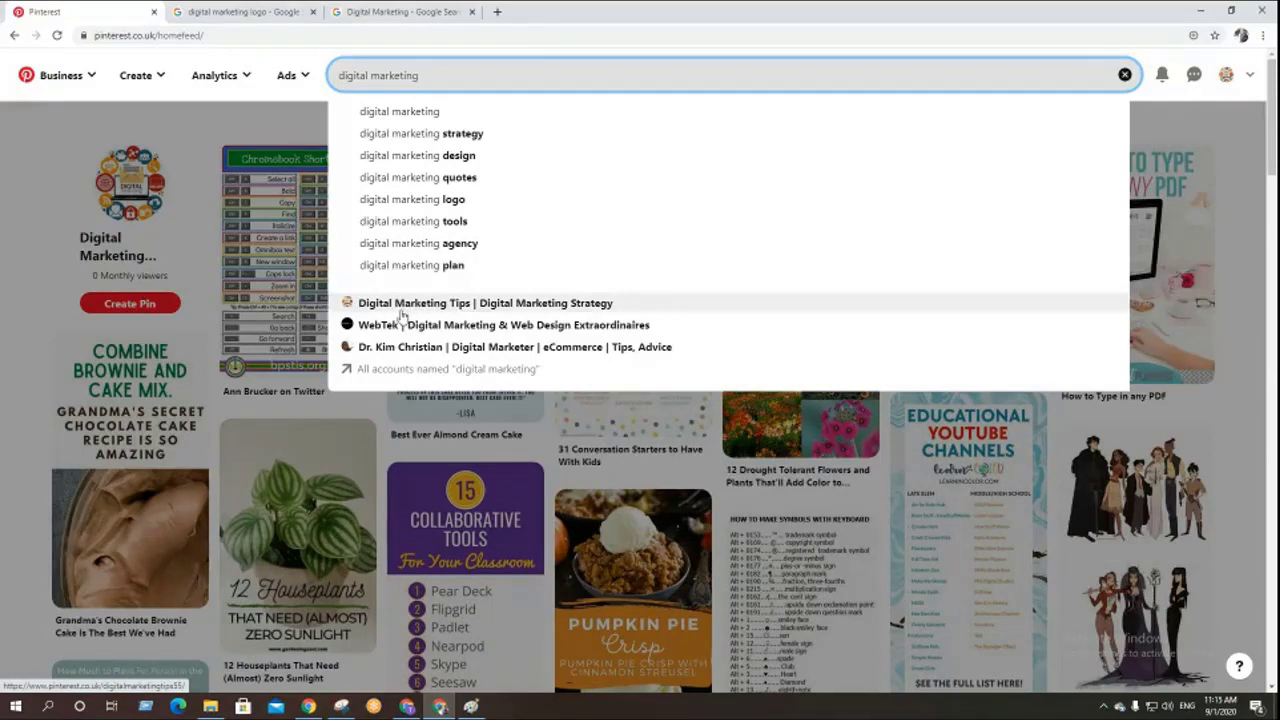
left_click(400, 314)
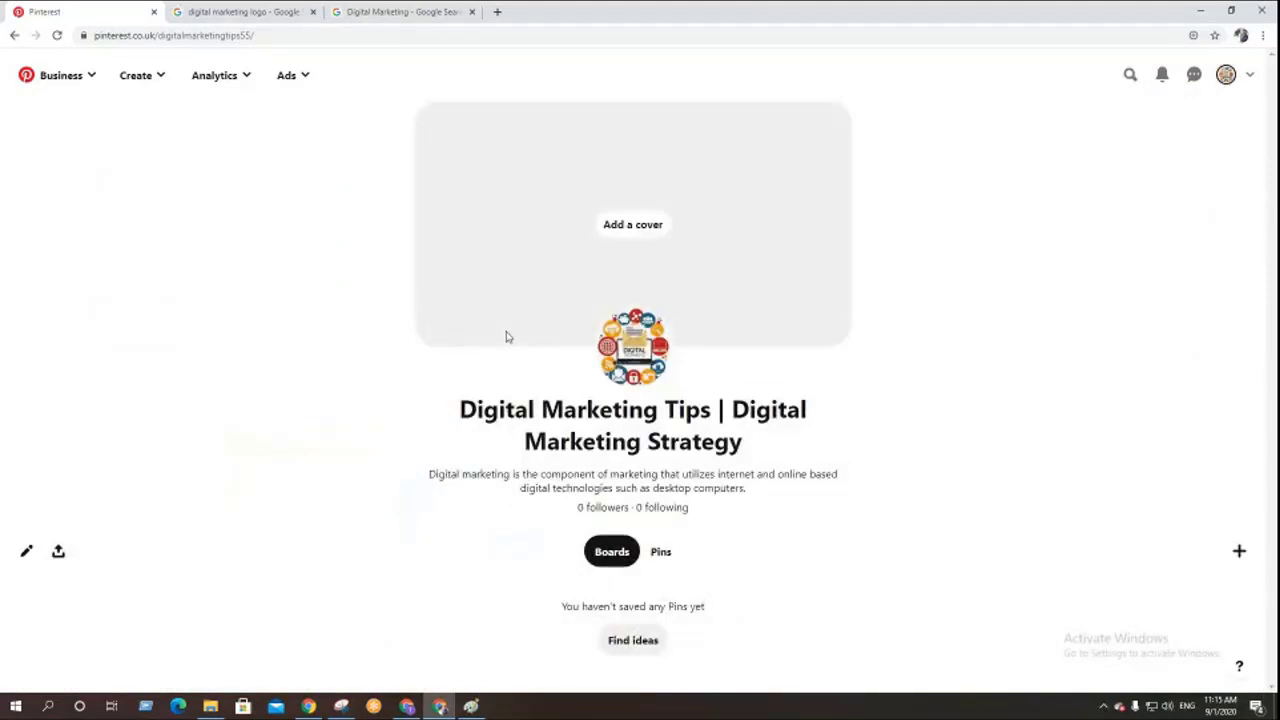
- Look over the home feed and its search suggestions, and return to the business profile page
left_click(62, 80)
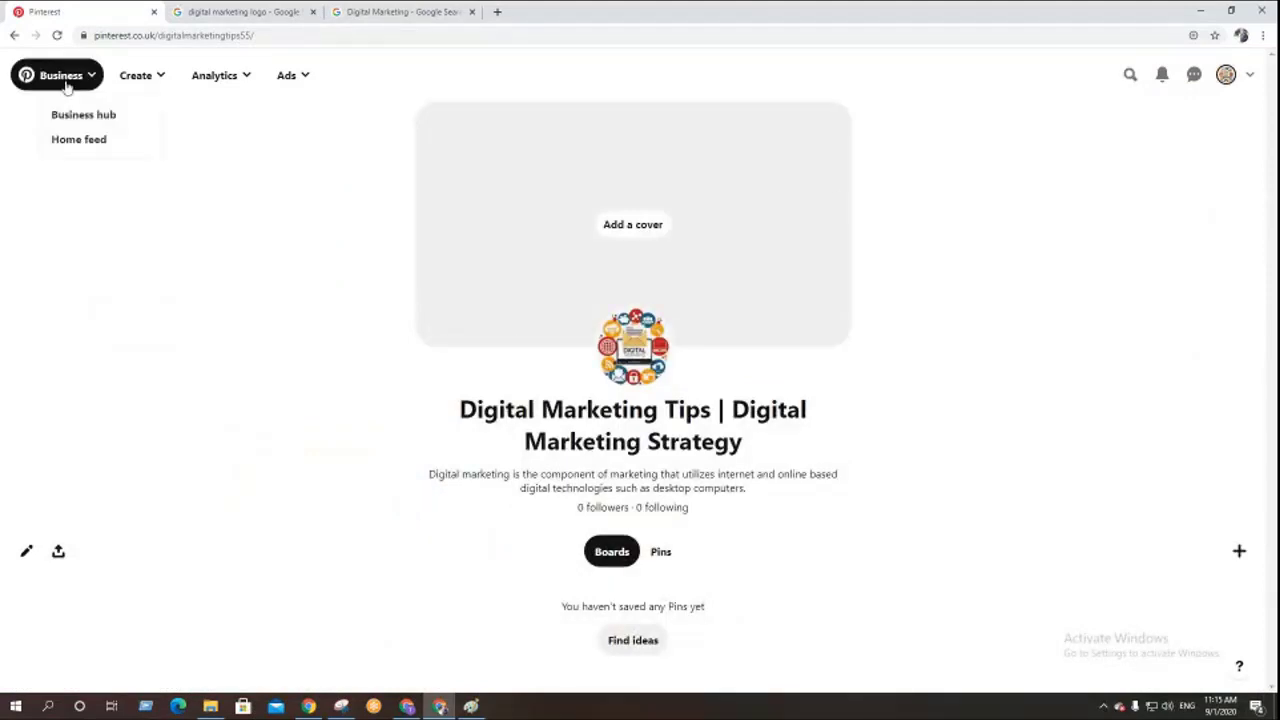
left_click(80, 142)
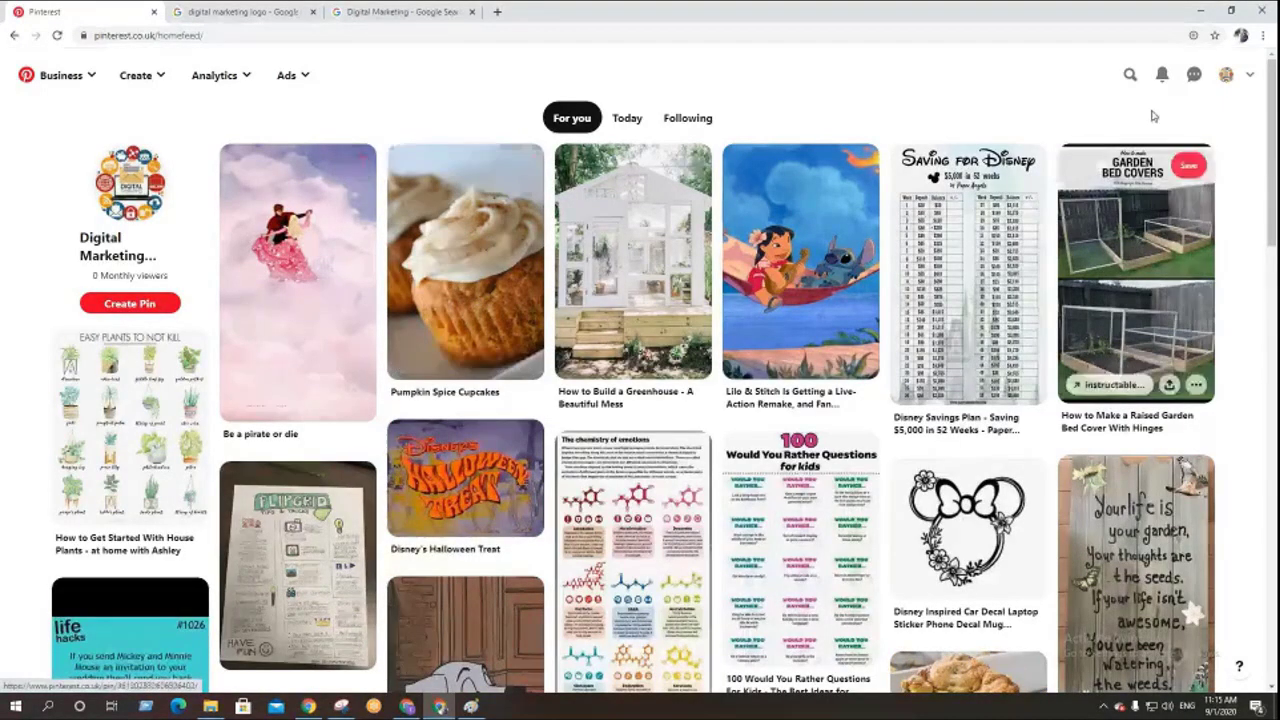
left_click(1128, 77)
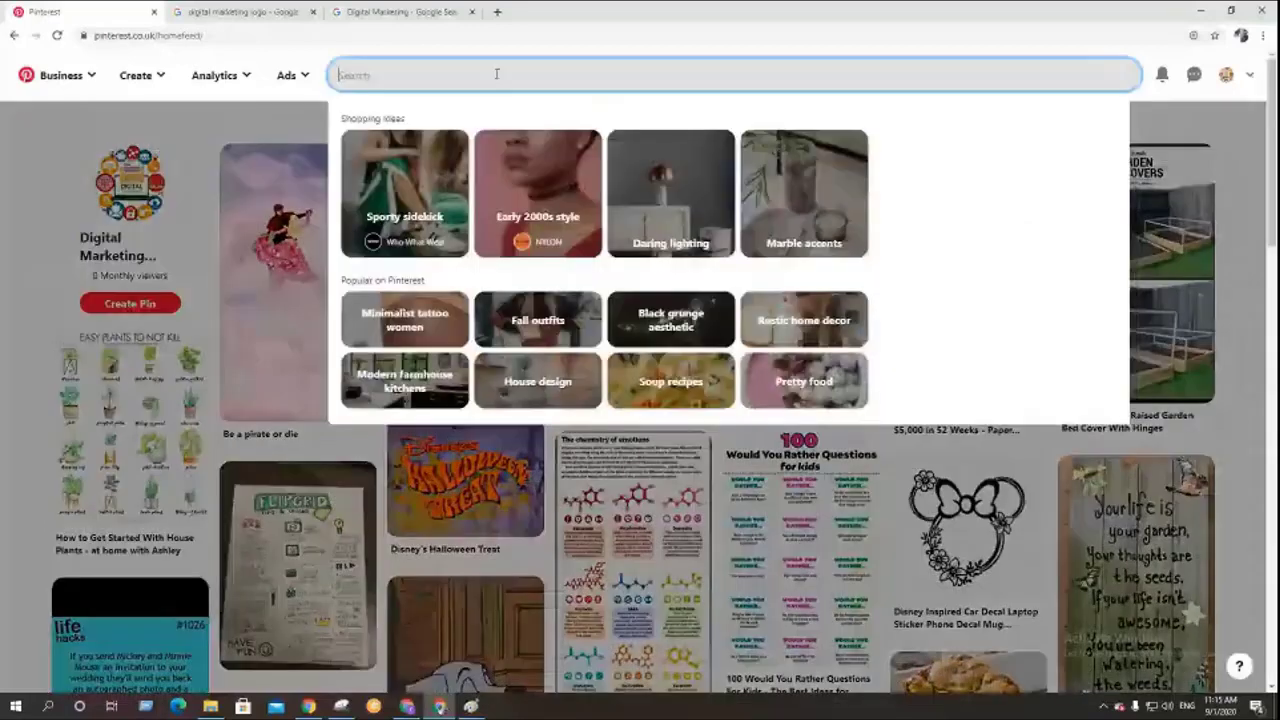
left_click(3, 243)
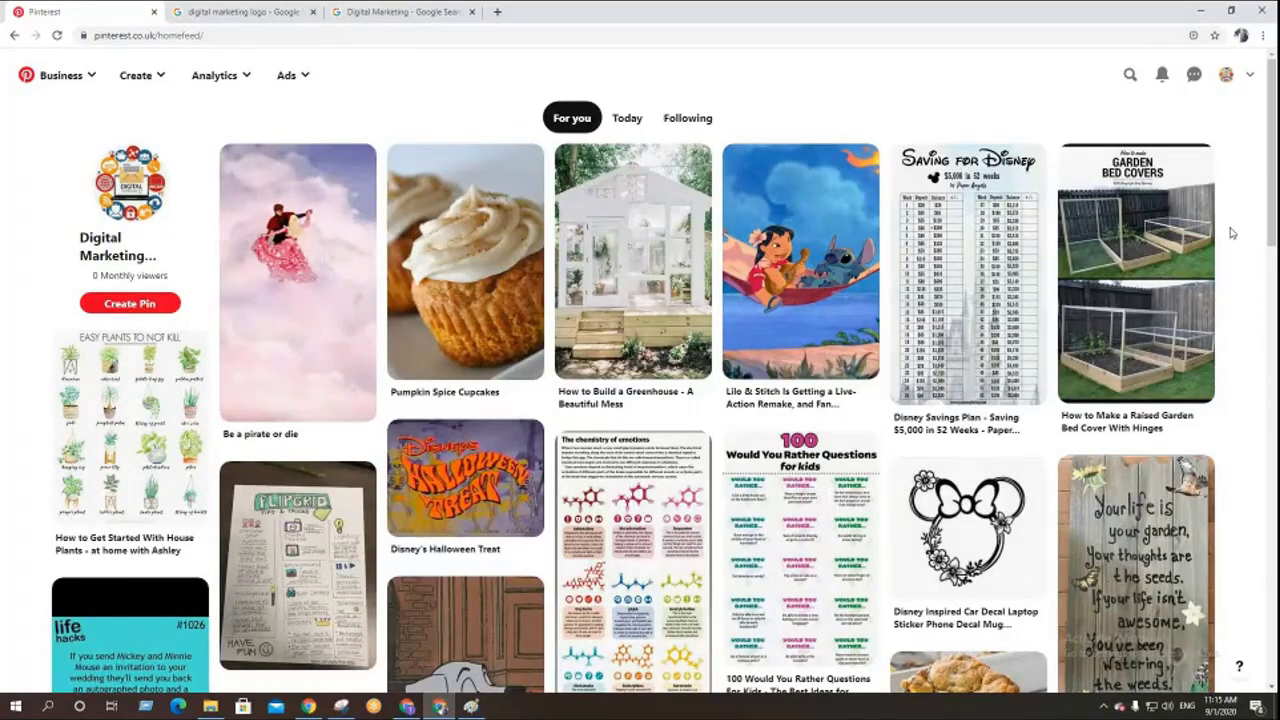
left_click(1224, 78)
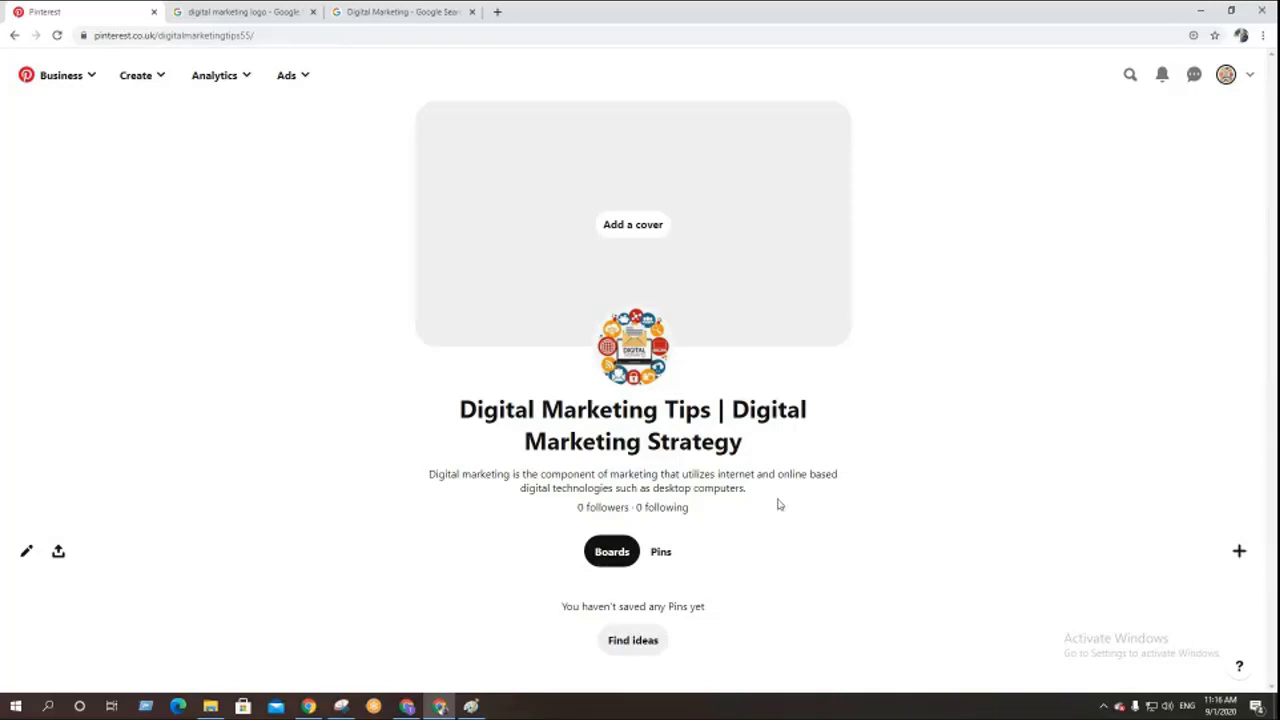
- Start creating a new board from the profile and go to its name field
left_click(1239, 551)
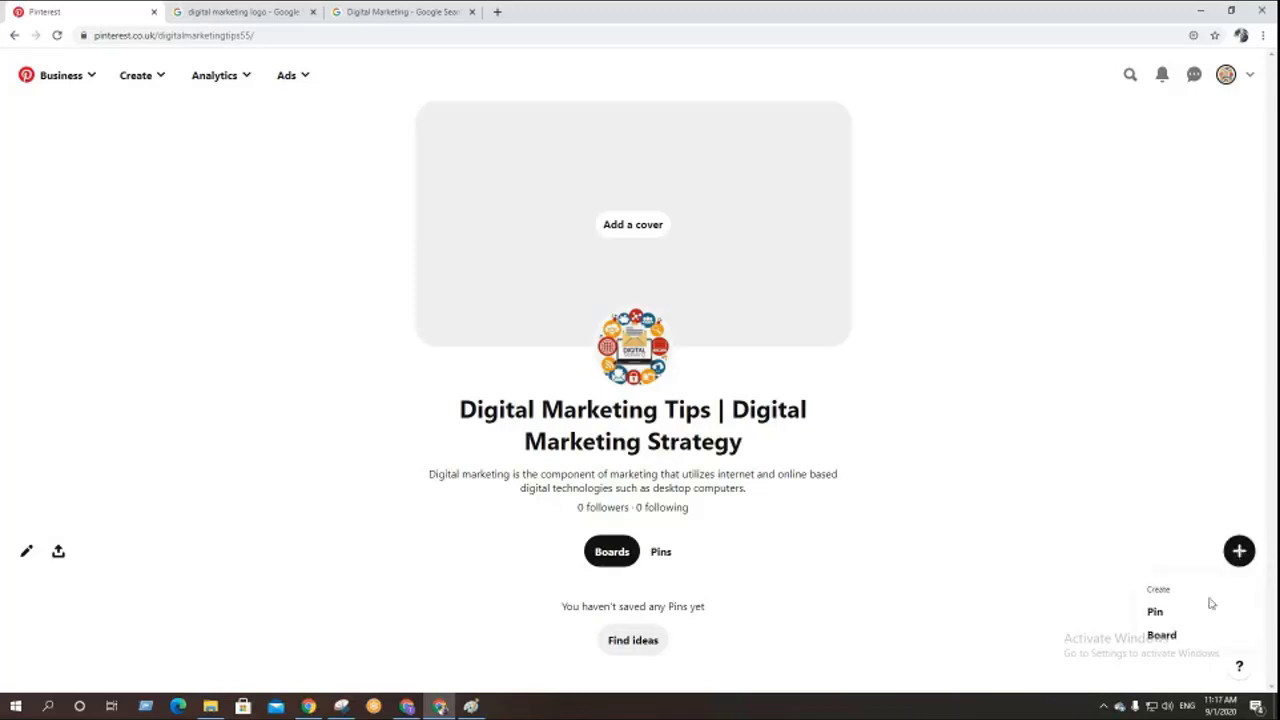
left_click_drag(1158, 584, 1181, 594)
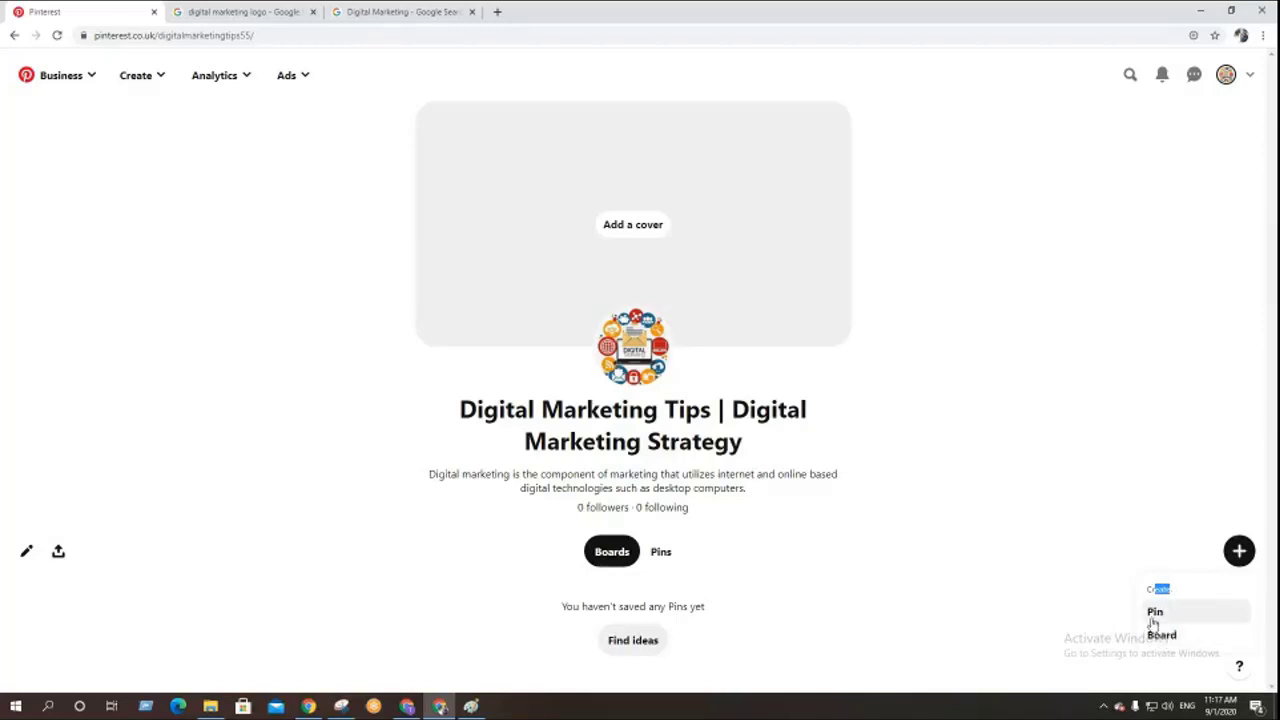
left_click(1160, 634)
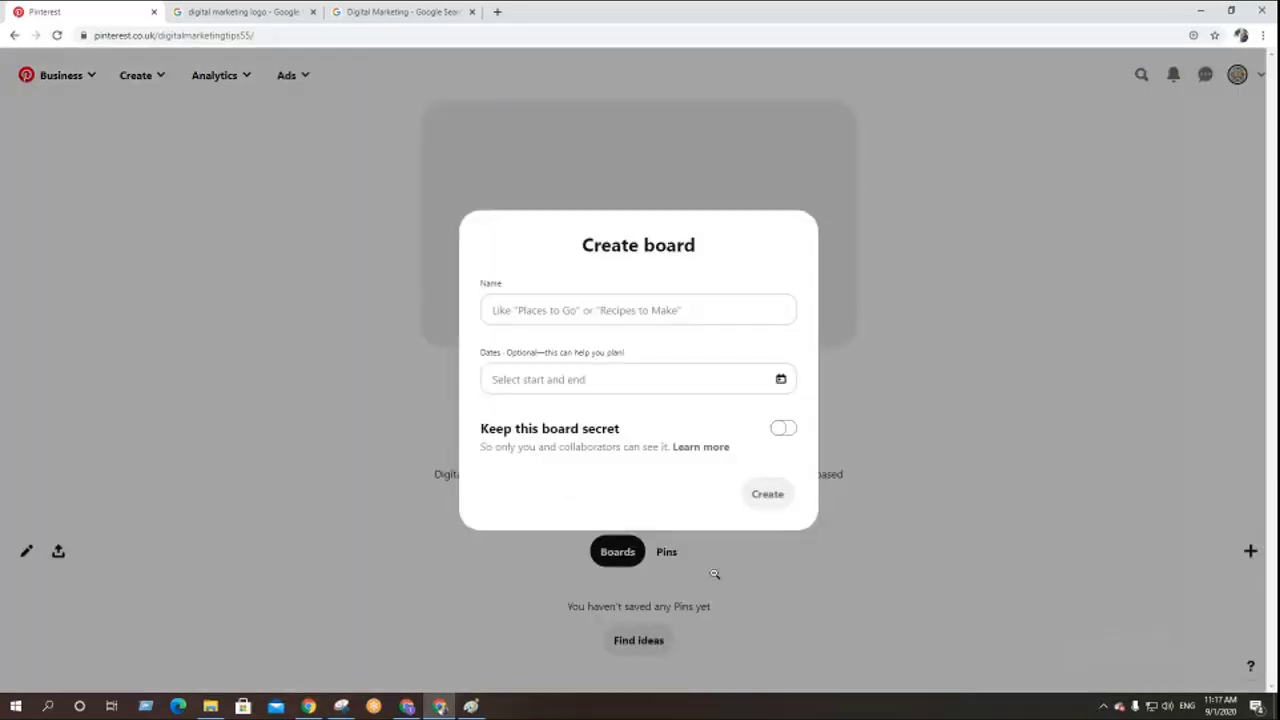
left_click(530, 312)
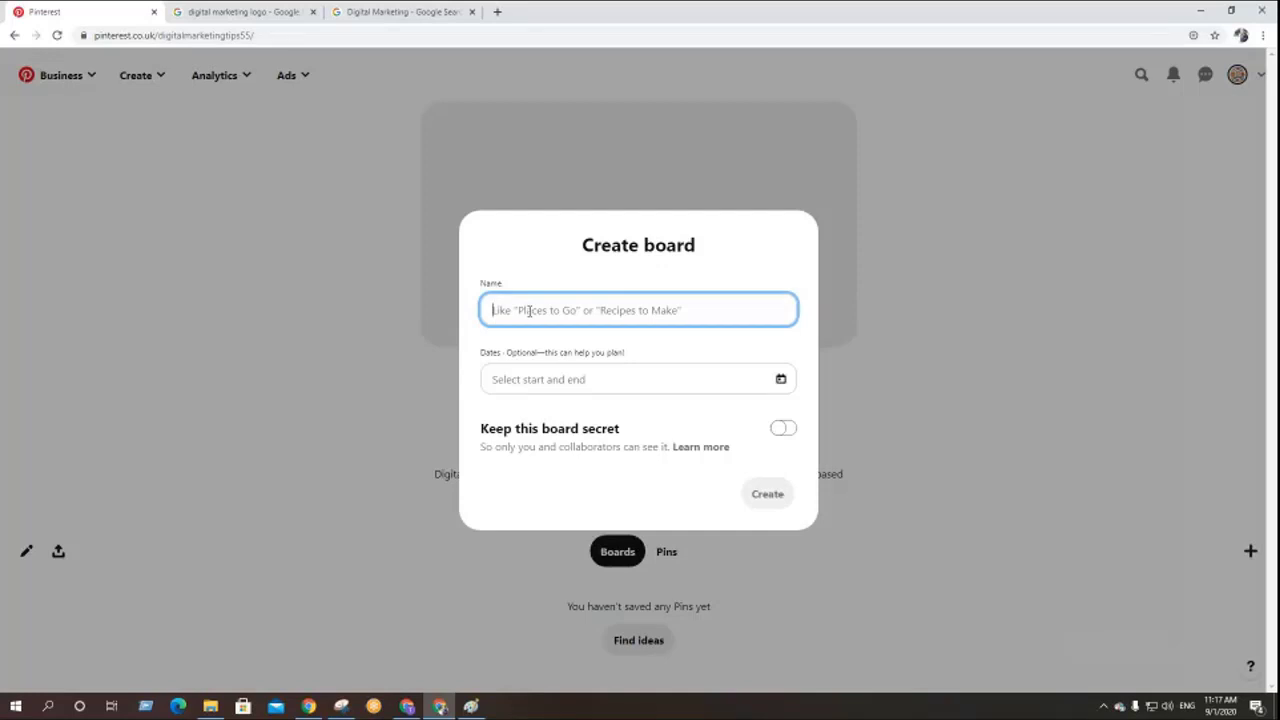
- Search Google for "pinterest" in a new browser tab placed beside the first Pinterest tab, and open the Pinterest site
left_click(497, 13)
left_click(477, 34)
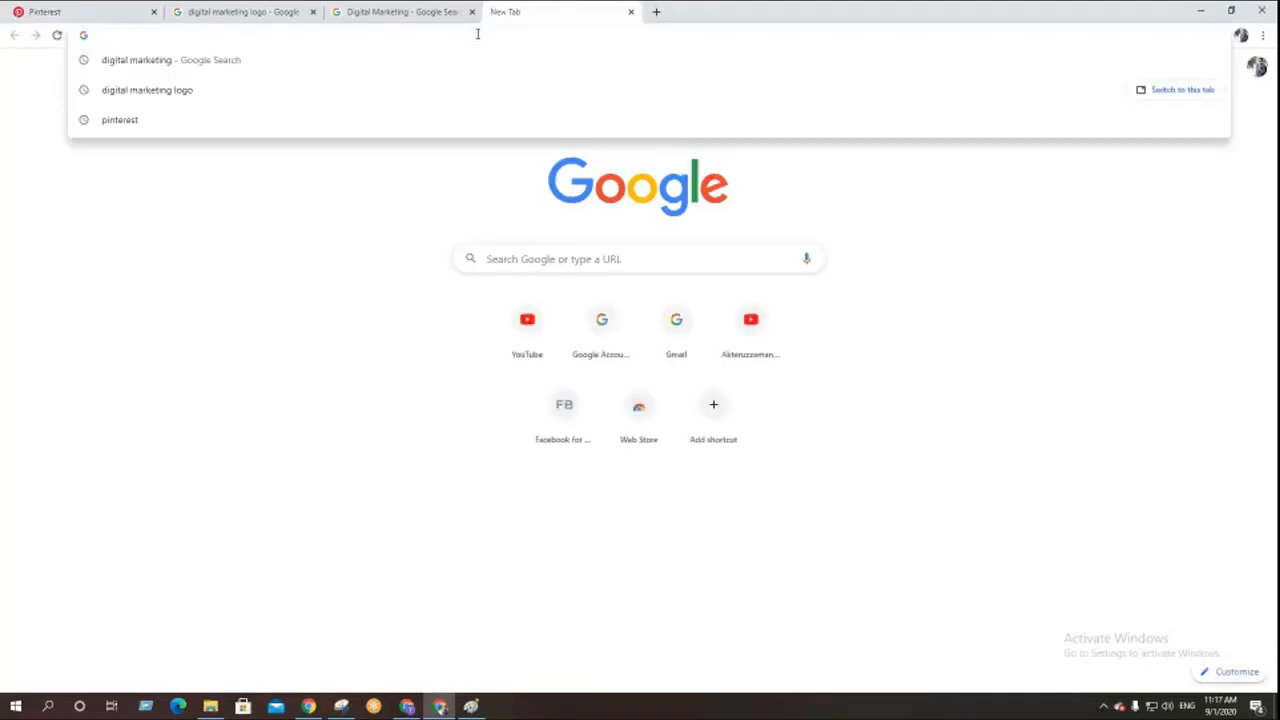
type("pin")
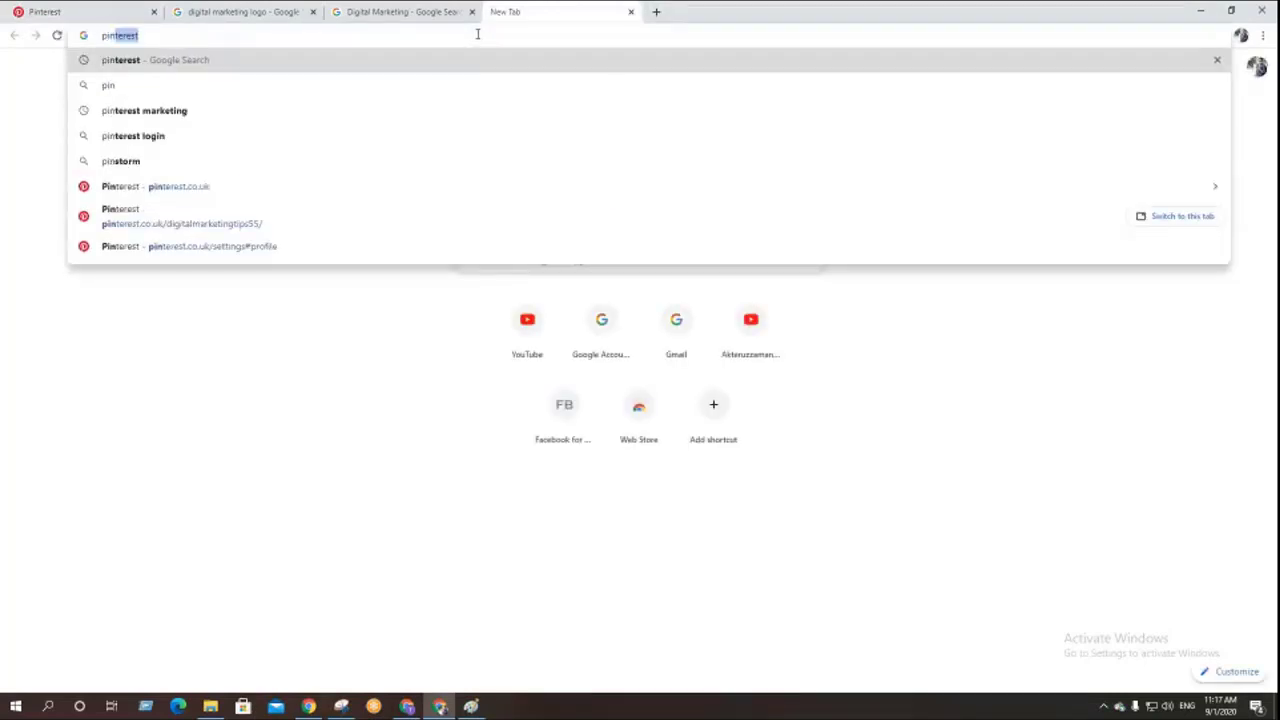
key("Return")
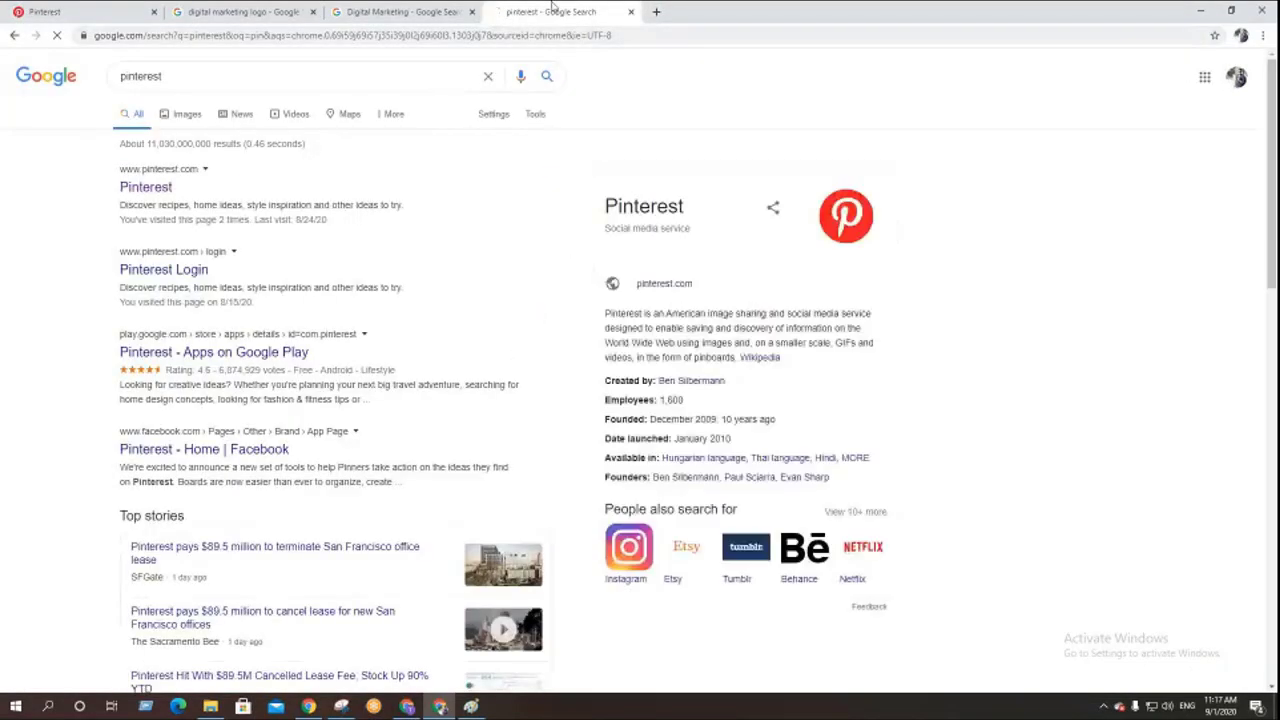
left_click_drag(515, 11, 237, 7)
left_click(145, 189)
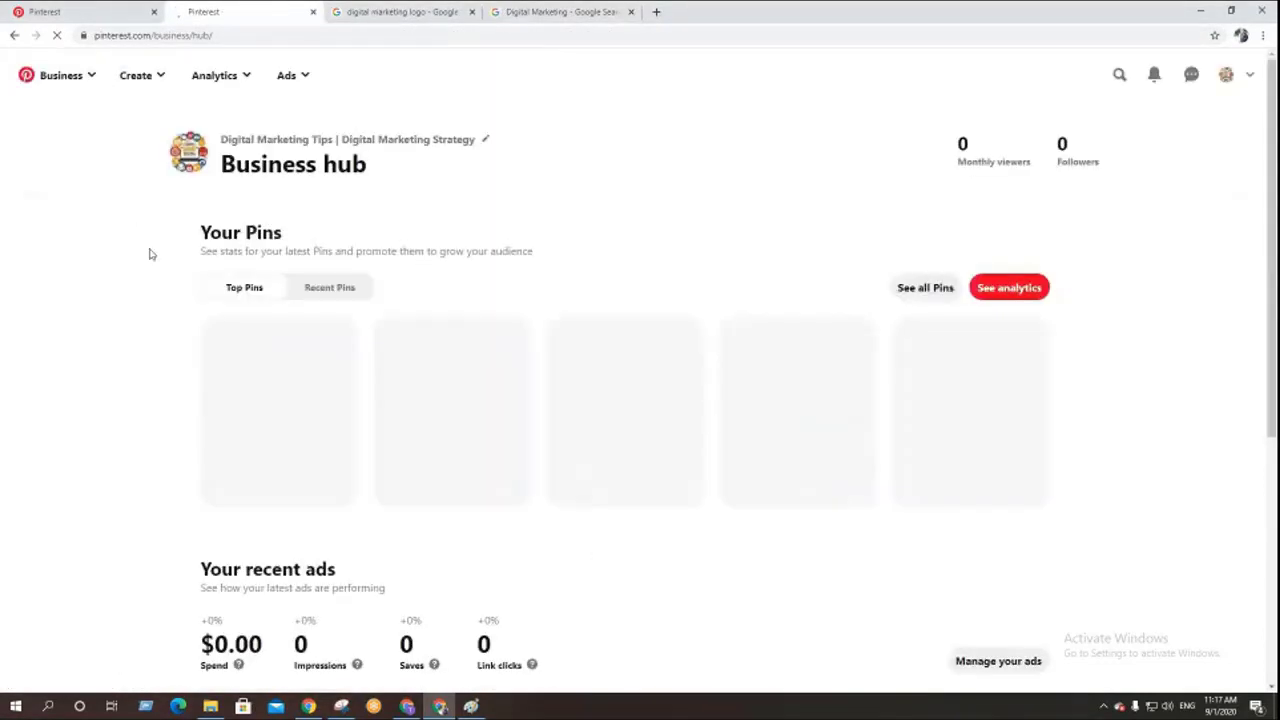
- Start creating an ad with United States (Dollars) as the billing location and accept the updated advertising agreement
left_click(283, 79)
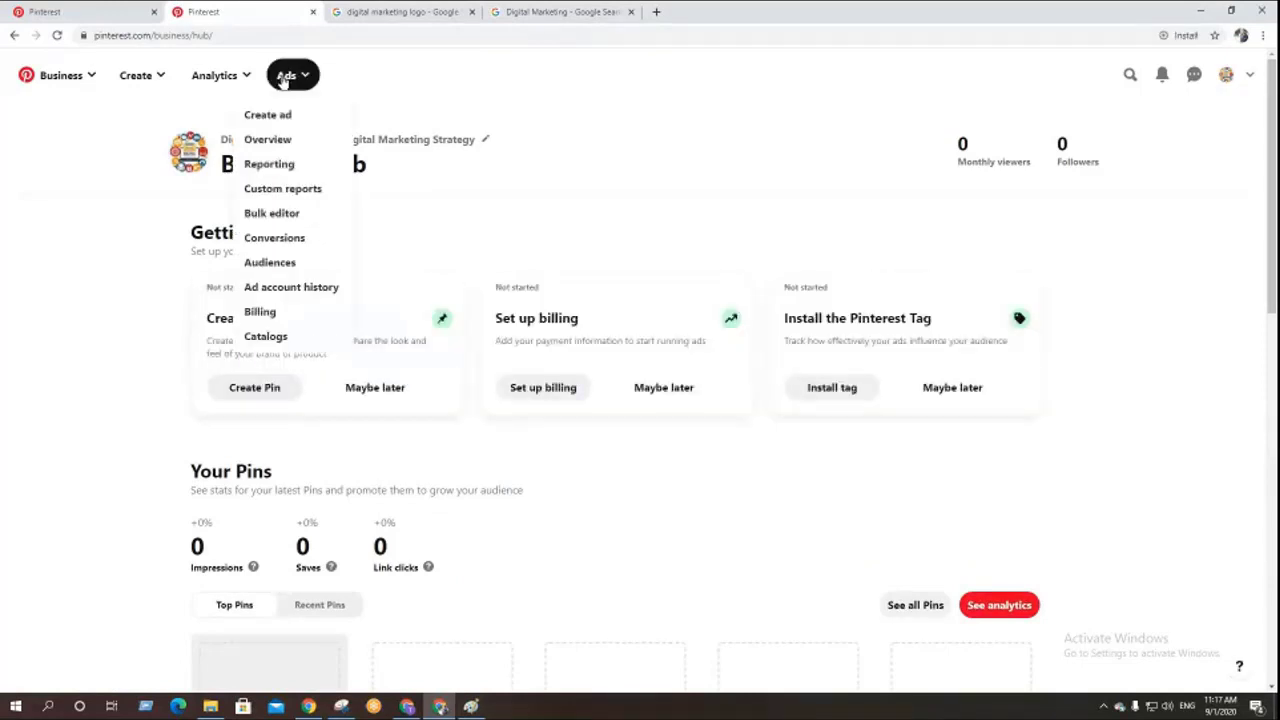
left_click(267, 116)
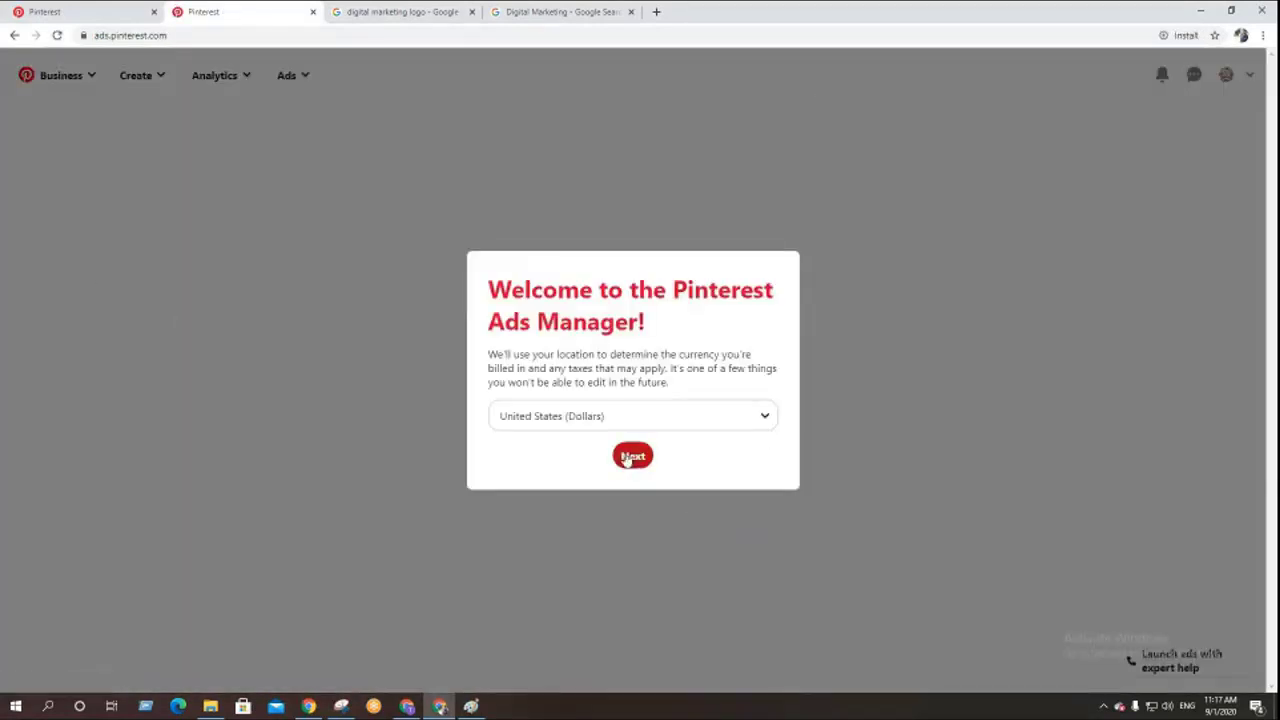
left_click_drag(490, 292, 676, 356)
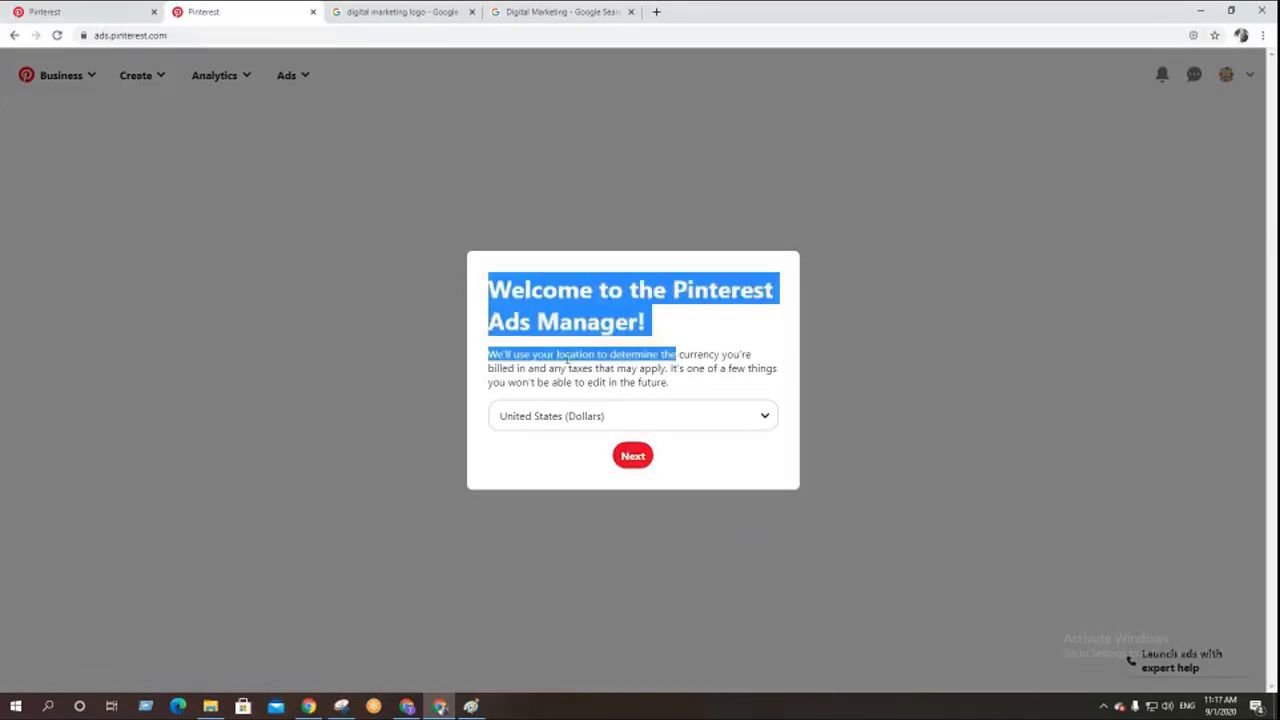
left_click(577, 318)
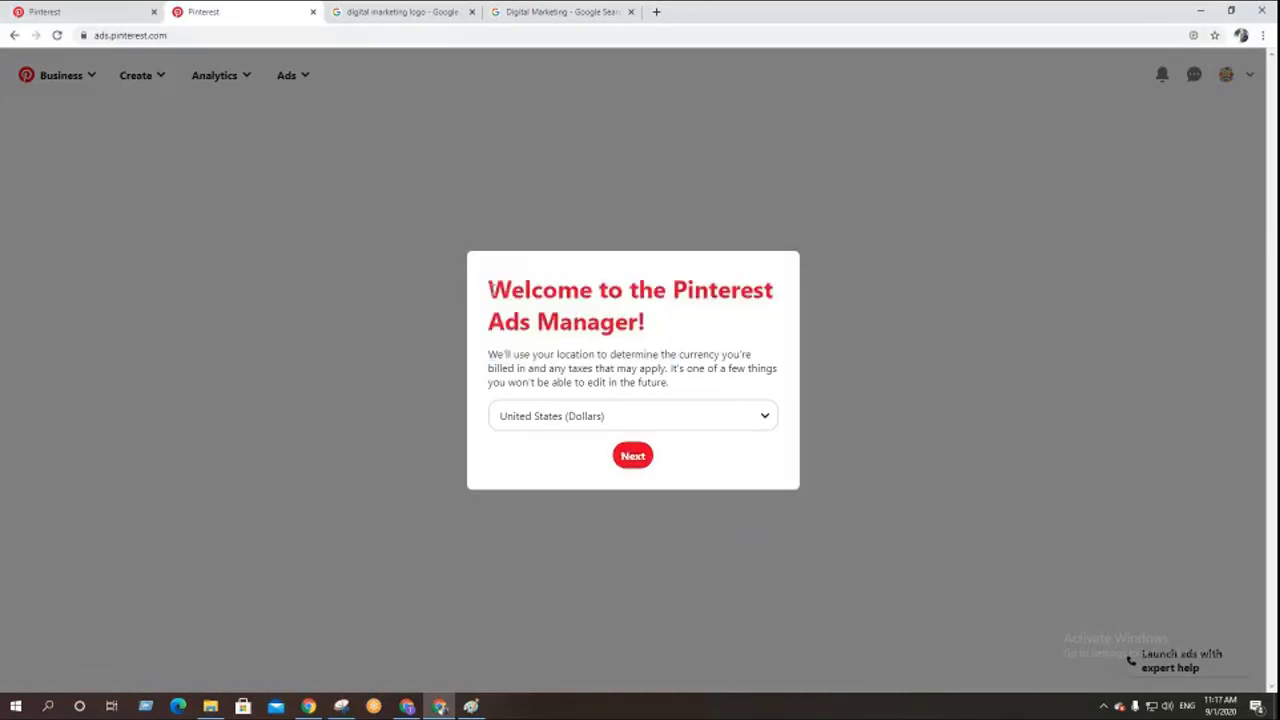
left_click_drag(490, 290, 714, 320)
left_click(638, 460)
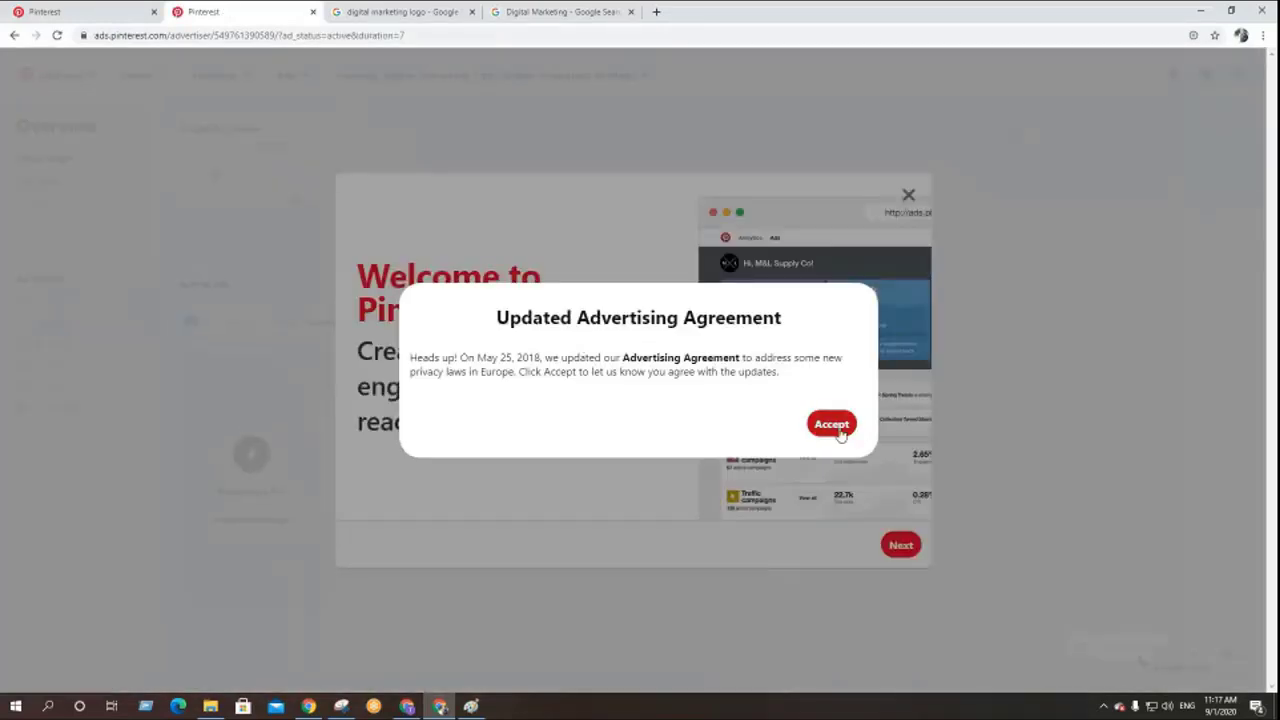
left_click(831, 424)
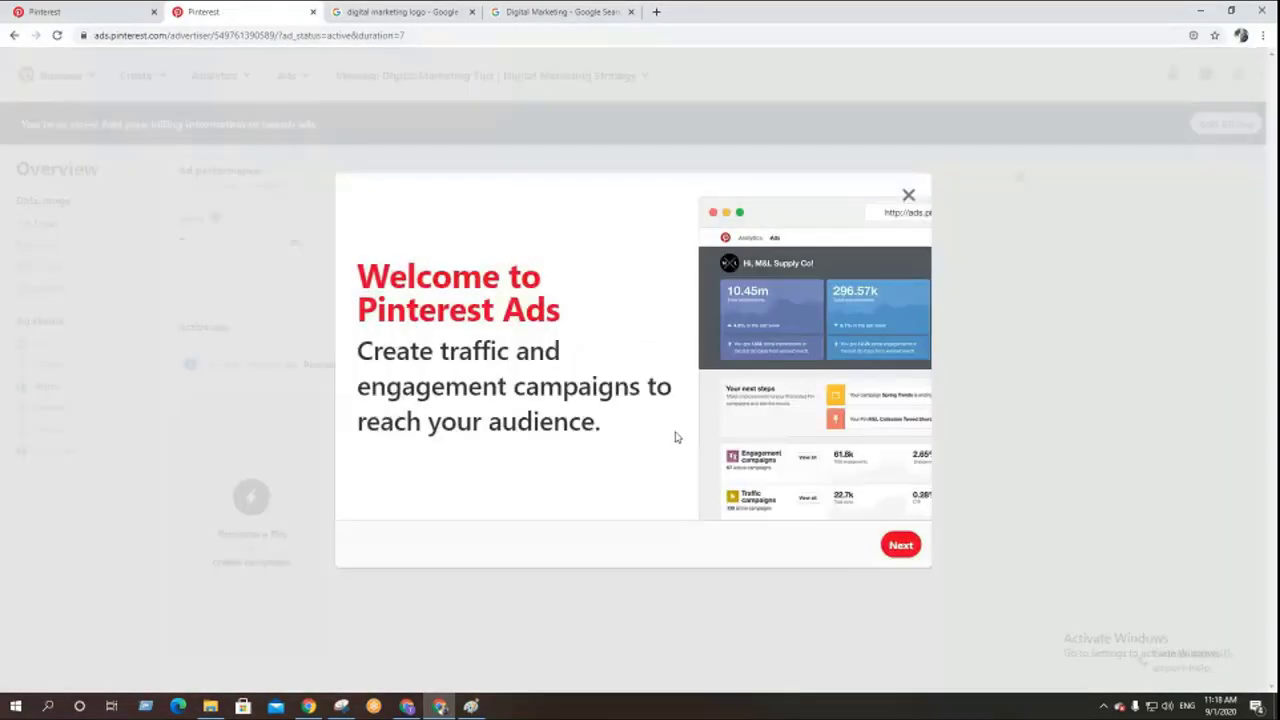
- Go through the Pinterest Ads welcome tour to its end and get started with the campaign setup
left_click(901, 546)
left_click(904, 548)
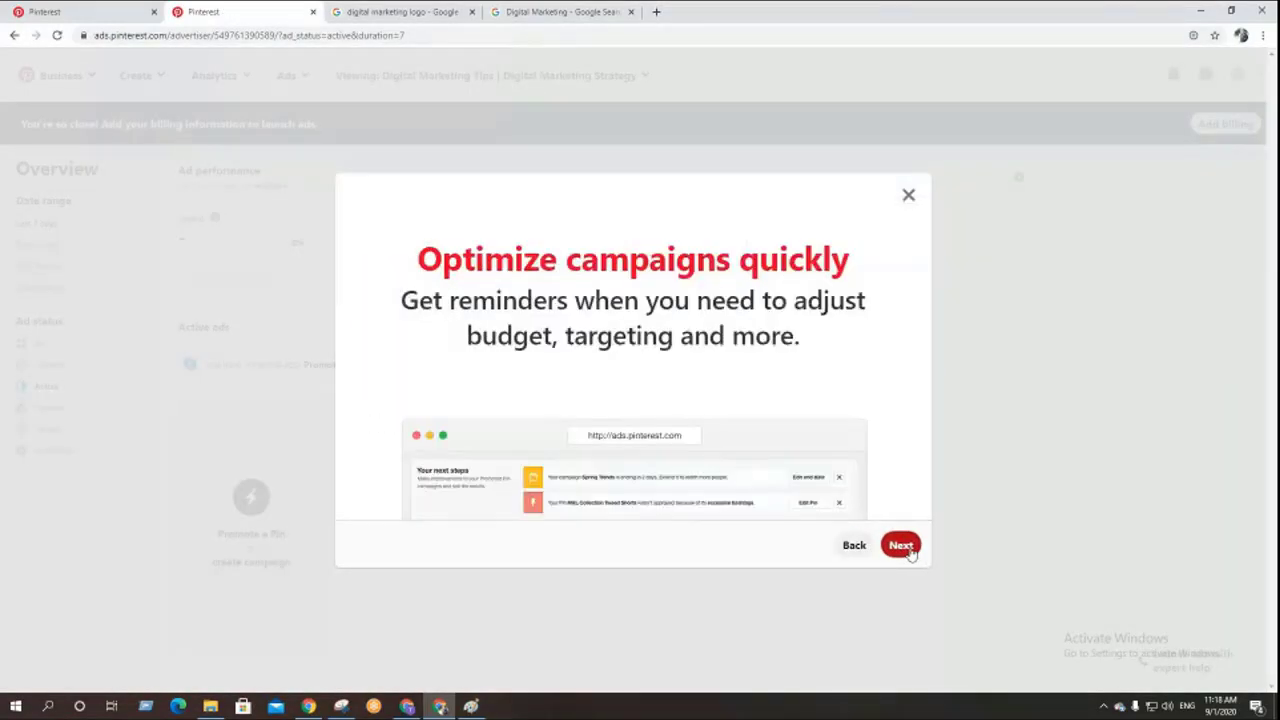
left_click(905, 548)
left_click(907, 549)
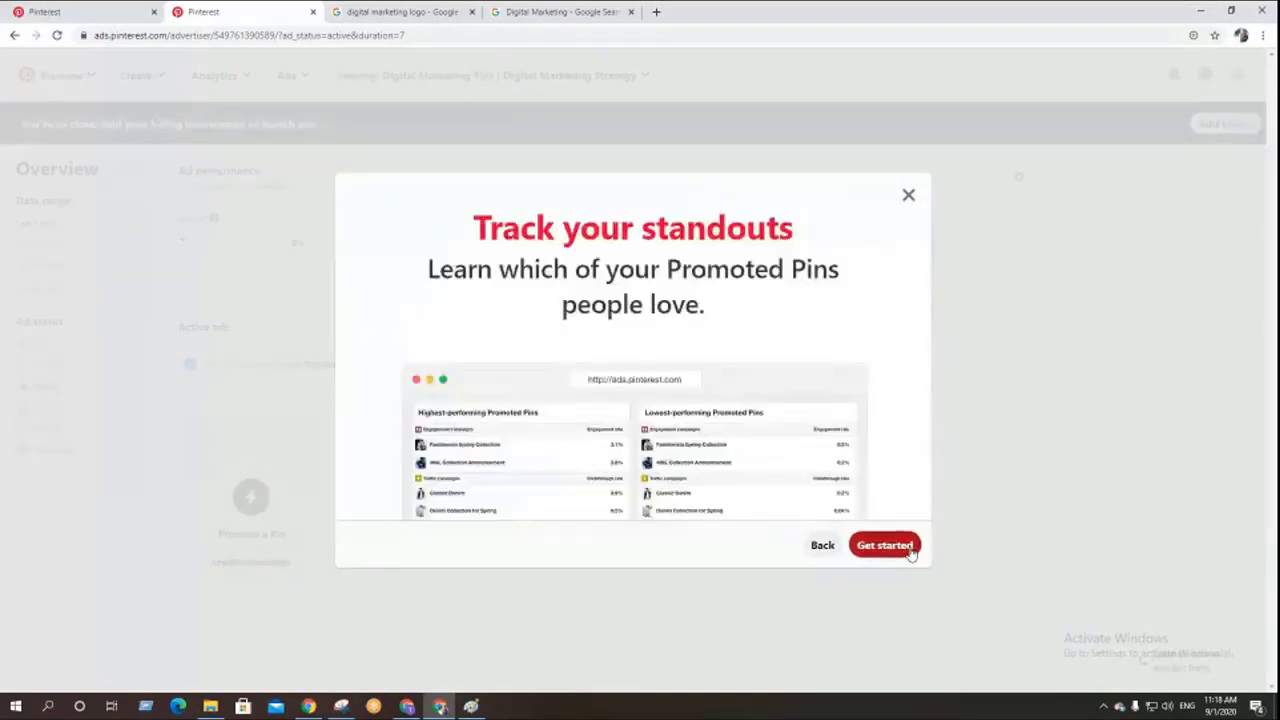
left_click(911, 553)
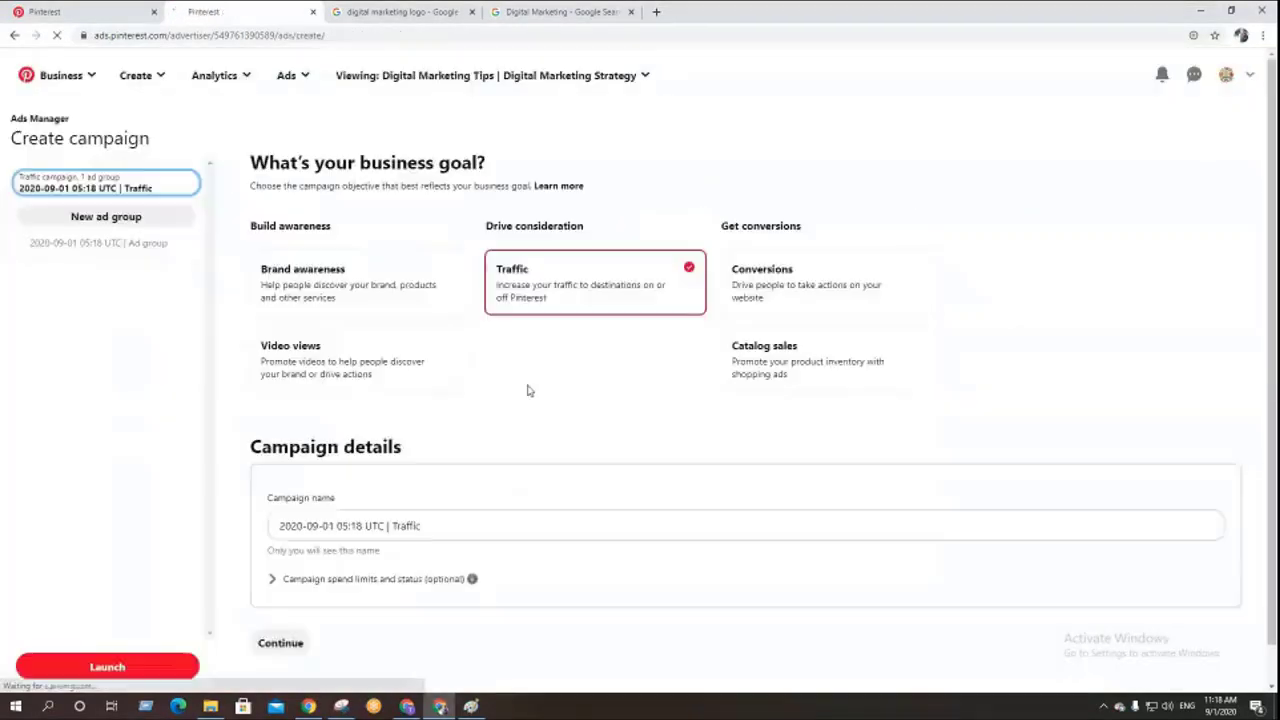
- Choose Traffic as the campaign objective and continue to the ad group details
scroll(474, 500, "down", 1)
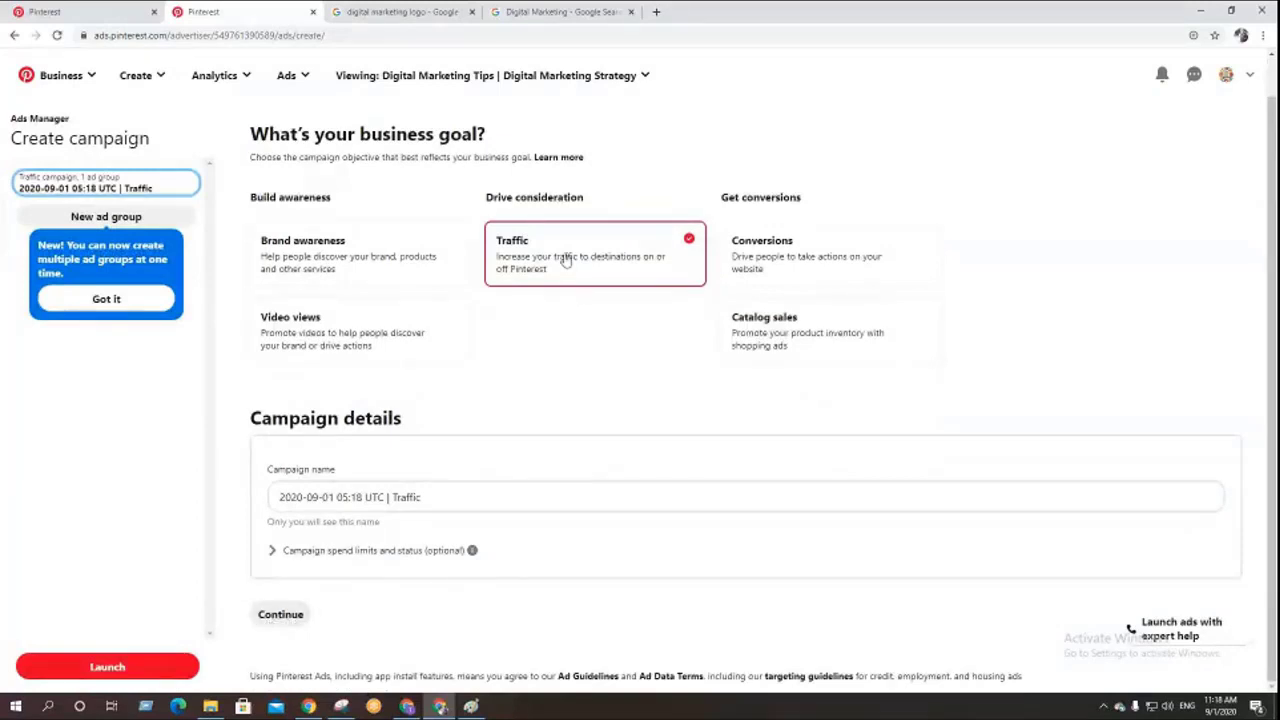
left_click(450, 262)
left_click(515, 270)
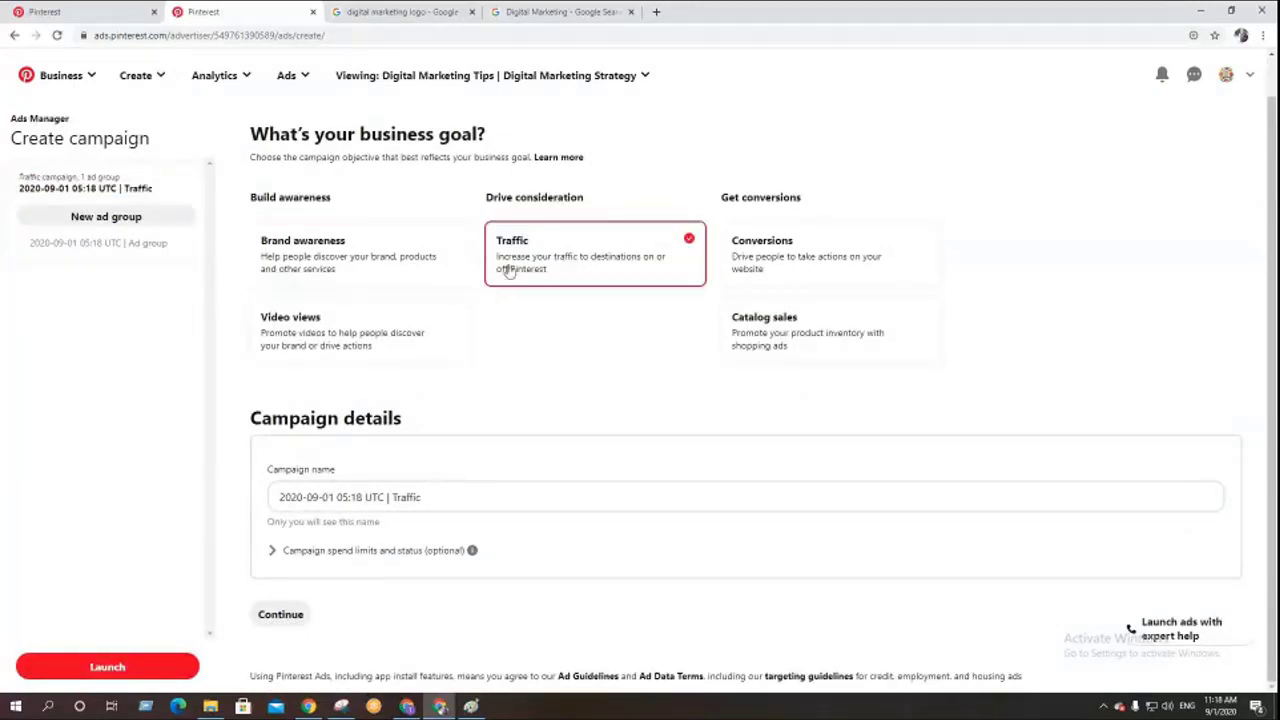
left_click(428, 263)
left_click(522, 269)
left_click(280, 614)
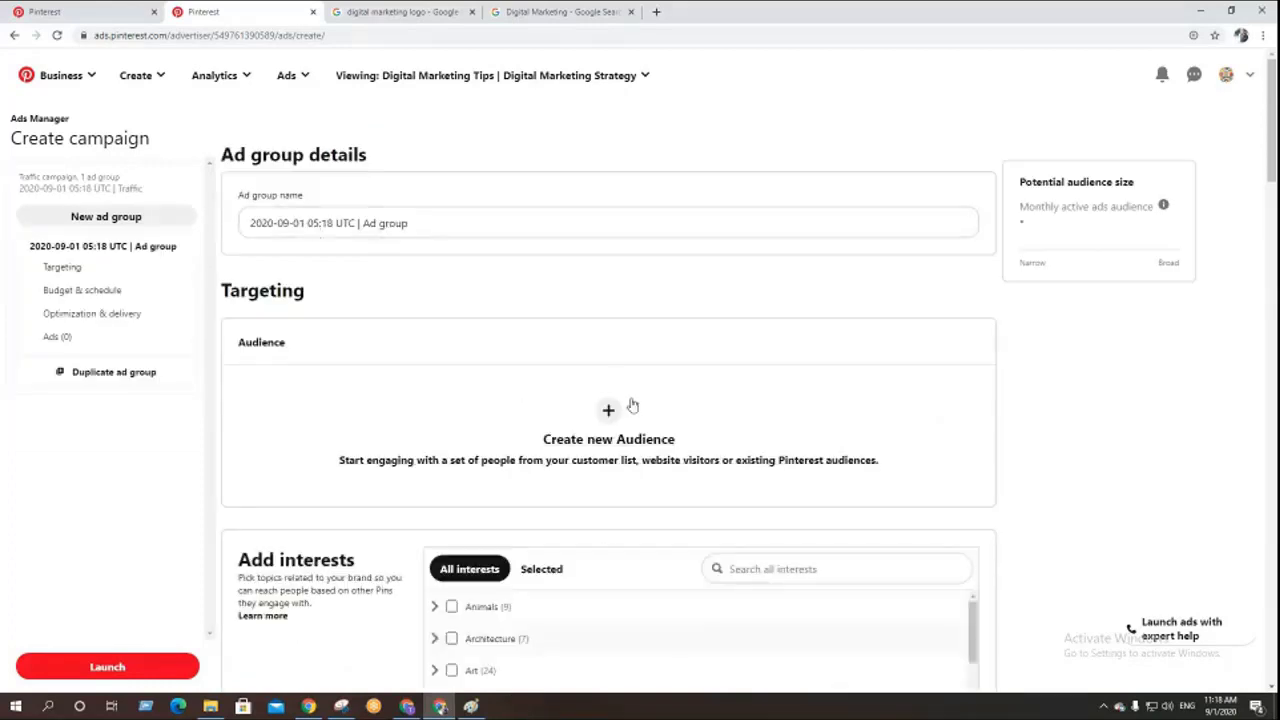
- Search for keywords related to "digital marketing" in the ad group's targeting section
scroll(630, 403, "down", 2)
scroll(630, 403, "down", 5)
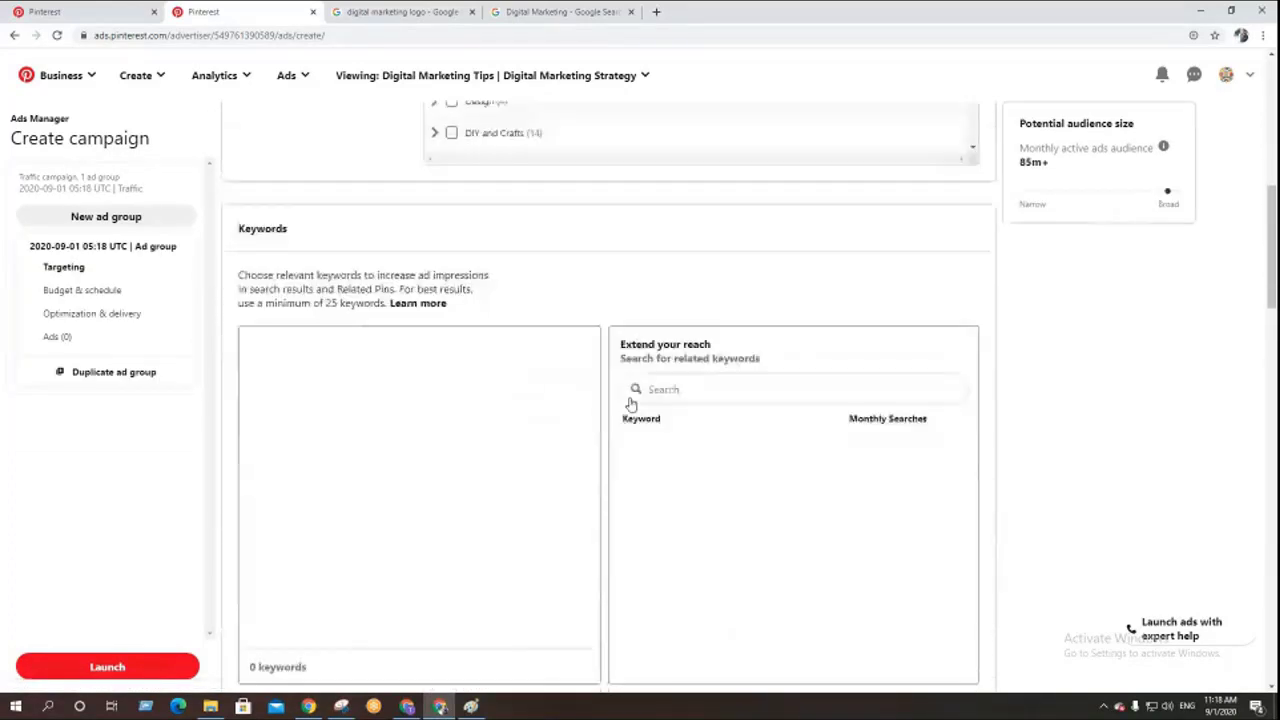
left_click(659, 322)
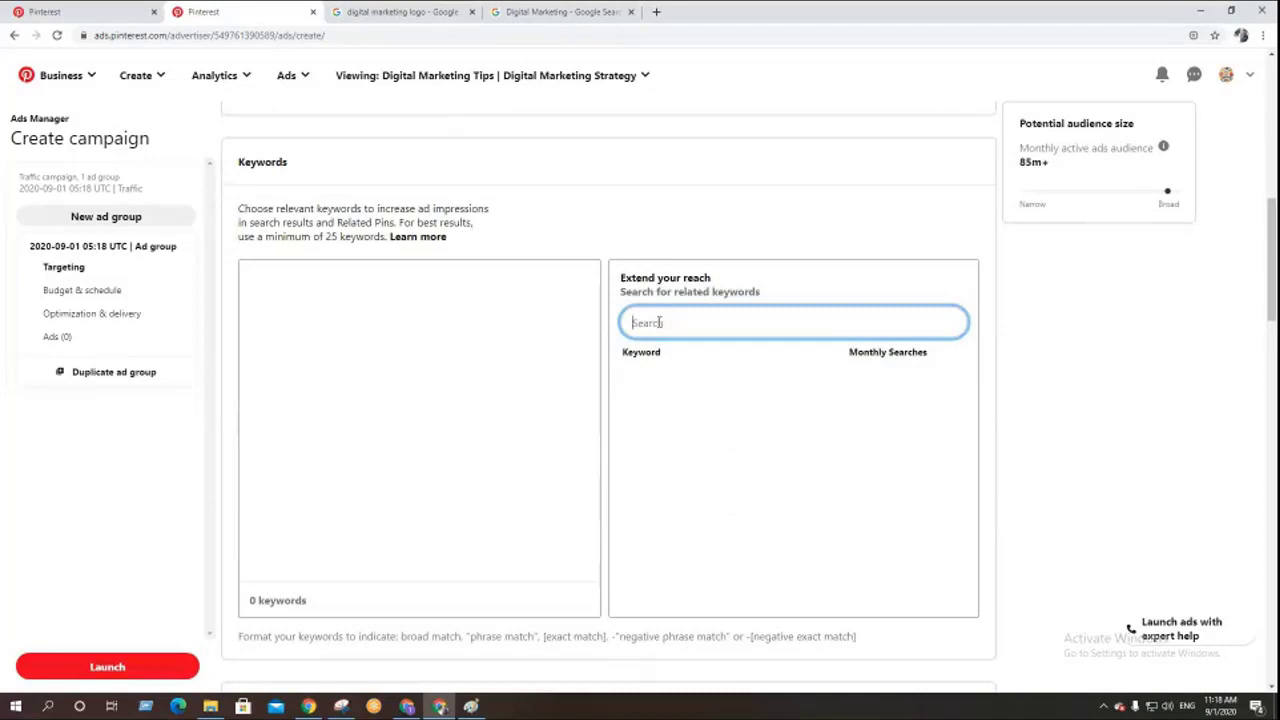
type("di")
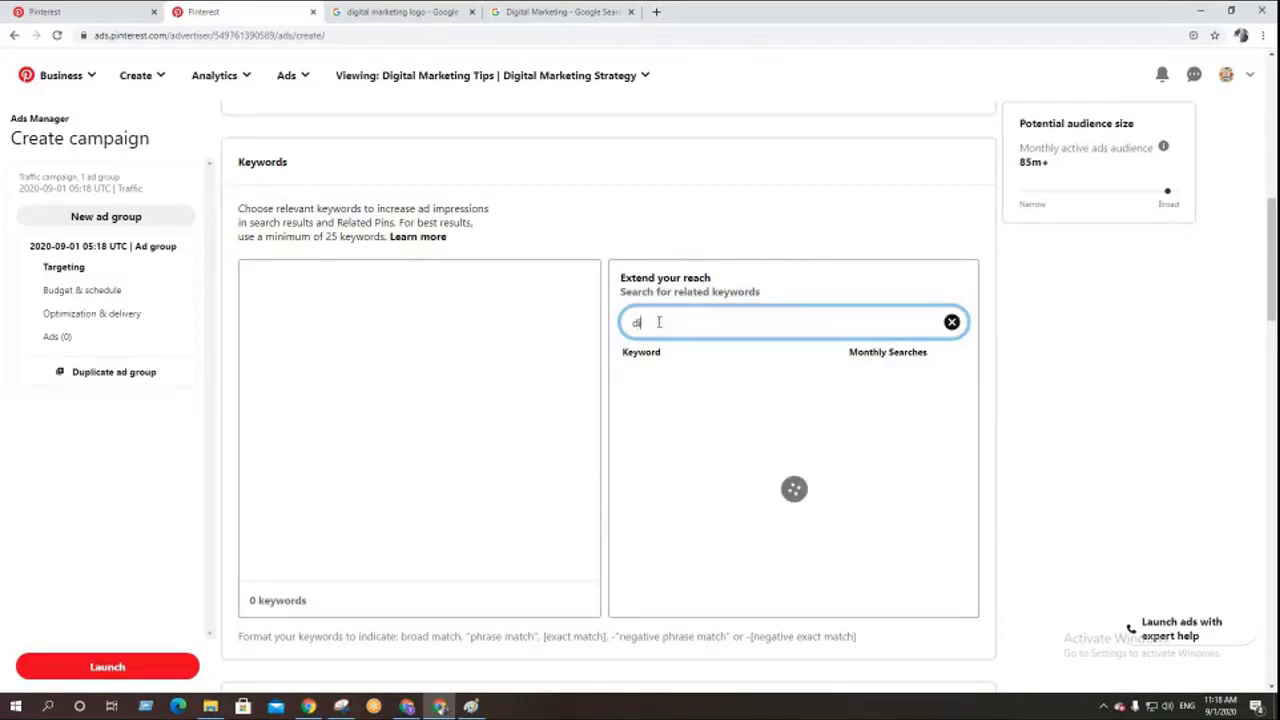
type("gital mar")
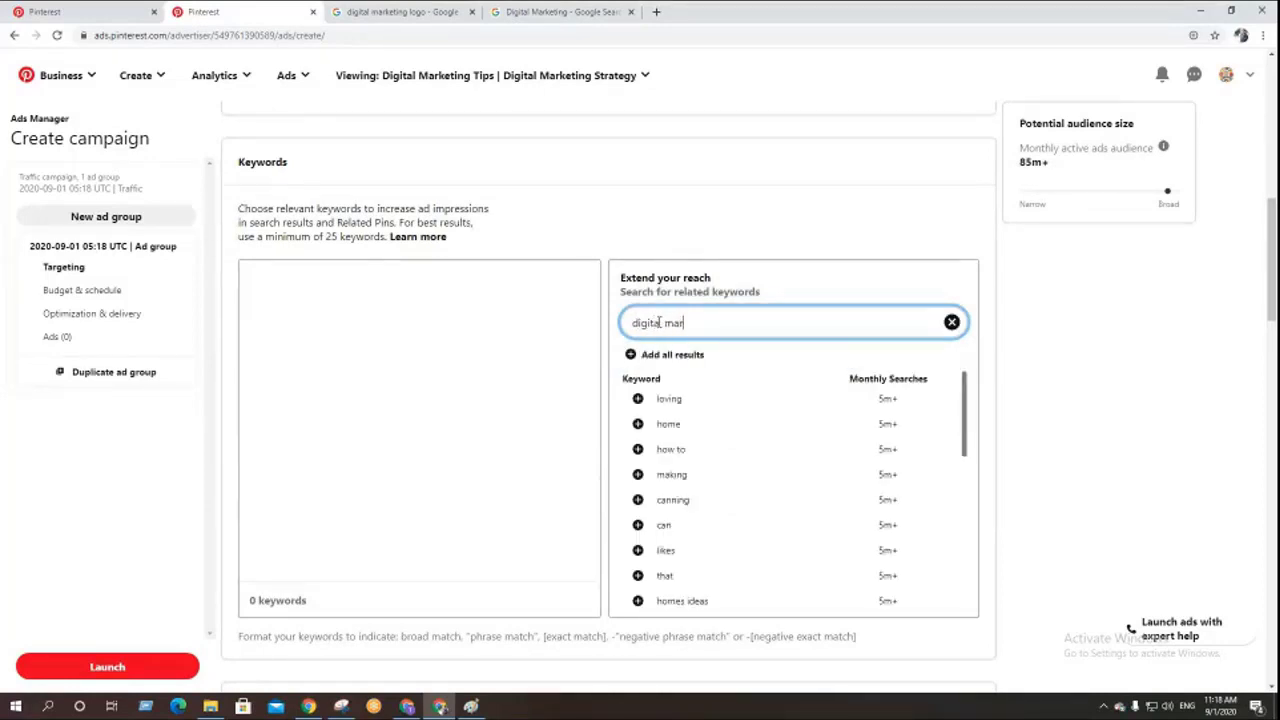
type("ketin")
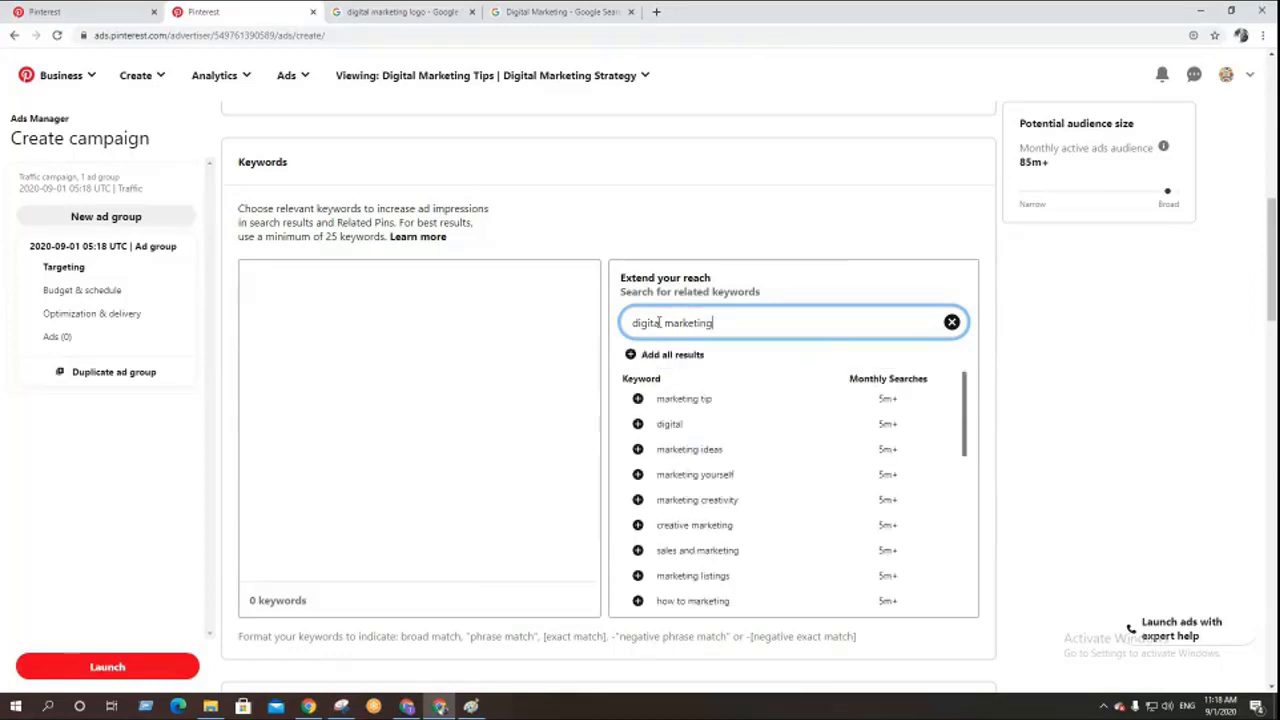
type("g")
- Look through the related keyword suggestions and compare their monthly searches
scroll(792, 530, "down", 5)
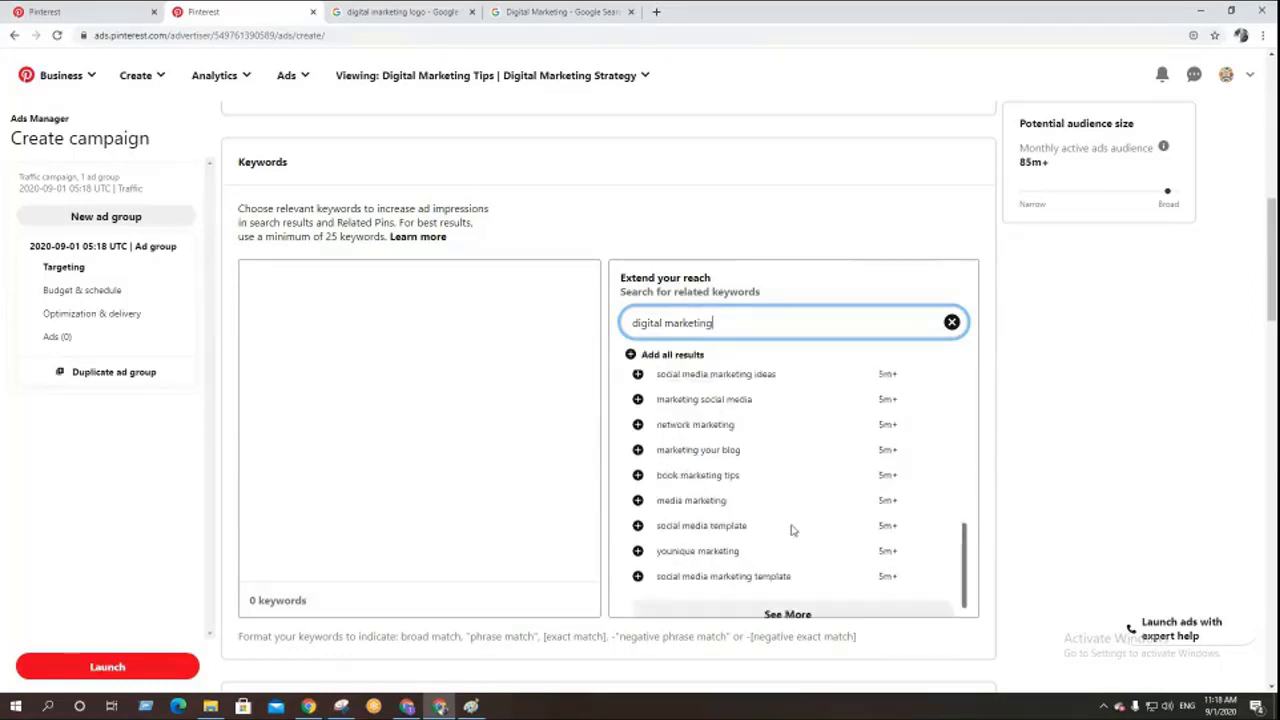
scroll(792, 530, "down", 1)
scroll(792, 530, "up", 6)
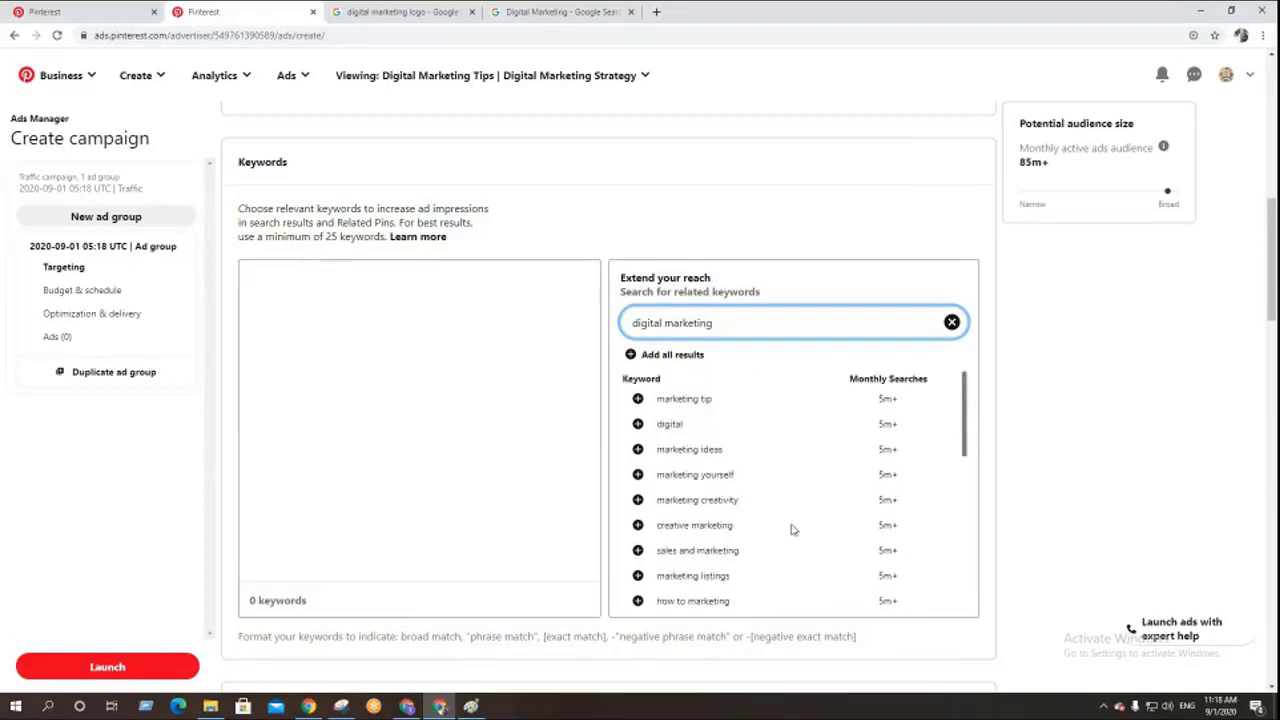
double_click(886, 401)
double_click(886, 424)
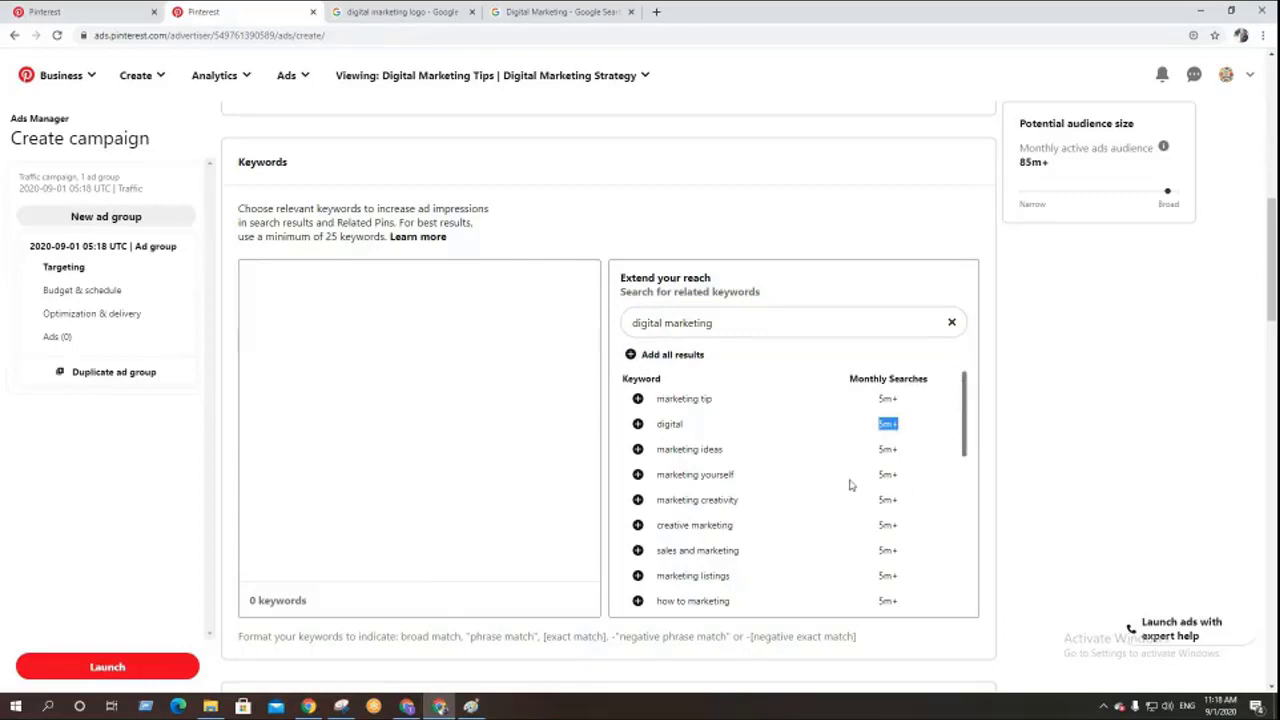
scroll(810, 503, "down", 1)
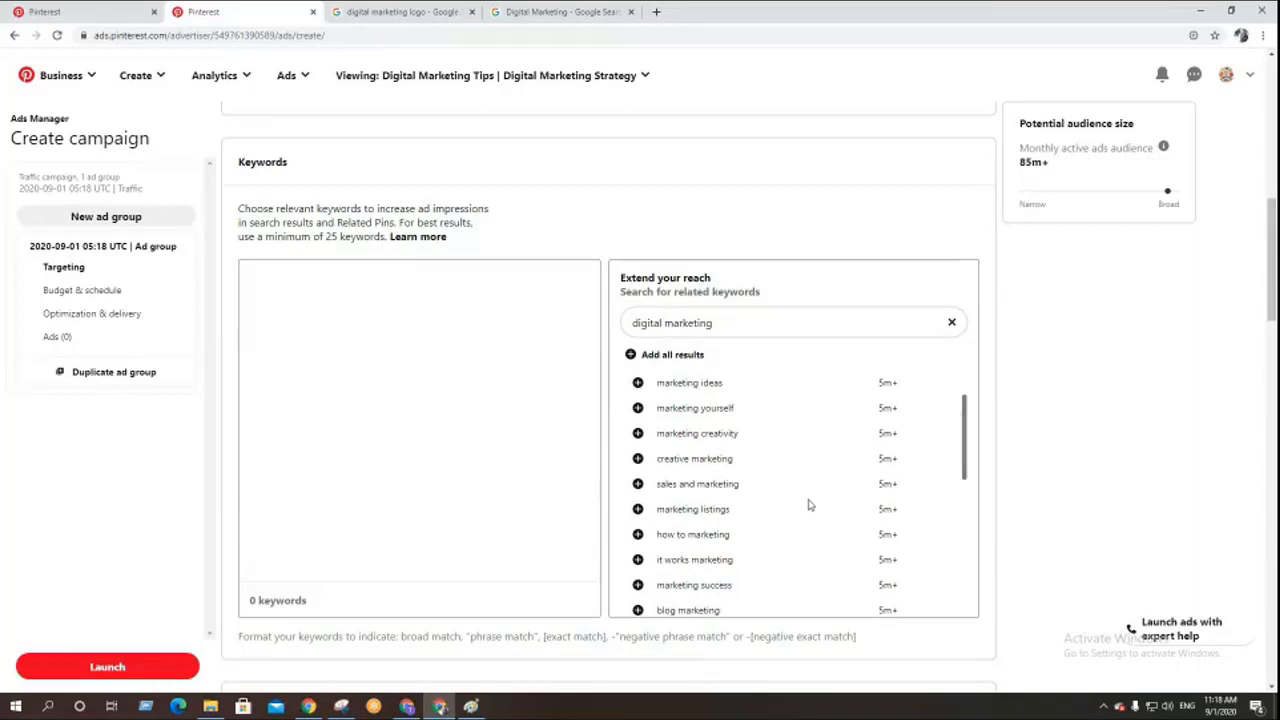
scroll(810, 505, "down", 1)
scroll(805, 514, "down", 1)
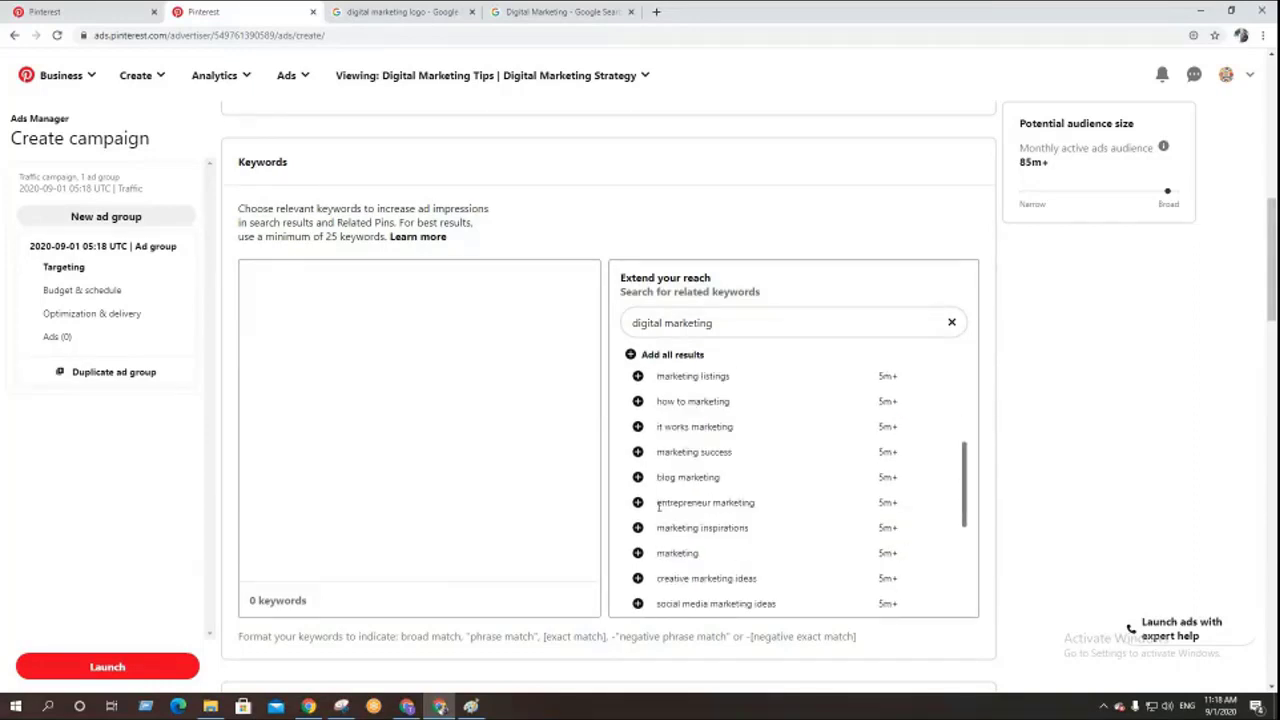
- Examine more of the "digital marketing" keyword suggestions, such as entrepreneur marketing and marketing social media, for a suitable board name
left_click_drag(658, 507, 757, 511)
scroll(776, 512, "down", 1)
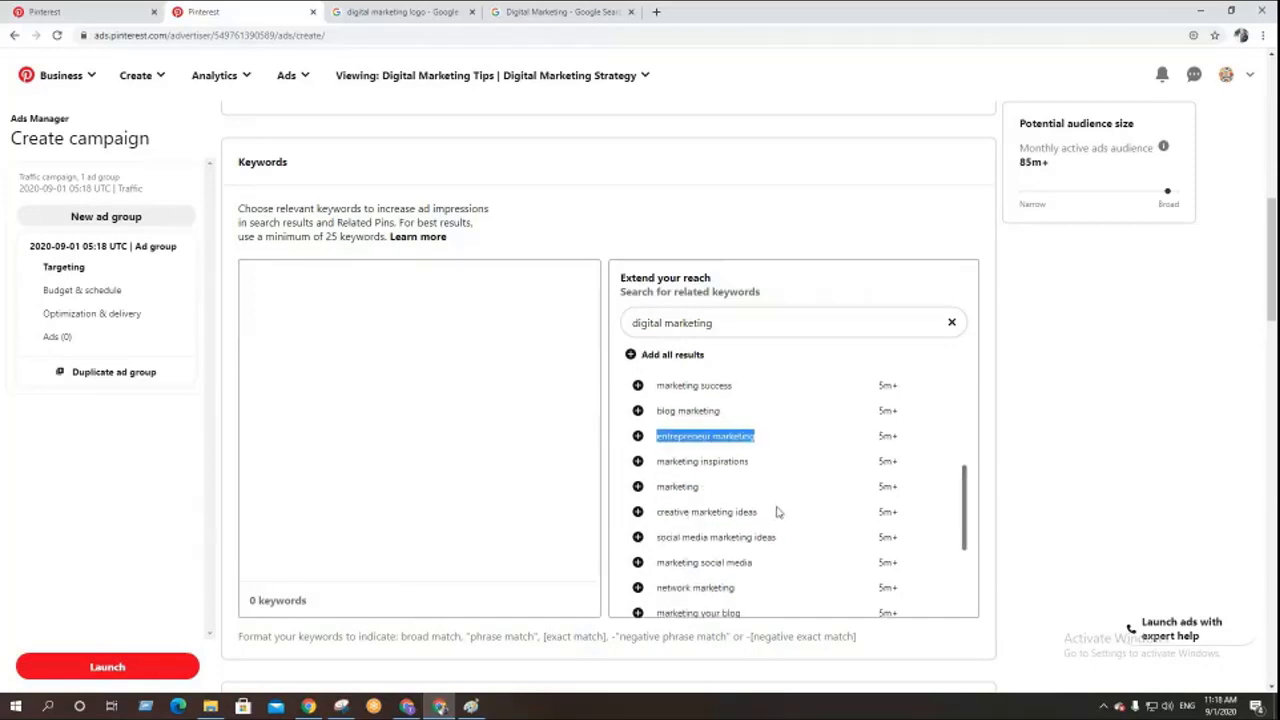
scroll(776, 510, "down", 2)
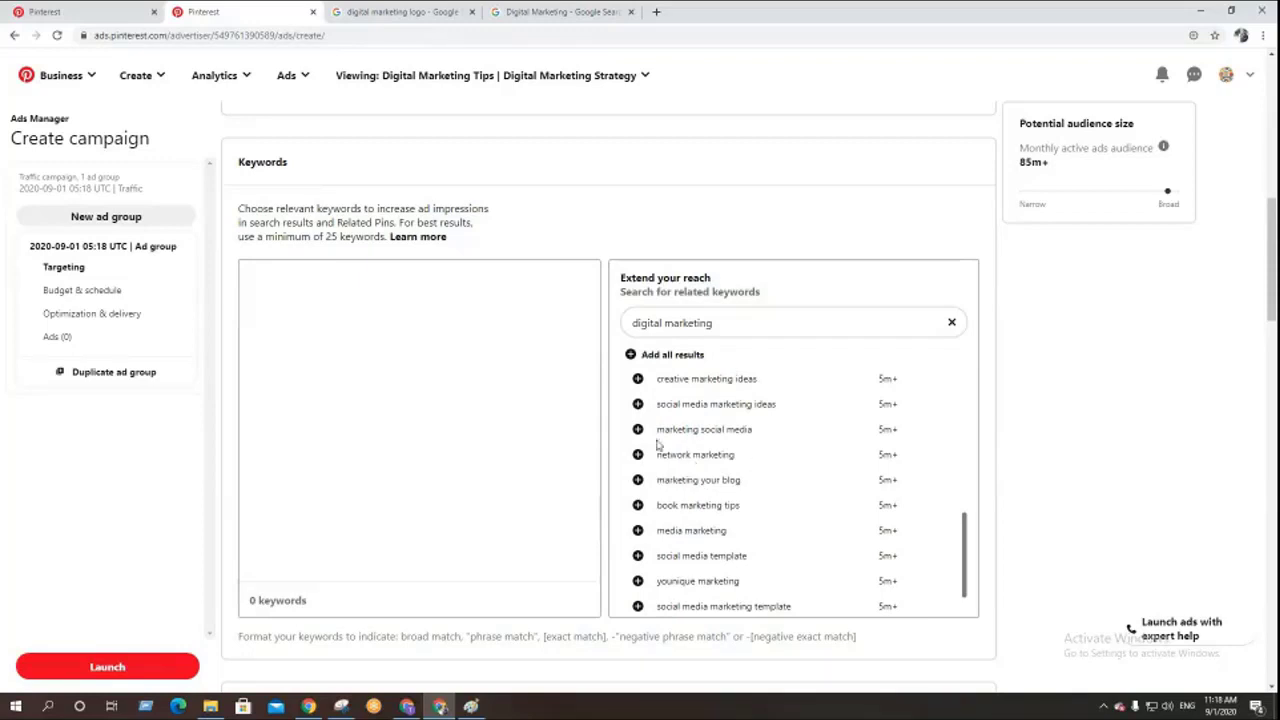
left_click_drag(659, 430, 789, 446)
left_click(694, 443)
left_click_drag(659, 430, 755, 436)
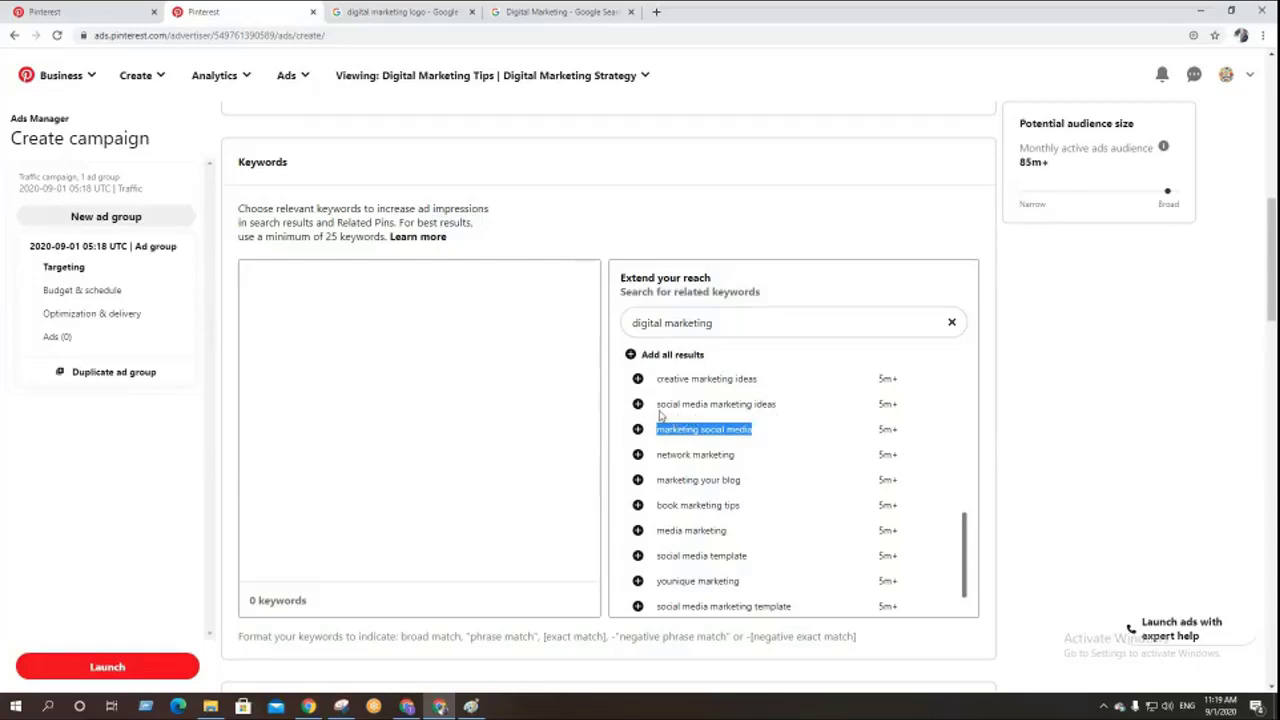
left_click_drag(653, 410, 785, 409)
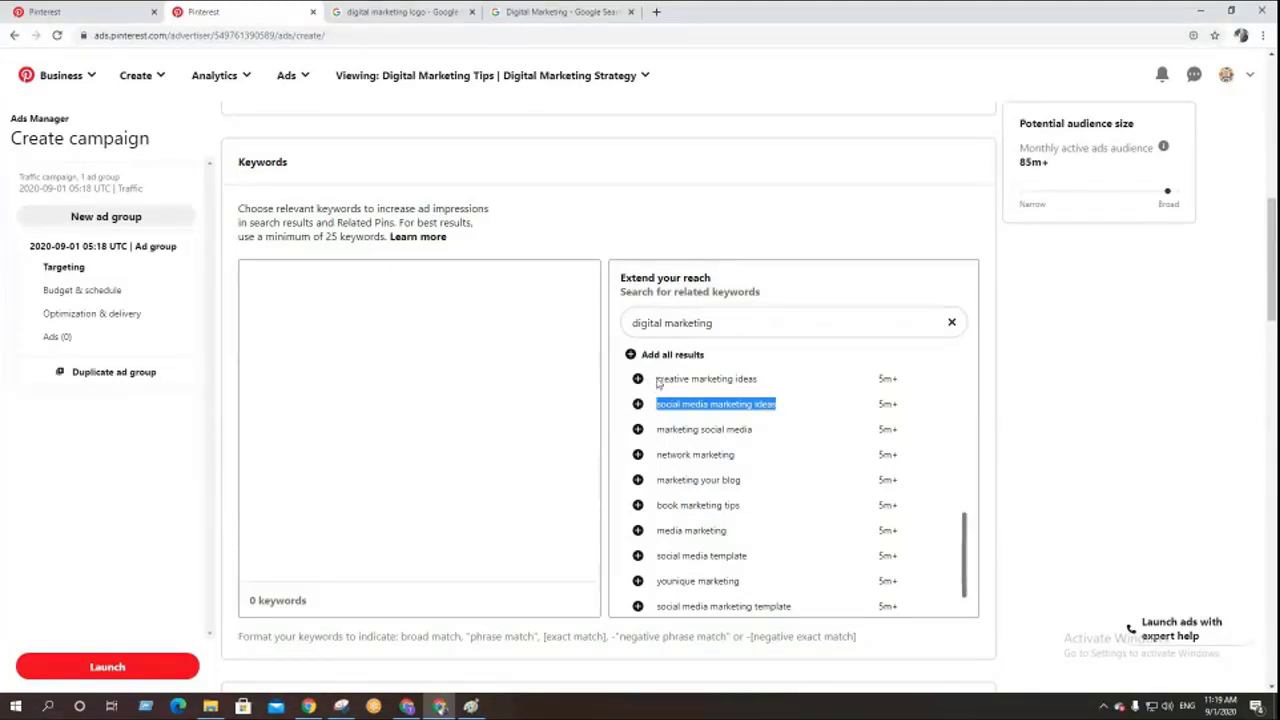
left_click_drag(657, 381, 724, 479)
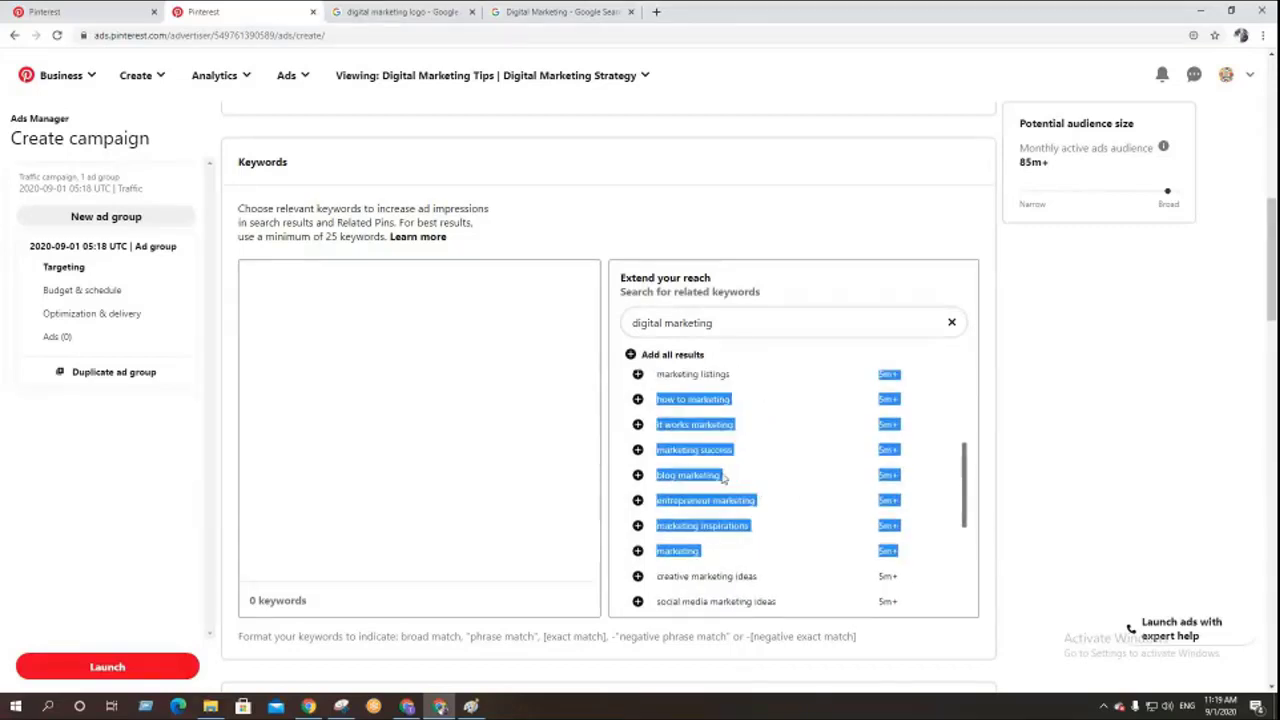
left_click(680, 453)
scroll(699, 445, "up", 1)
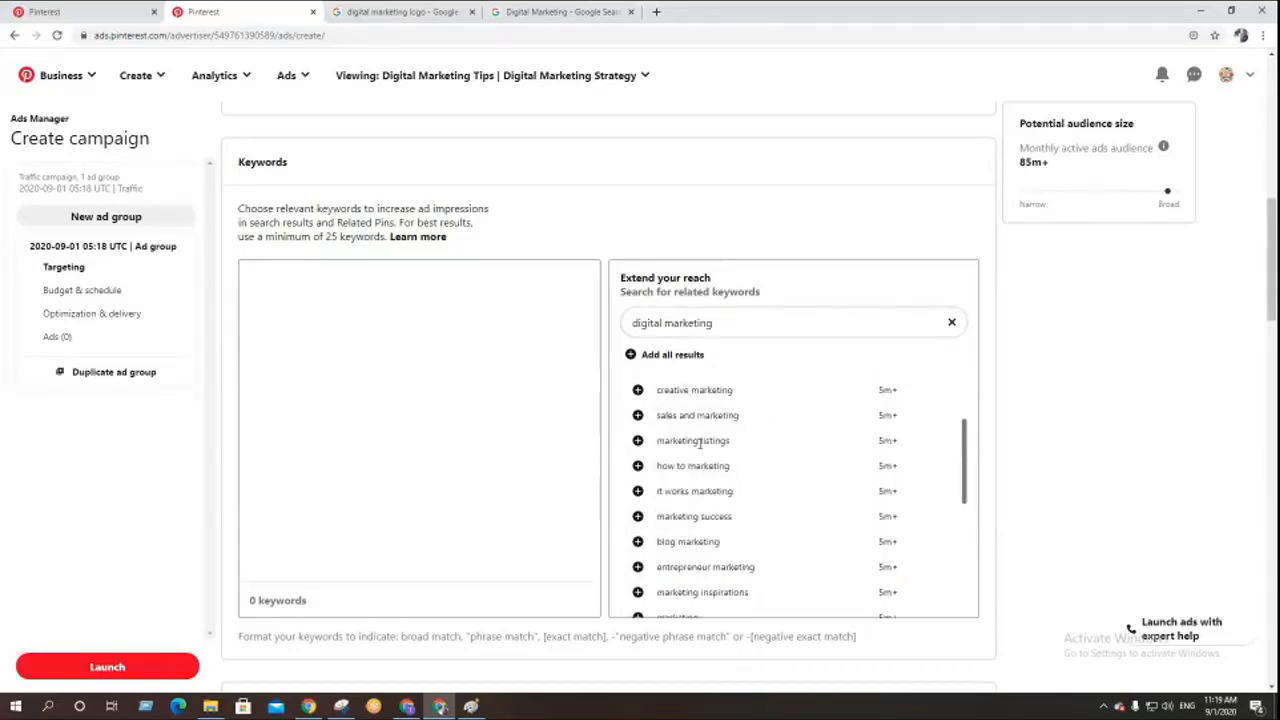
scroll(731, 450, "down", 3)
scroll(729, 449, "up", 1)
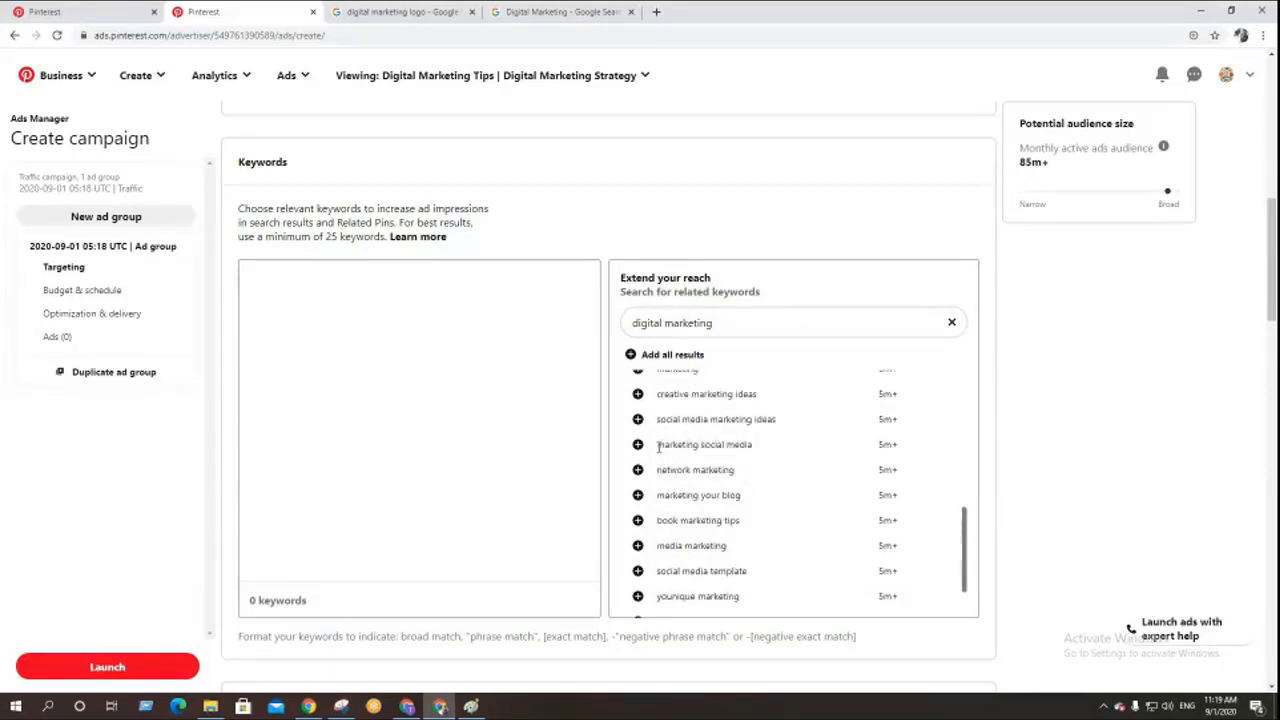
left_click_drag(659, 448, 766, 454)
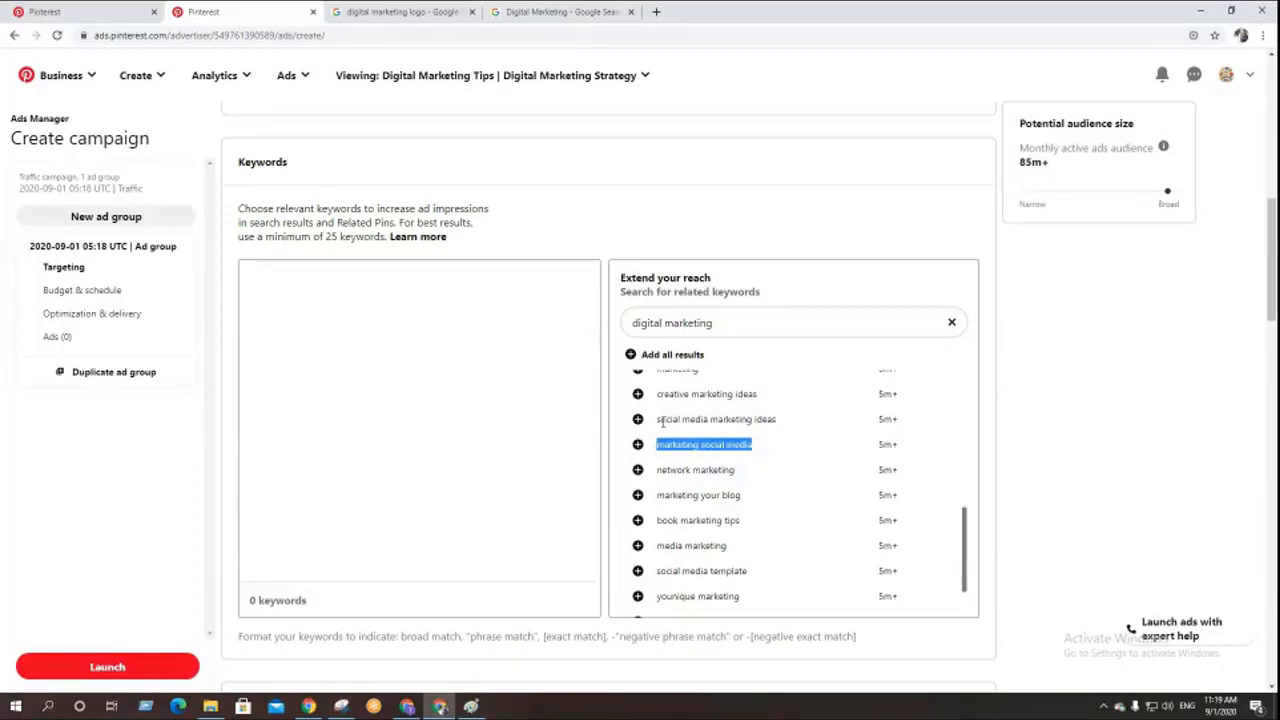
- Copy the suggested keyword "social media marketing ideas" into the name of the new Pinterest board
left_click_drag(656, 420, 783, 431)
key("ctrl+c")
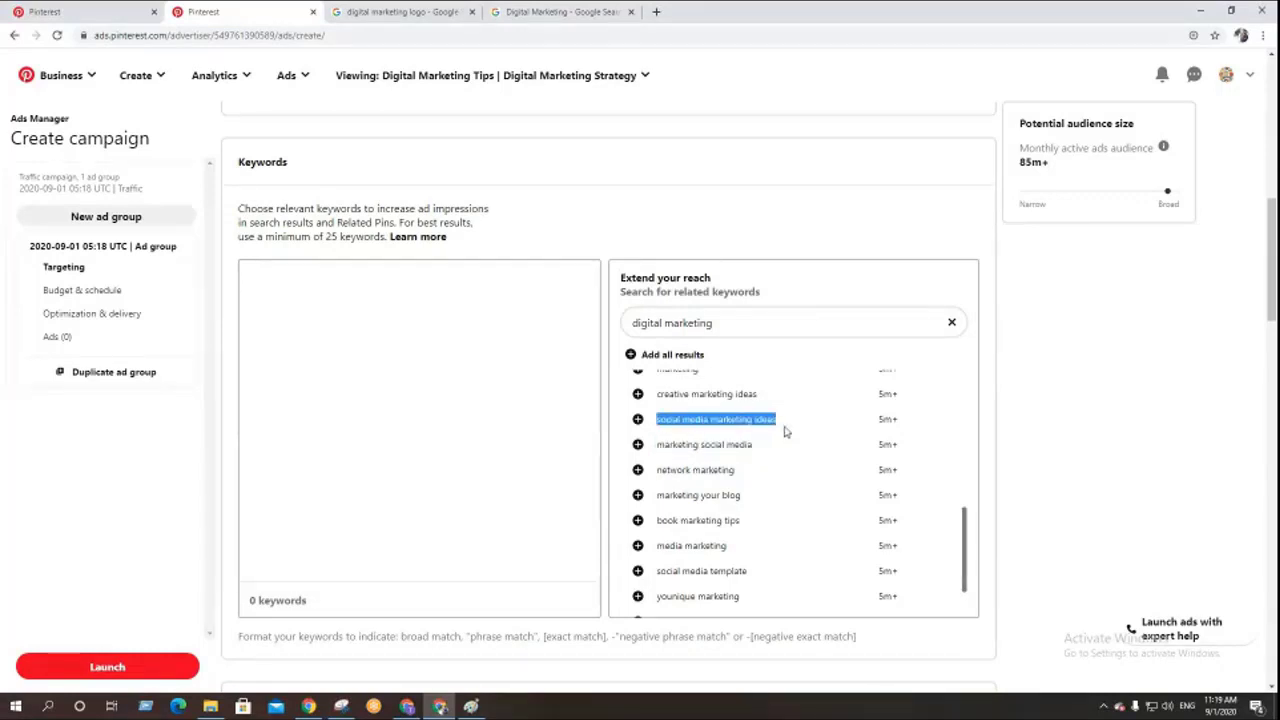
left_click(50, 11)
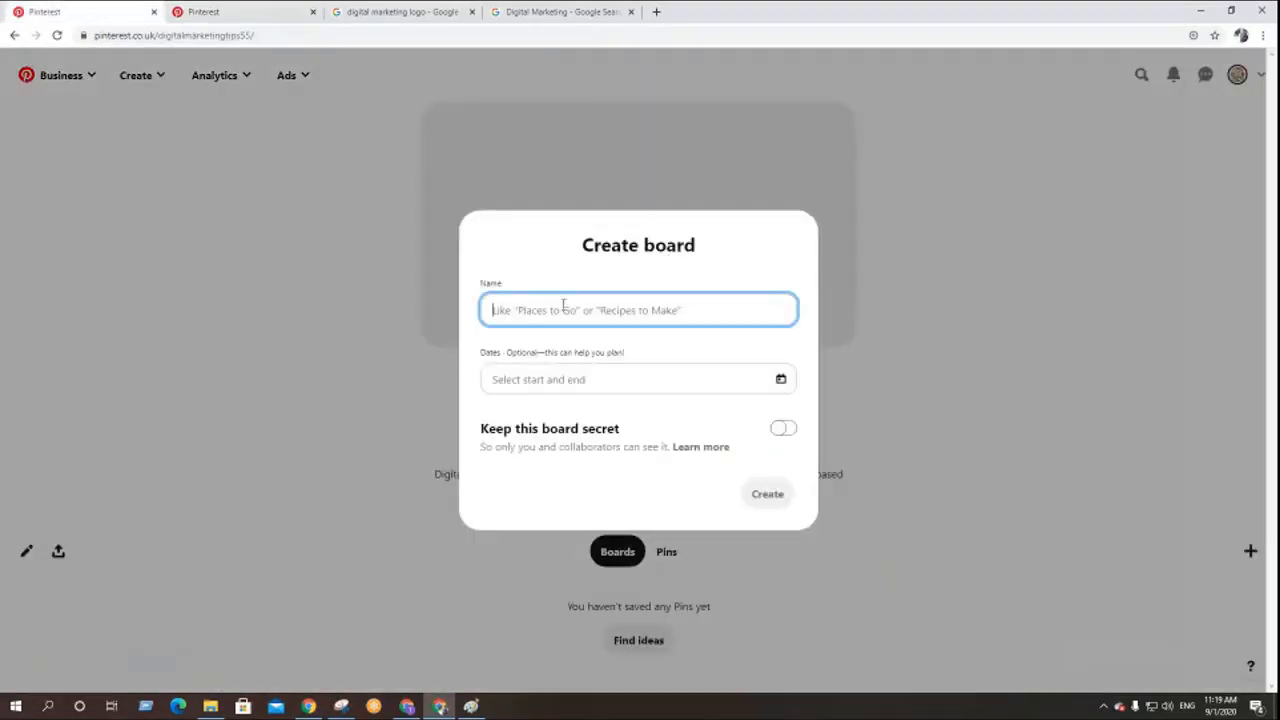
key("ctrl+v")
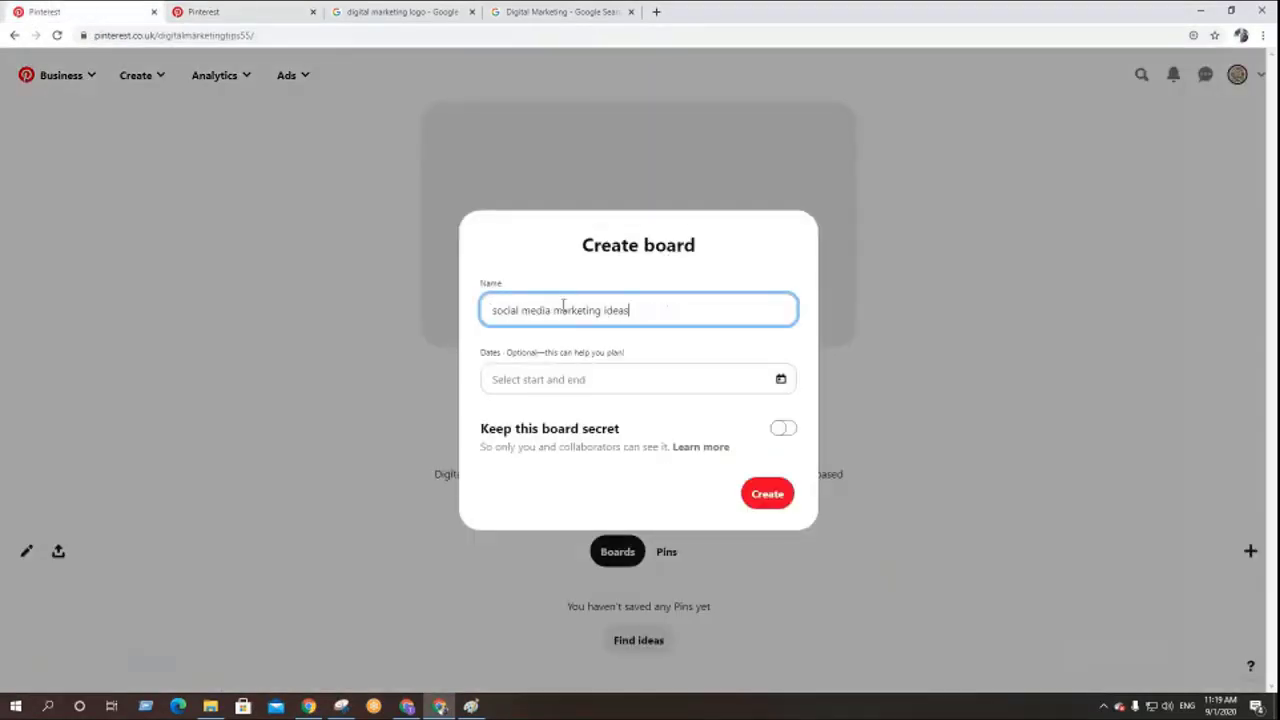
- Capitalize the first letters of "Social", "Media" and "Marketing" in the new board's name
left_click(497, 313)
key("BackSpace")
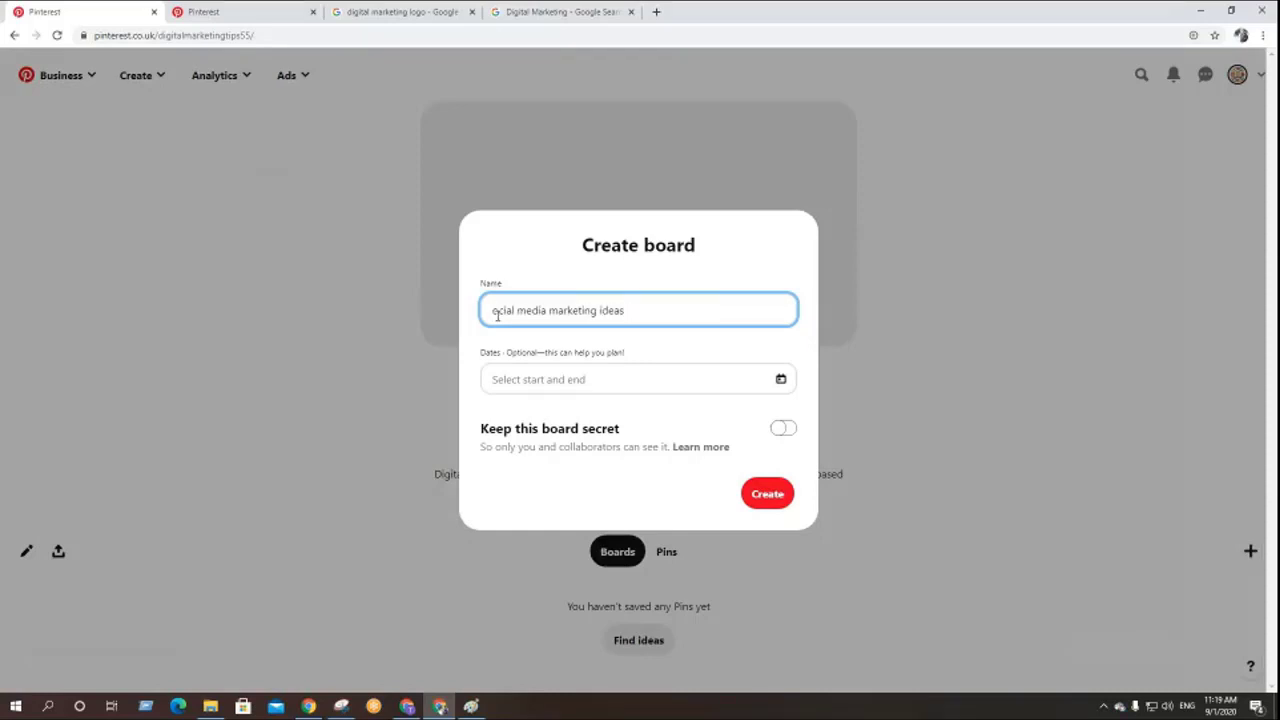
type("S")
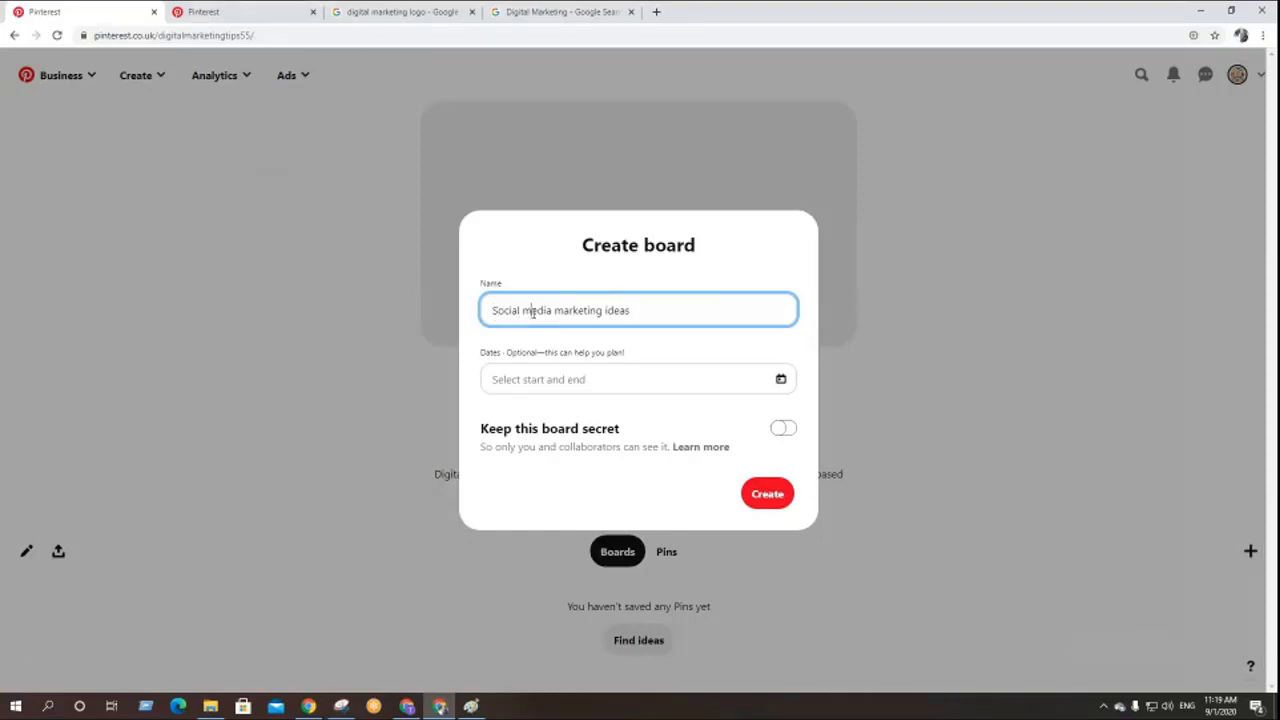
left_click(533, 313)
key("BackSpace")
type("M")
left_click(566, 316)
key("BackSpace")
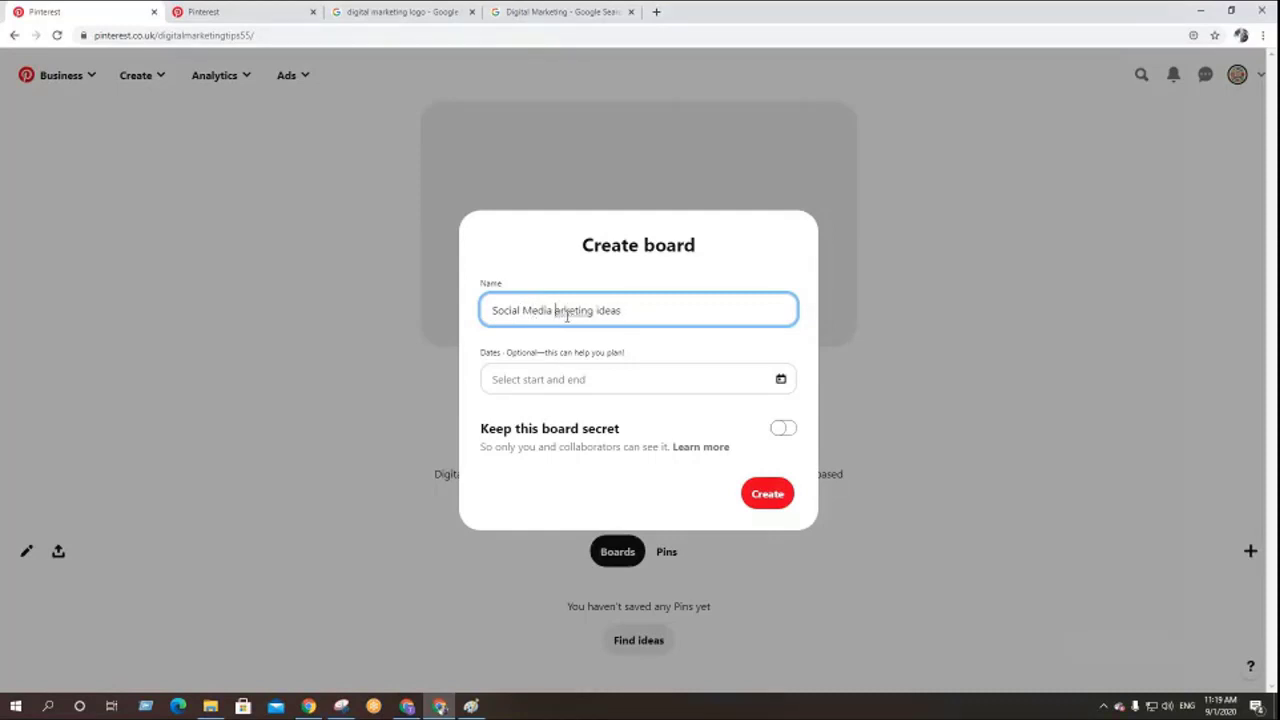
type("M")
- Switch to the Google Meet call, mute and unmute the microphone, and return to the Pinterest board form
left_click(403, 708)
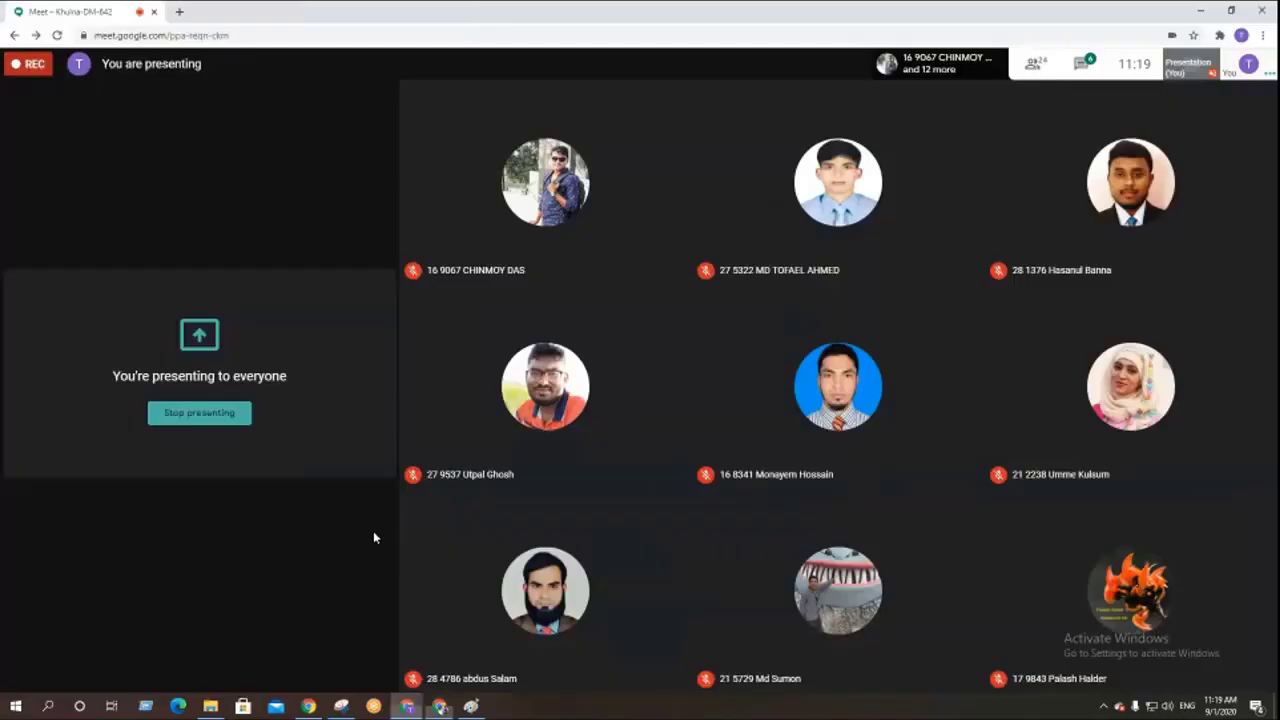
left_click(591, 670)
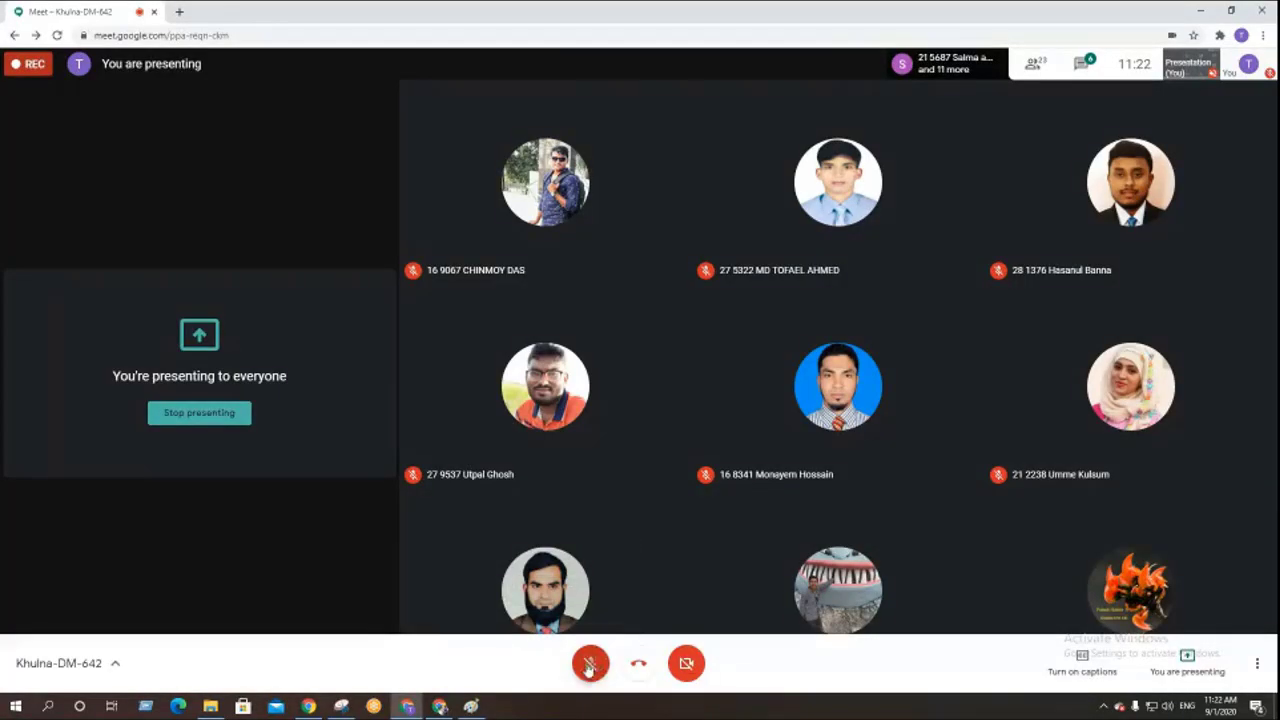
left_click(590, 665)
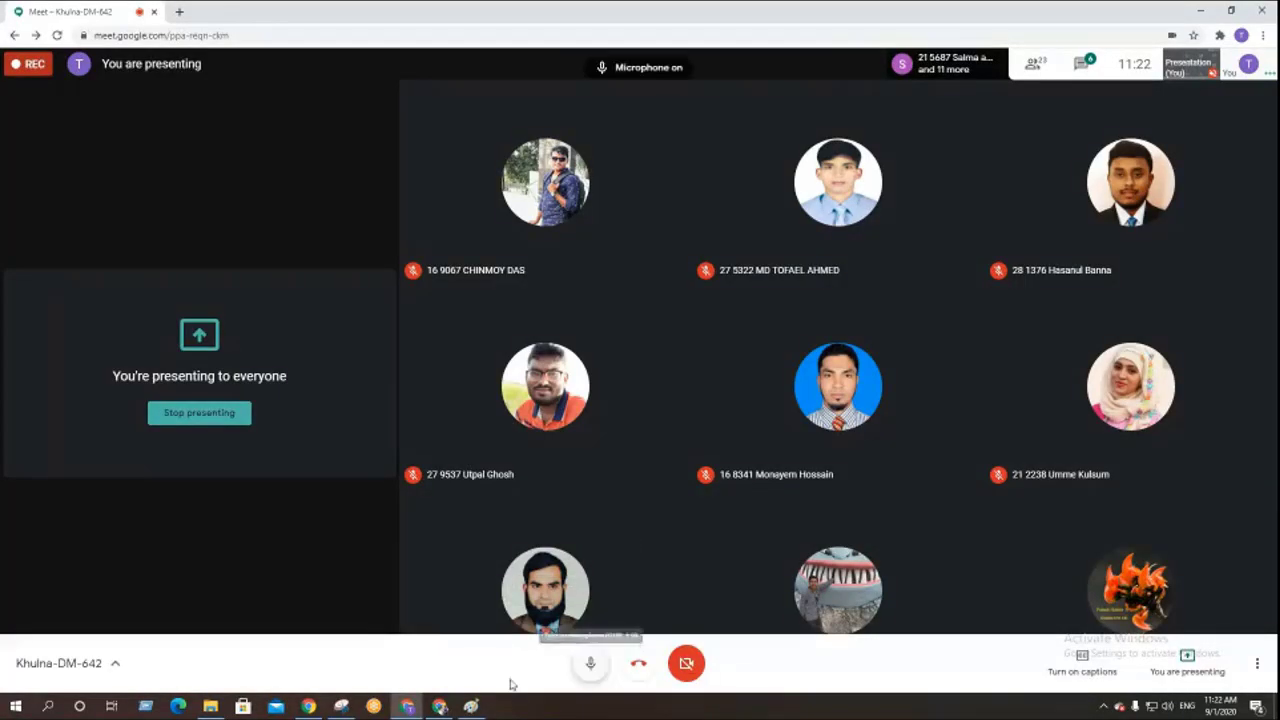
left_click(440, 708)
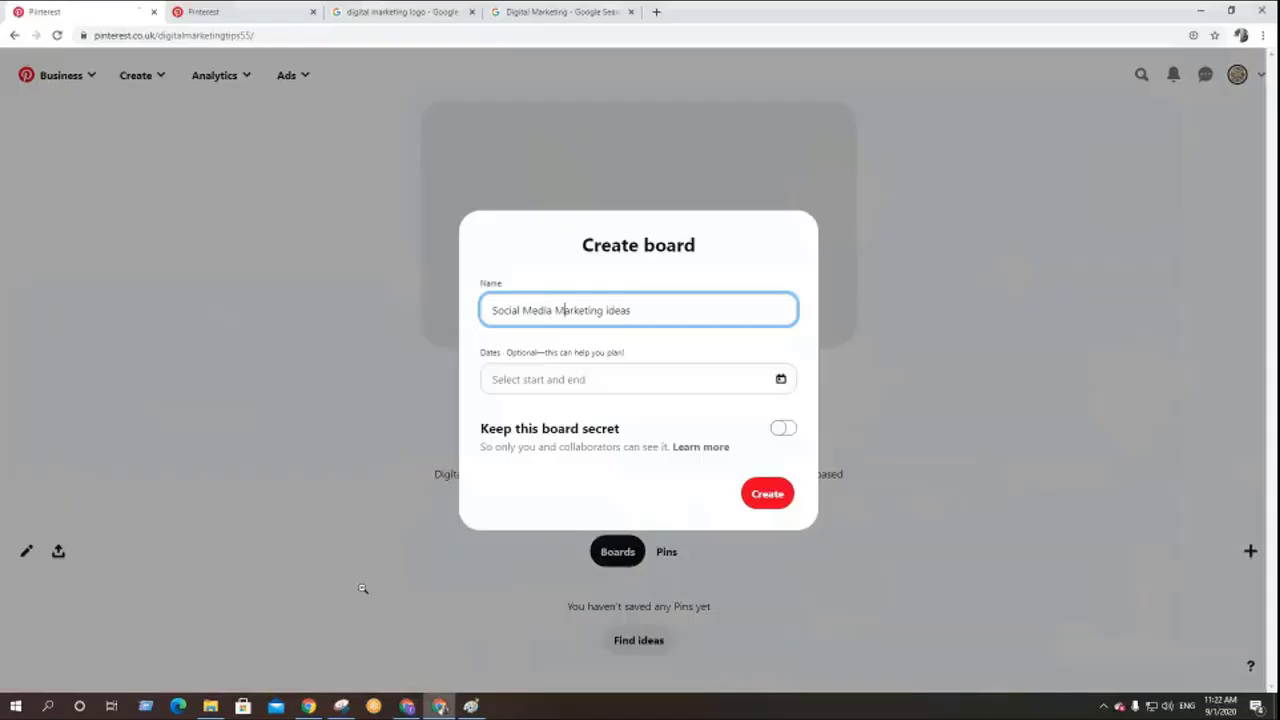
- Capitalize "Ideas" in the board name and create the board as "Social Media Marketing Ideas"
left_click(607, 311)
key("BackSpace")
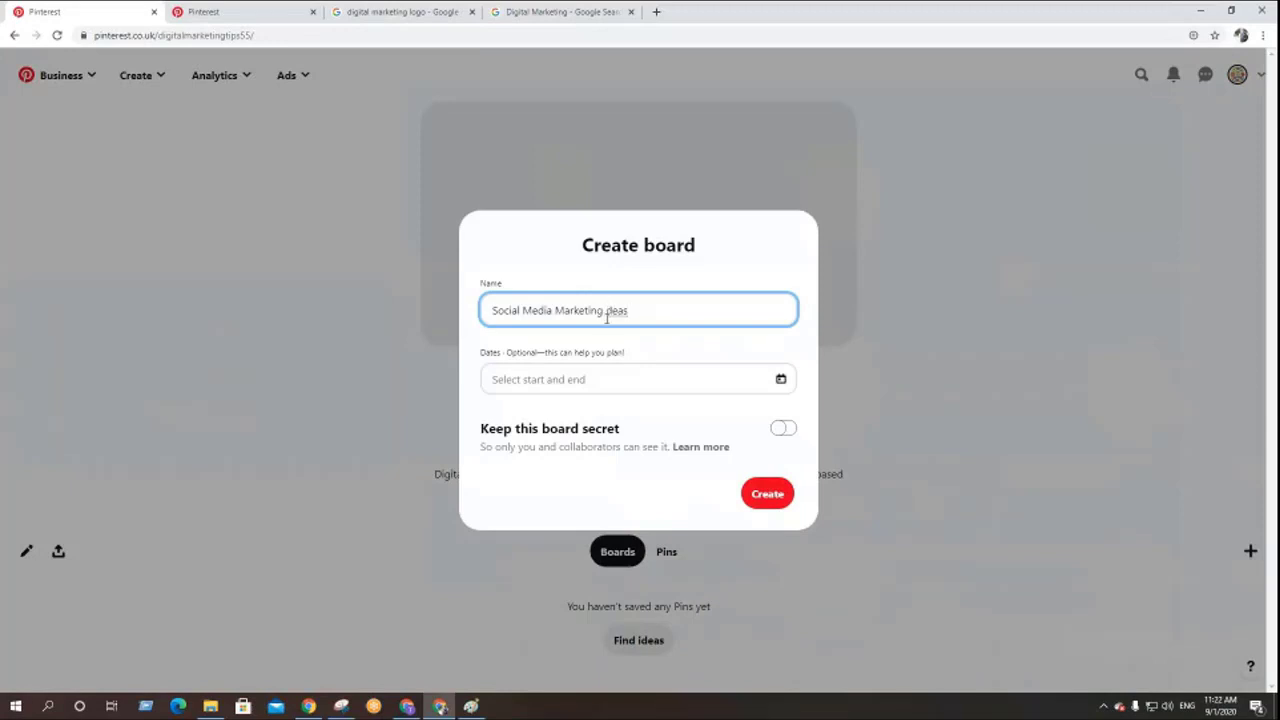
type("I")
left_click(776, 498)
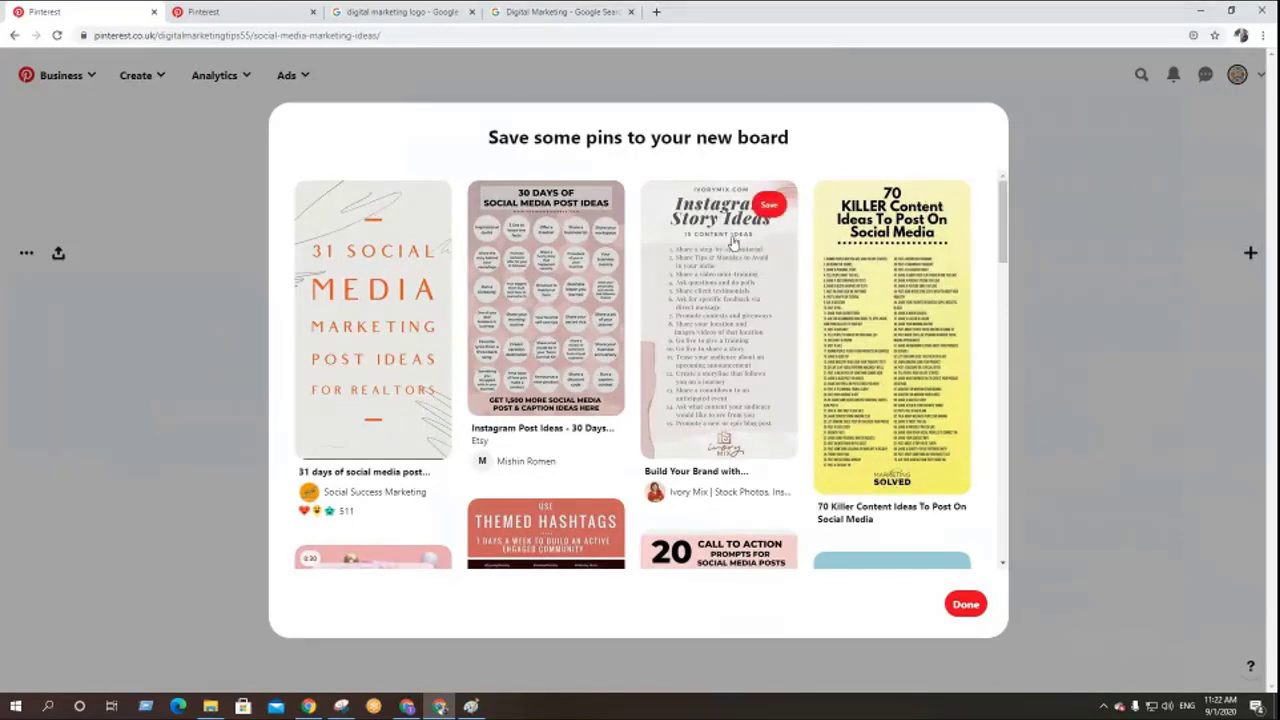
- Browse the suggested pins and save those in the upper rows to the board, from the 31 social media post ideas to the Instagram growth pin
scroll(538, 305, "down", 1)
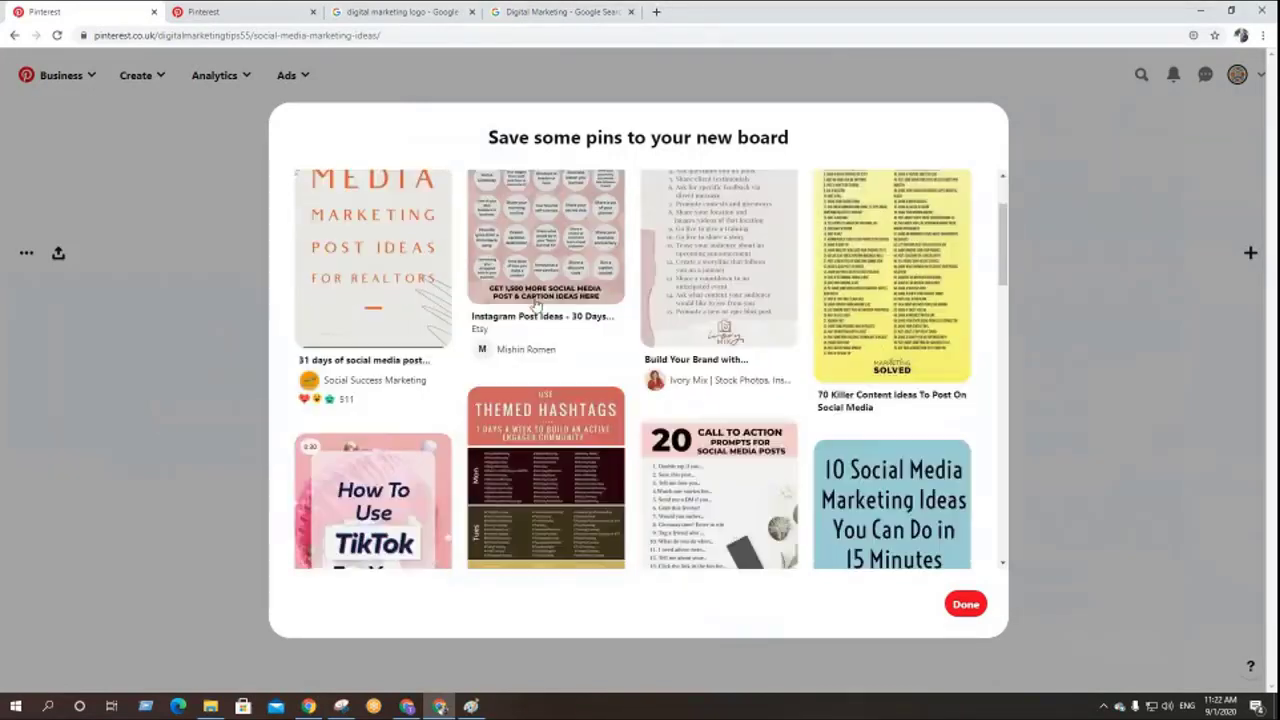
scroll(537, 303, "down", 2)
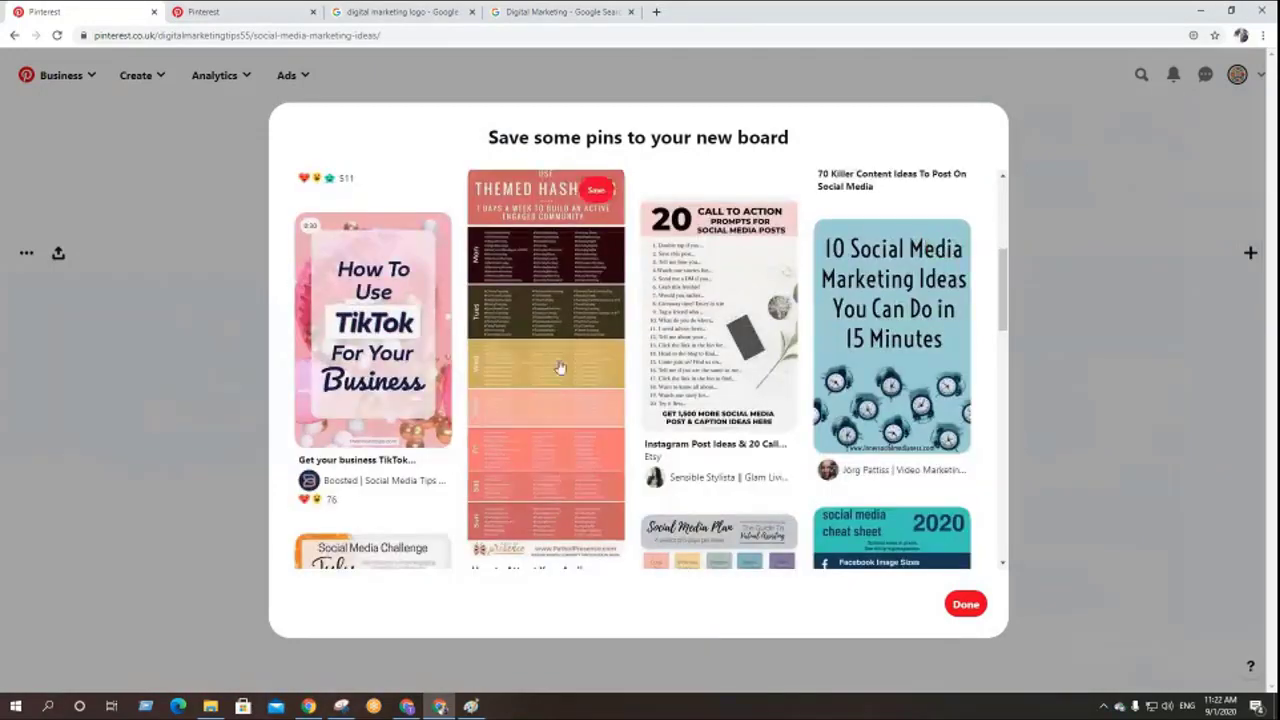
scroll(560, 391, "down", 2)
scroll(560, 394, "down", 6)
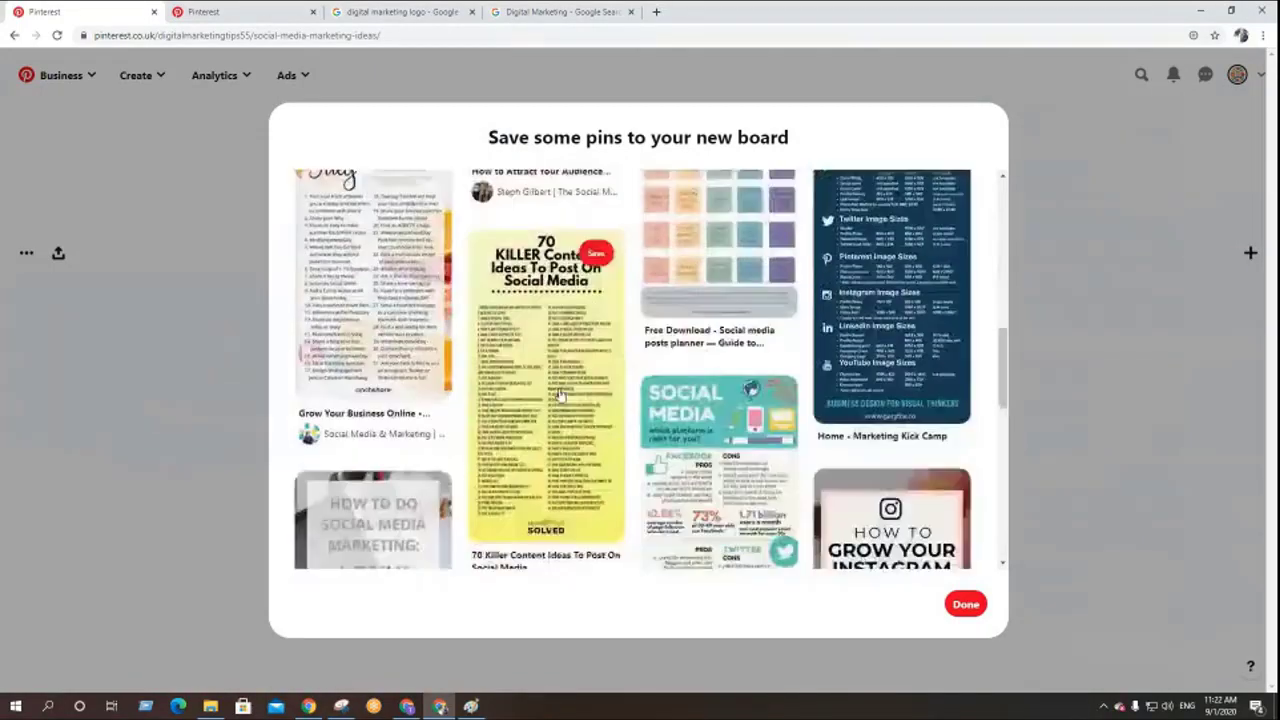
scroll(562, 394, "down", 3)
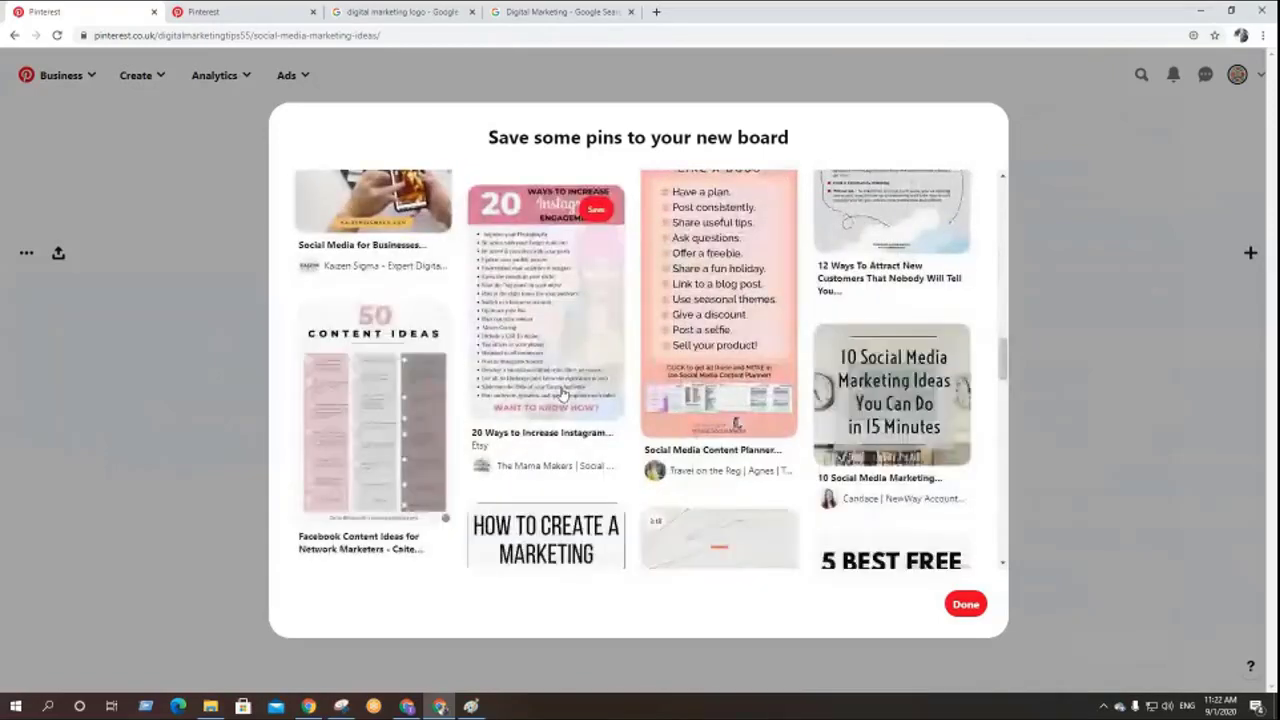
scroll(562, 394, "up", 7)
scroll(562, 394, "up", 5)
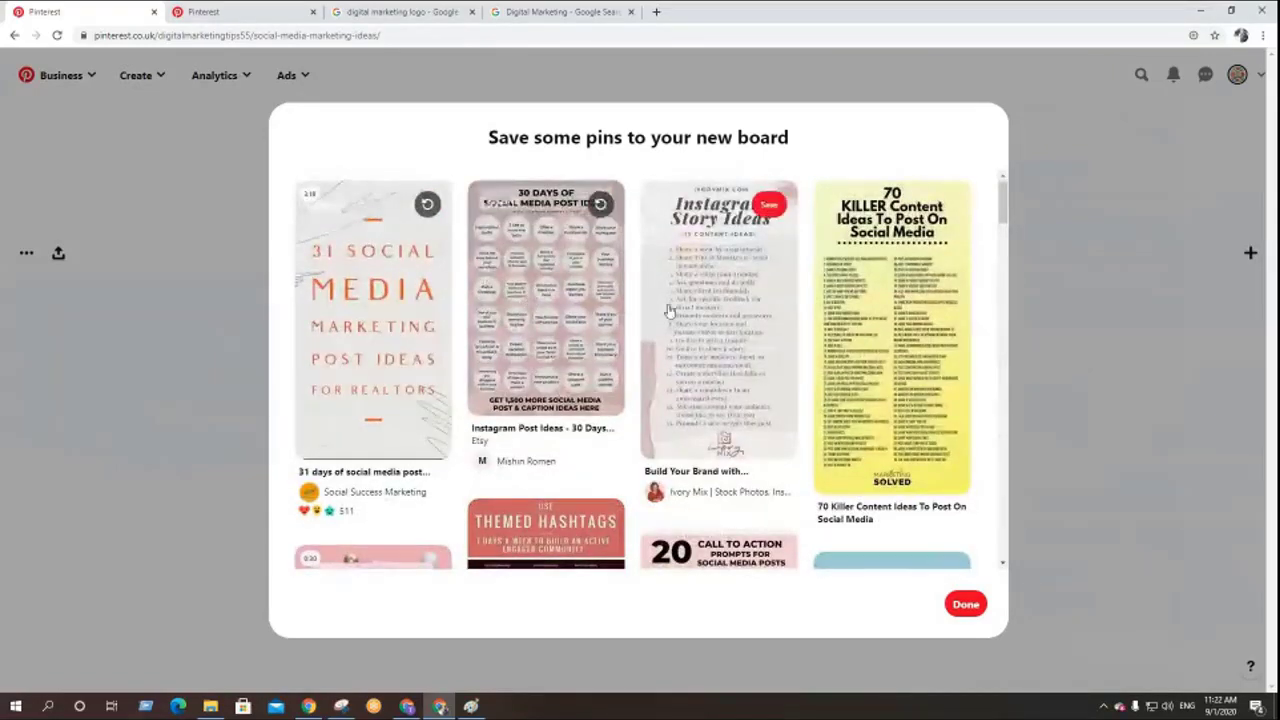
scroll(897, 313, "down", 2)
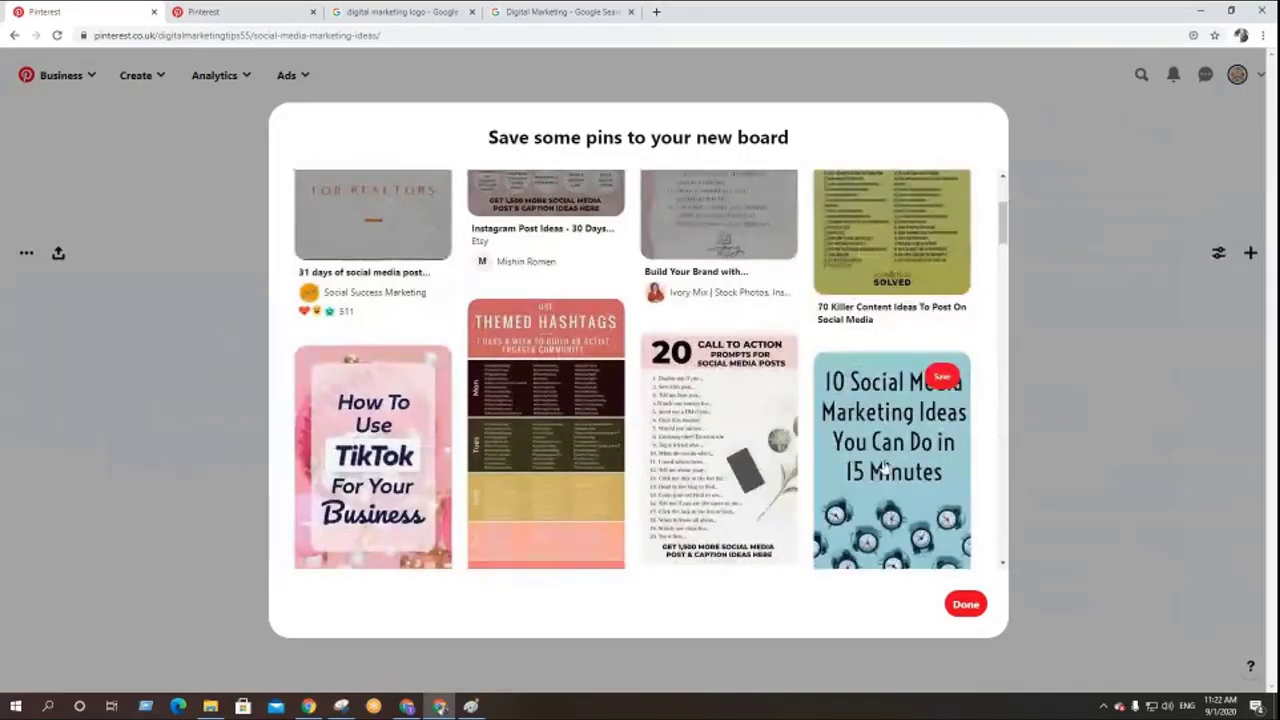
scroll(444, 418, "down", 3)
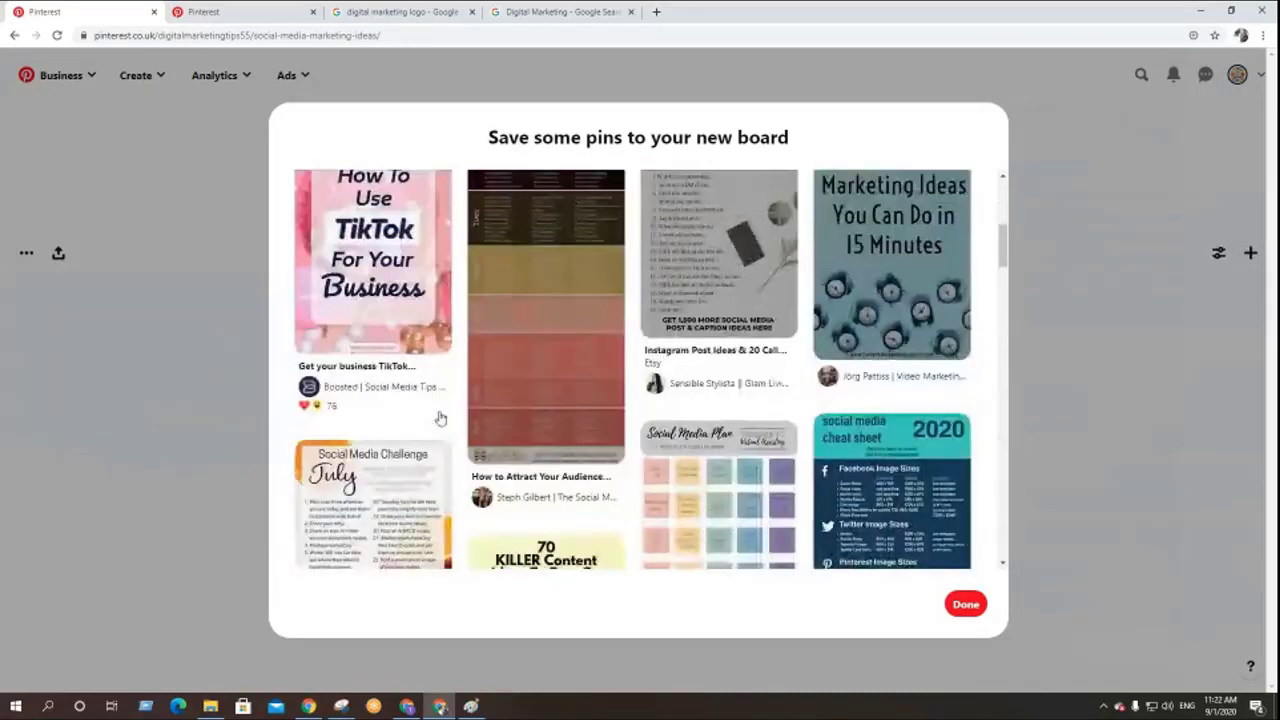
scroll(555, 478, "down", 4)
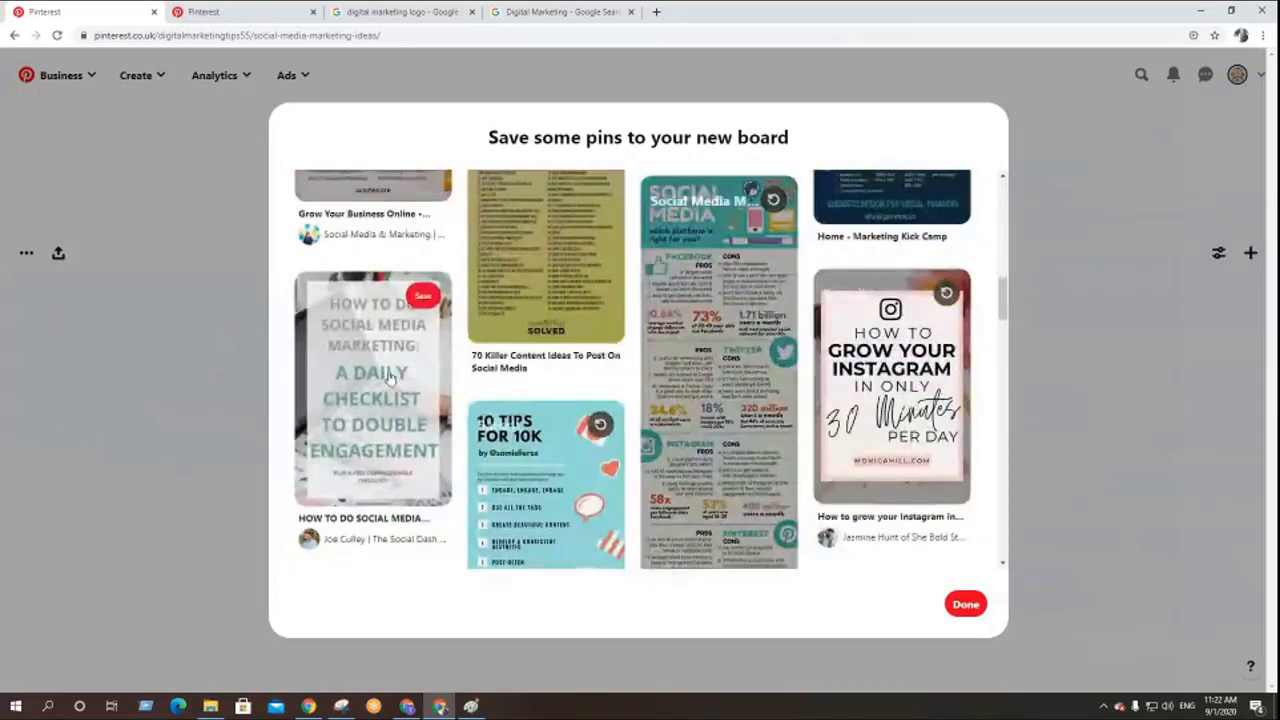
- Save further suggested pins to the board, including "Social Media for Businesses", "20 Ways to Increase Instagram Engagement" and "150 Social Media Marketing Strategies"
scroll(390, 376, "down", 4)
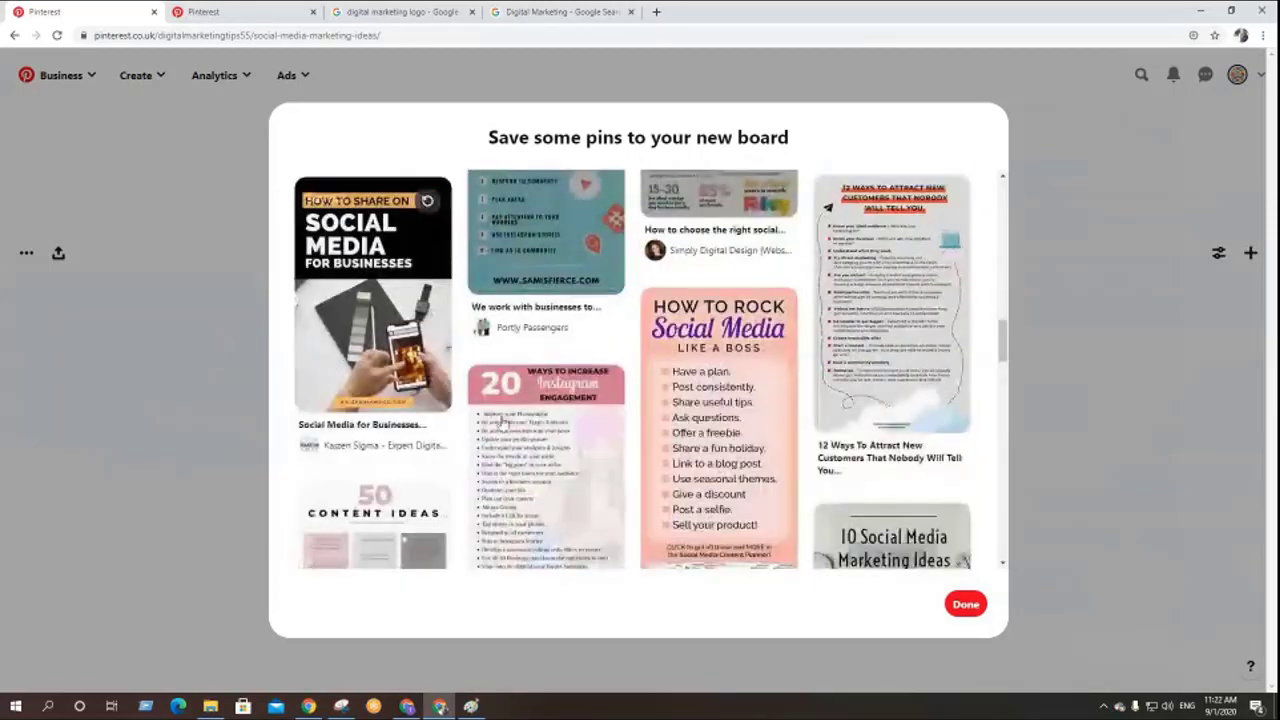
scroll(400, 430, "down", 2)
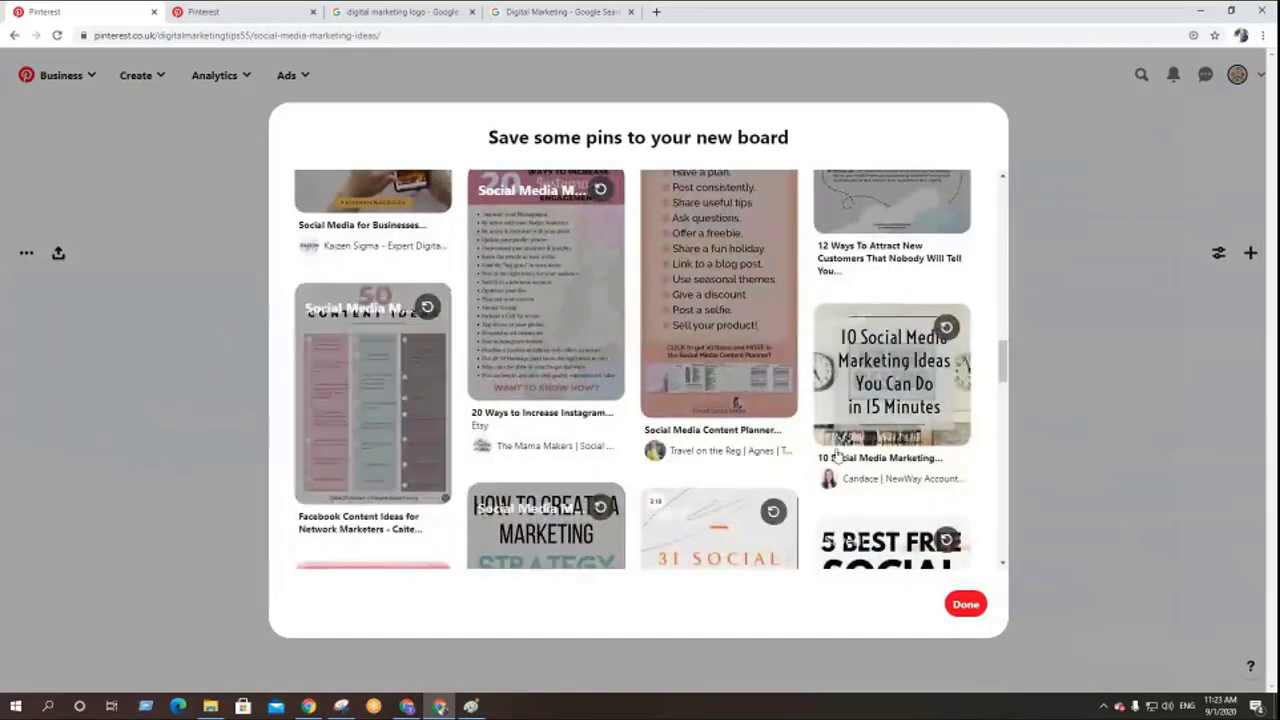
scroll(755, 452, "down", 1)
scroll(414, 380, "down", 2)
scroll(410, 440, "down", 3)
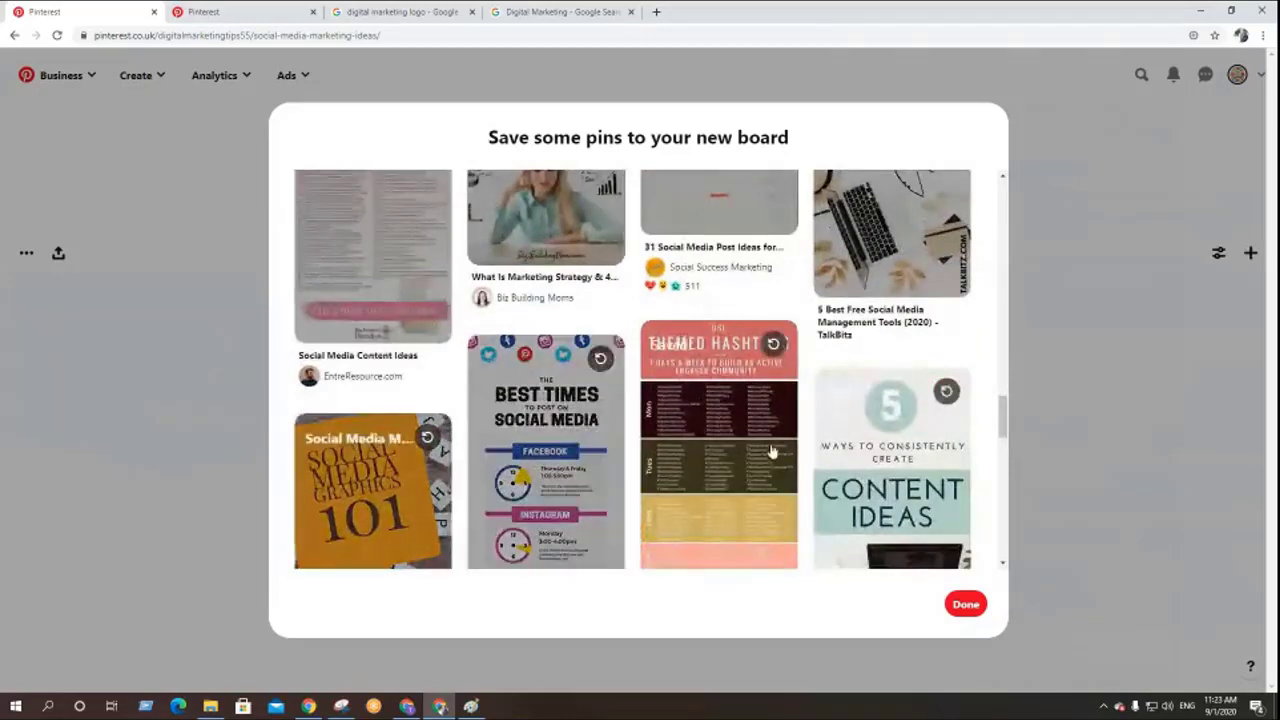
scroll(771, 450, "down", 2)
scroll(771, 450, "down", 1)
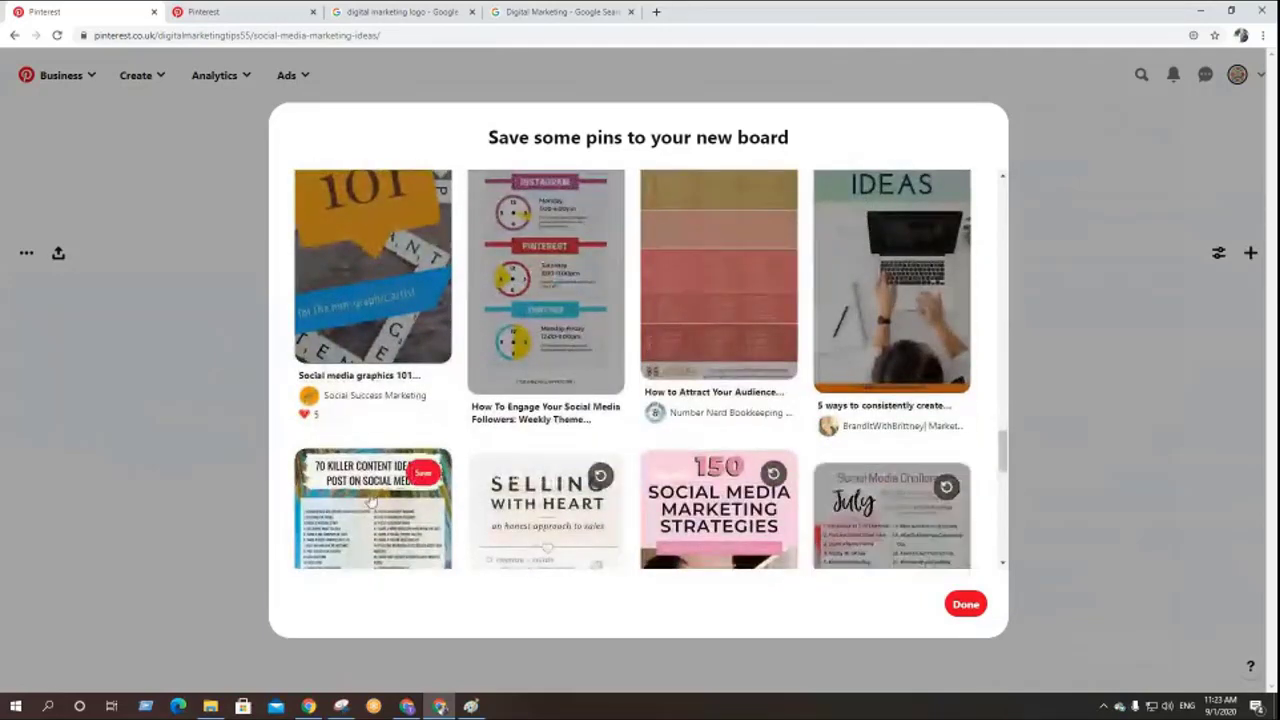
- Save more suggested pins to the board, including "6 Key Online Marketing Apps", "Social Media Cheat Sheet" and "Social Media Engagement Ideas", and finish saving
scroll(378, 487, "down", 5)
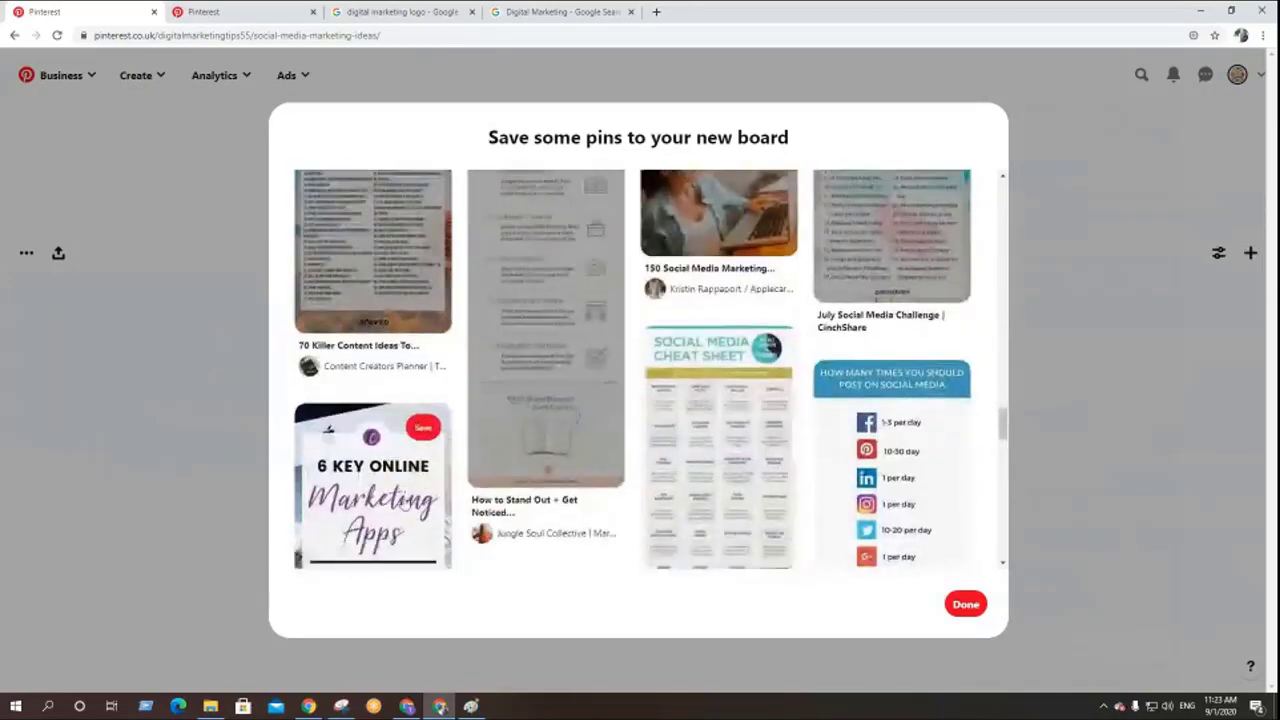
left_click(400, 465)
left_click(600, 515)
left_click(760, 400)
left_click(843, 415)
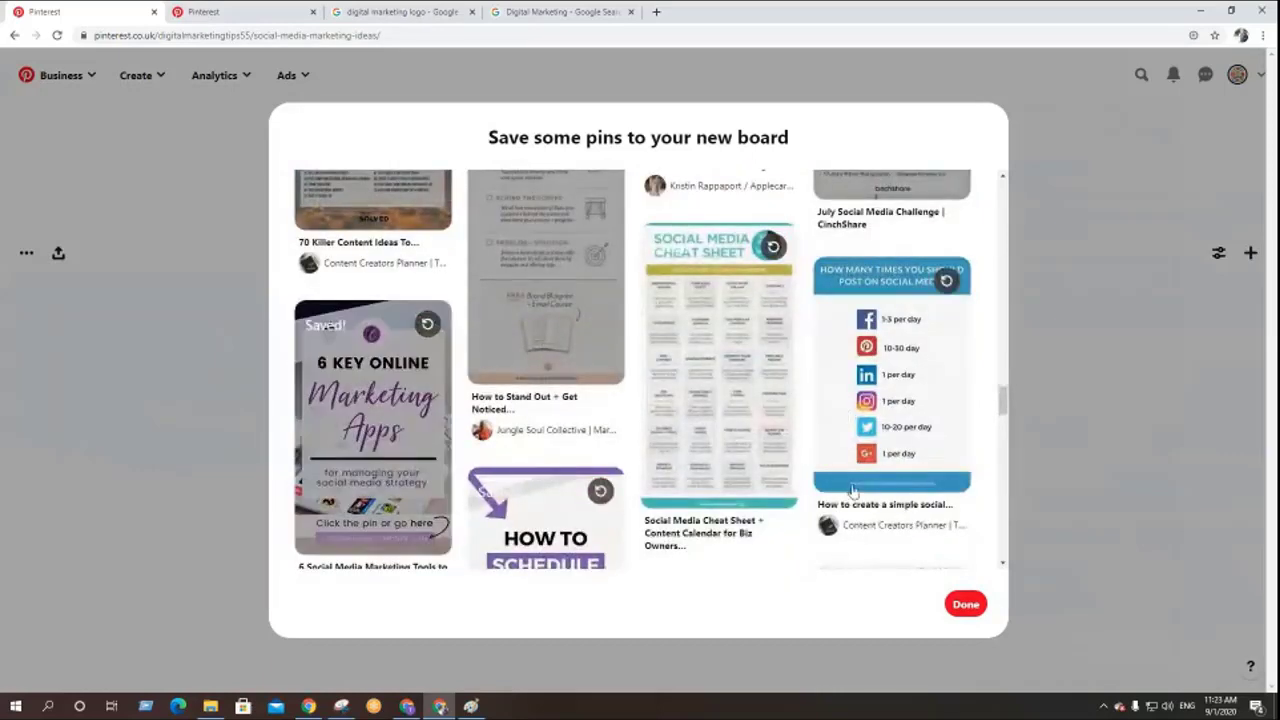
scroll(778, 494, "down", 5)
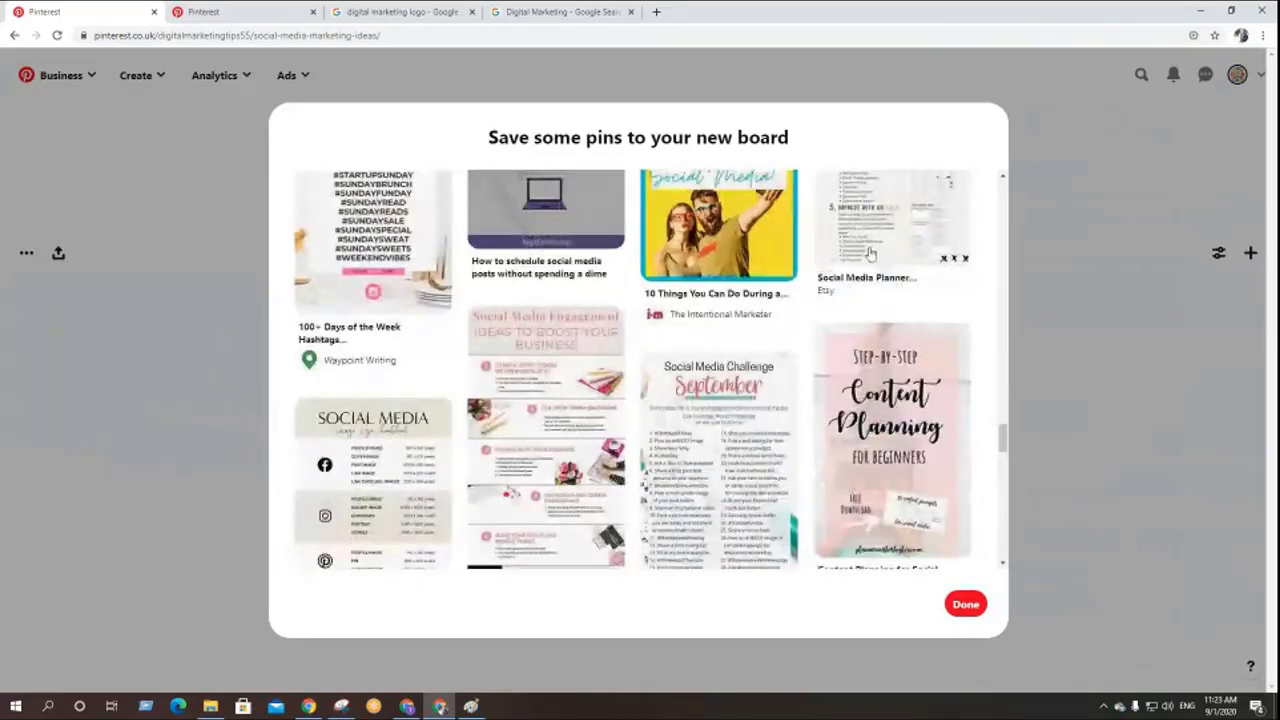
left_click(600, 331)
left_click(423, 420)
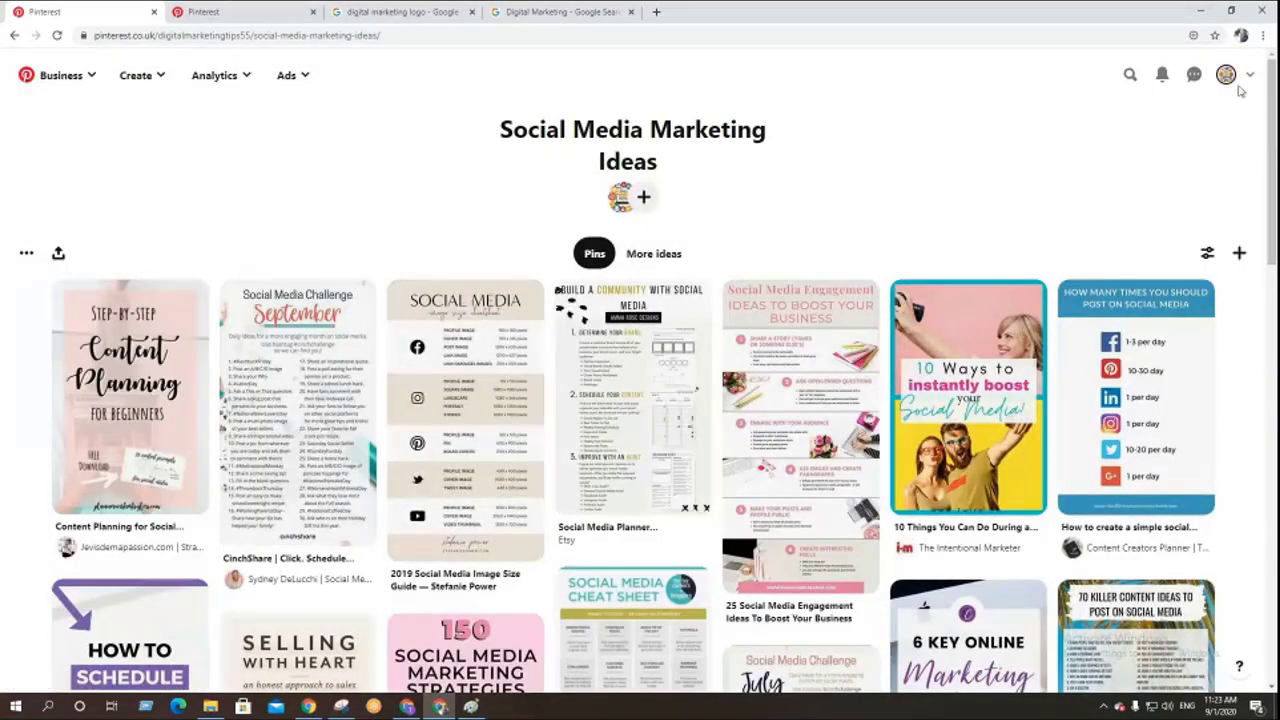
- Go to the business profile and open the "Social Media Marketing Ideas" board for editing
left_click(1227, 76)
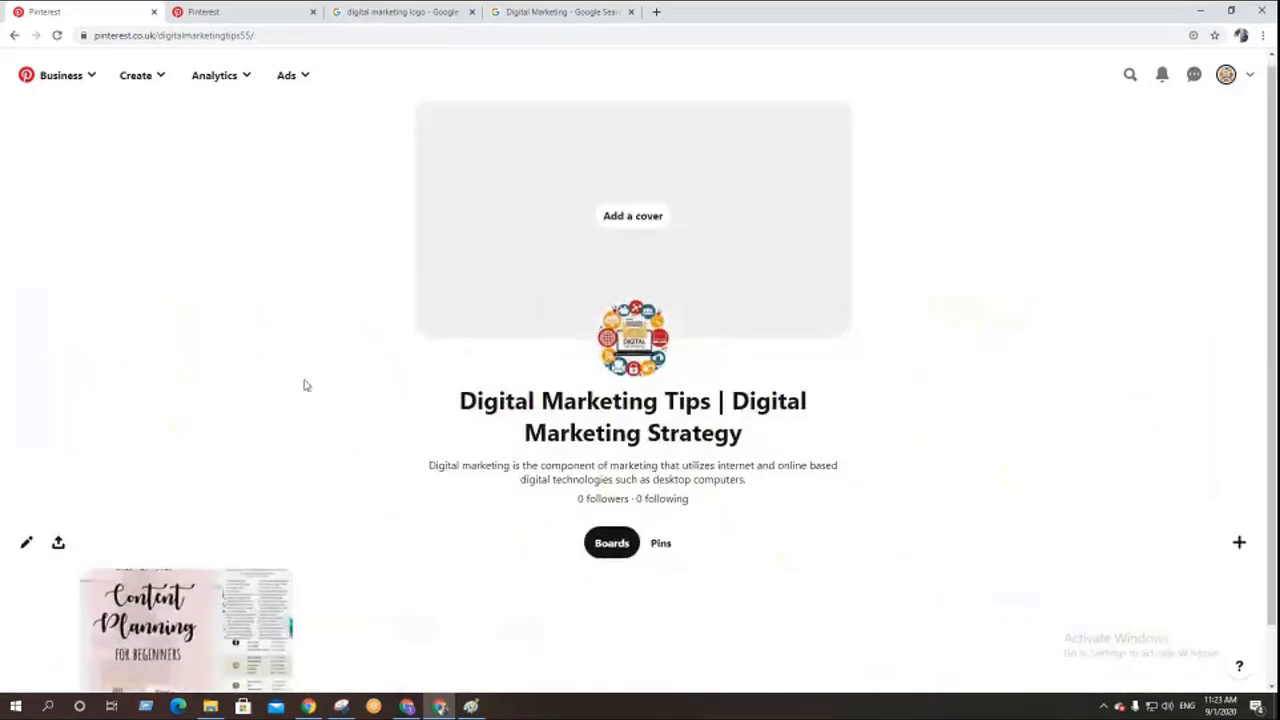
scroll(305, 385, "down", 1)
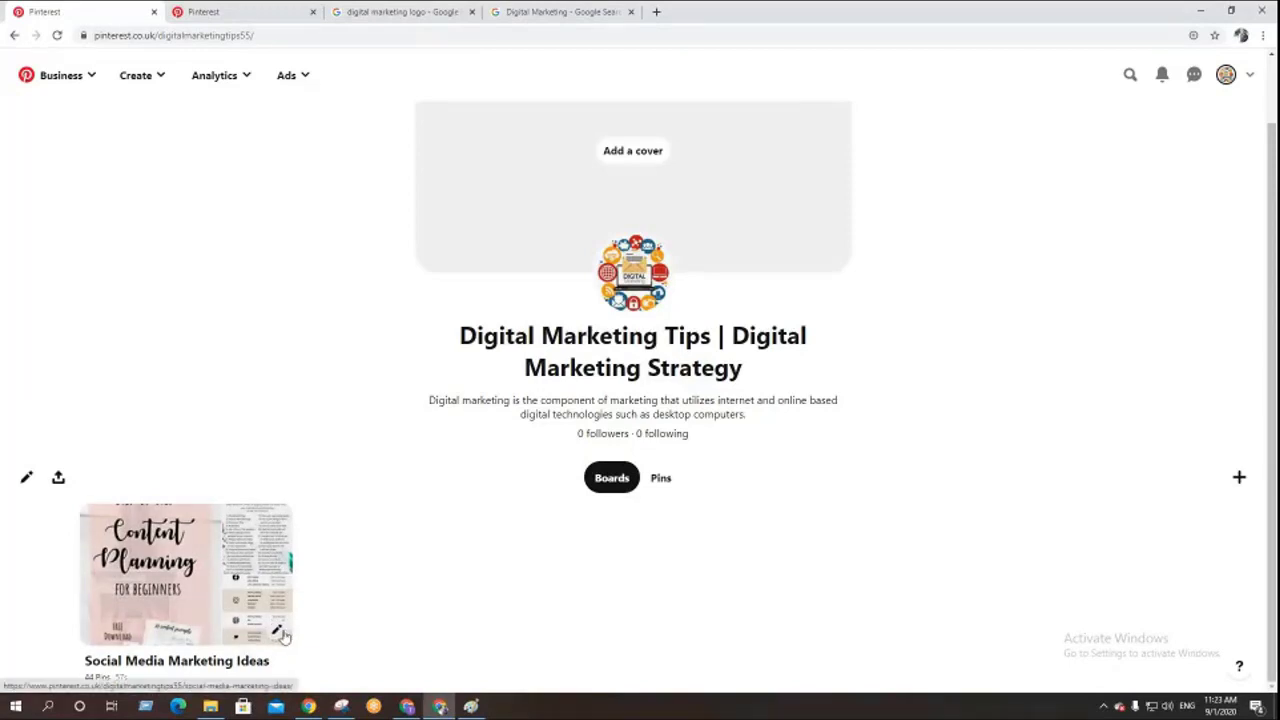
left_click(278, 630)
left_click(624, 353)
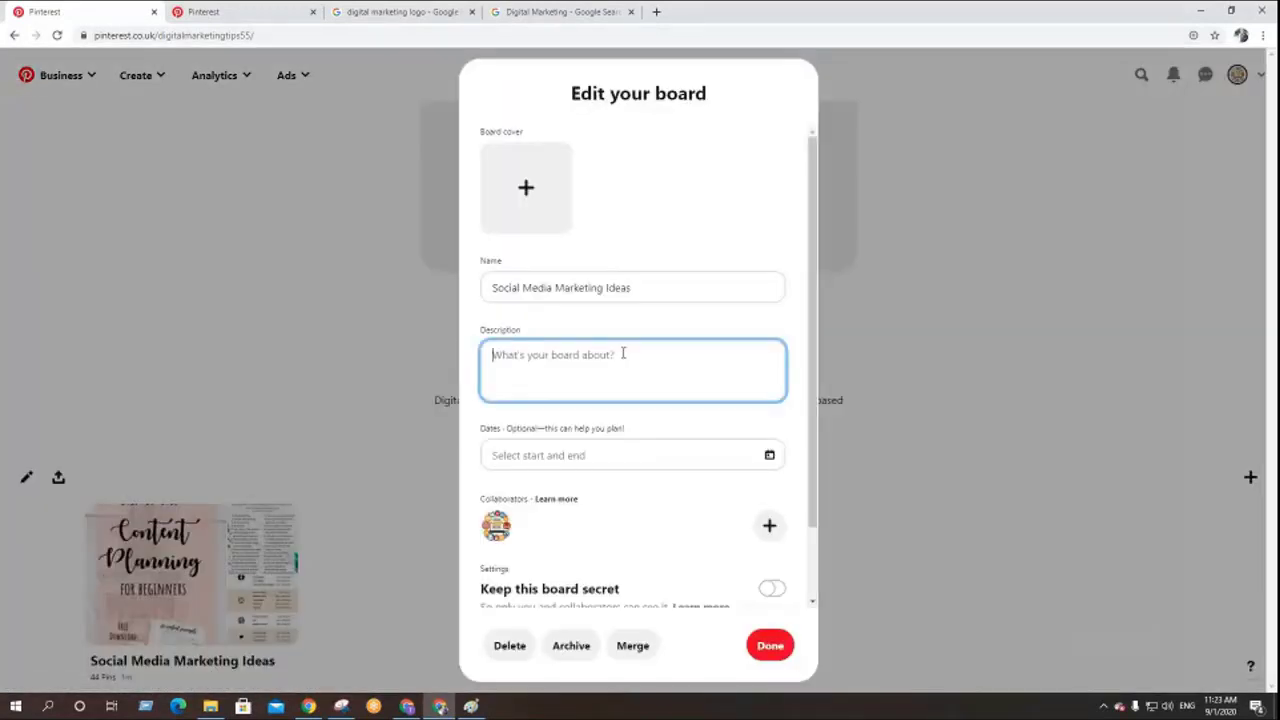
- Copy the board name and search Google for "Social Media Marketing Ideas" in a new browser tab
left_click_drag(655, 288, 450, 286)
key("ctrl+c")
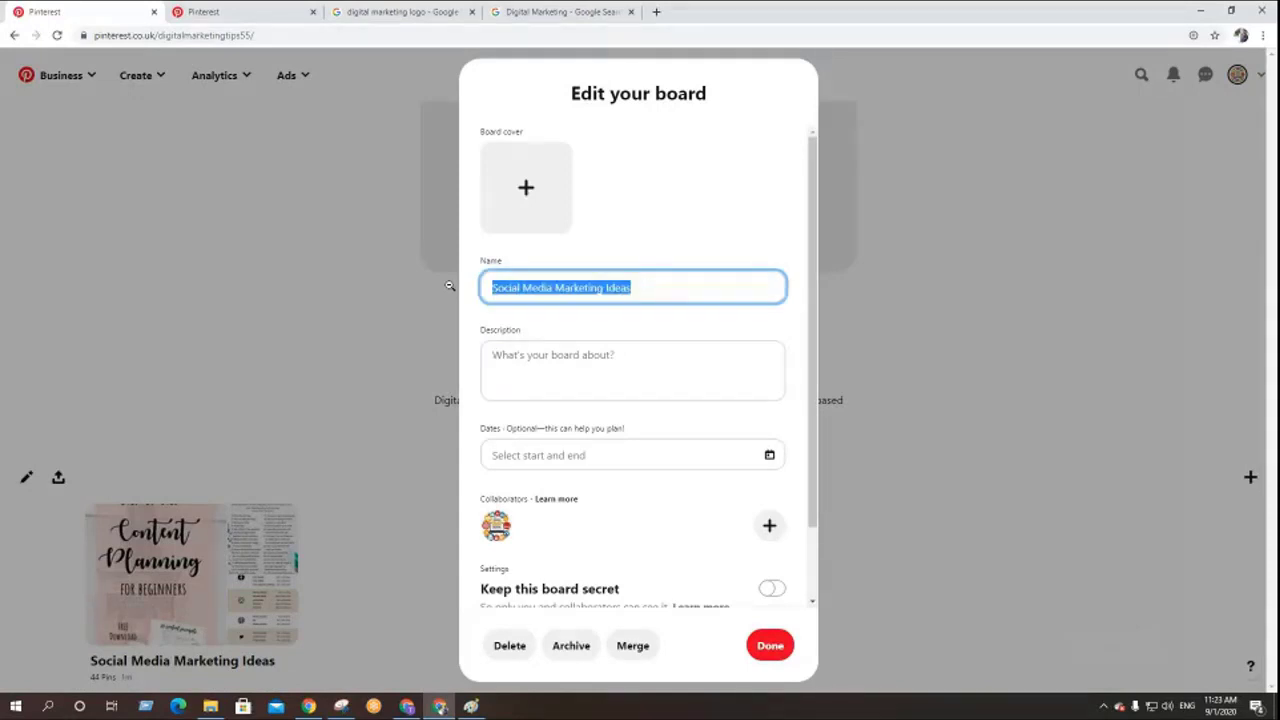
left_click(656, 11)
key("ctrl+v")
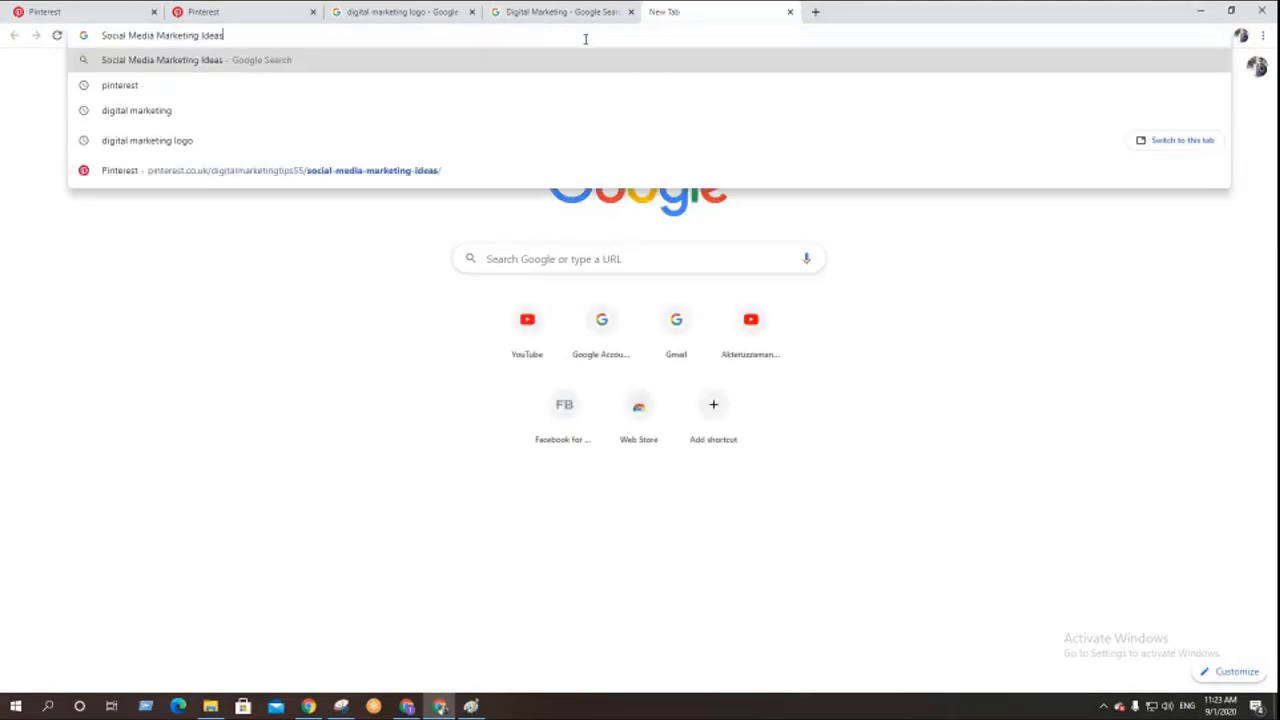
key("Return")
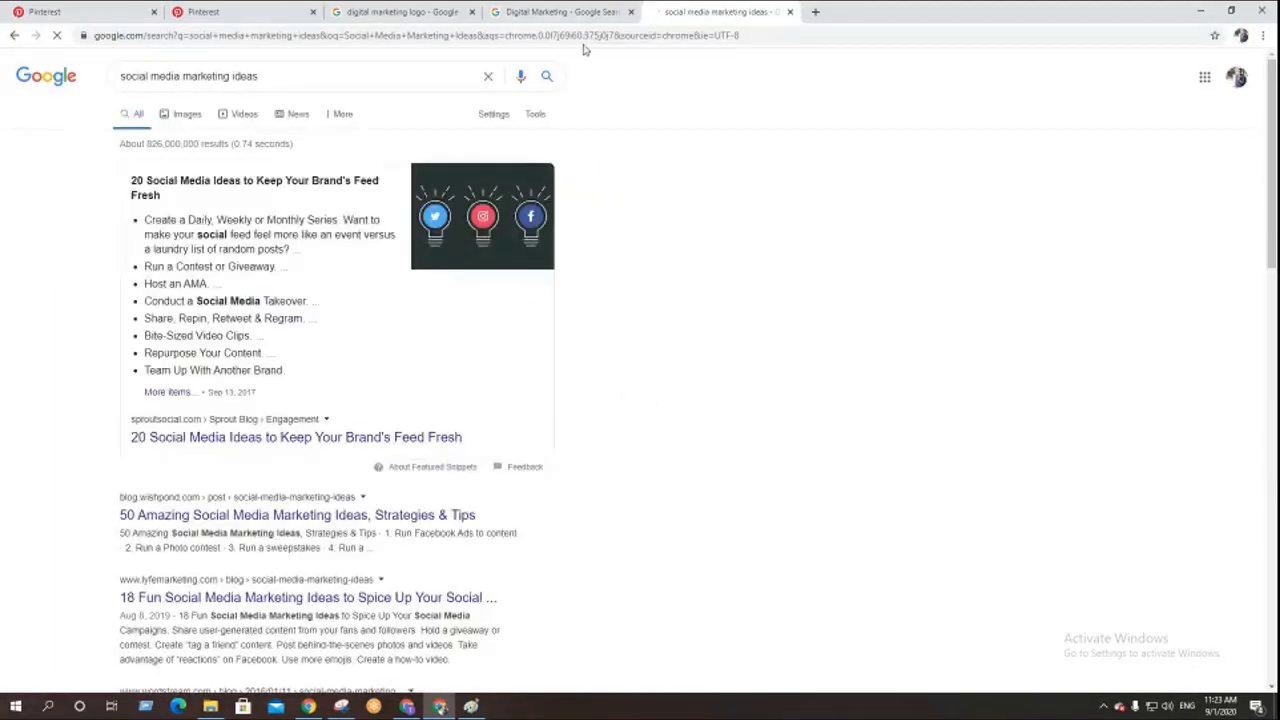
- Copy the snippet of the "18 Fun Social Media Marketing Ideas" search result into the board description and add a line break after it
scroll(442, 282, "down", 2)
scroll(442, 282, "down", 1)
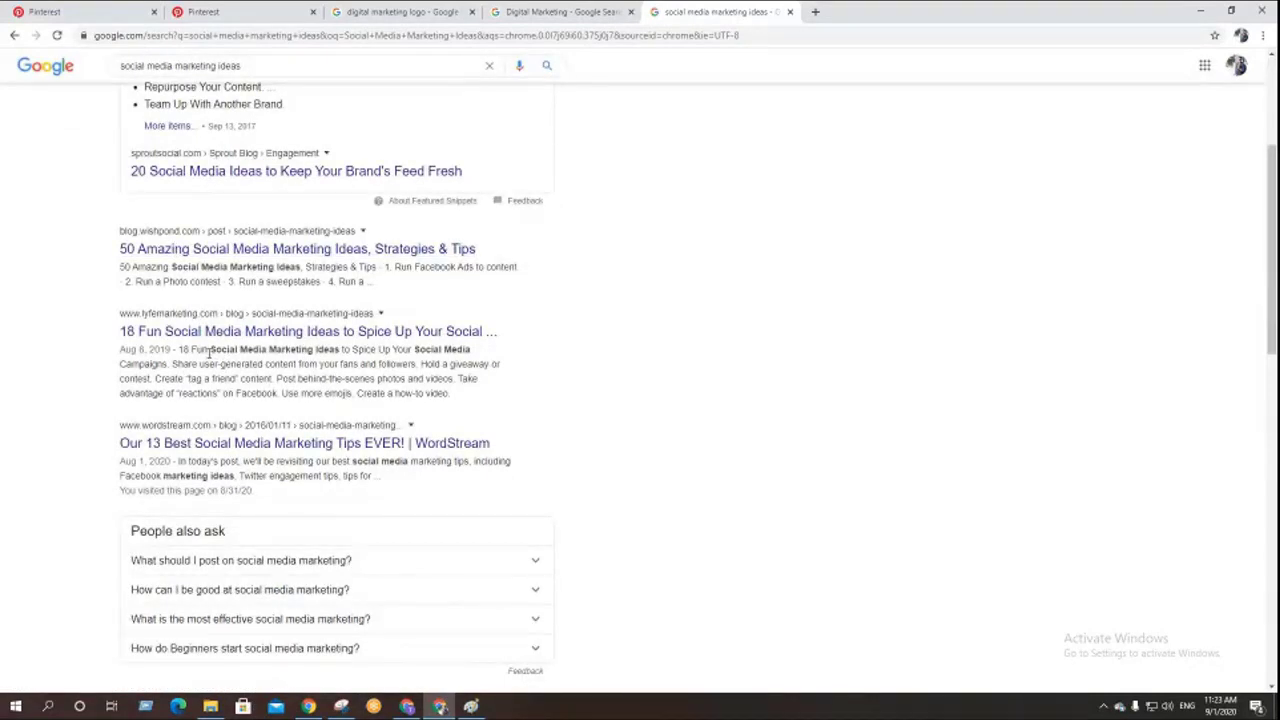
left_click_drag(209, 350, 453, 398)
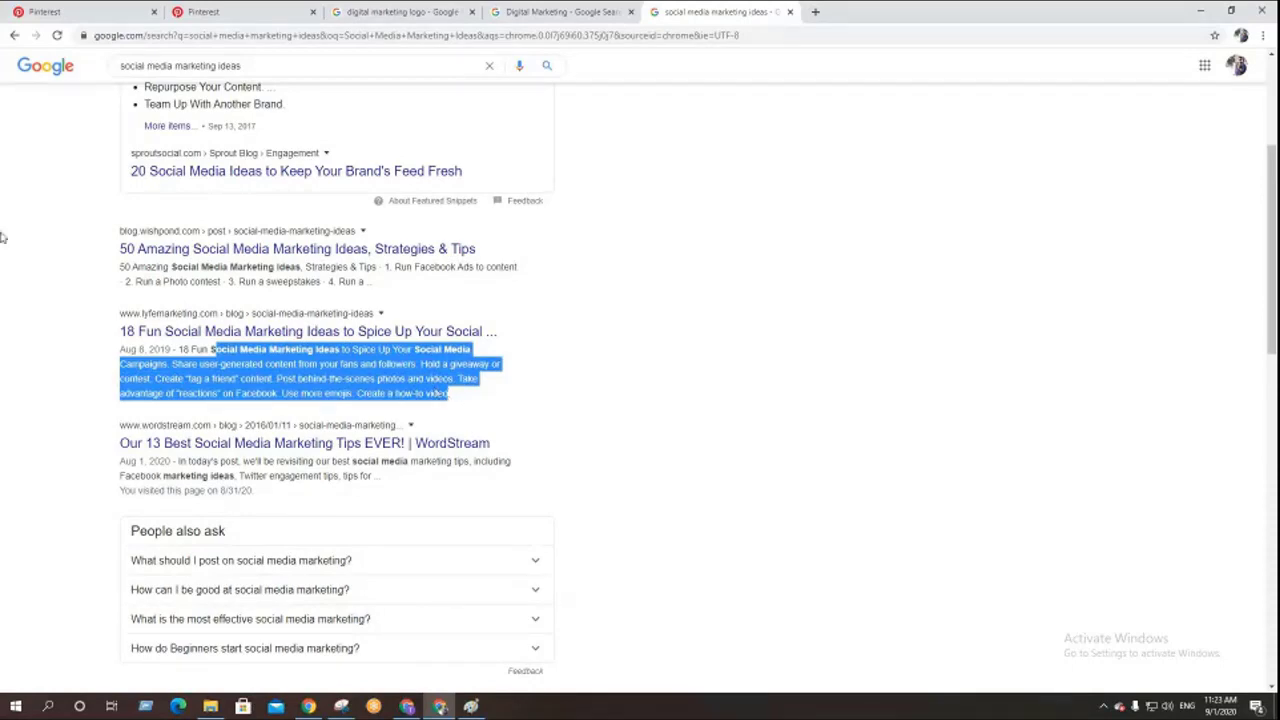
left_click(240, 11)
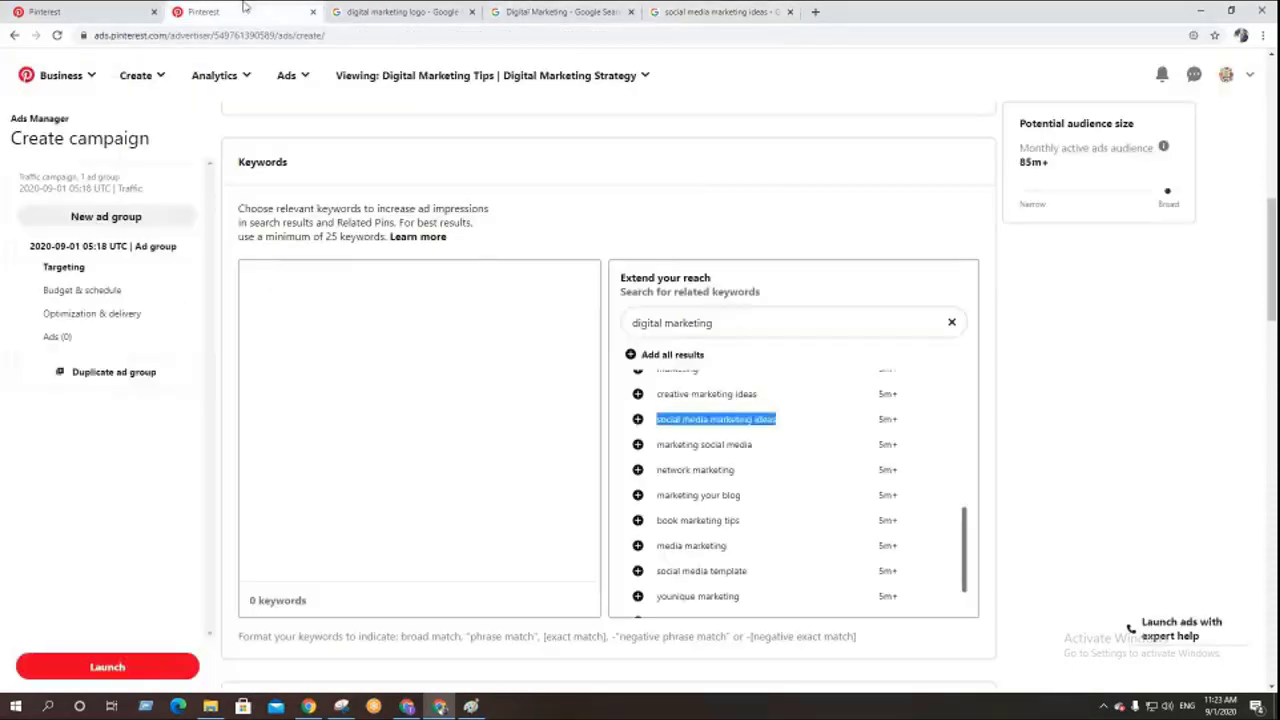
left_click(449, 11)
left_click(718, 11)
left_click(90, 11)
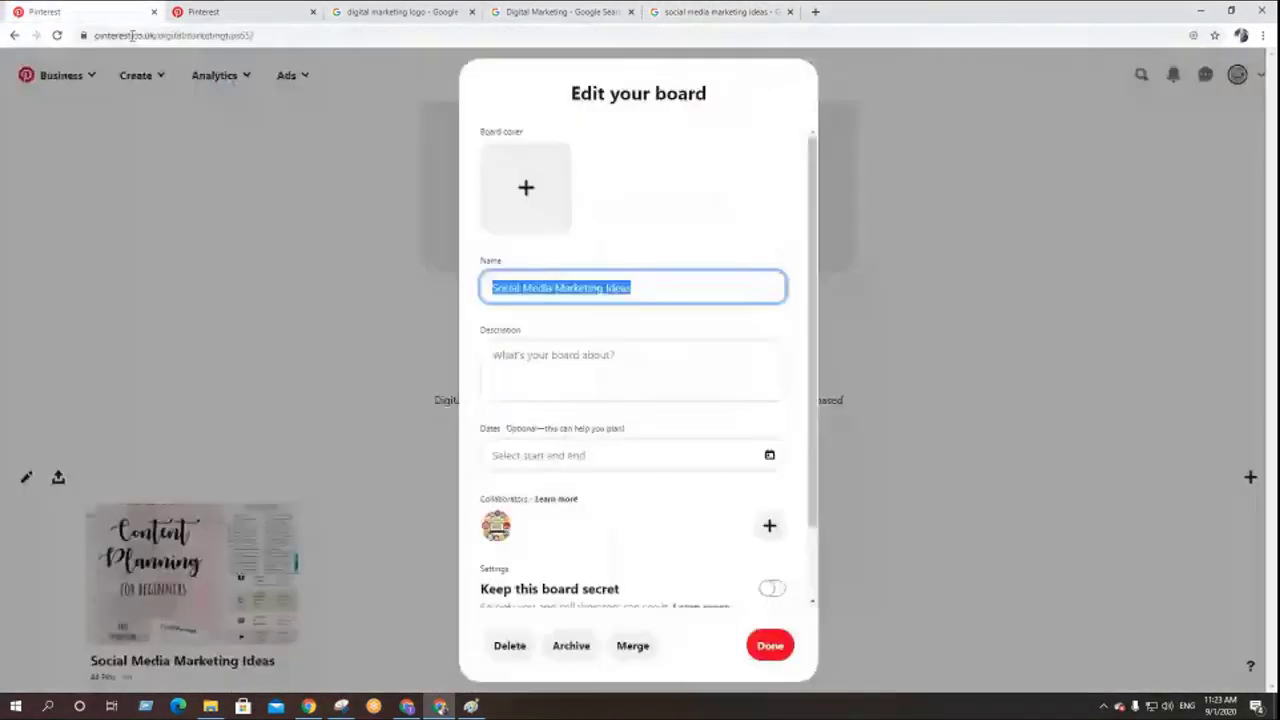
left_click(491, 363)
key("ctrl+v")
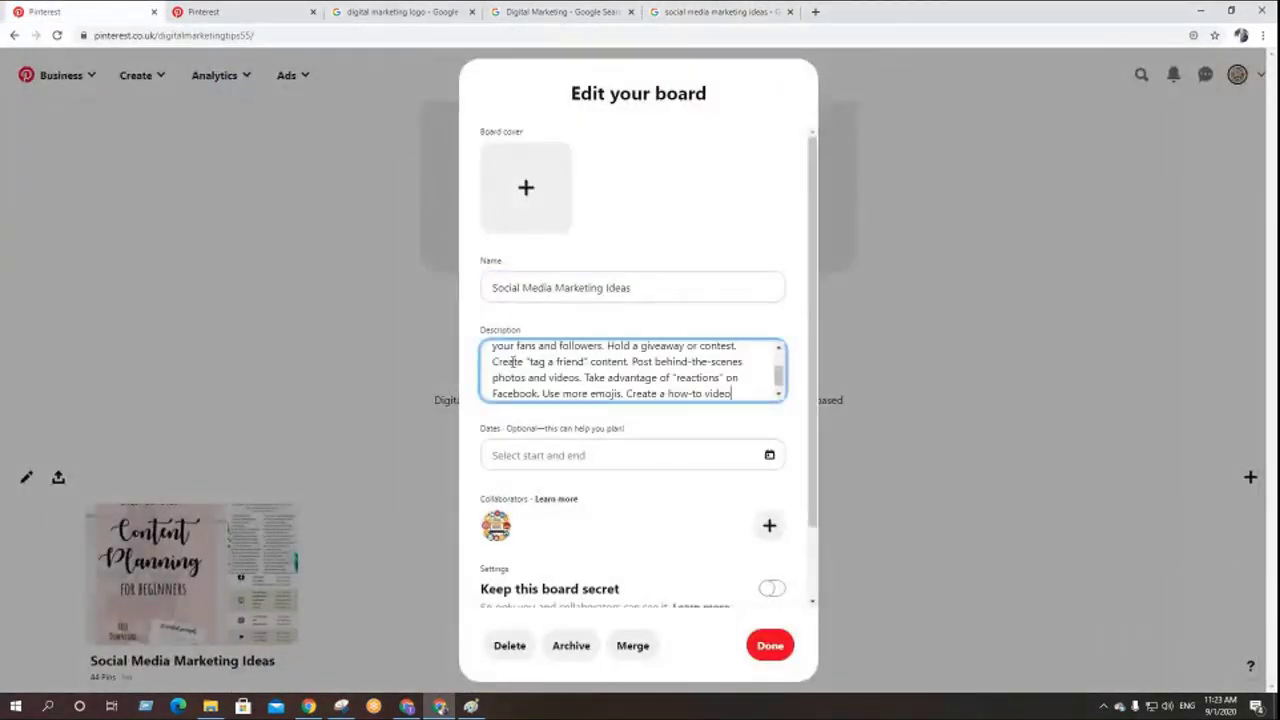
key("Return")
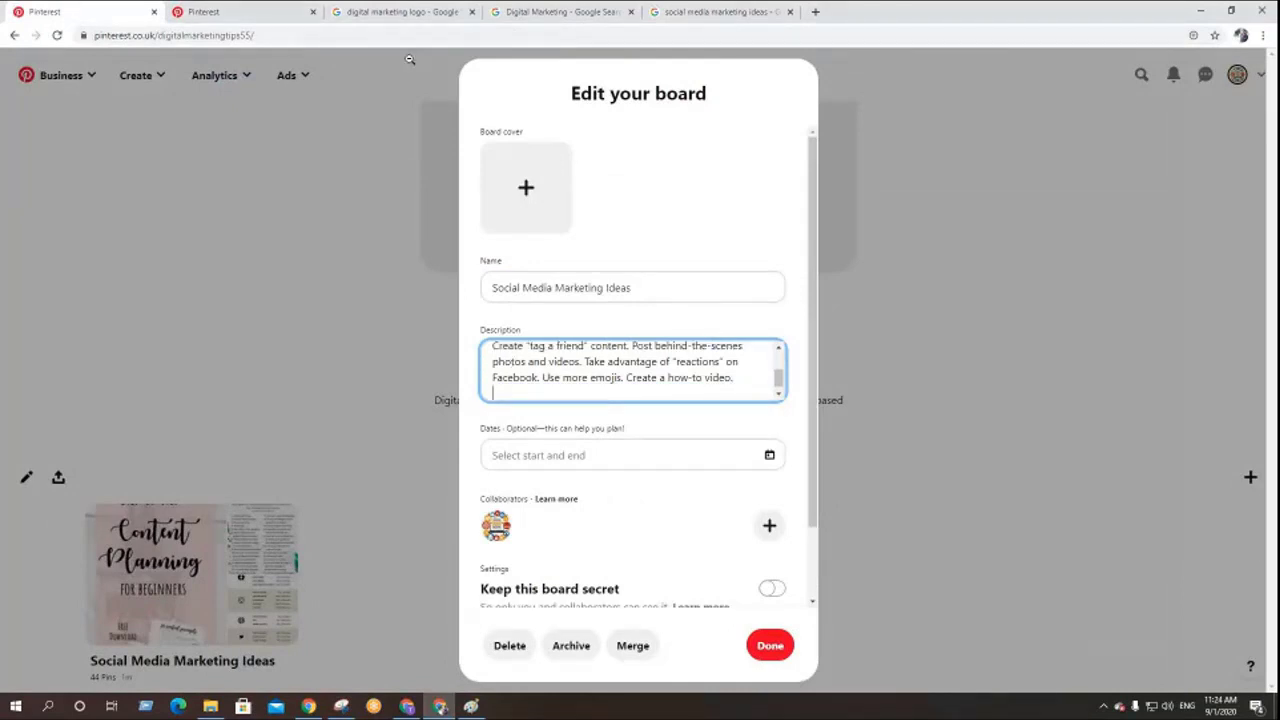
- Copy the board name and search the ad campaign's related keywords for "Social Media Marketing Ideas"
left_click_drag(674, 286, 483, 285)
key("ctrl+c")
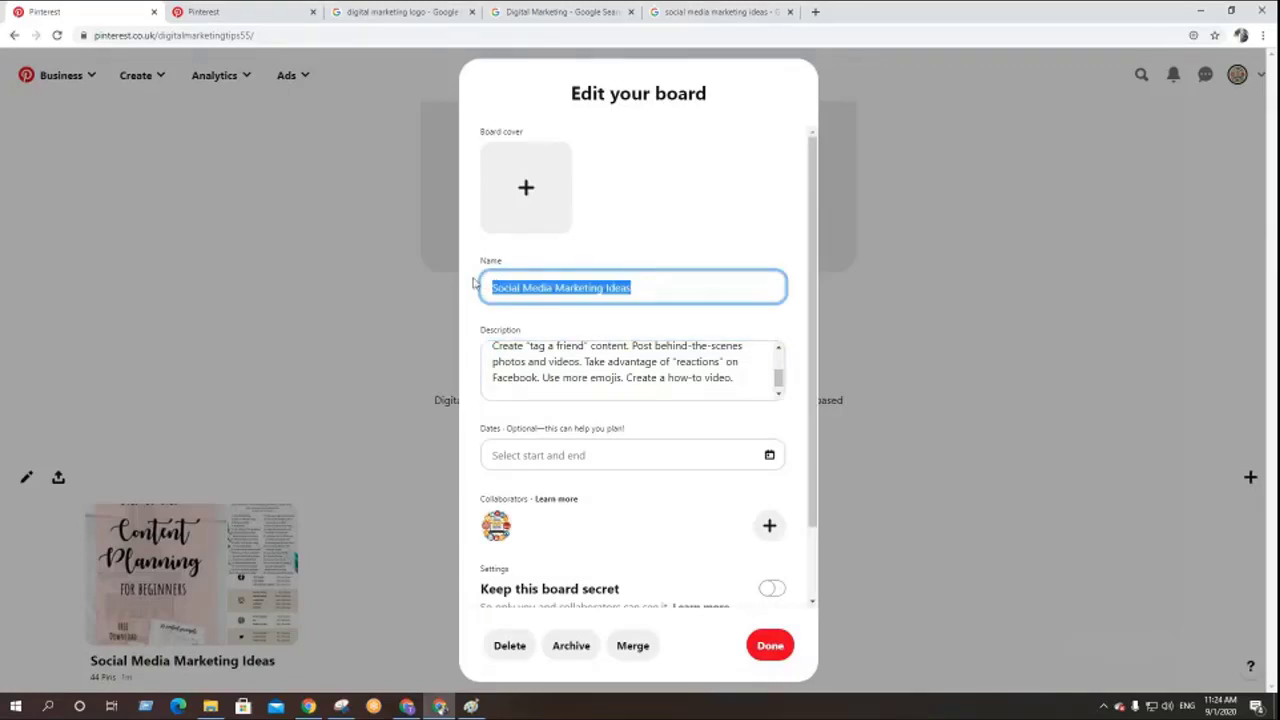
key("ctrl+Tab")
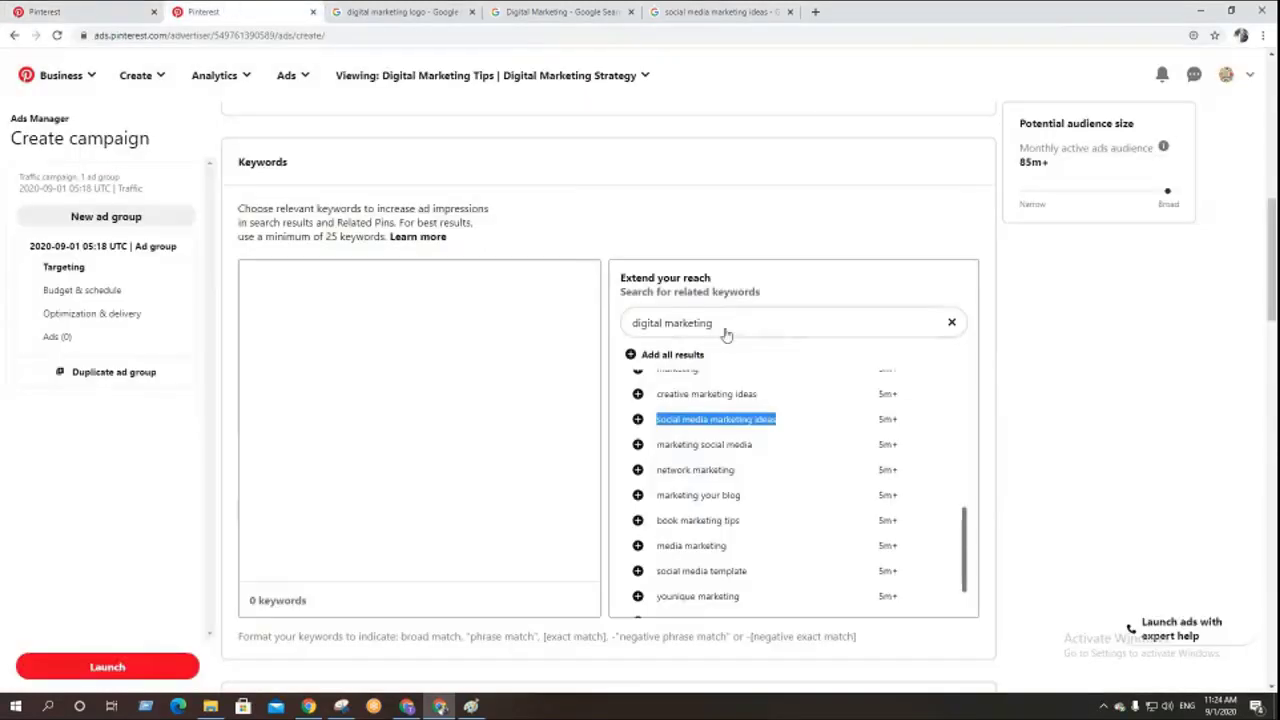
left_click(951, 322)
left_click(677, 321)
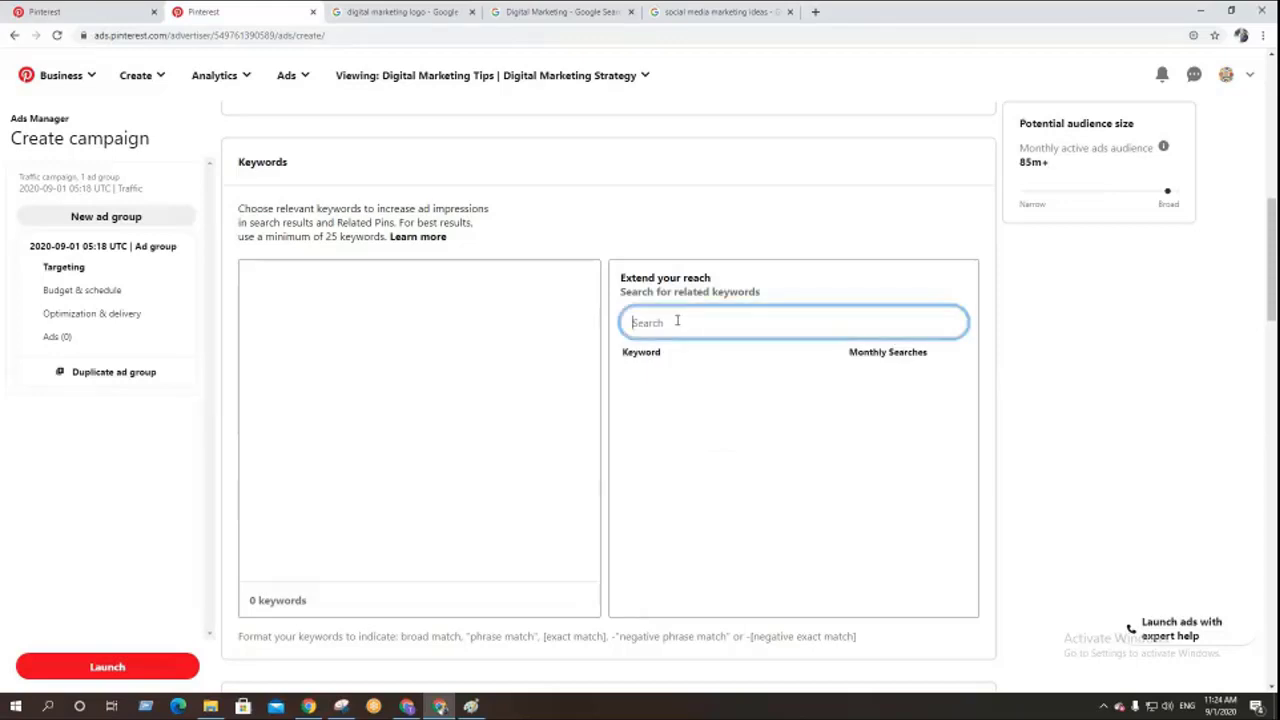
key("ctrl+v")
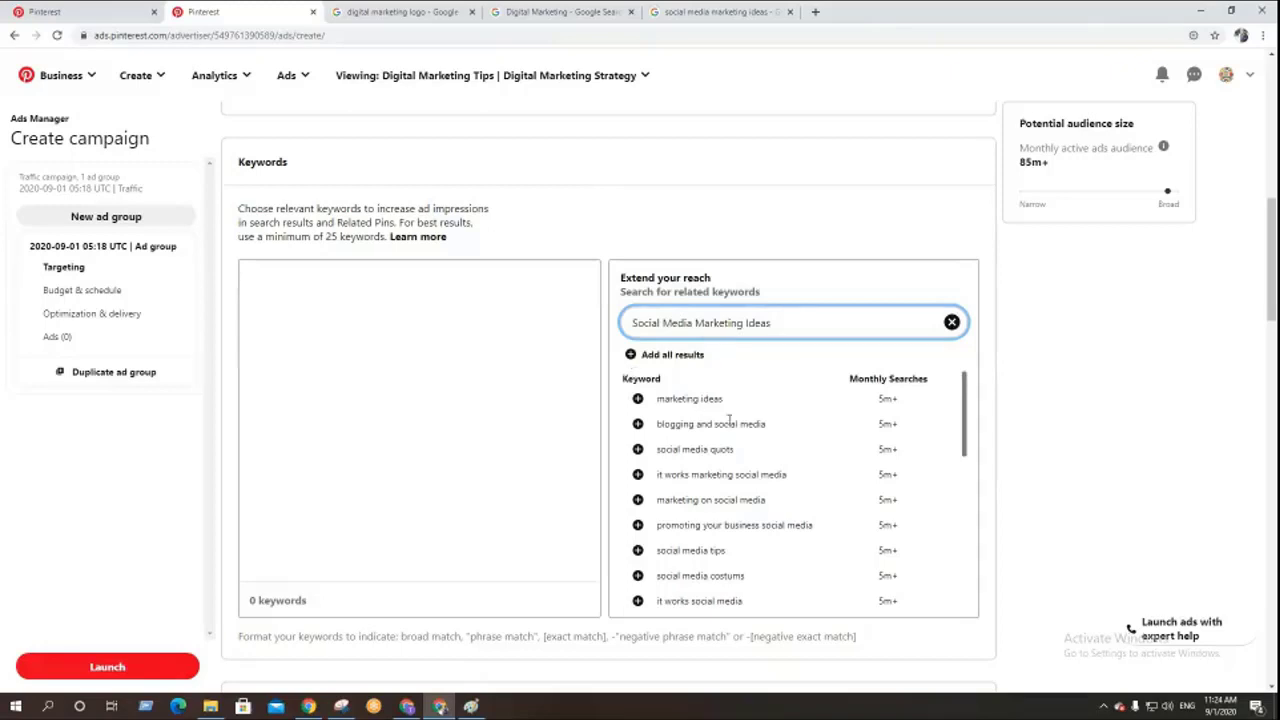
- Add "marketing ideas", "blogging and social media" and all remaining related keyword results to the ad group's keyword list
left_click(637, 398)
left_click(637, 424)
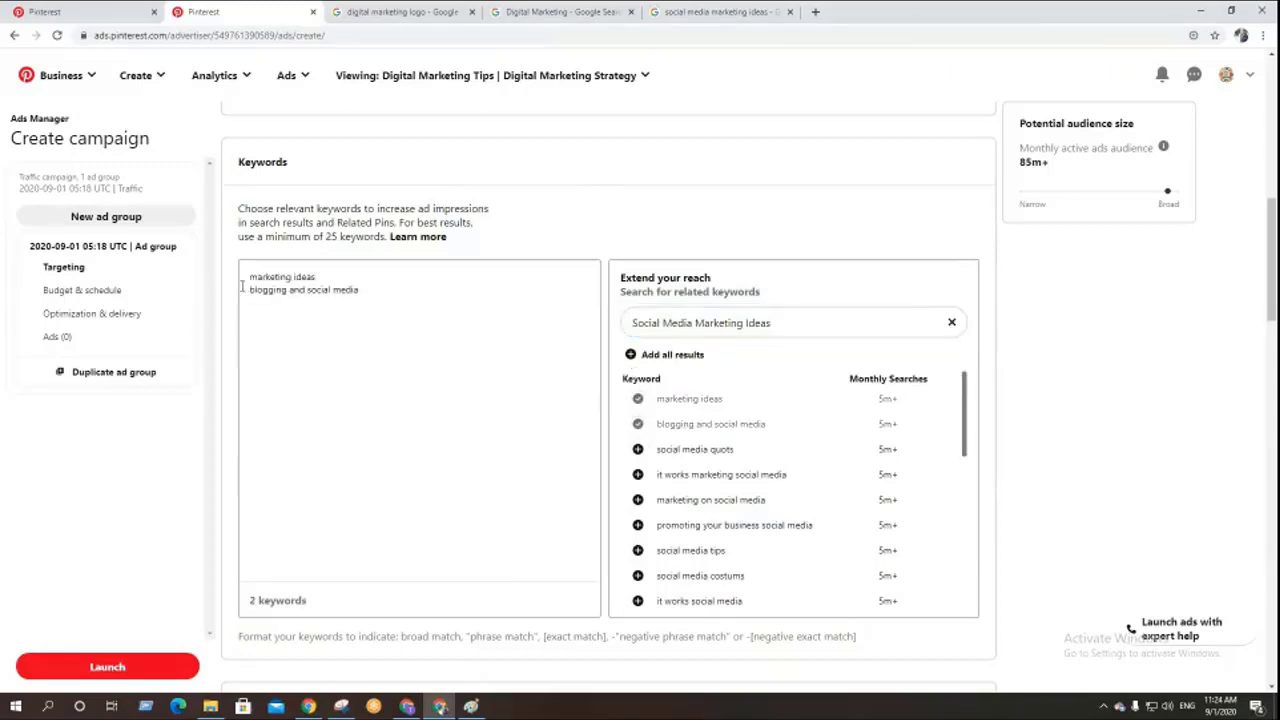
left_click_drag(249, 277, 374, 306)
left_click(697, 367)
left_click(631, 354)
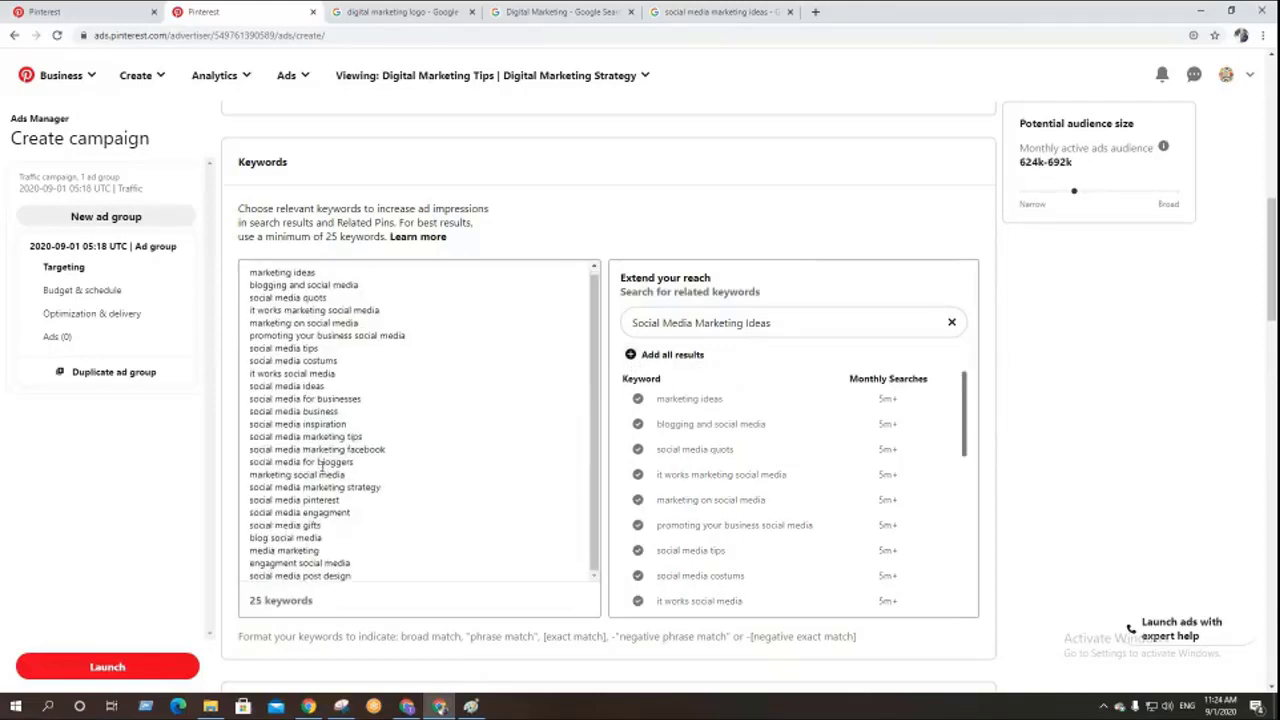
- Copy the keyword "marketing ideas" into the board description as the hashtag #marketingideas
left_click_drag(333, 283, 226, 283)
key("ctrl+c")
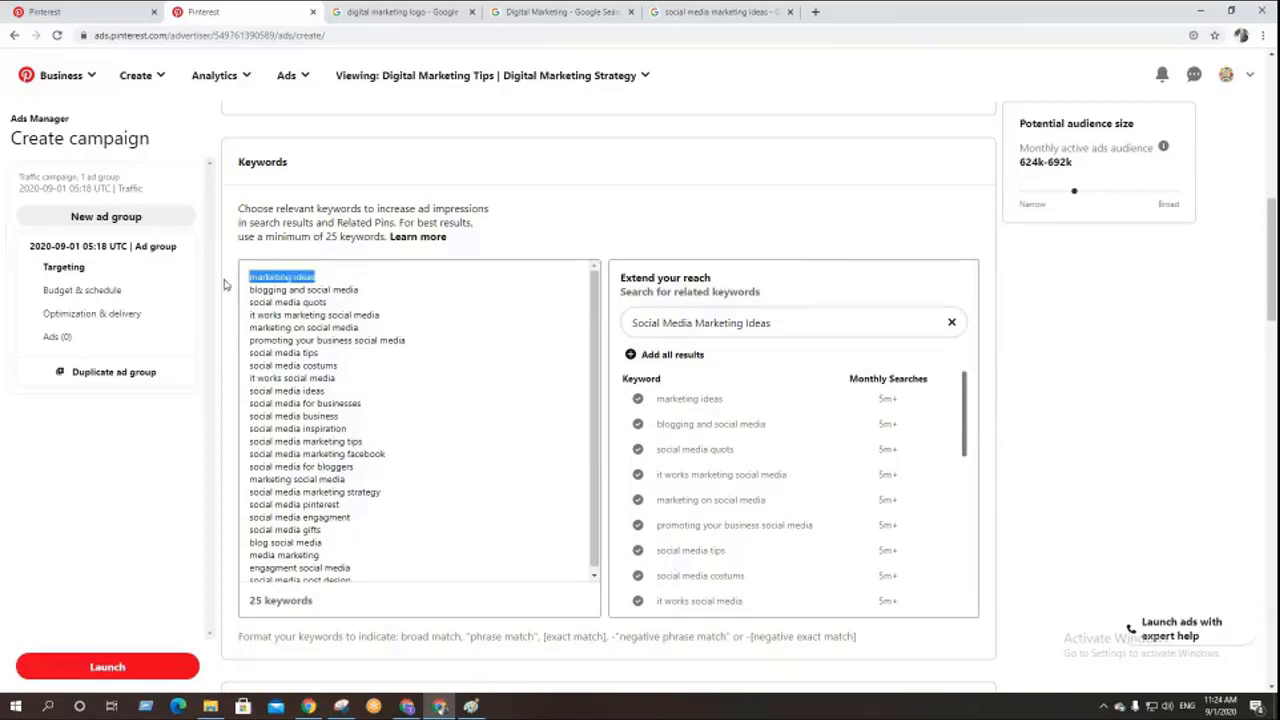
left_click(88, 18)
left_click(499, 393)
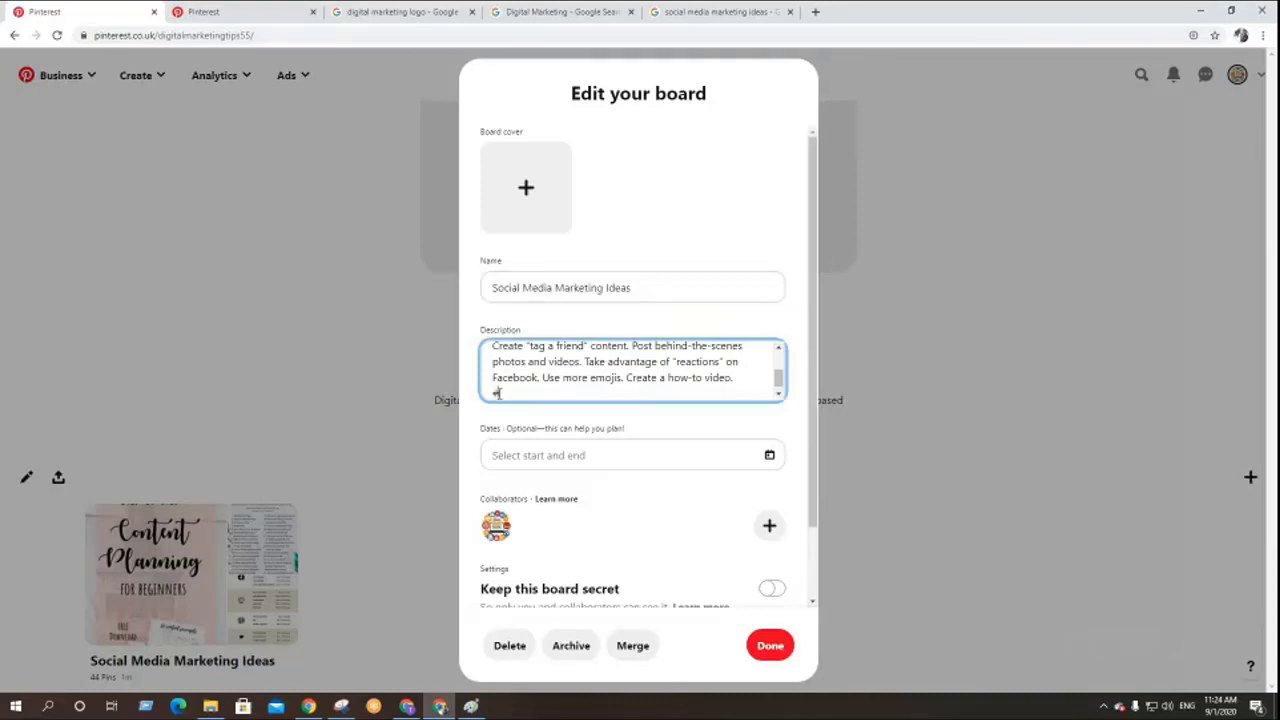
type("#")
key("ctrl+v")
key("BackSpace")
- Copy the keyword "blogging and social media" into the board description and remove its spaces to form #bloggingandsocialmedia
left_click(230, 7)
left_click_drag(358, 289, 225, 297)
key("ctrl+c")
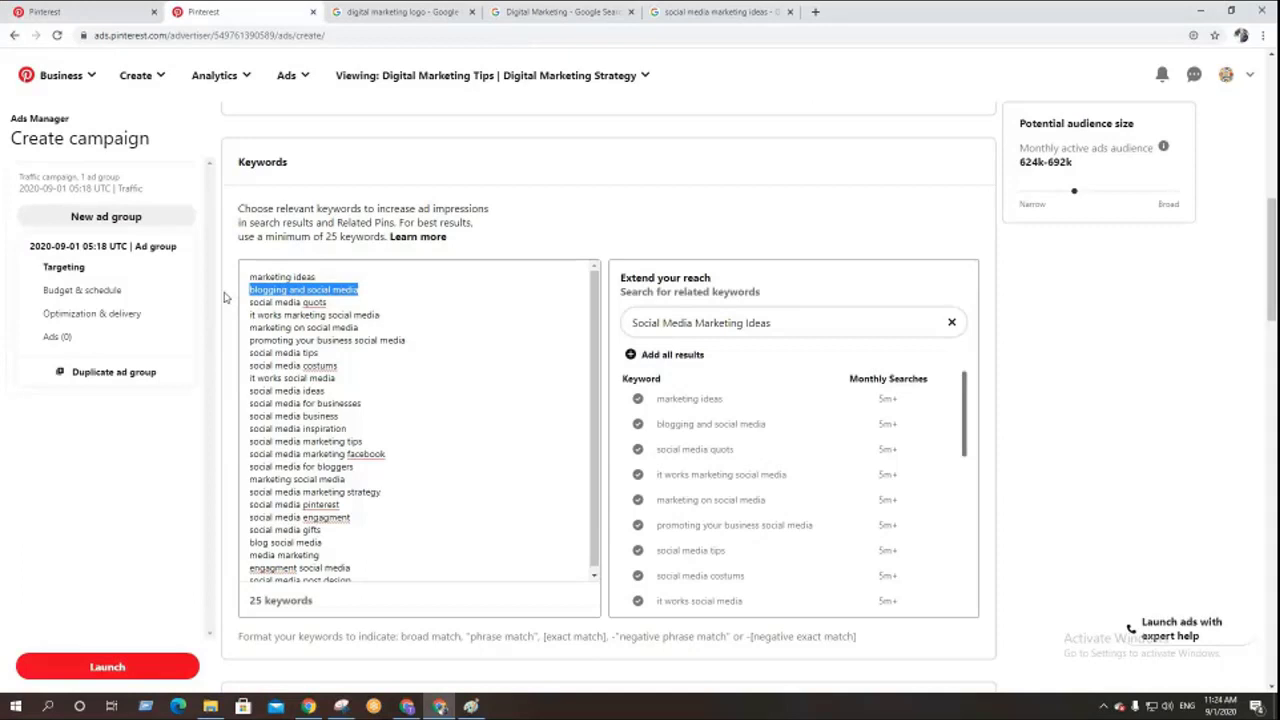
left_click(80, 11)
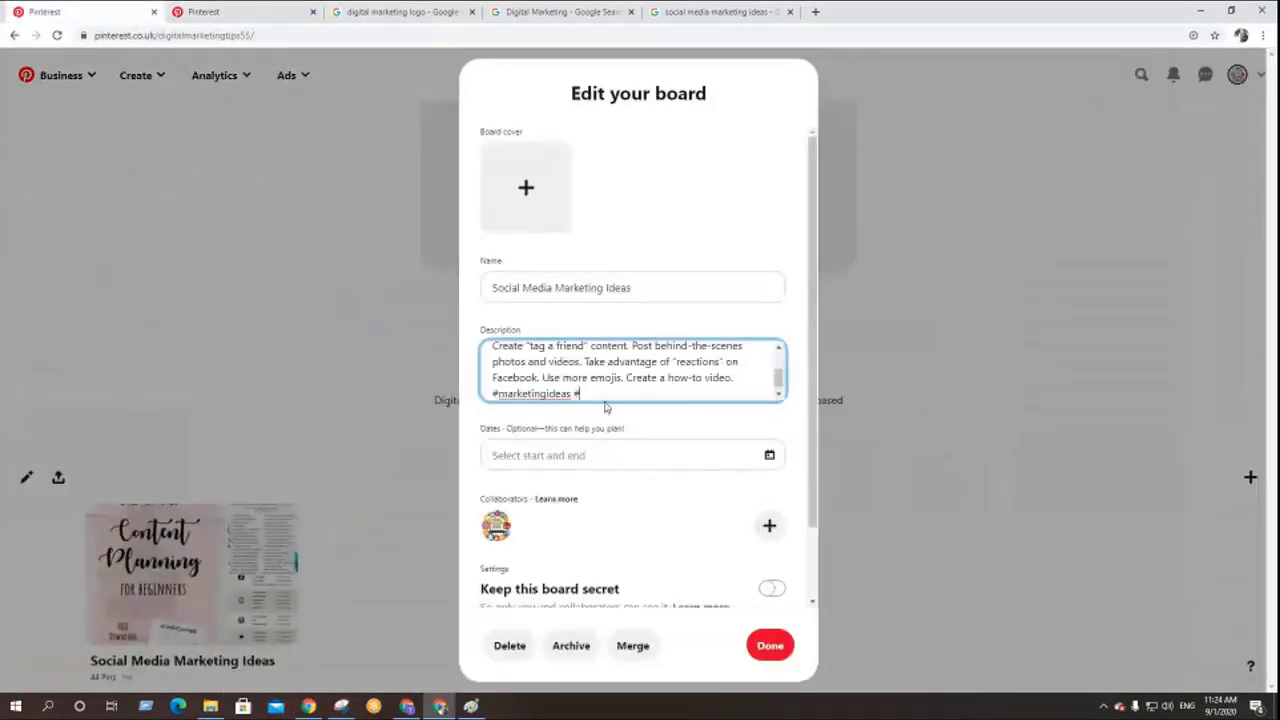
key("ctrl+v")
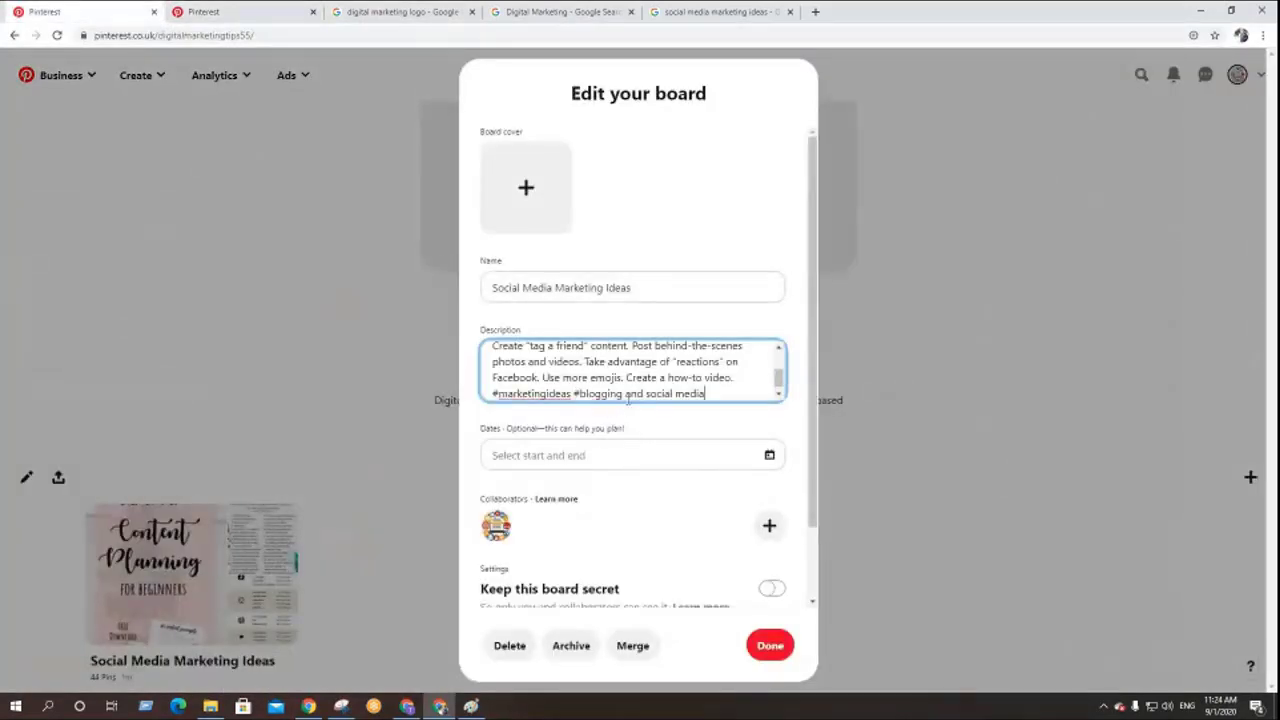
left_click(627, 395)
key("BackSpace")
left_click(645, 395)
key("BackSpace")
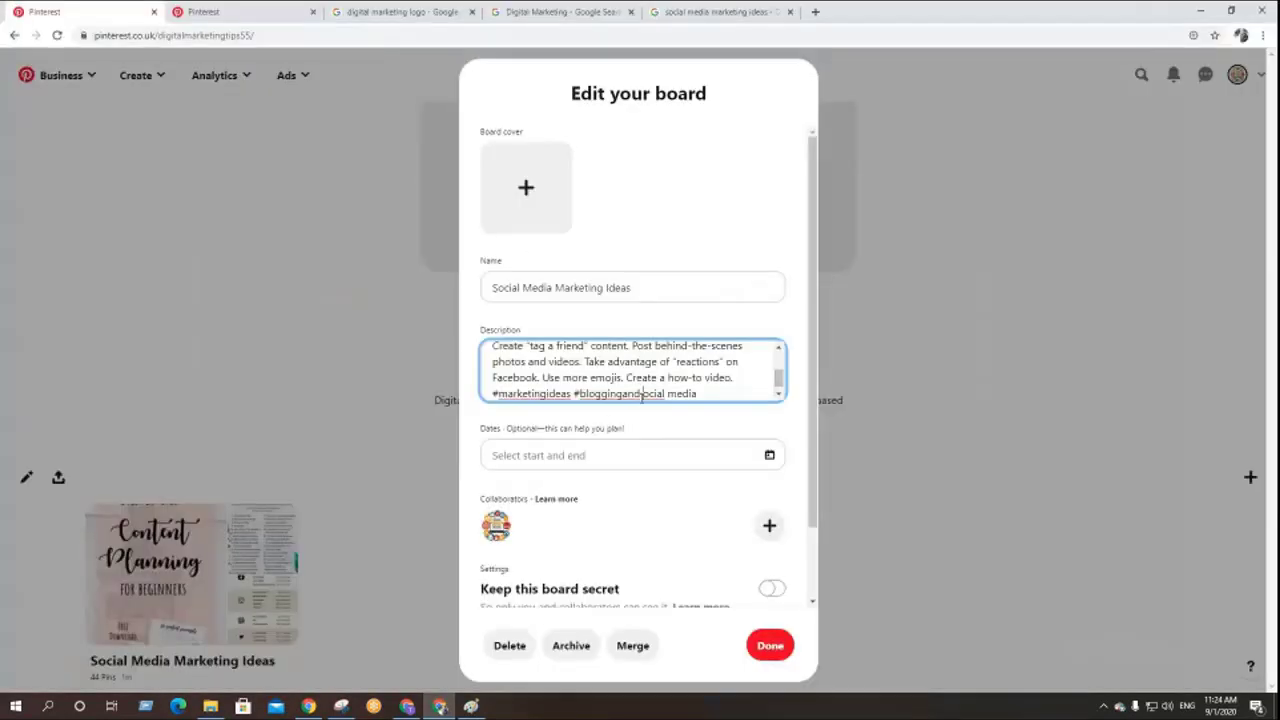
type("s")
key("BackSpace")
left_click(663, 405)
key("Delete")
- Copy the keyword "social media quots" into the board description and remove its spaces to form #socialmediaquots
left_click(212, 8)
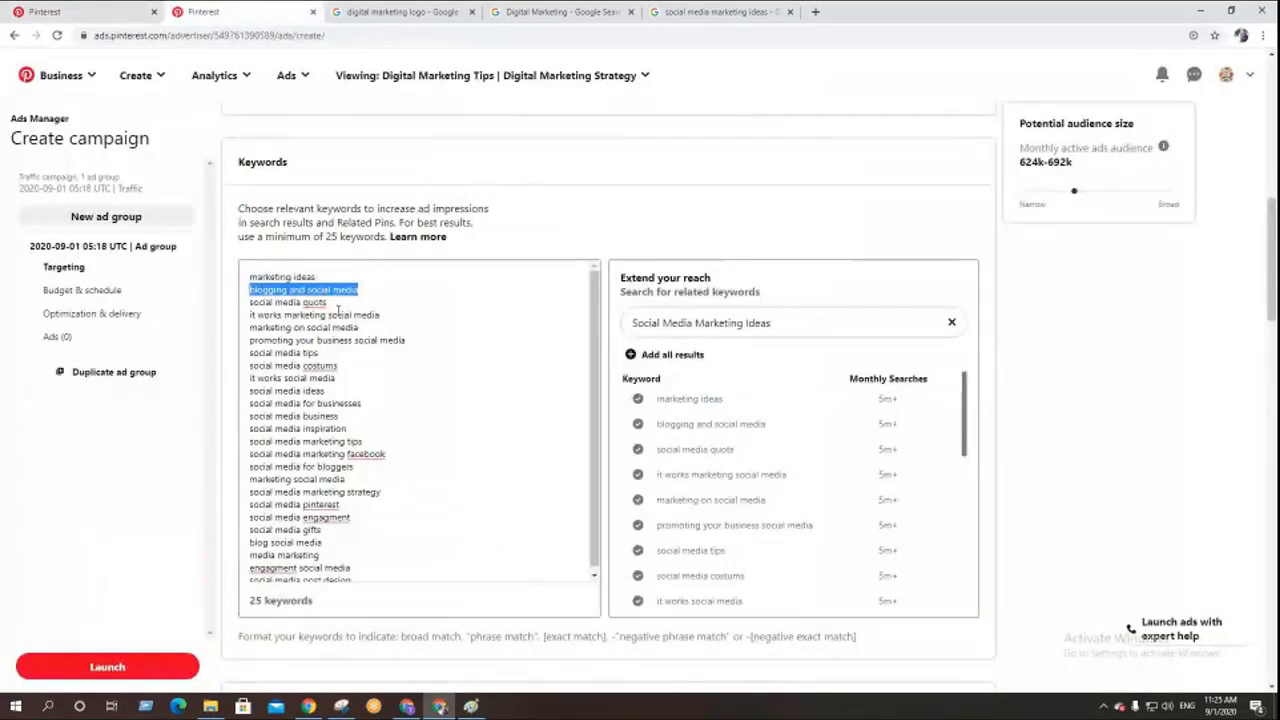
left_click_drag(326, 302, 248, 301)
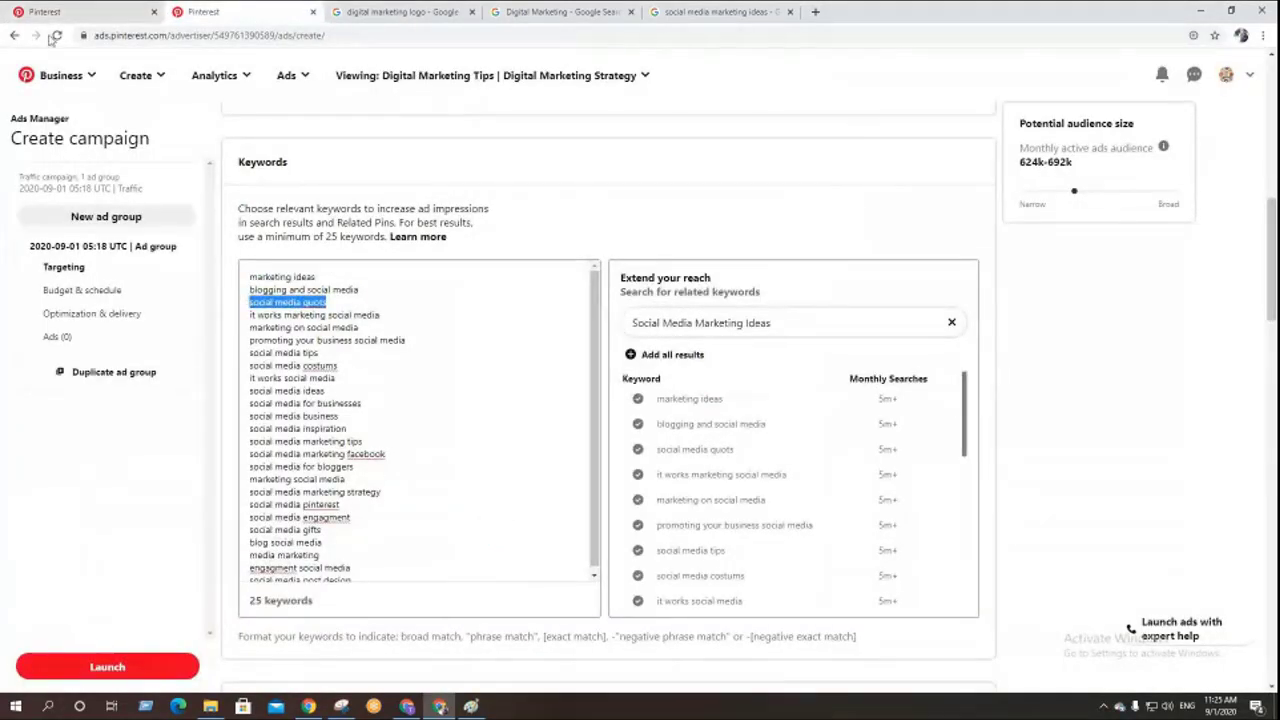
left_click(80, 12)
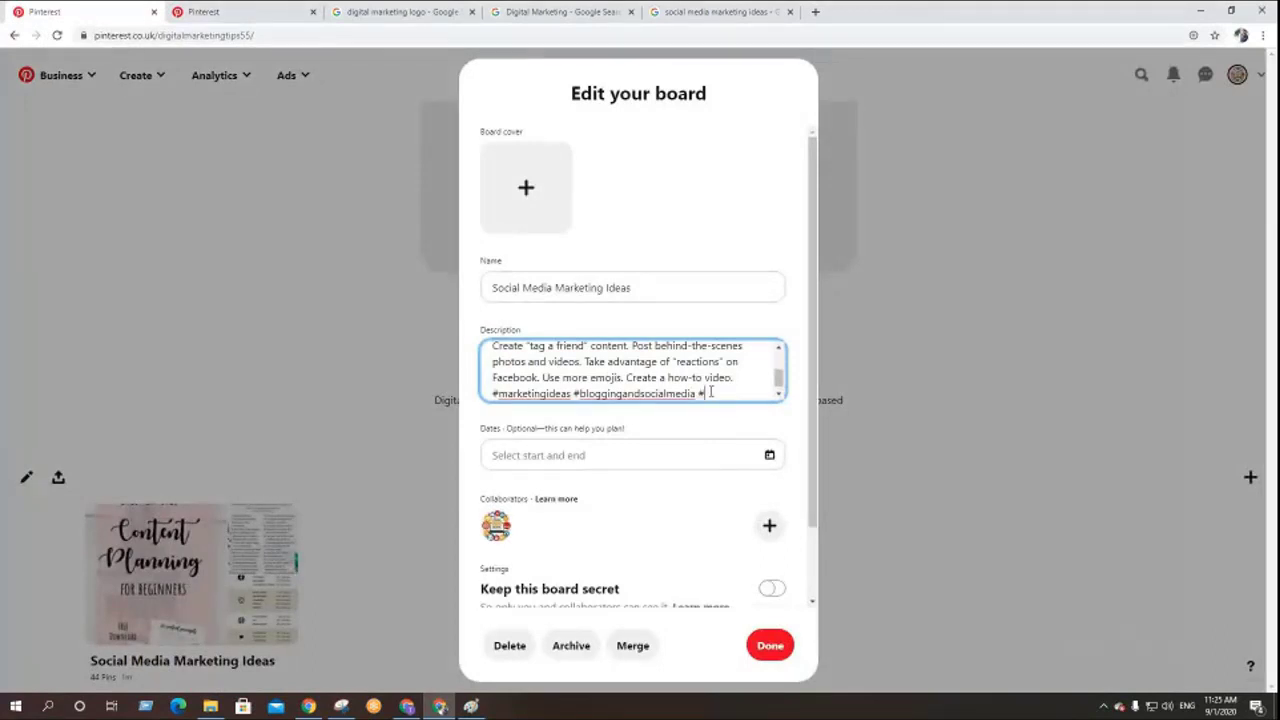
type("social media quots")
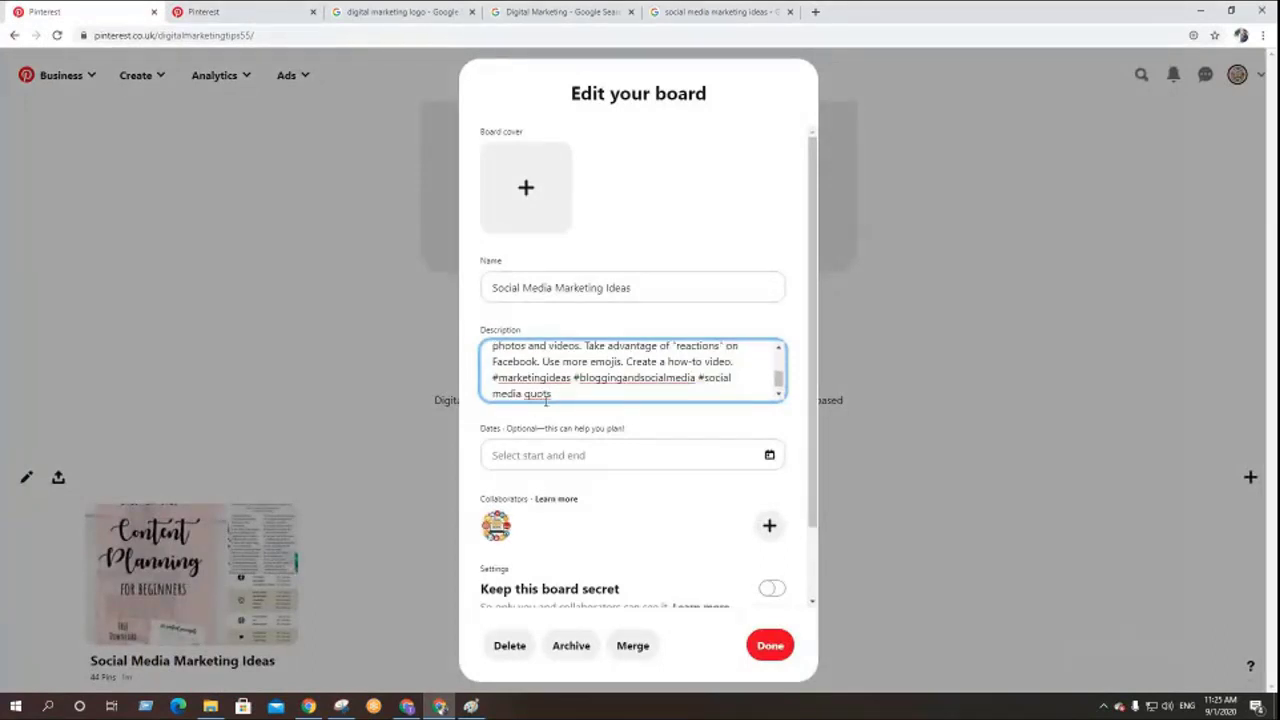
left_click(491, 393)
key("BackSpace")
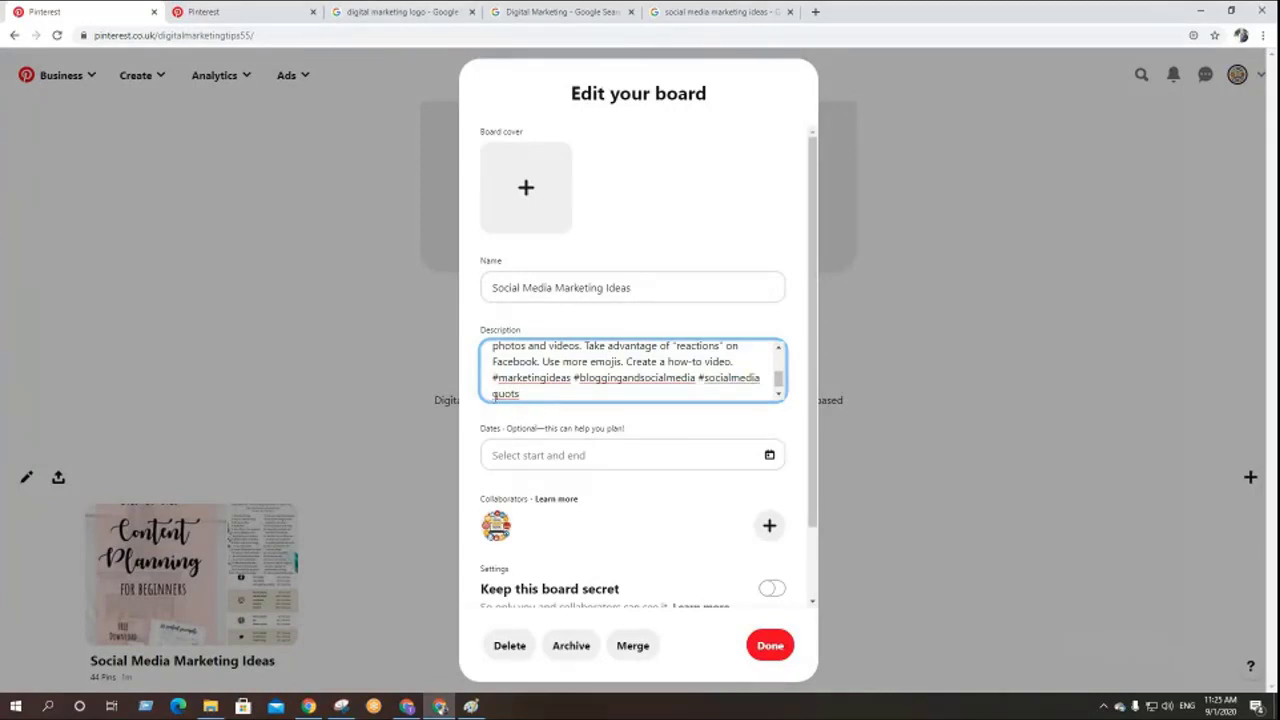
key("BackSpace")
- Copy the keyword "social media tips" into the board description and remove its spaces to form #socialmediatips
left_click(596, 394)
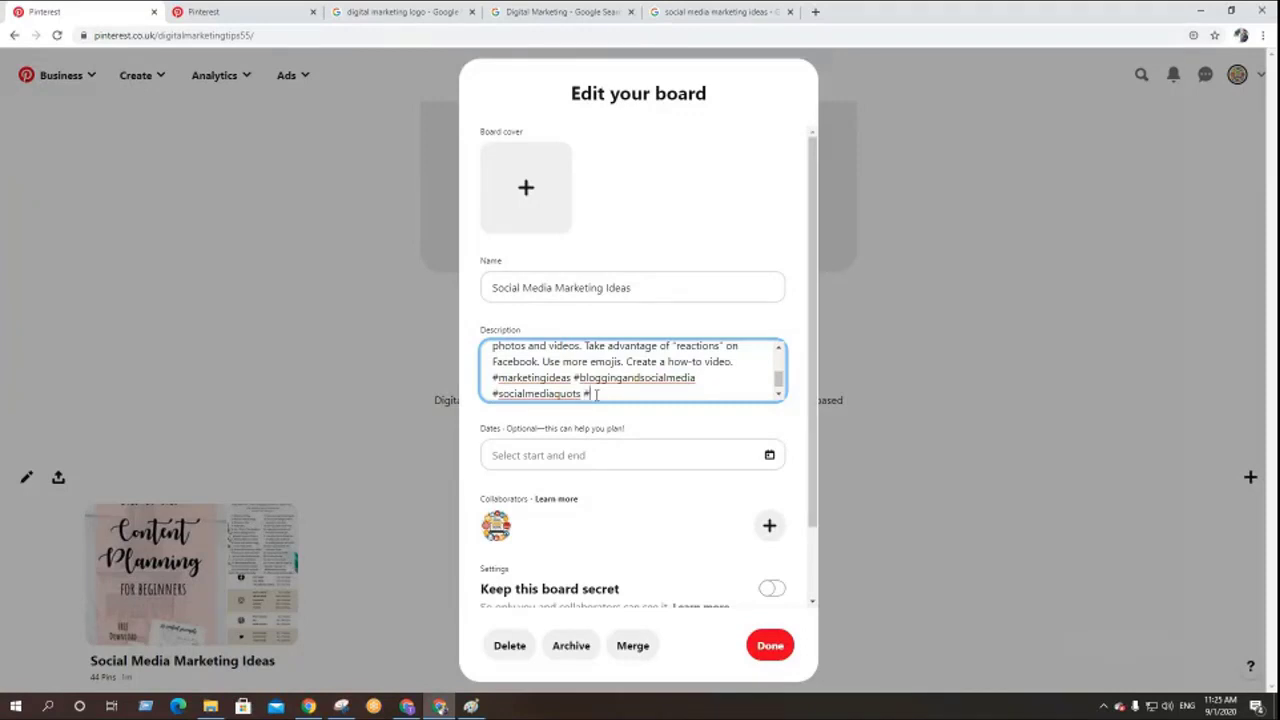
left_click(222, 9)
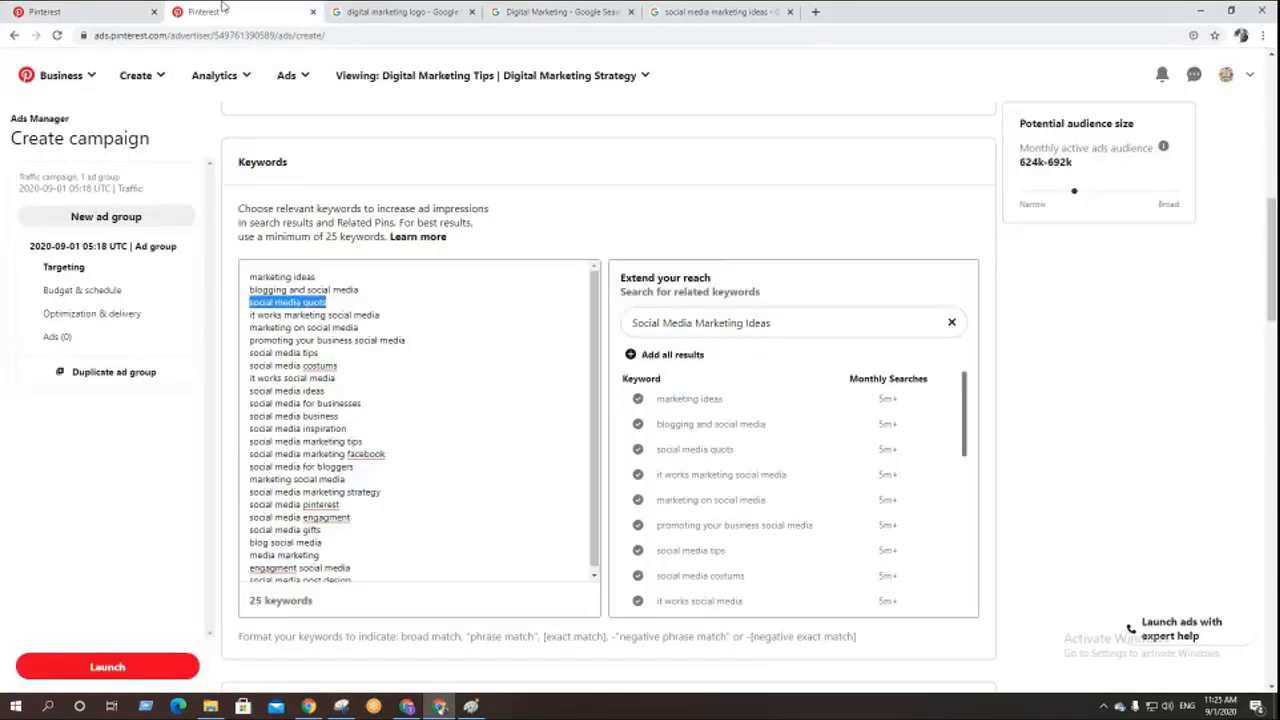
left_click_drag(318, 353, 236, 356)
key("ctrl+c")
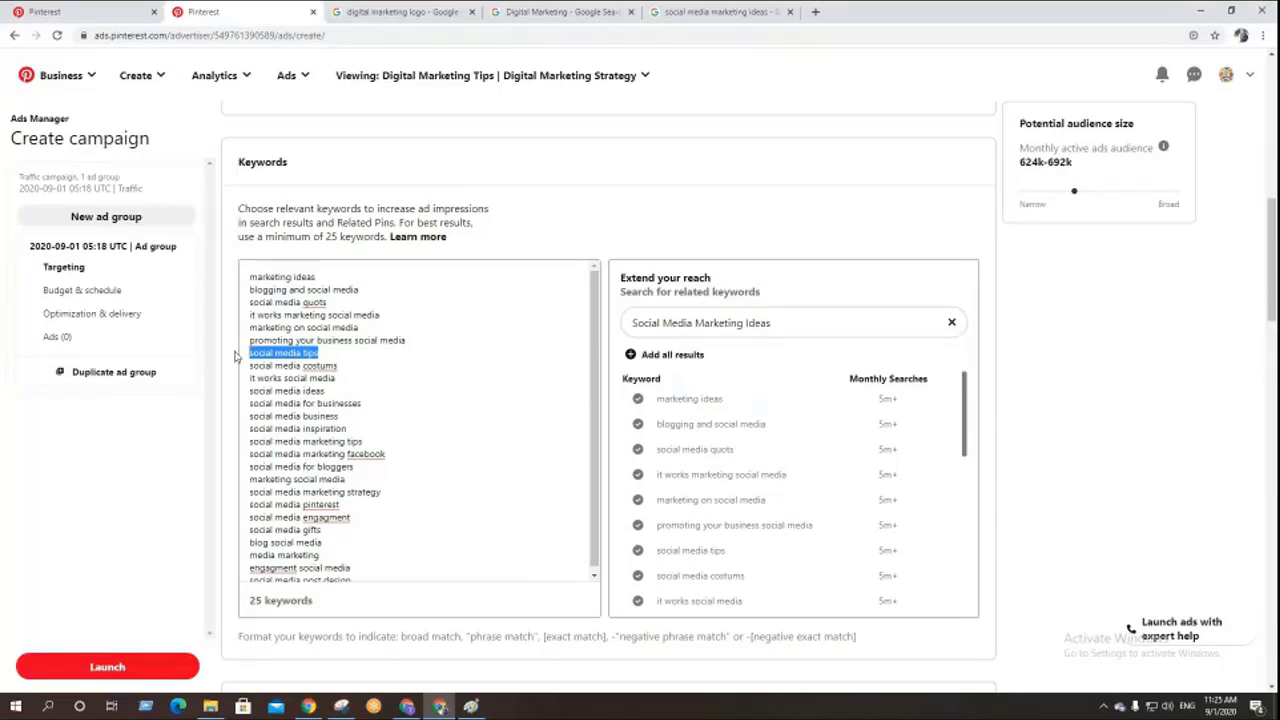
left_click(80, 11)
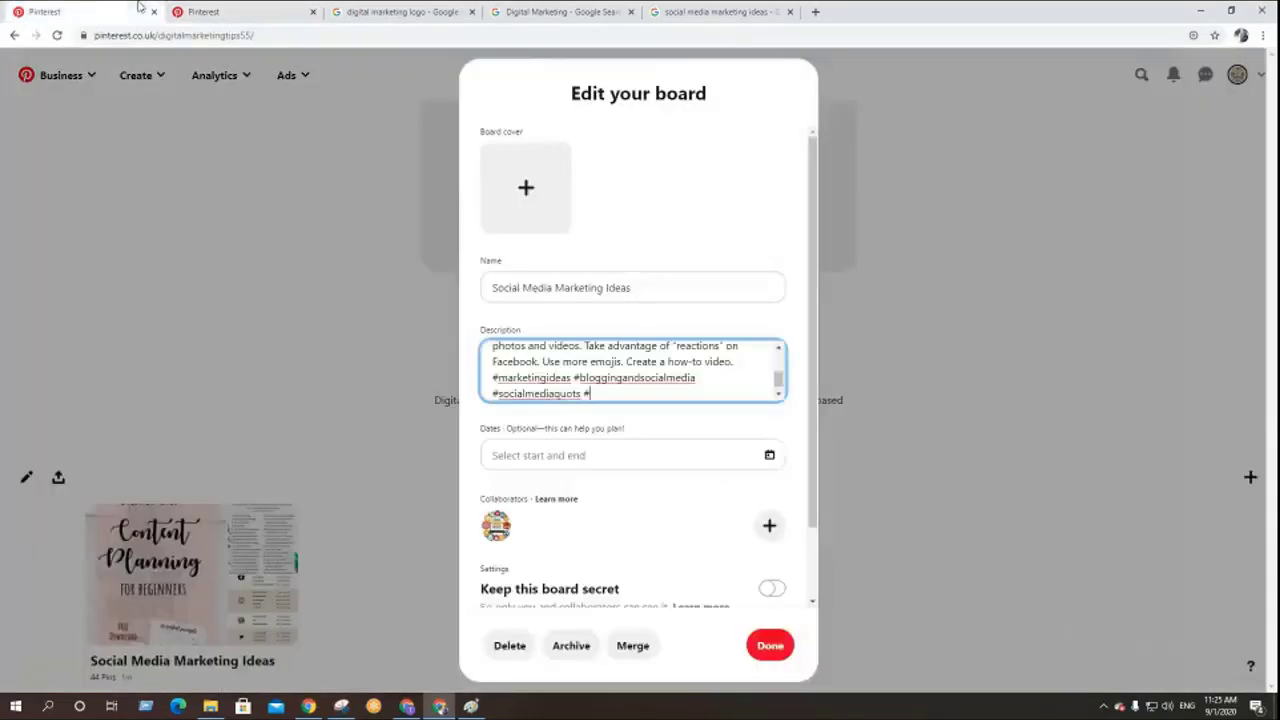
key("ctrl+v")
left_click(620, 395)
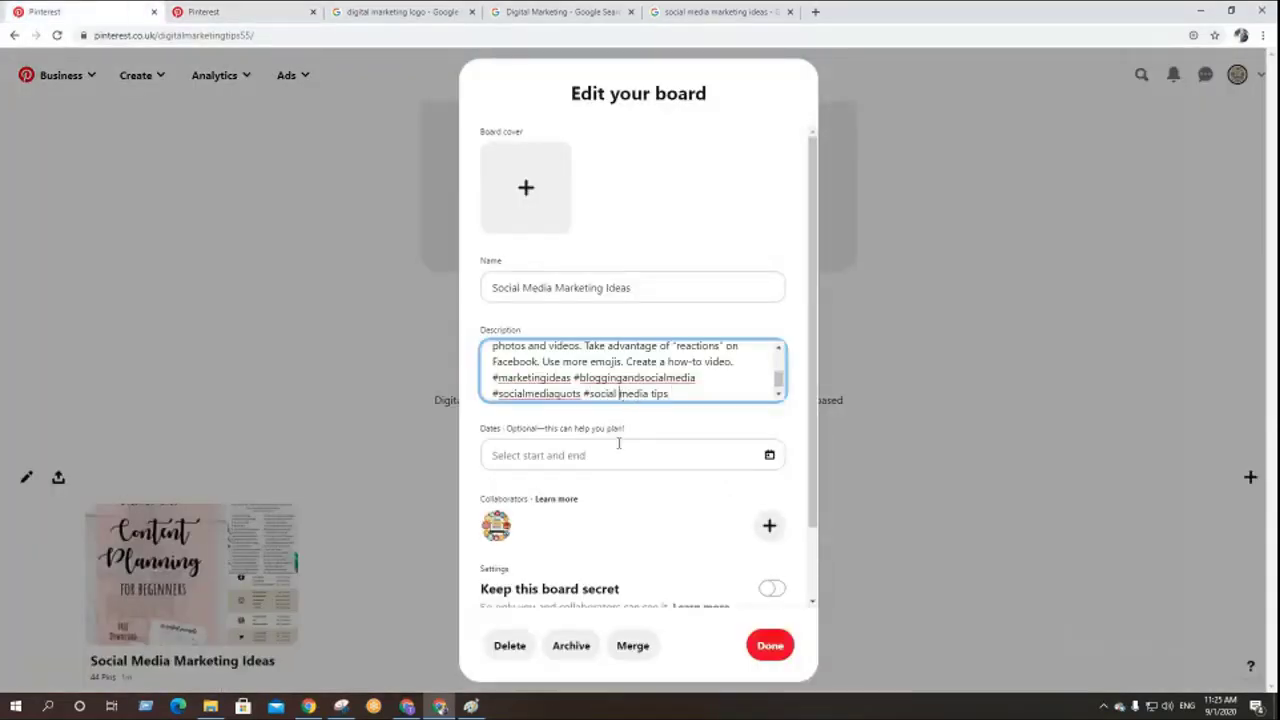
key("BackSpace")
left_click(650, 394)
key("BackSpace")
- Review the hashtags at the end of the board description and save the board's changes
left_click_drag(676, 393, 489, 373)
left_click(696, 391)
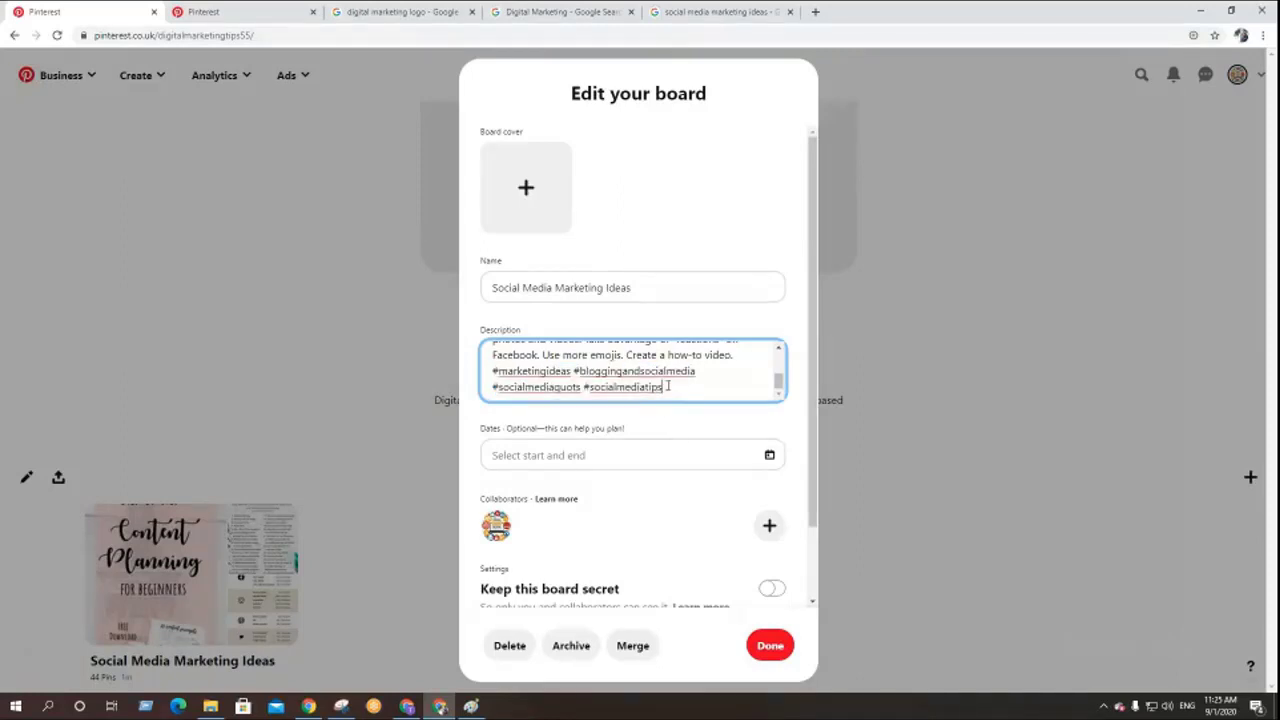
scroll(668, 386, "up", 2)
scroll(668, 386, "down", 3)
scroll(623, 520, "down", 2)
left_click(770, 645)
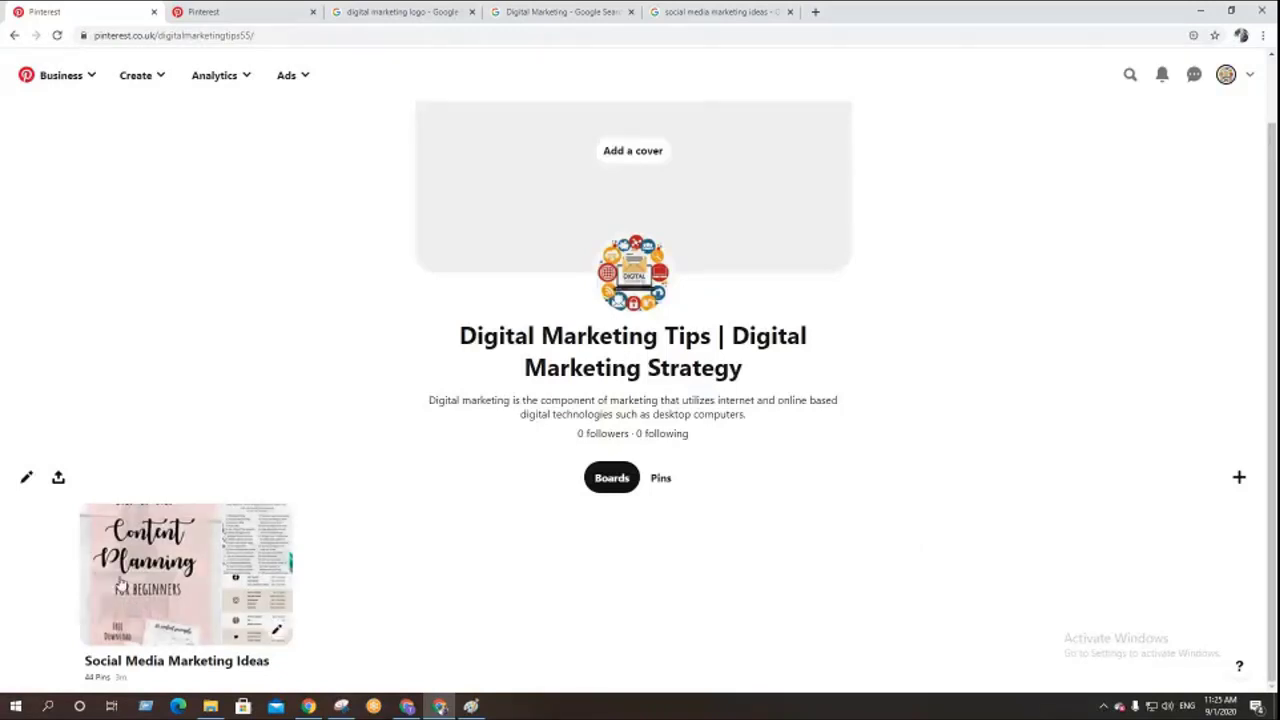
- Search the ad group's related keywords for "digital marketing" in place of the previous search term
left_click(270, 6)
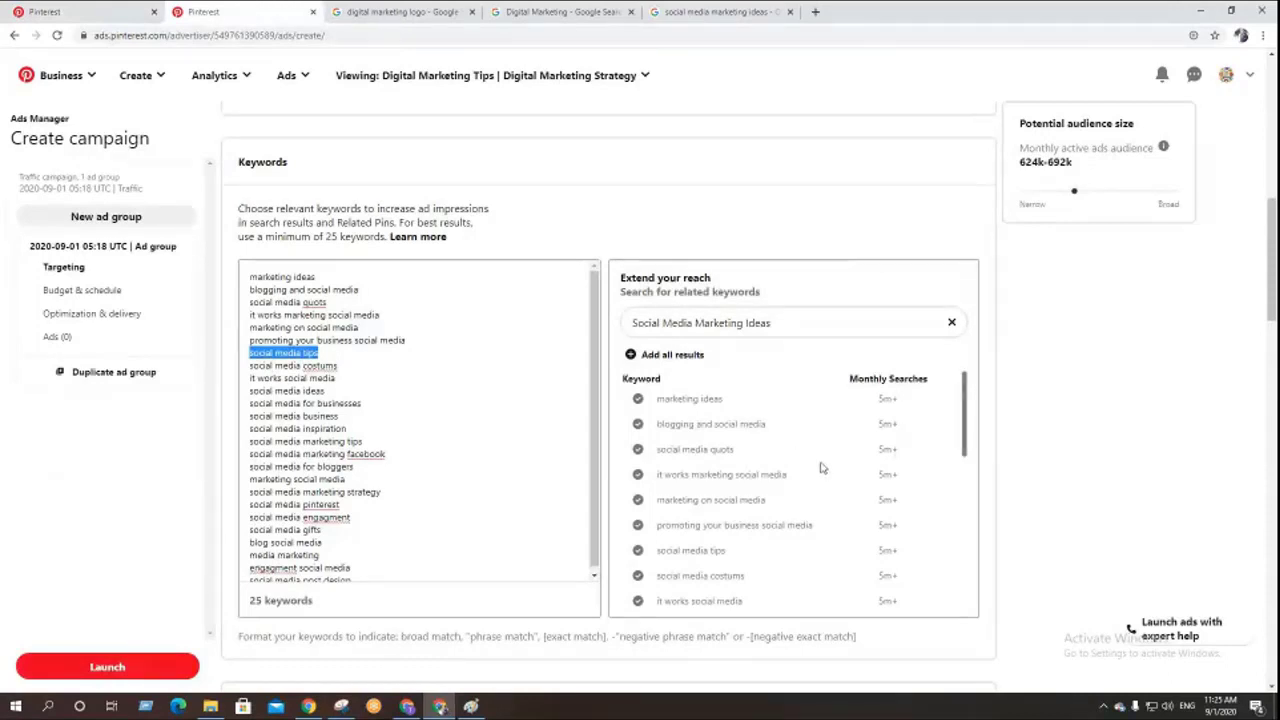
left_click(717, 333)
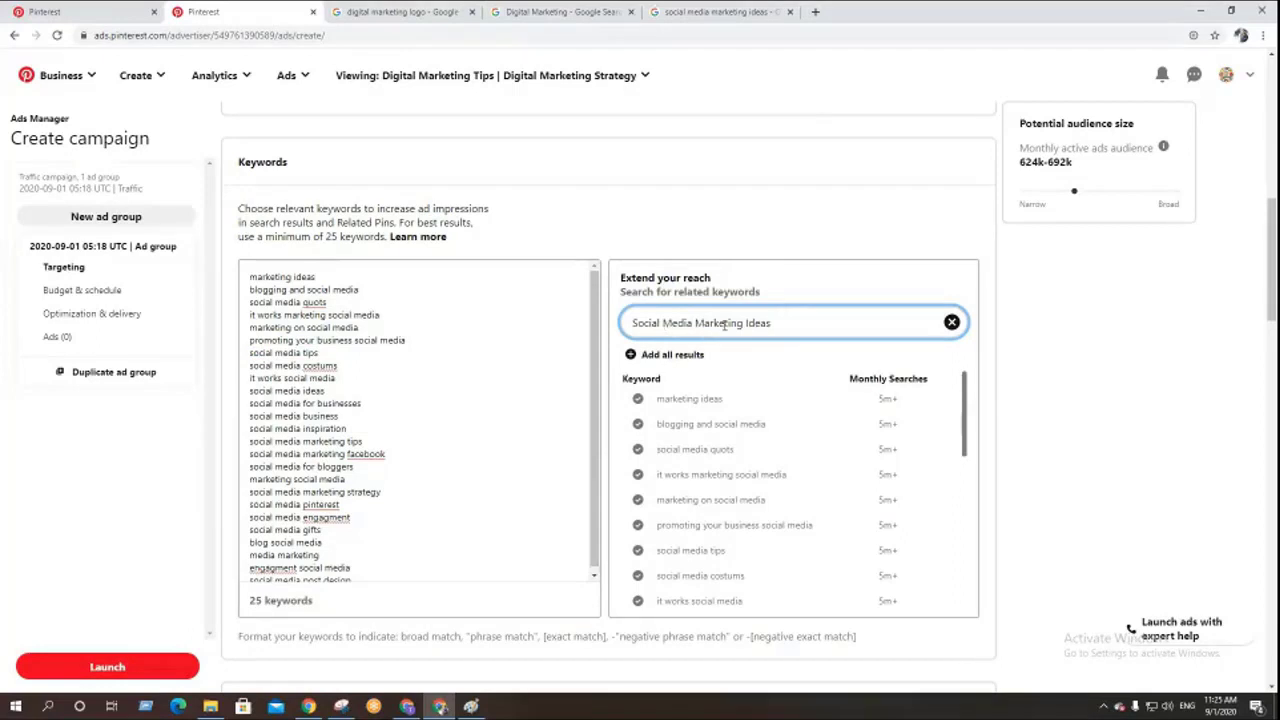
key("ctrl+a")
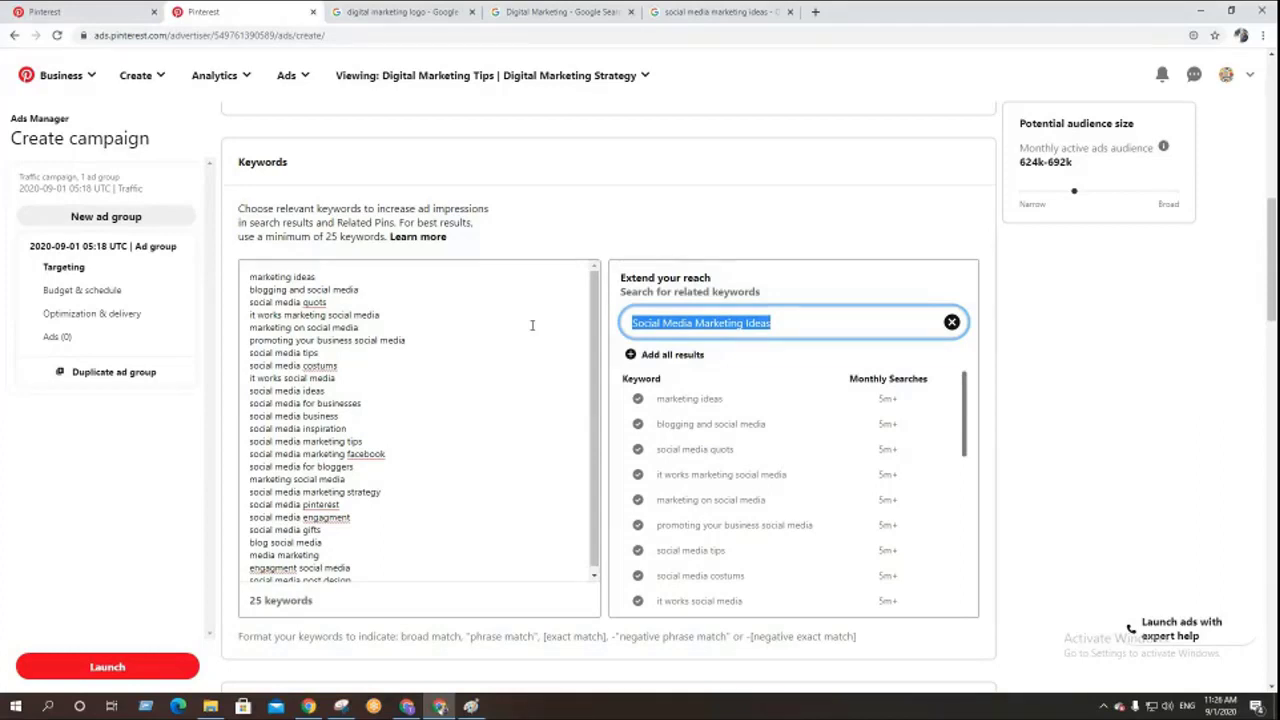
type("di")
type("gi")
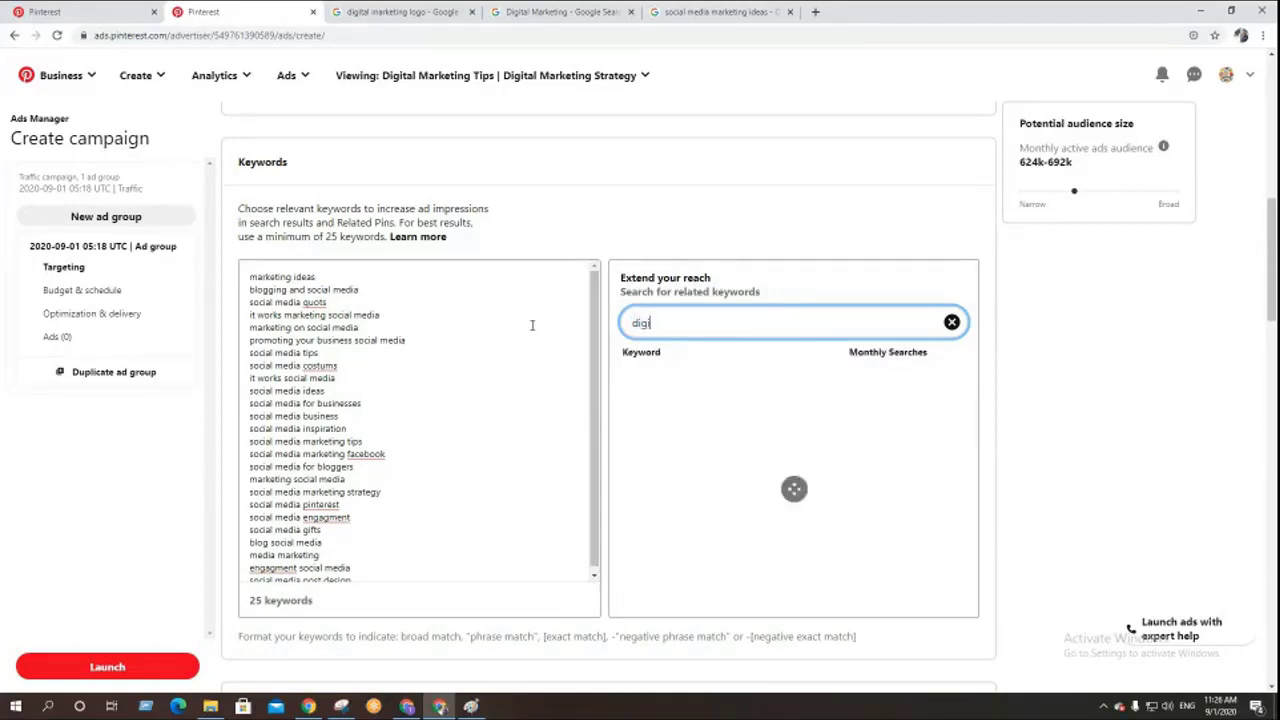
type("tal mark")
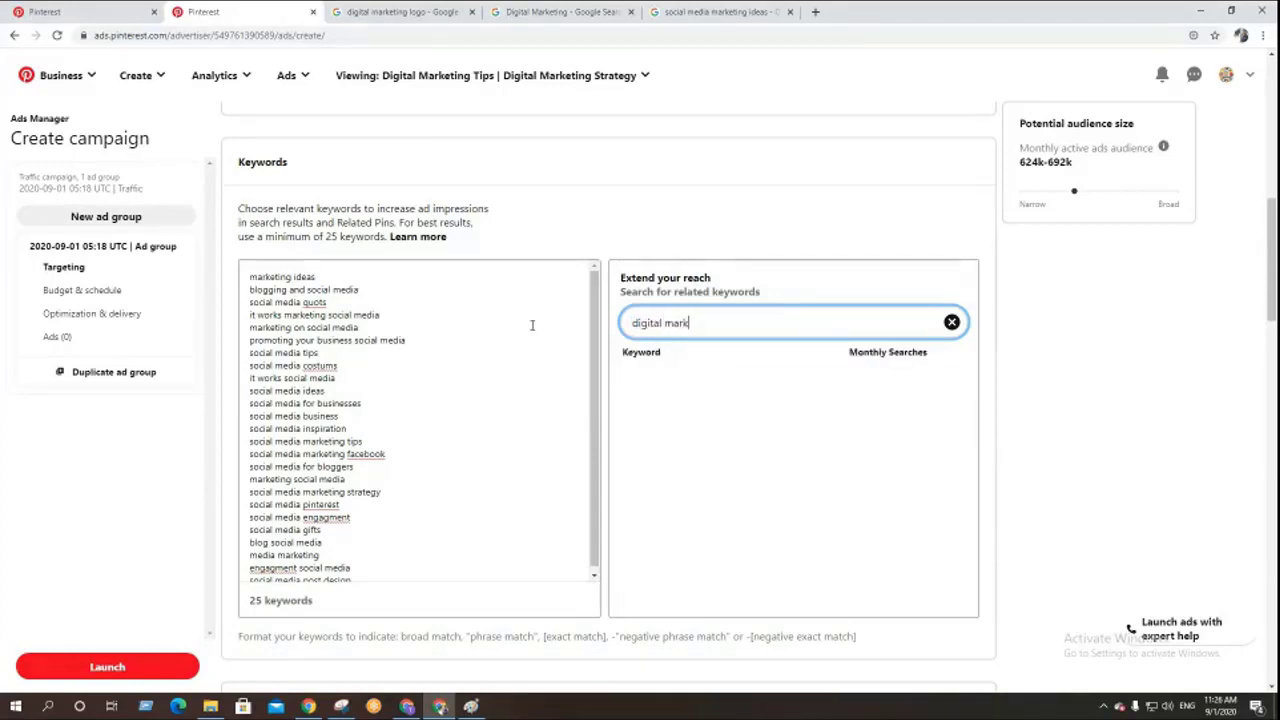
type("eting")
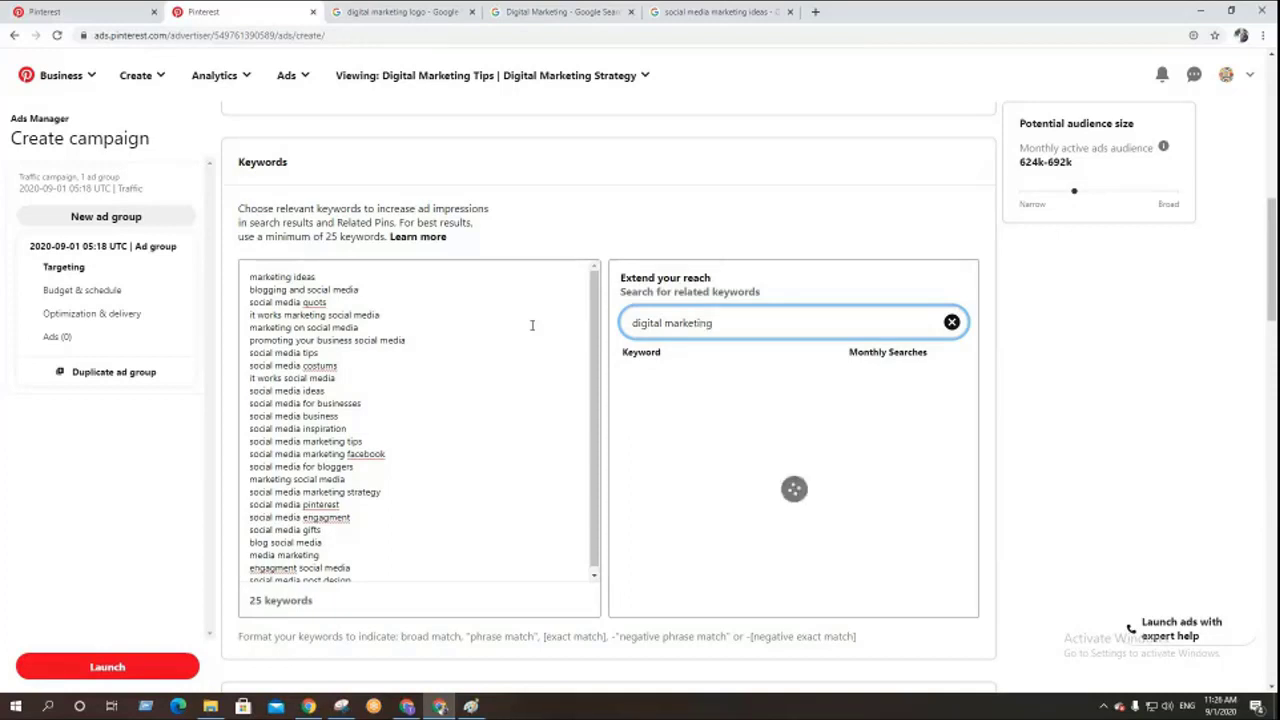
- Clear all keywords from the ad group's keyword list
left_click(496, 400)
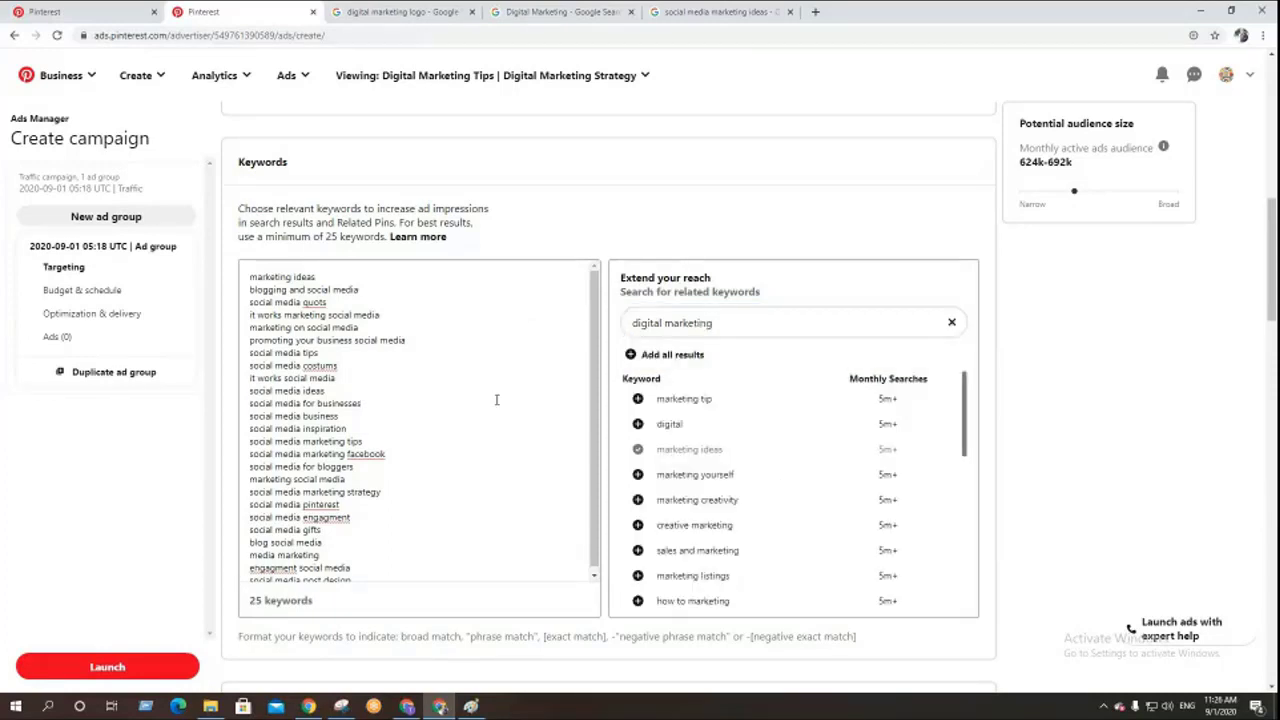
key("ctrl+a")
key("BackSpace")
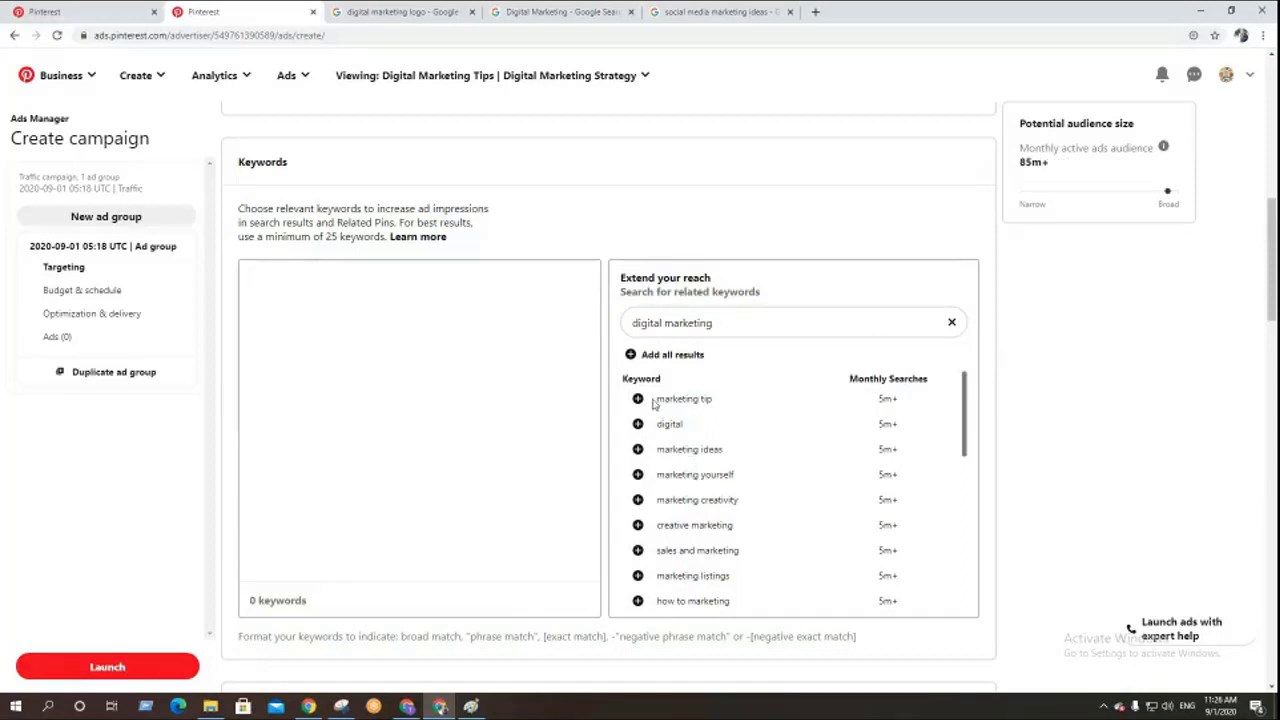
- Look through the related keyword results and copy "creative marketing ideas" for use as a board name
triple_click(658, 401)
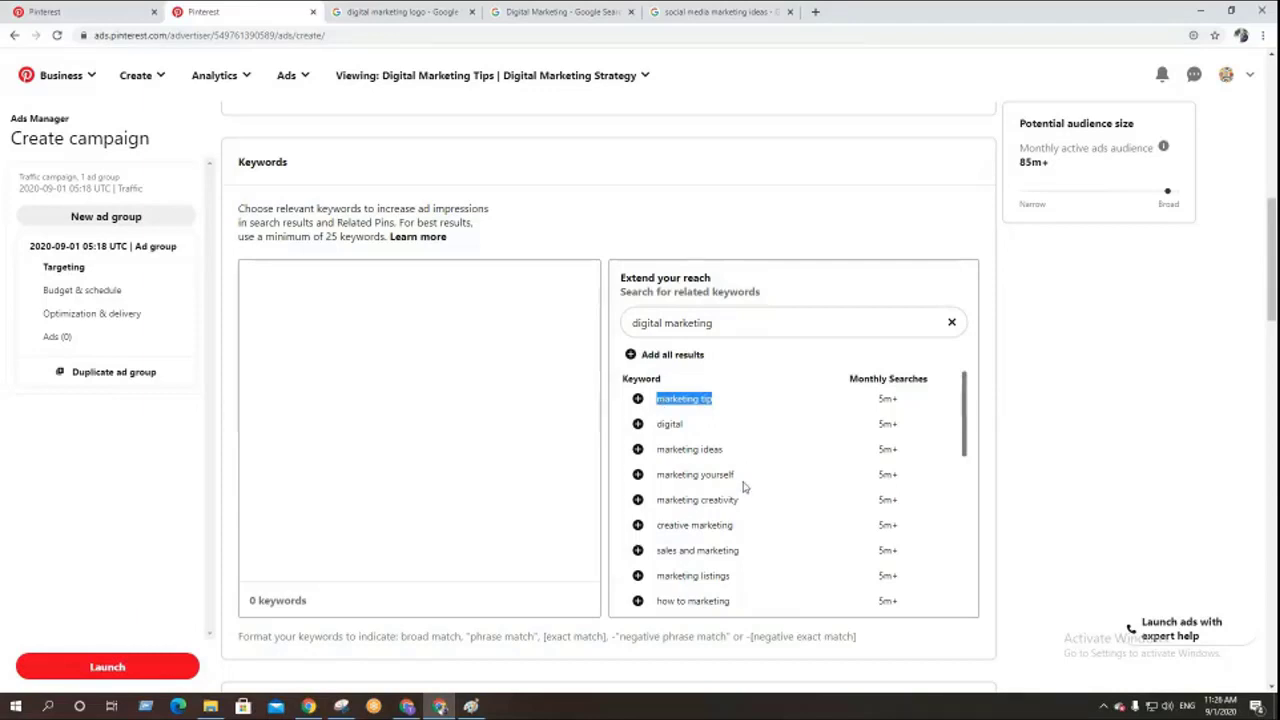
scroll(743, 487, "down", 2)
scroll(743, 487, "down", 1)
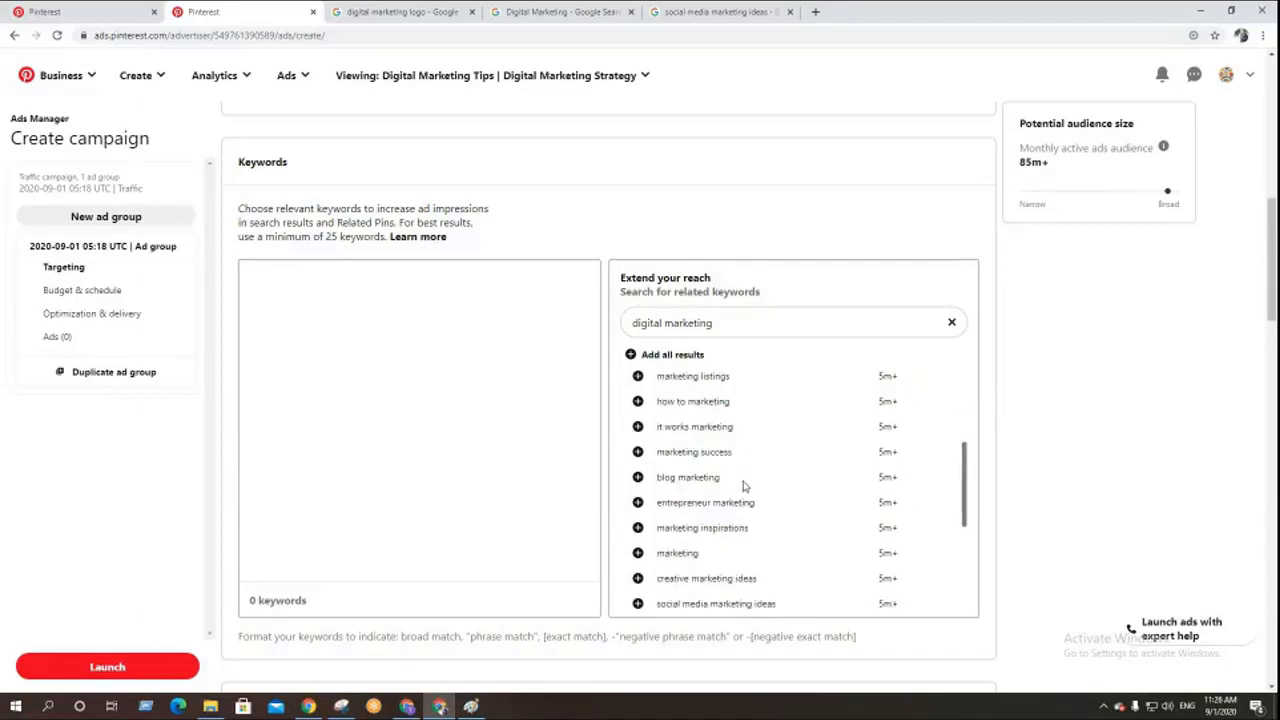
scroll(743, 487, "down", 1)
scroll(743, 487, "down", 1)
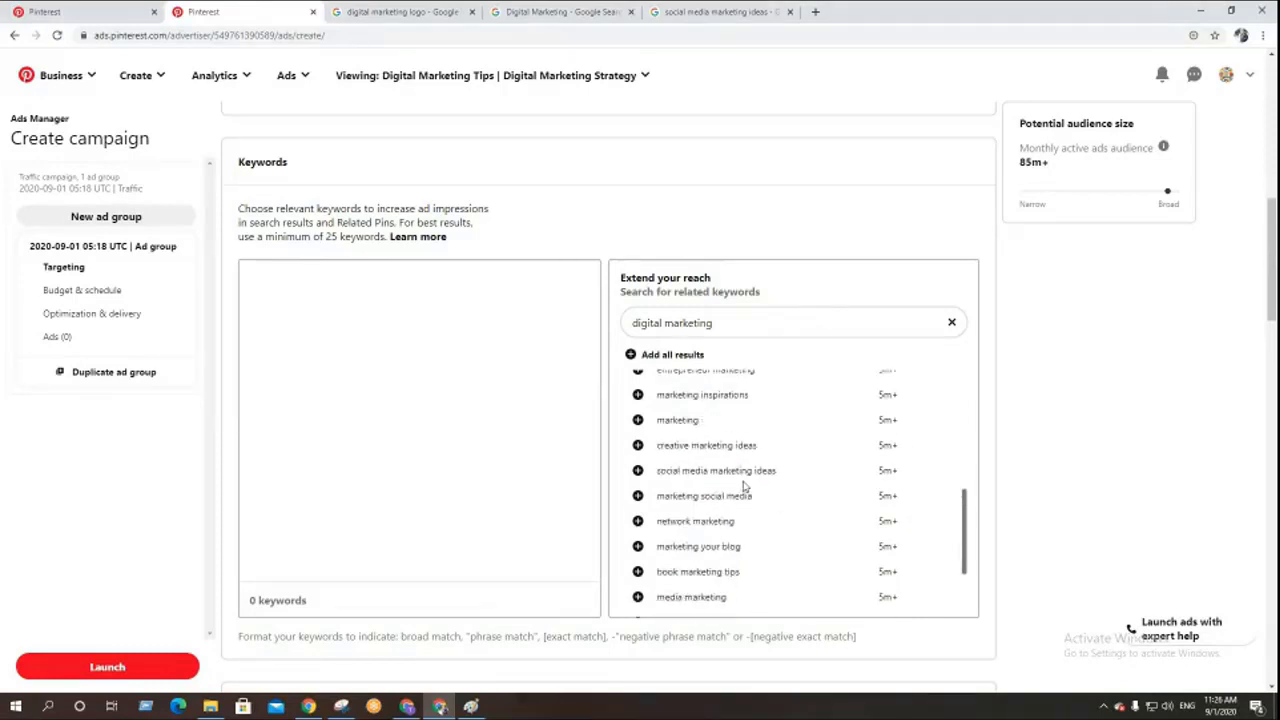
double_click(681, 447)
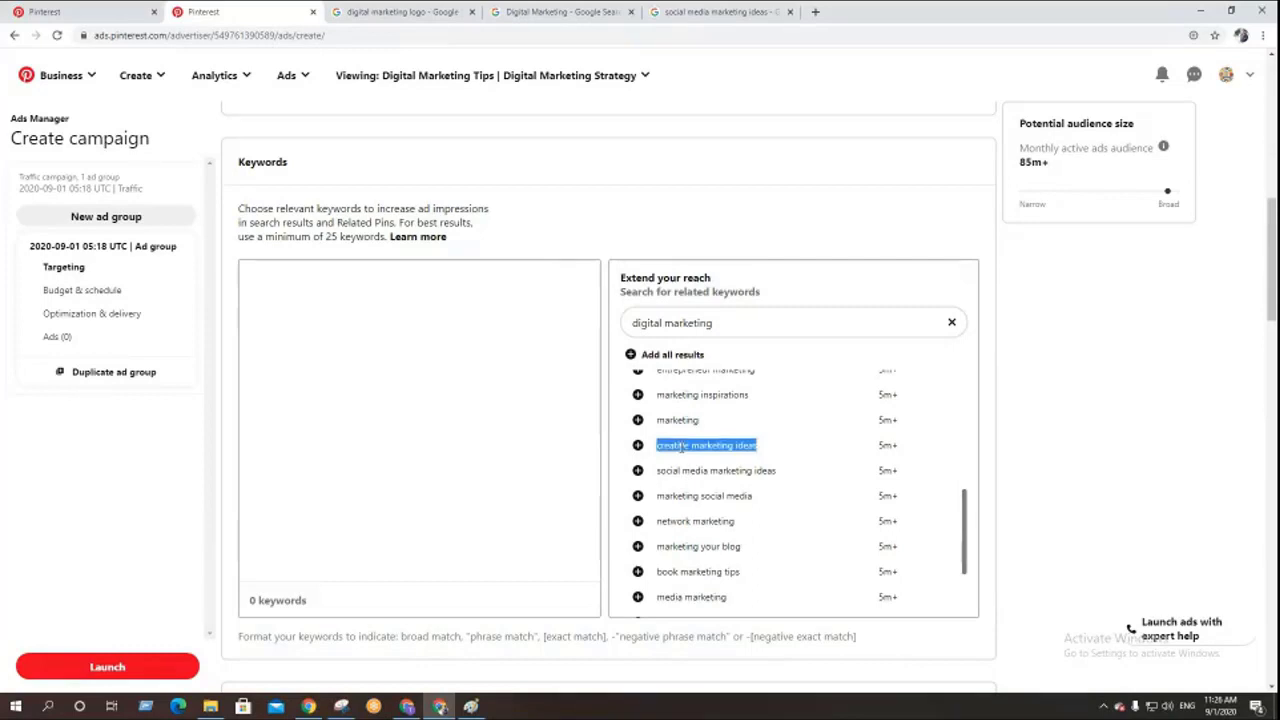
- Create a new board named "creative marketing ideas" on the business profile
left_click(120, 11)
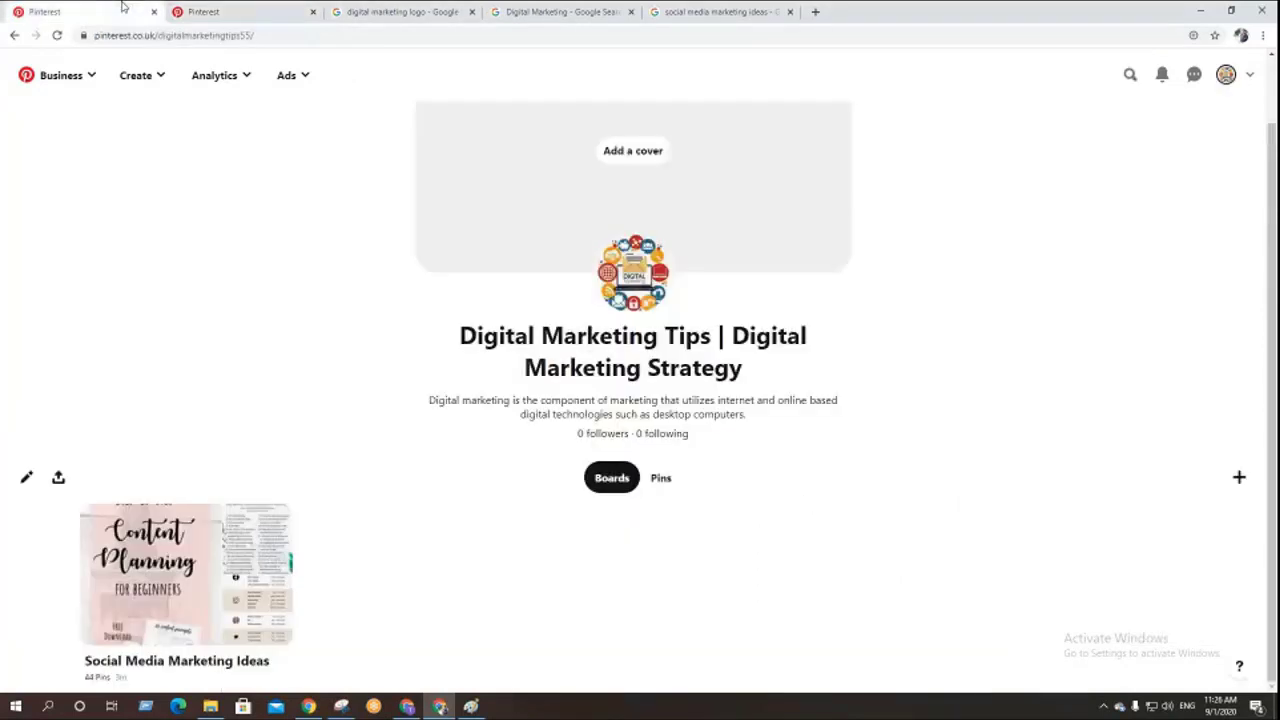
left_click(1238, 477)
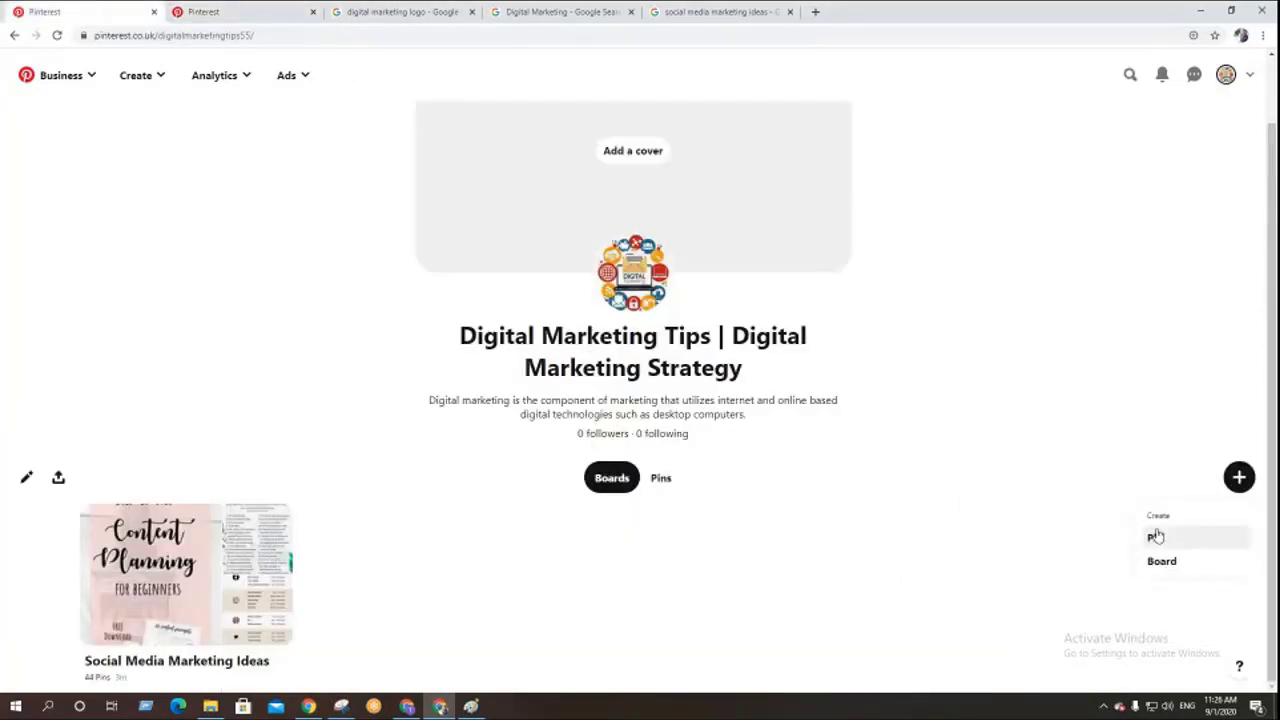
left_click(1158, 560)
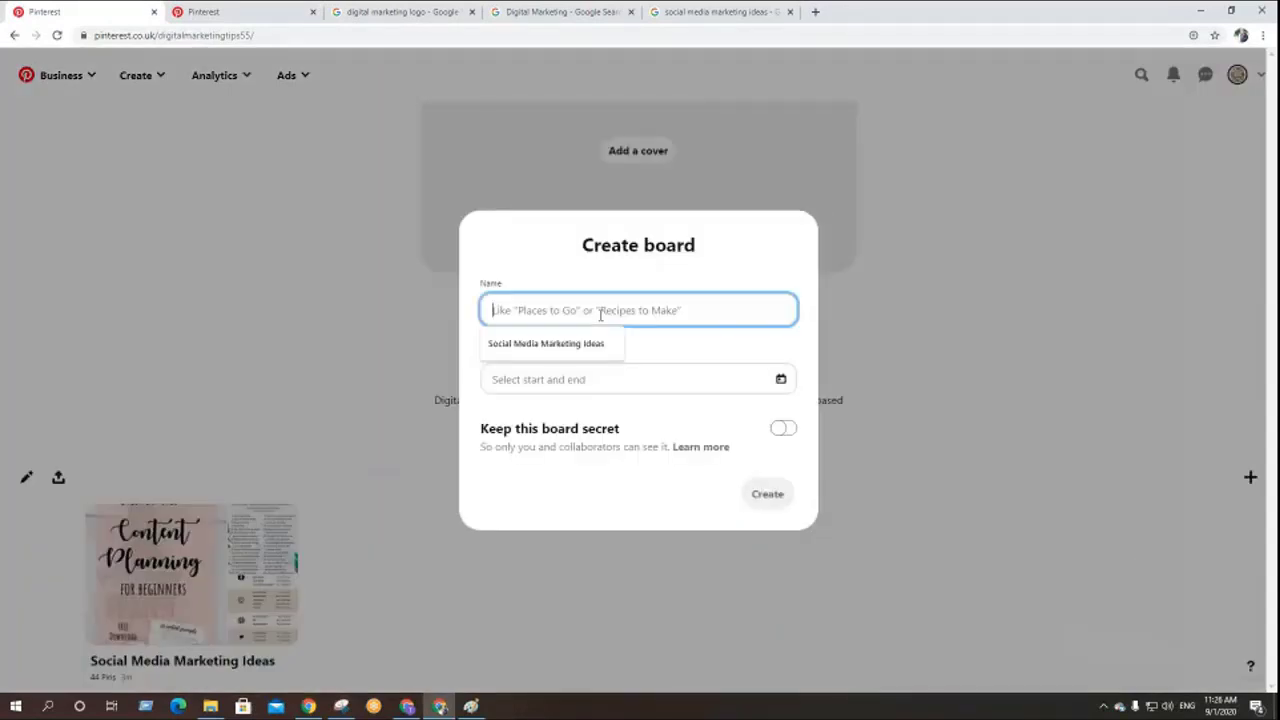
type("creative marketing ideas")
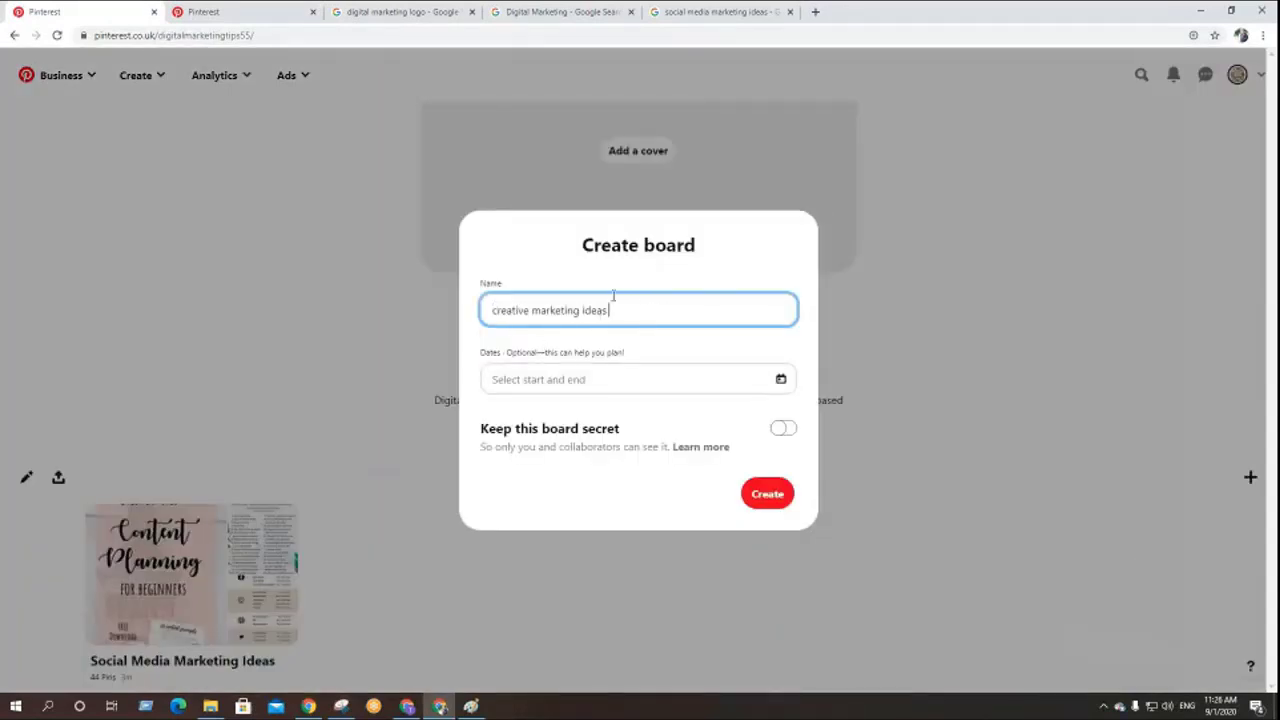
left_click(765, 497)
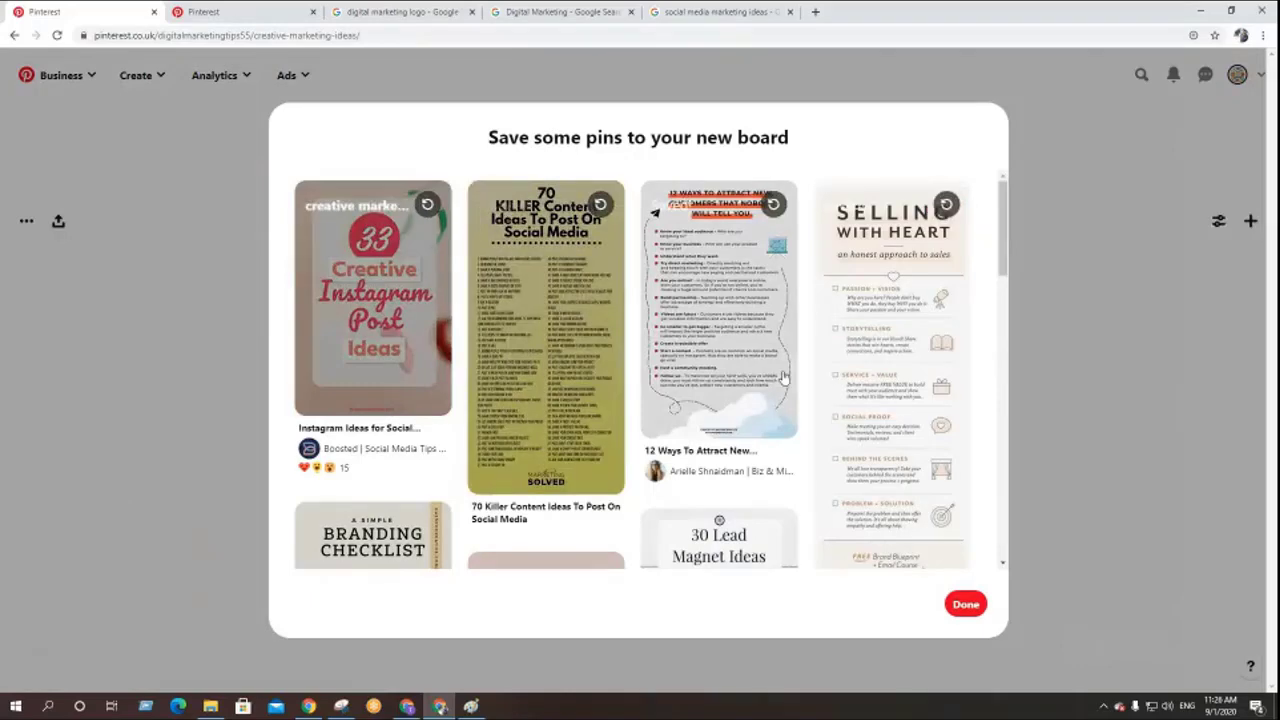
- Save the suggested marketing and social media pins to the new board, then finish the pin selection
scroll(537, 318, "down", 3)
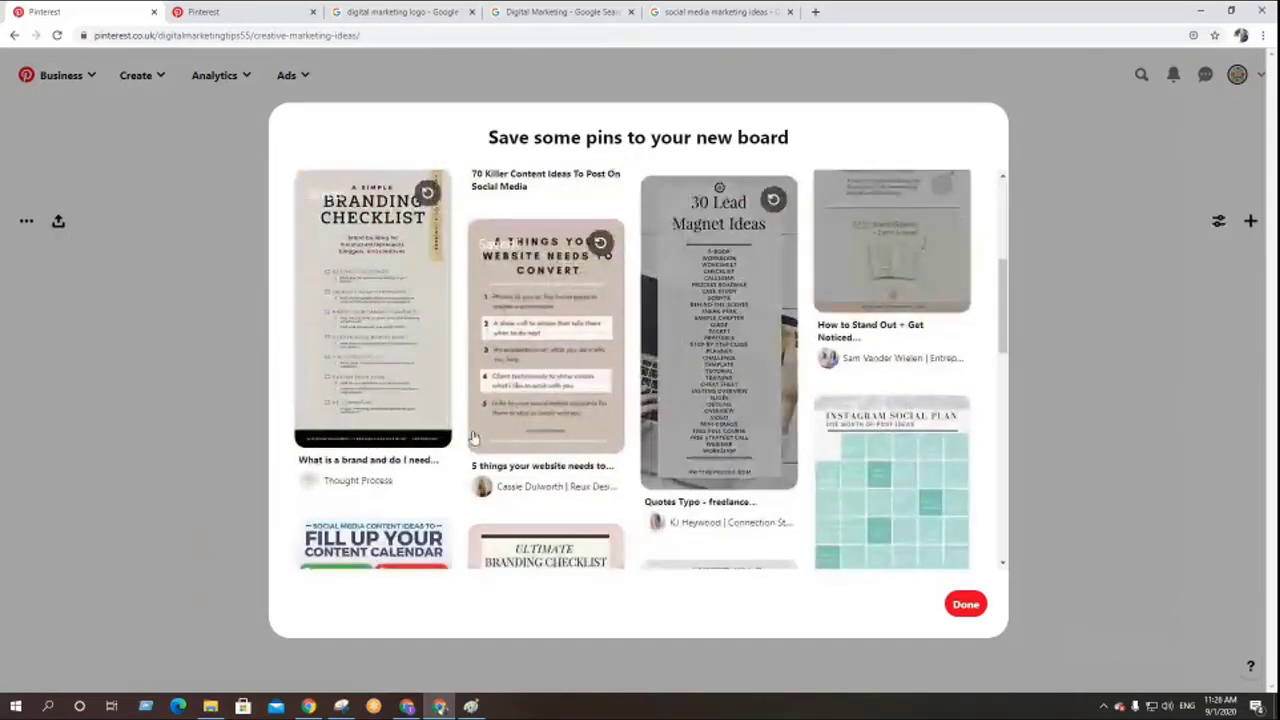
scroll(560, 420, "down", 2)
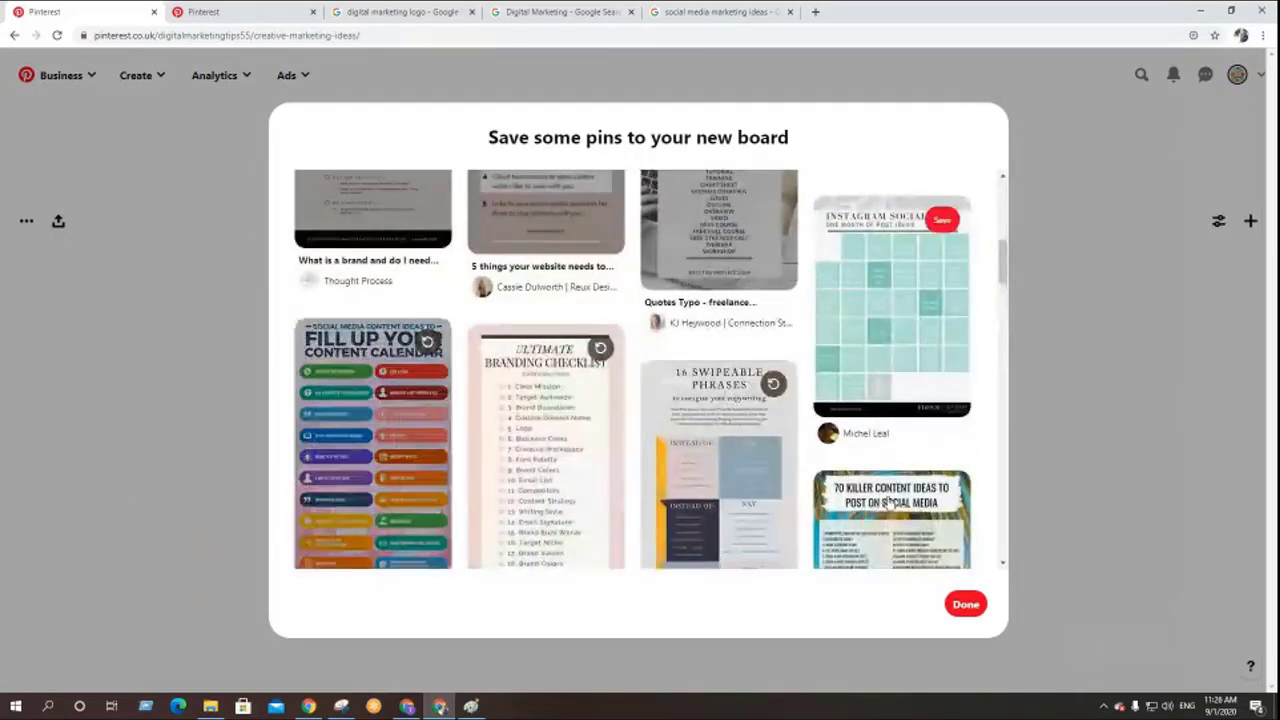
scroll(665, 460, "down", 2)
scroll(665, 455, "down", 1)
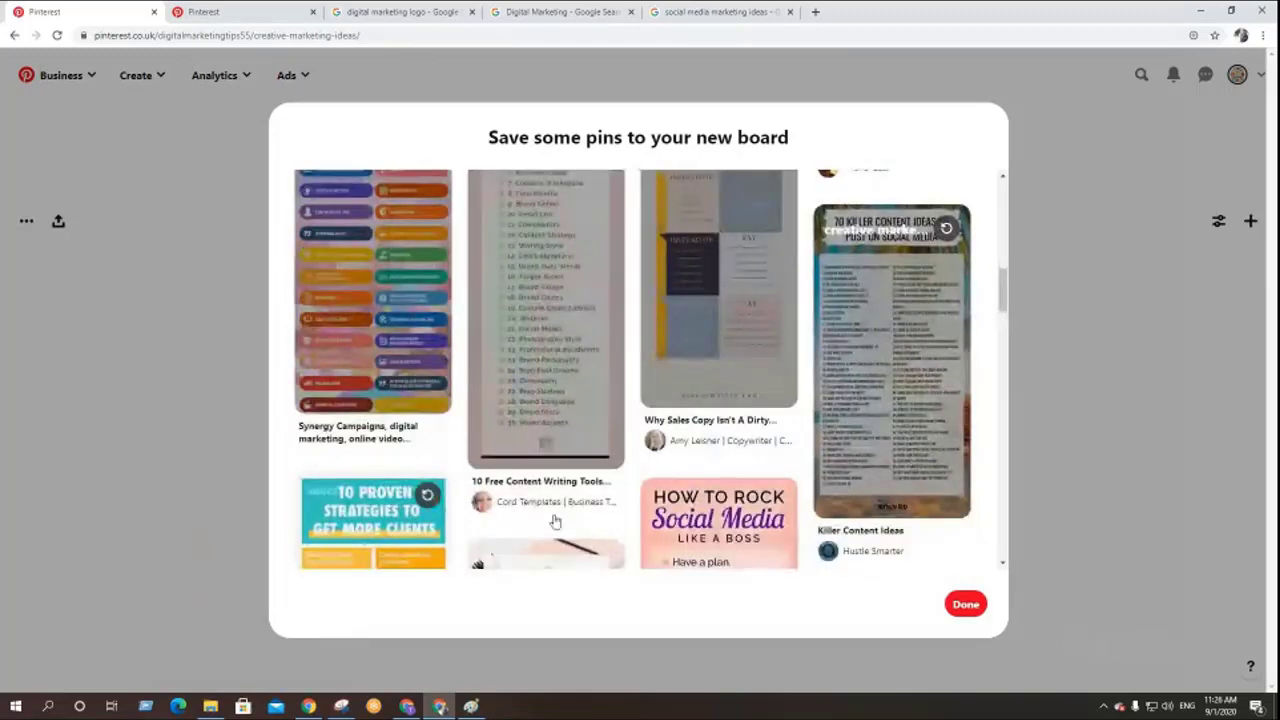
scroll(711, 474, "down", 3)
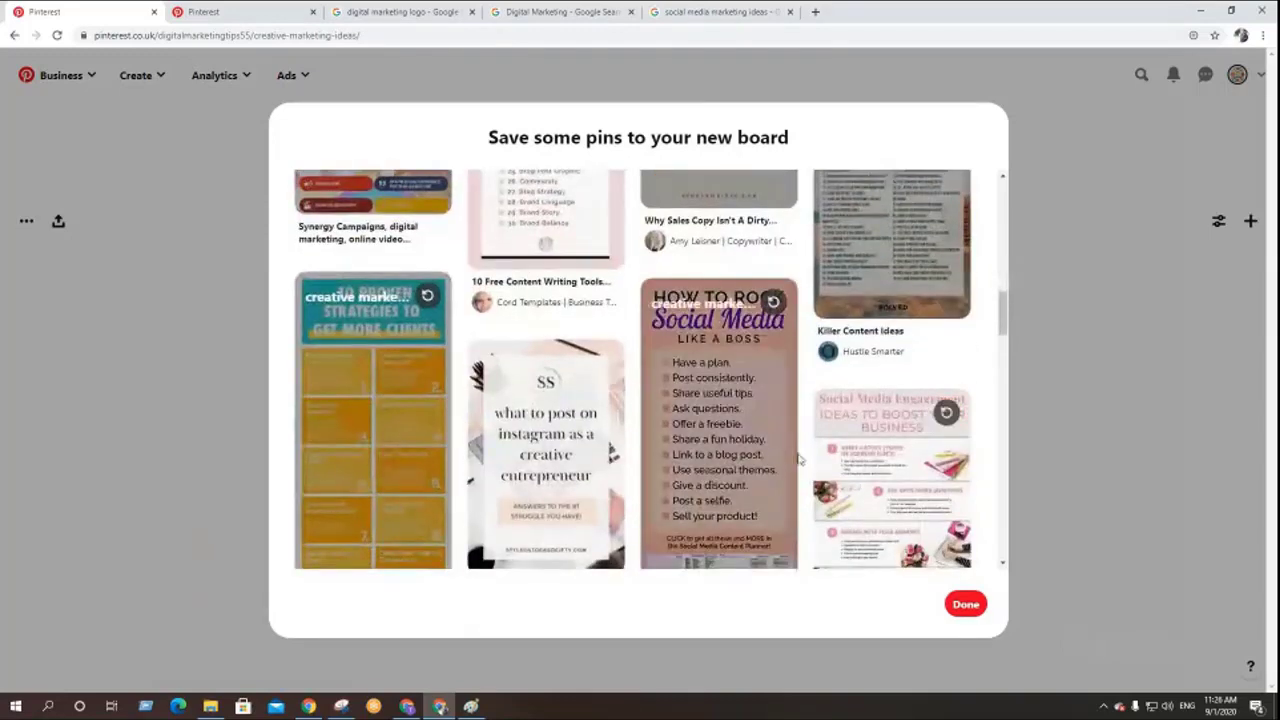
scroll(545, 465, "down", 3)
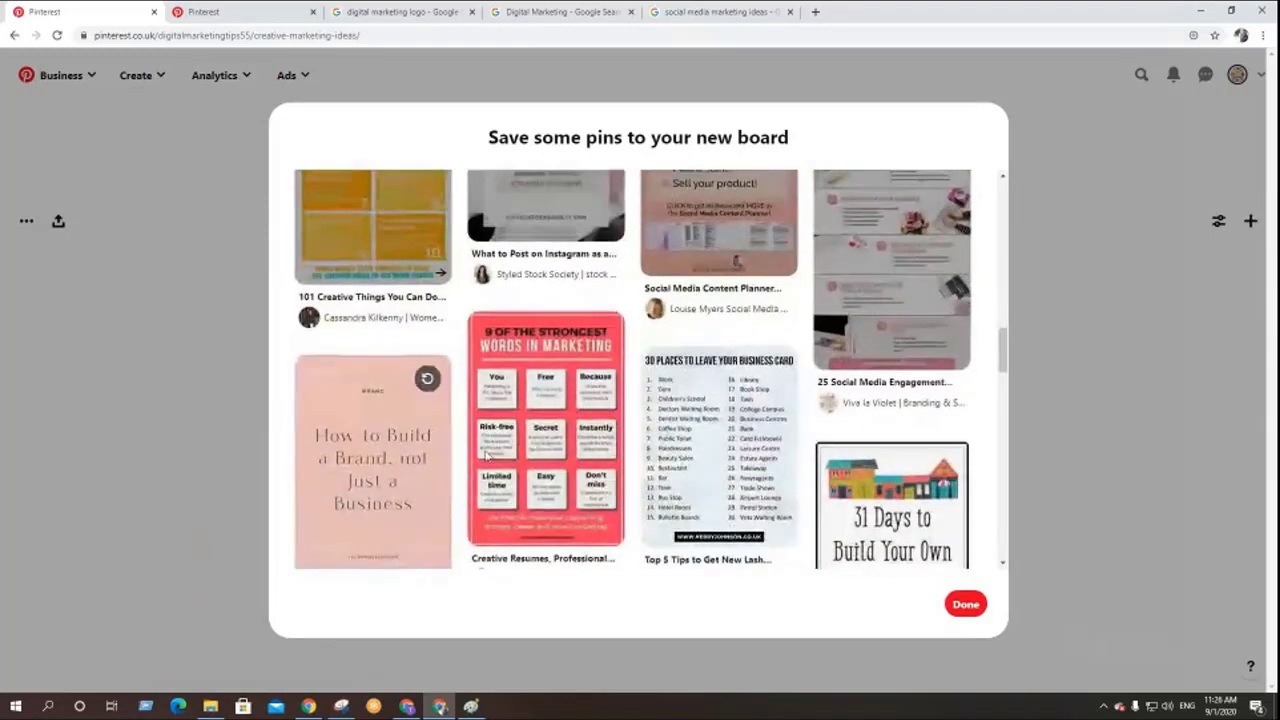
scroll(700, 497, "down", 2)
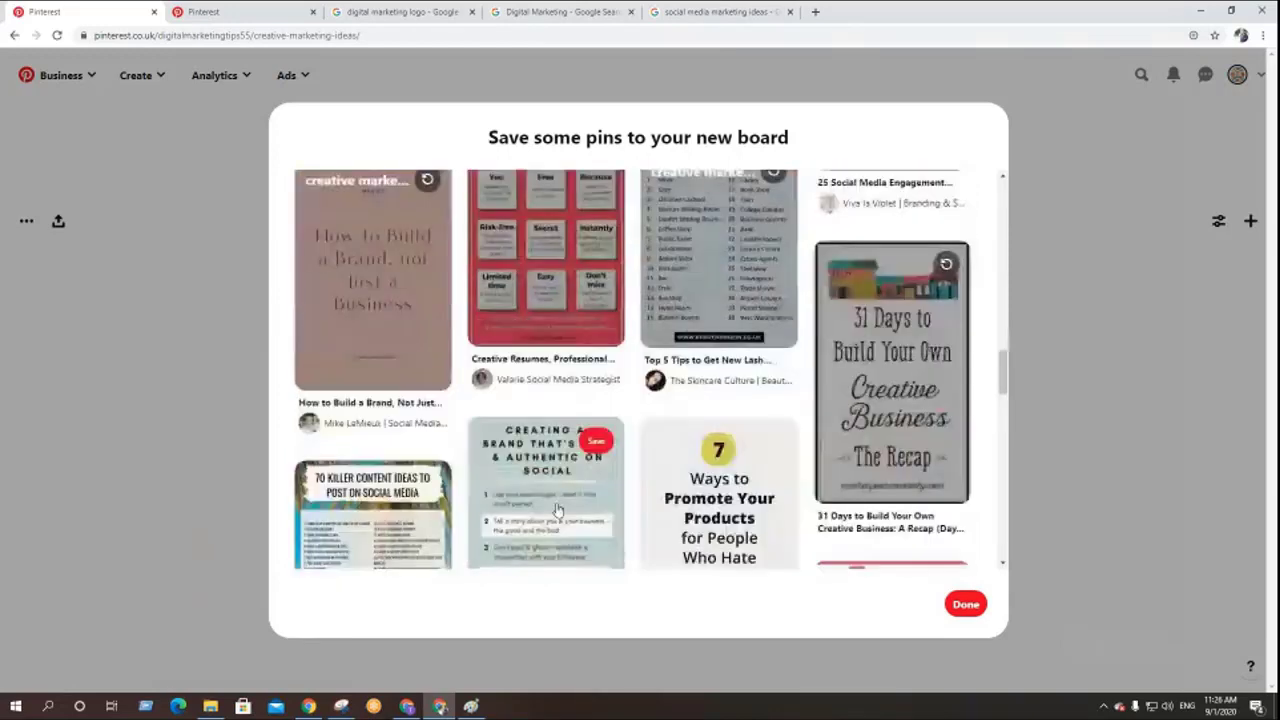
scroll(703, 497, "down", 2)
left_click(768, 258)
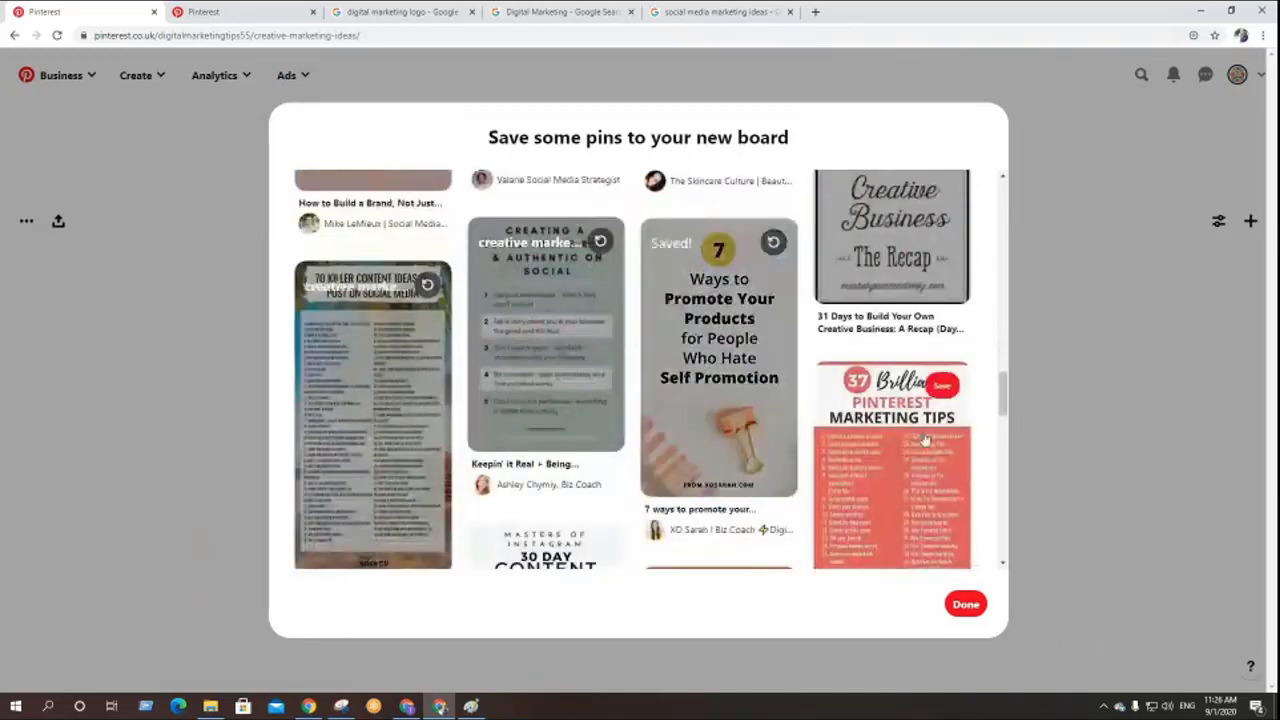
scroll(880, 380, "down", 3)
left_click(946, 188)
left_click(718, 470)
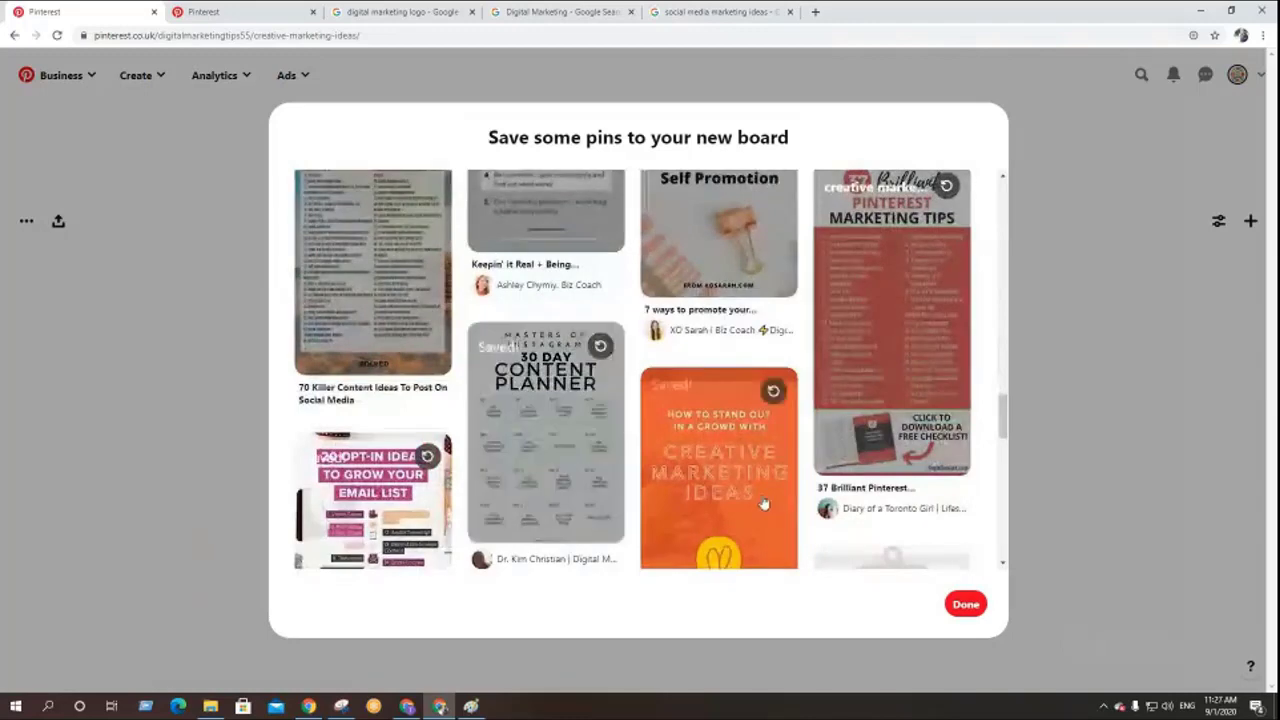
scroll(760, 480, "down", 2)
left_click(895, 500)
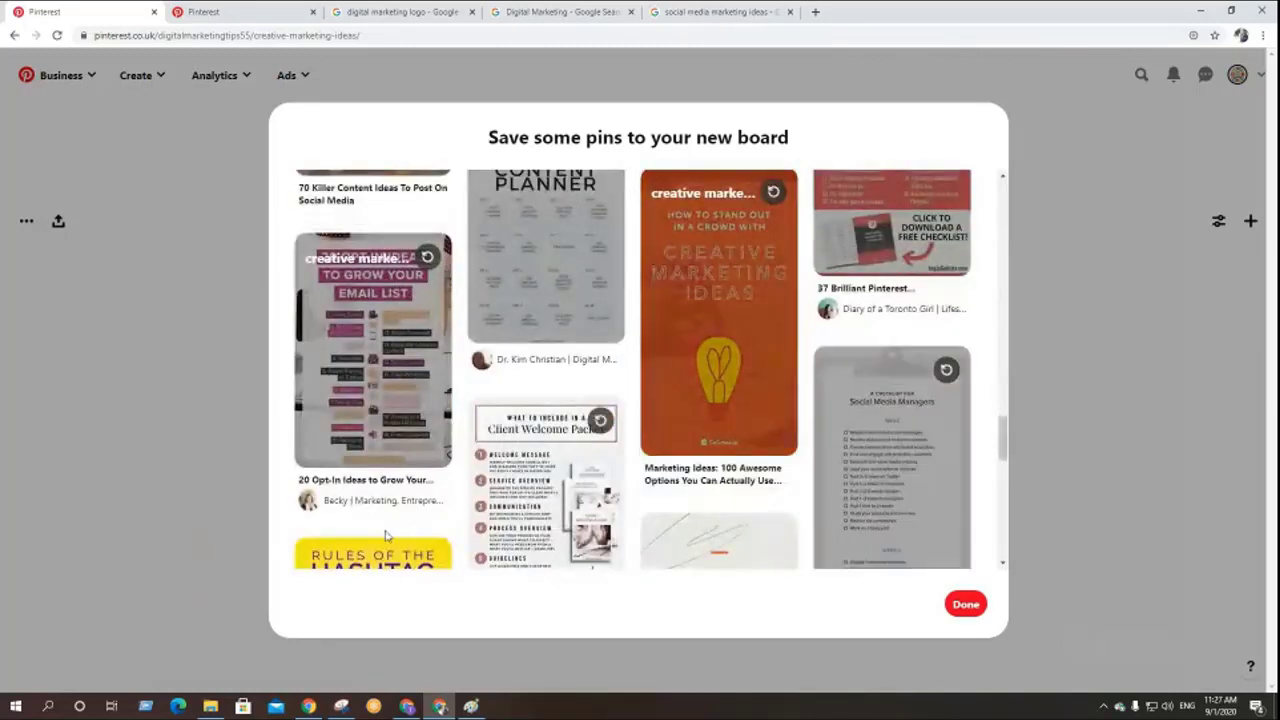
left_click(765, 534)
left_click(962, 604)
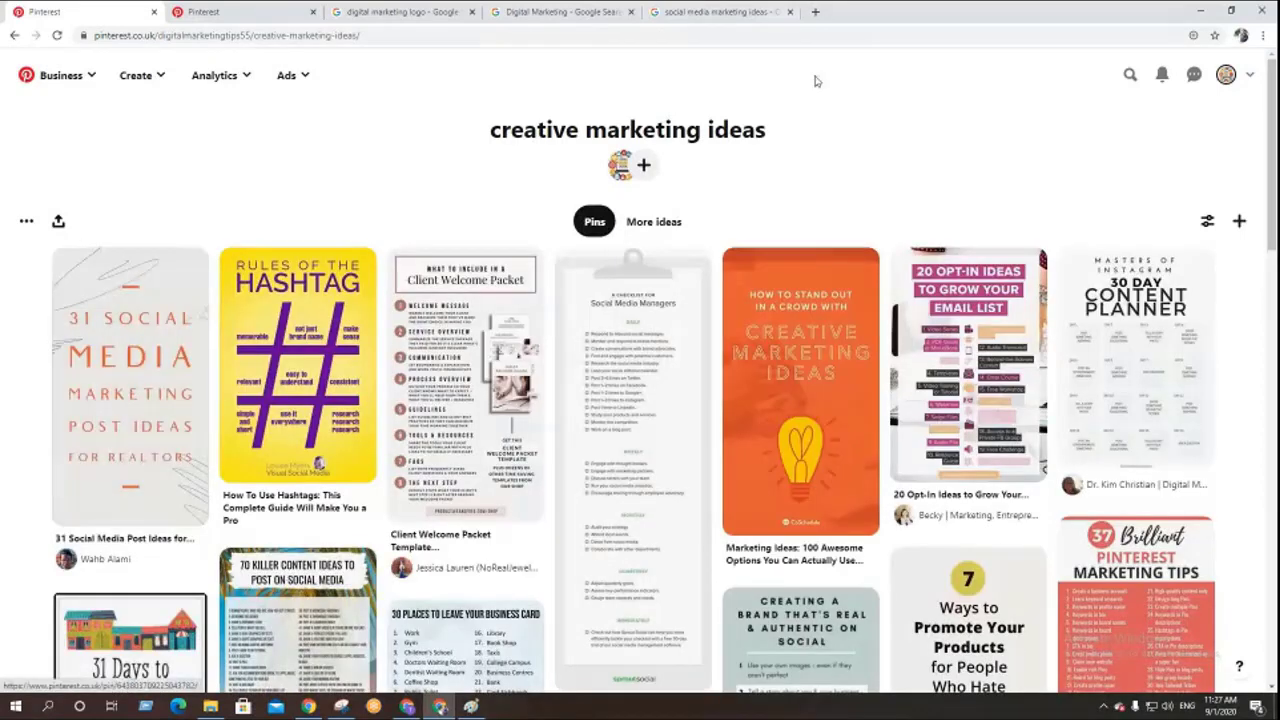
- Open the "creative marketing ideas" board's edit form from the profile, view its description field and close the form
left_click(1226, 75)
scroll(200, 560, "down", 1)
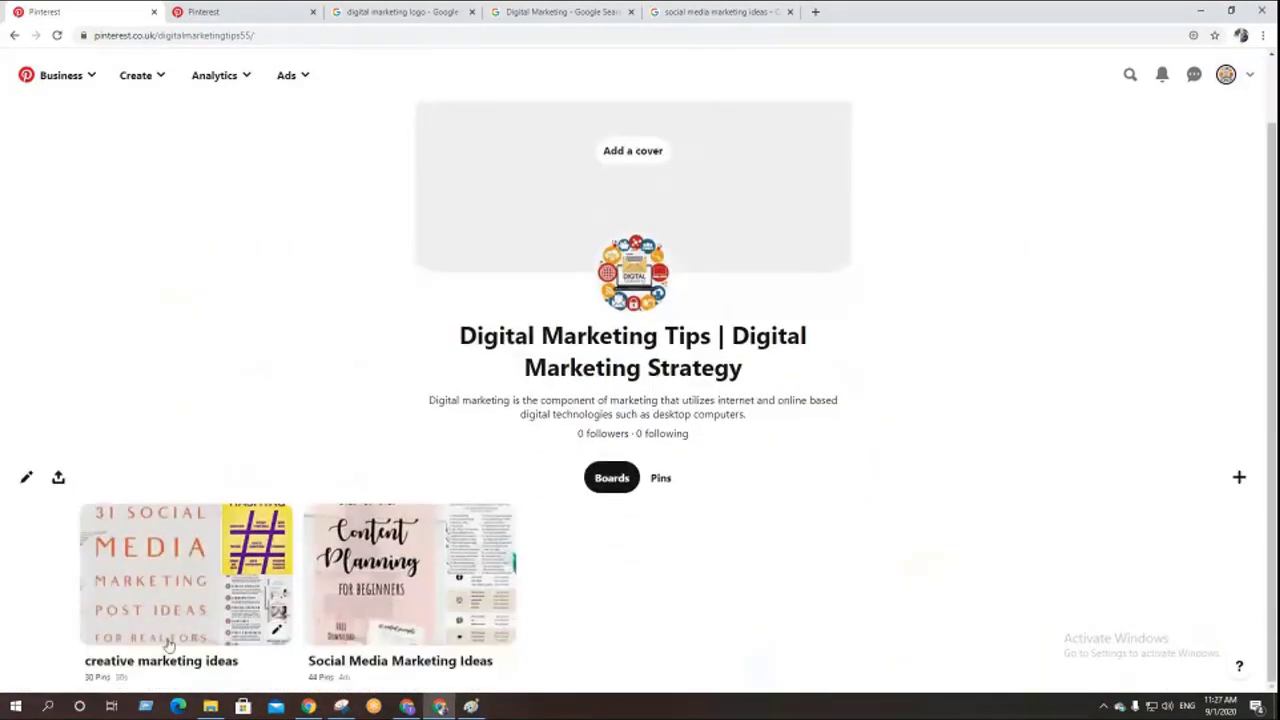
left_click(278, 632)
left_click(529, 357)
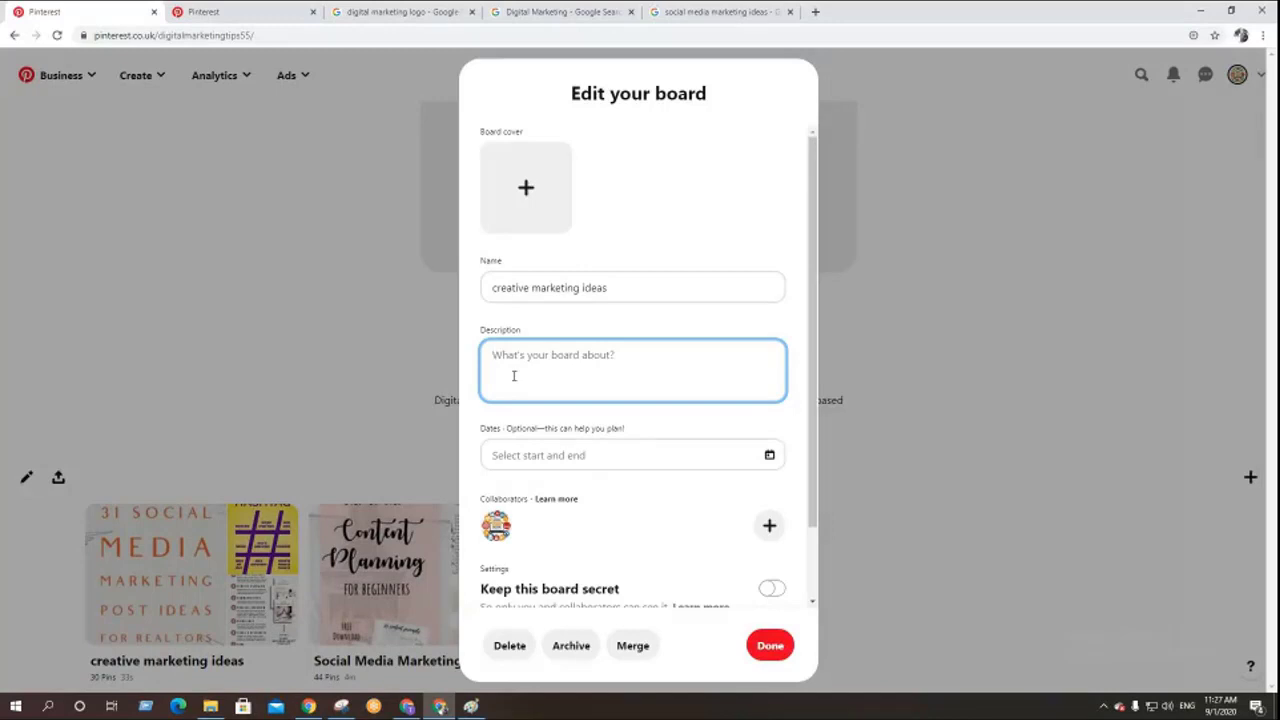
left_click(779, 644)
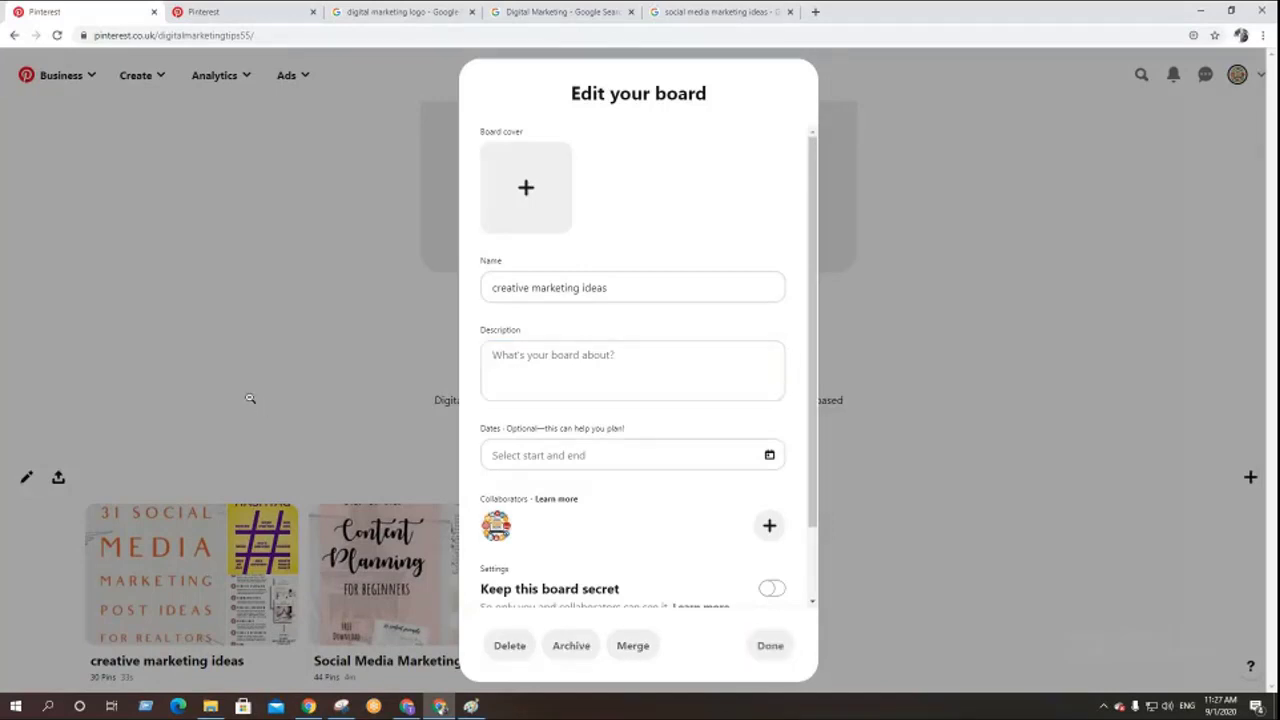